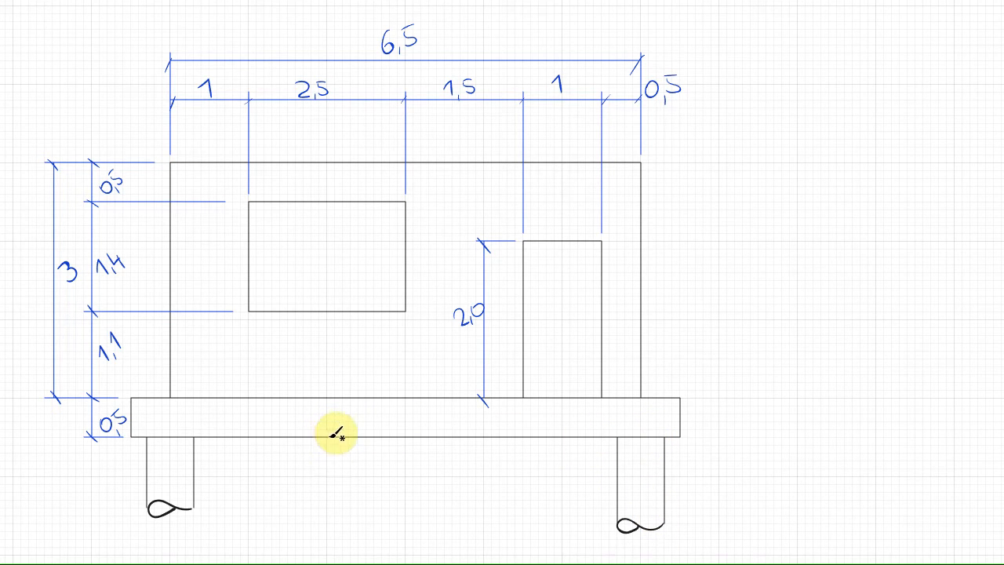
Step: Sketch a red distributed load with downward arrows above the whole wall and a wavy arrow leading down through the wall
drag(640, 132, 167, 133)
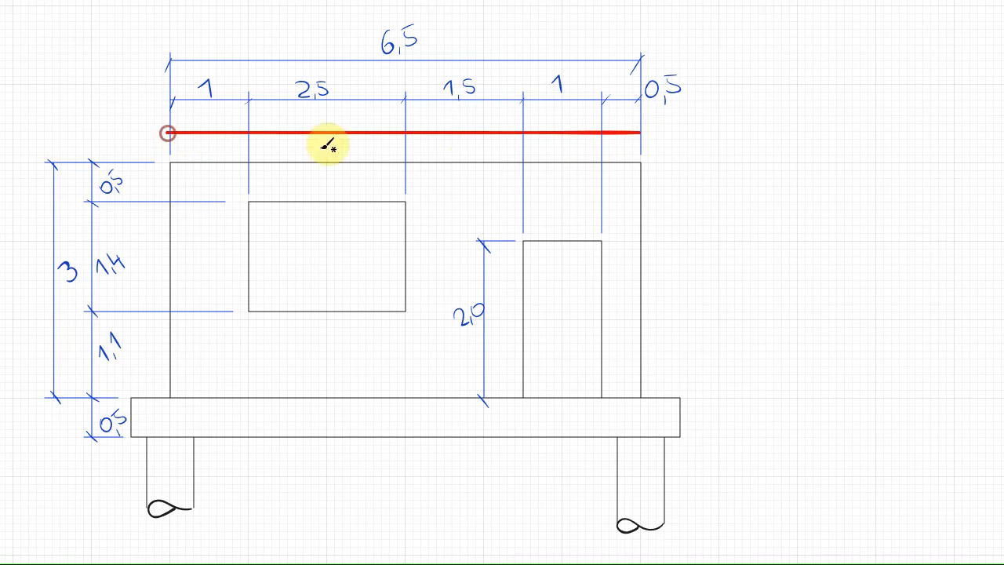
mouse_move(609, 133)
mouse_down()
mouse_move(610, 159)
mouse_move(568, 152)
mouse_up()
drag(511, 134, 511, 157)
mouse_move(505, 149)
mouse_down()
mouse_move(516, 153)
mouse_move(441, 151)
mouse_up()
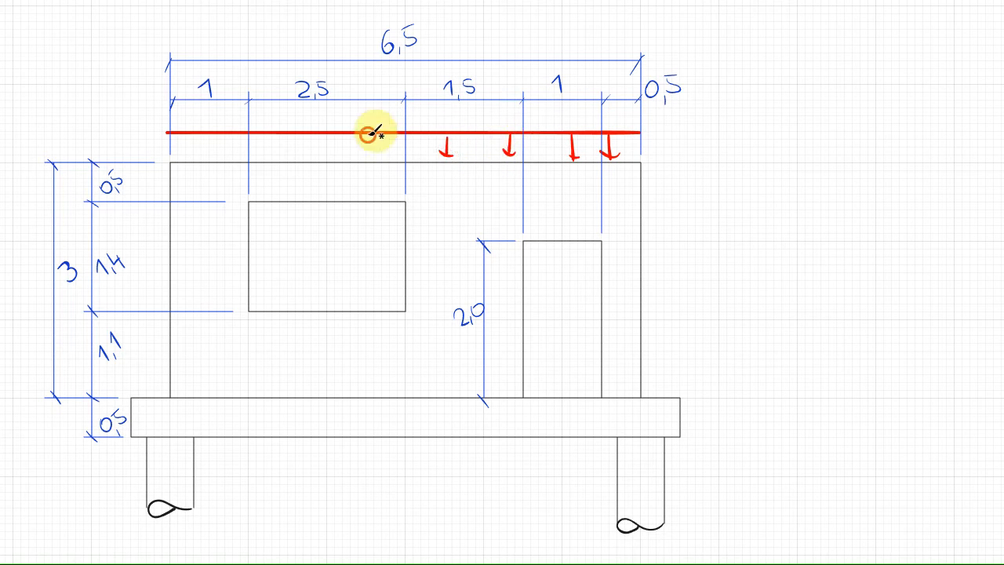
drag(369, 133, 369, 157)
drag(377, 153, 362, 152)
mouse_move(298, 133)
mouse_down()
mouse_move(298, 157)
mouse_move(243, 160)
mouse_up()
drag(248, 149, 204, 150)
mouse_move(435, 177)
mouse_down()
mouse_move(457, 239)
mouse_move(444, 322)
mouse_move(454, 367)
mouse_move(445, 381)
mouse_move(433, 367)
mouse_up()
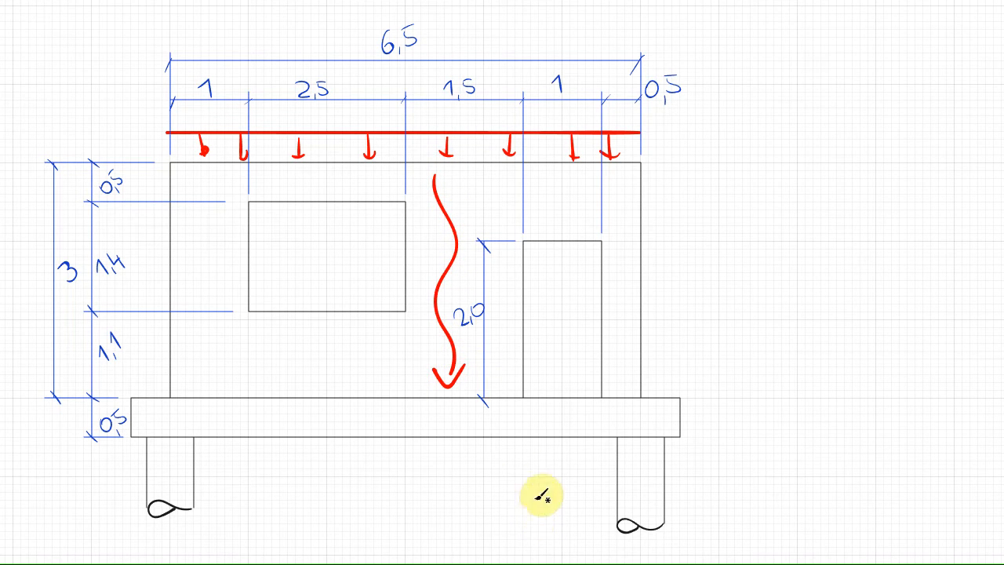
Step: Sketch a red beam with triangular supports at both ends and short spring strokes beneath it, beside the wall elevation
mouse_move(958, 363)
mouse_down()
mouse_move(723, 361)
mouse_move(729, 381)
mouse_move(723, 365)
mouse_up()
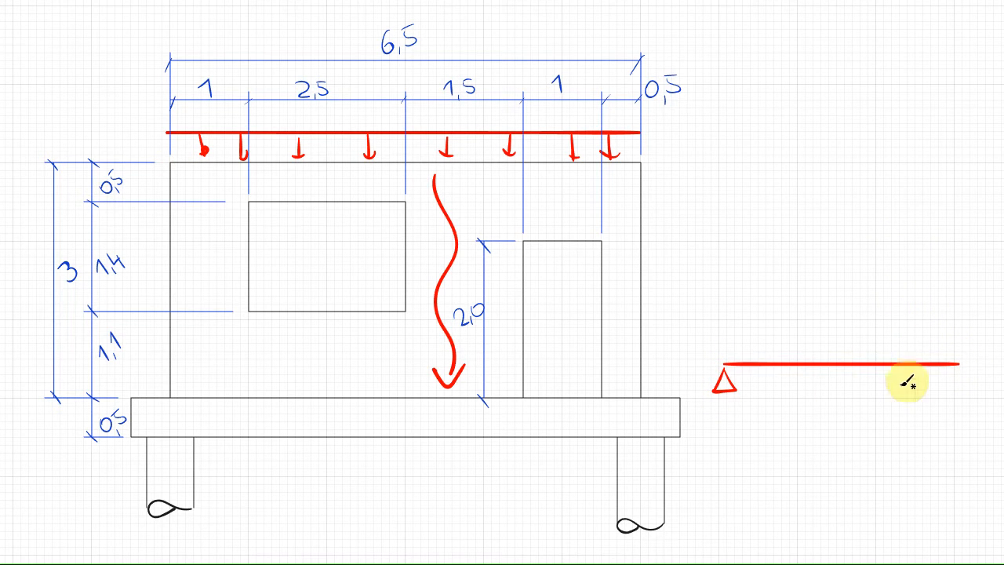
mouse_move(950, 387)
mouse_down()
mouse_move(959, 366)
mouse_move(948, 389)
mouse_move(912, 380)
mouse_move(833, 391)
mouse_move(789, 383)
mouse_up()
drag(781, 371, 780, 382)
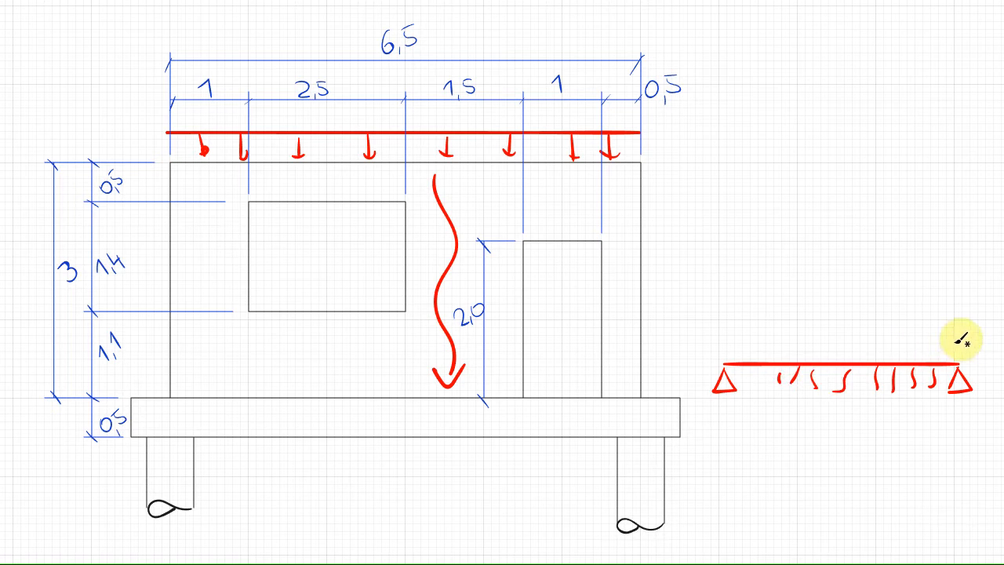
Step: Add a load line with small downward arrows and a slanted stroke above the supported beam sketch
drag(957, 342, 918, 302)
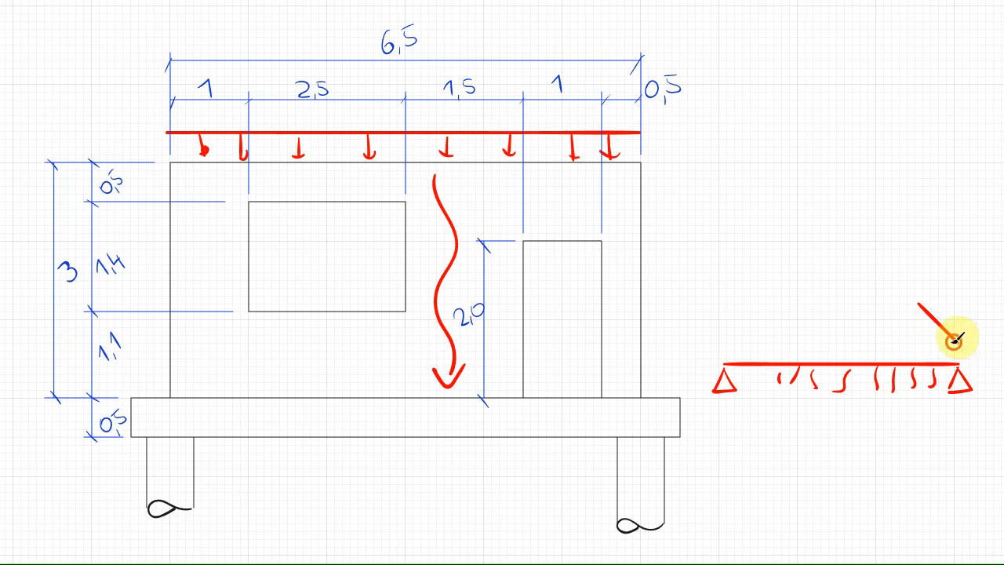
drag(955, 342, 720, 342)
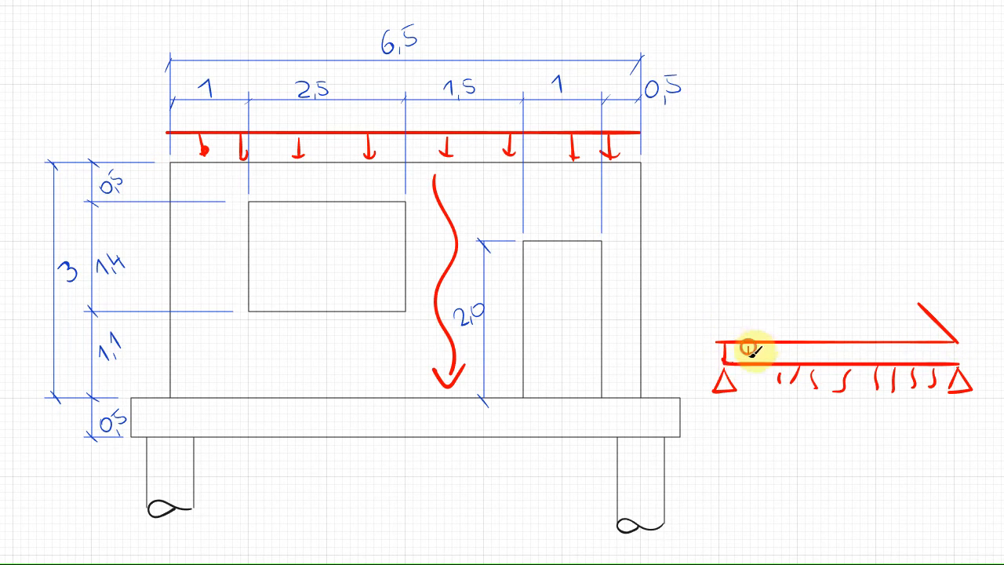
drag(787, 346, 793, 359)
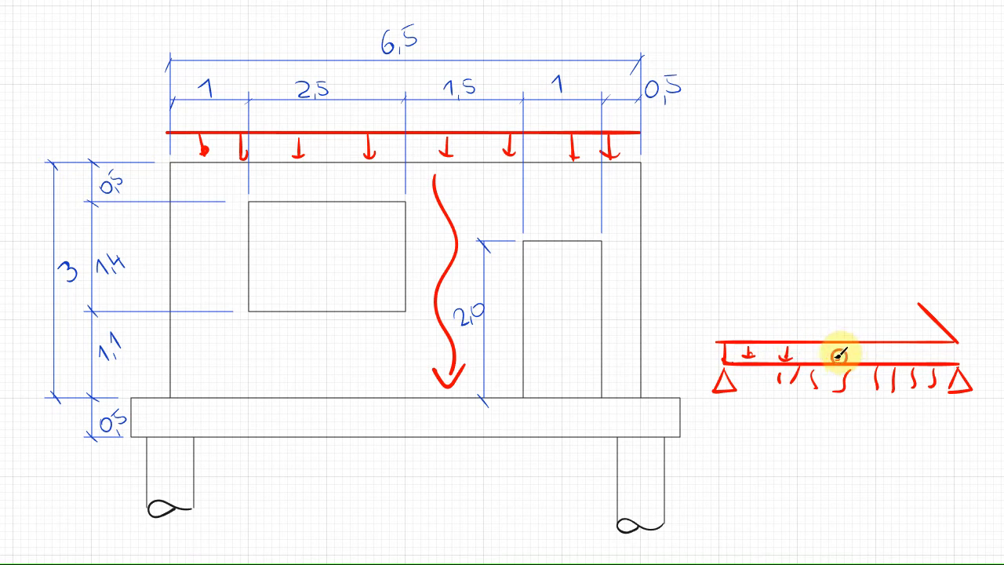
drag(863, 346, 863, 358)
drag(858, 353, 868, 354)
Step: Label the wall's distributed load -10 kN/m and sketch a small sheared rectangle between the window and the door
mouse_move(439, 118)
mouse_down()
mouse_move(428, 120)
mouse_move(498, 110)
mouse_up()
drag(491, 95, 551, 82)
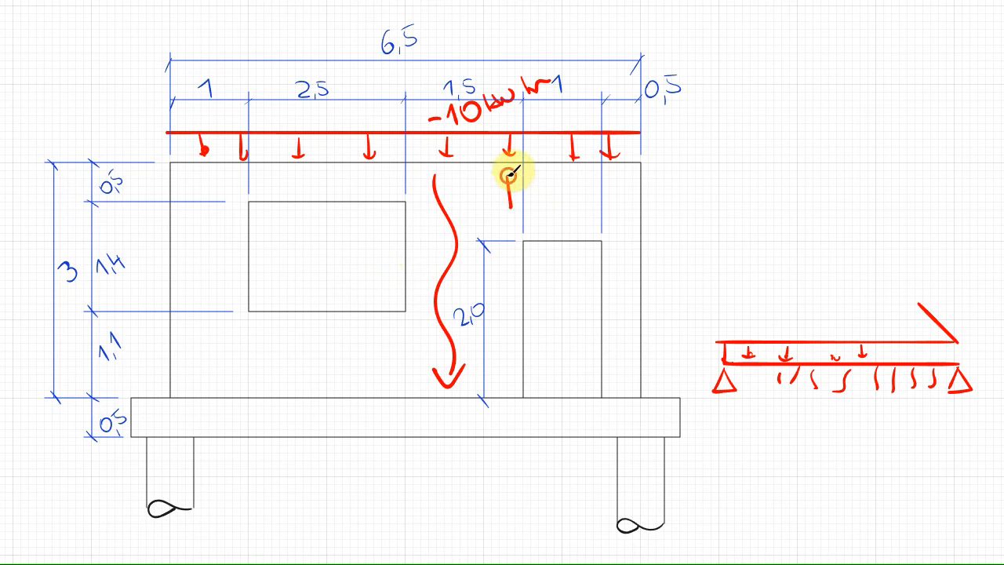
mouse_move(463, 174)
mouse_down()
mouse_move(511, 206)
mouse_move(459, 206)
mouse_move(493, 179)
mouse_move(470, 197)
mouse_move(514, 227)
mouse_up()
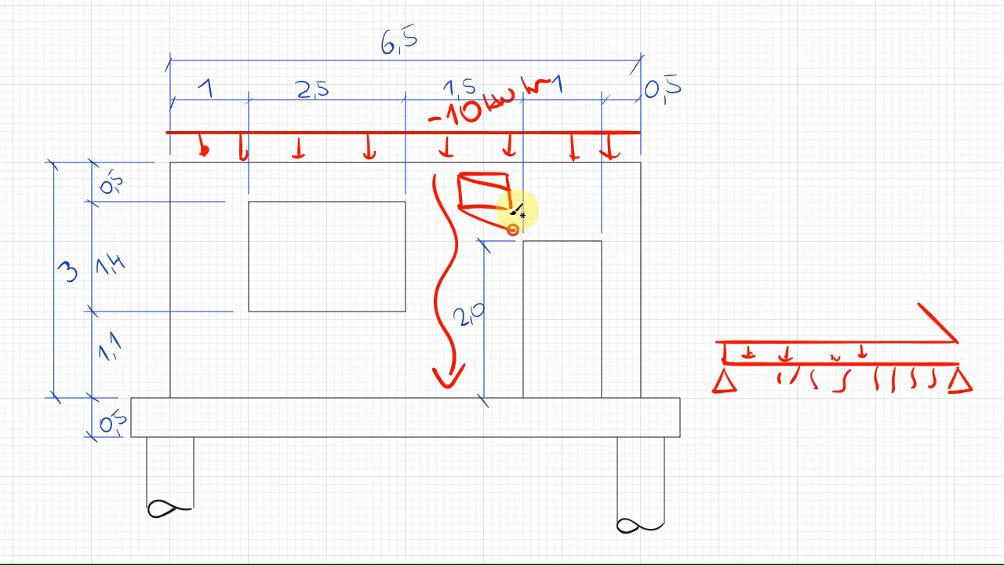
drag(506, 192, 513, 226)
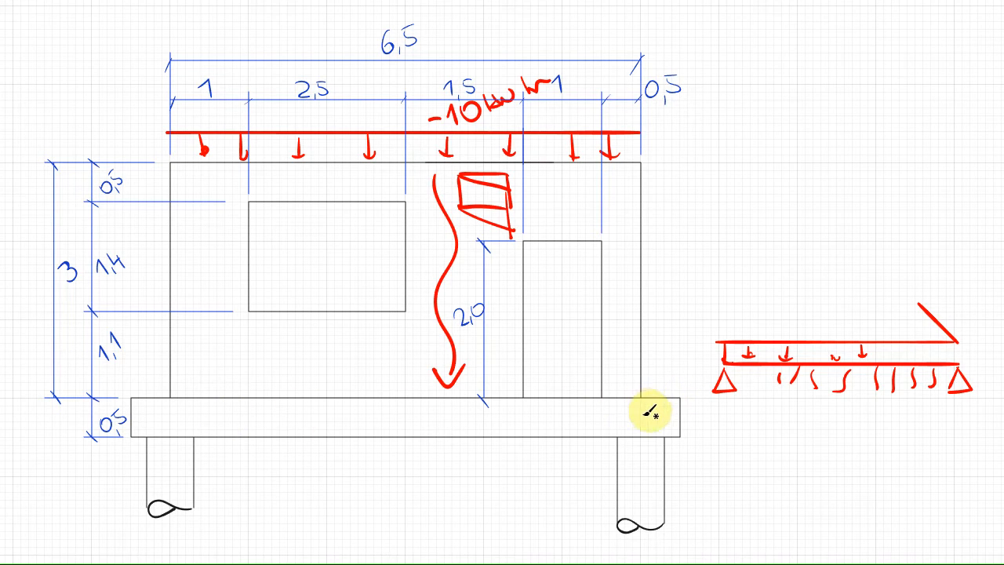
Step: Draw a sagging deflection curve along the base beam and a small sheared element beside the window labelled d33
mouse_move(642, 416)
mouse_down()
mouse_move(497, 457)
mouse_move(293, 446)
mouse_move(192, 426)
mouse_up()
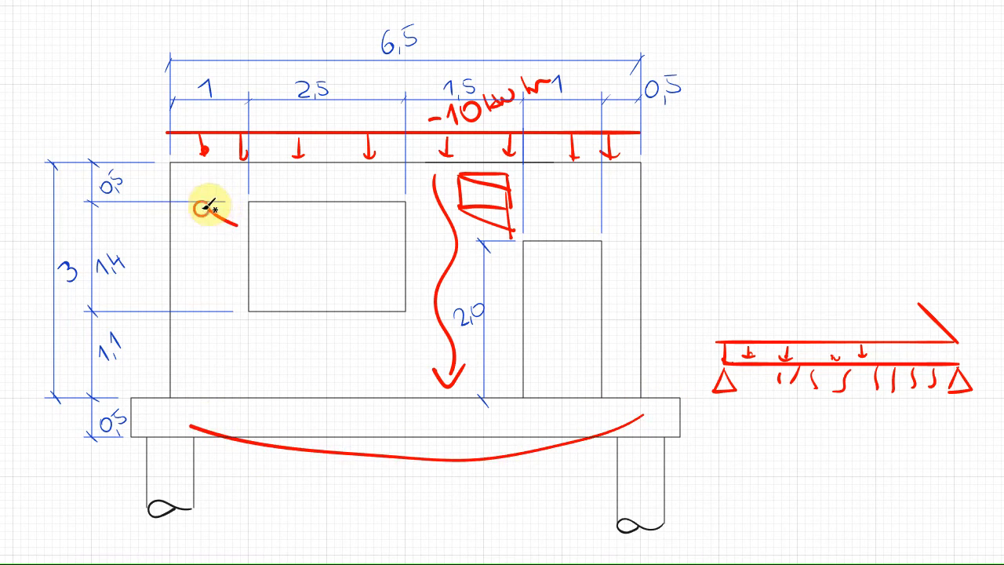
mouse_move(202, 208)
mouse_down()
mouse_move(206, 250)
mouse_move(239, 267)
mouse_up()
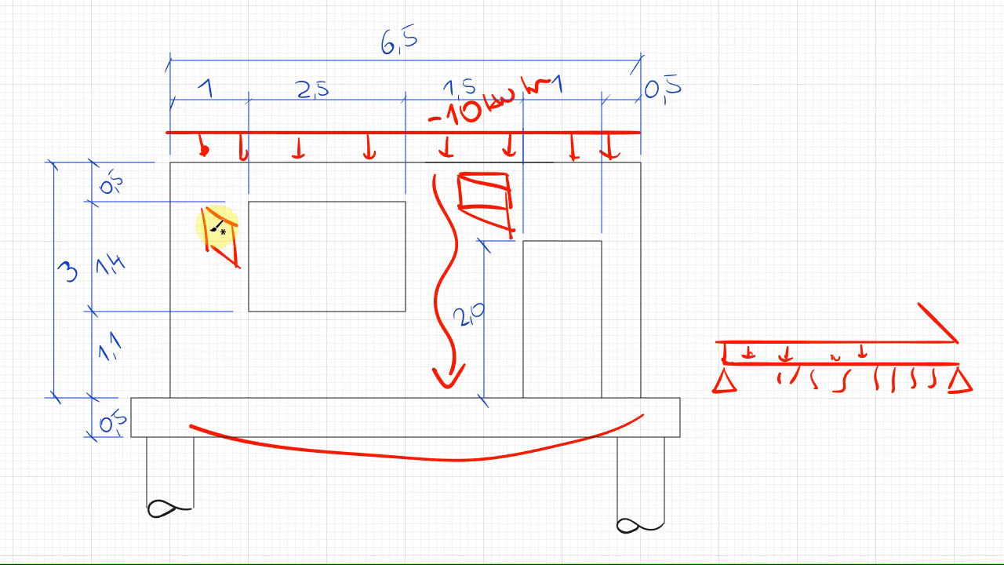
drag(238, 230, 238, 265)
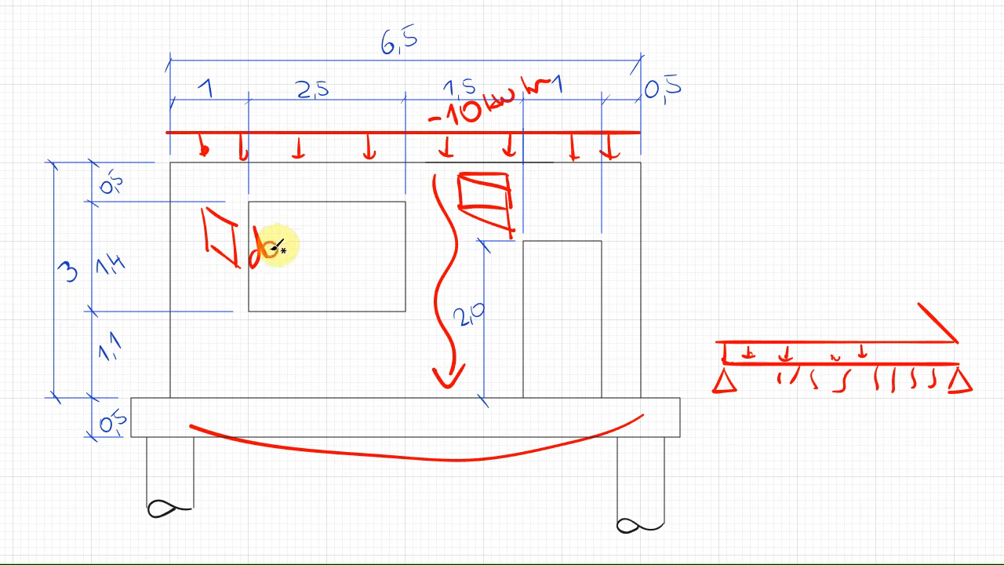
drag(302, 245, 299, 247)
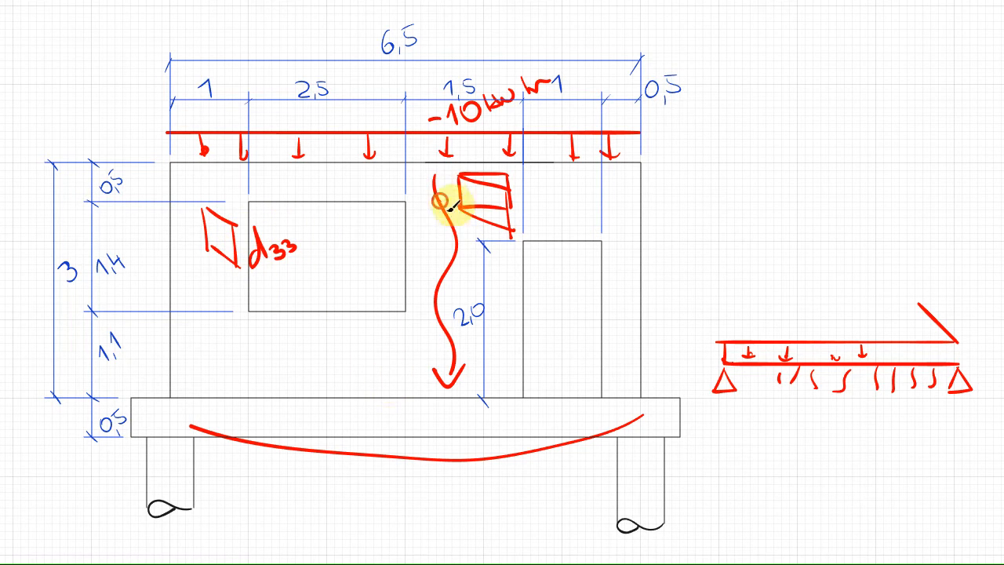
Step: Draw two curved arrows from the upper middle of the wall diagonally down towards the two columns
mouse_move(436, 188)
mouse_down()
mouse_move(580, 319)
mouse_move(600, 363)
mouse_up()
mouse_move(361, 195)
mouse_down()
mouse_move(231, 343)
mouse_move(244, 347)
mouse_up()
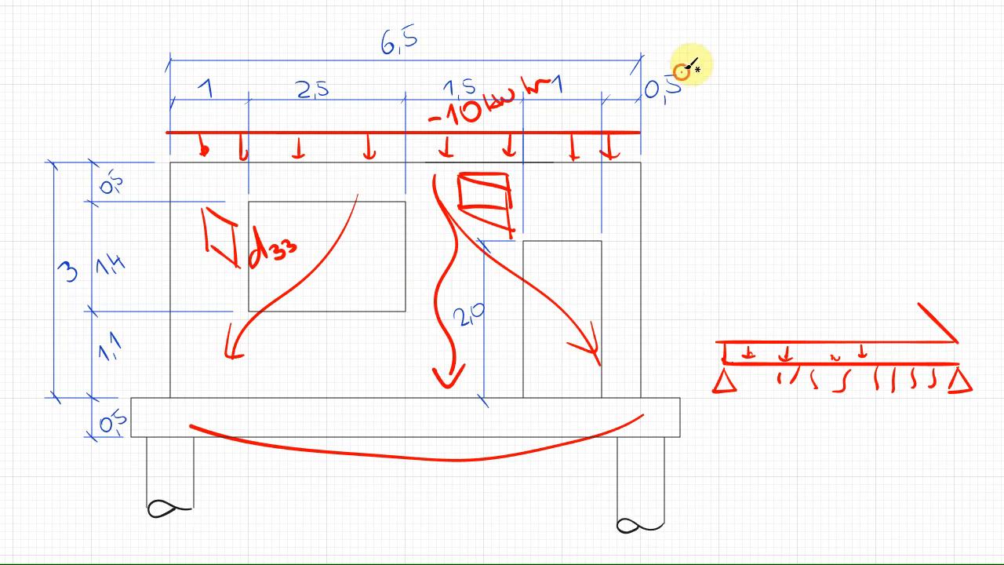
Step: Write the first option beside the elevation as "1) σ ~ Ø"
mouse_move(685, 62)
mouse_down()
mouse_move(688, 94)
mouse_move(702, 99)
mouse_up()
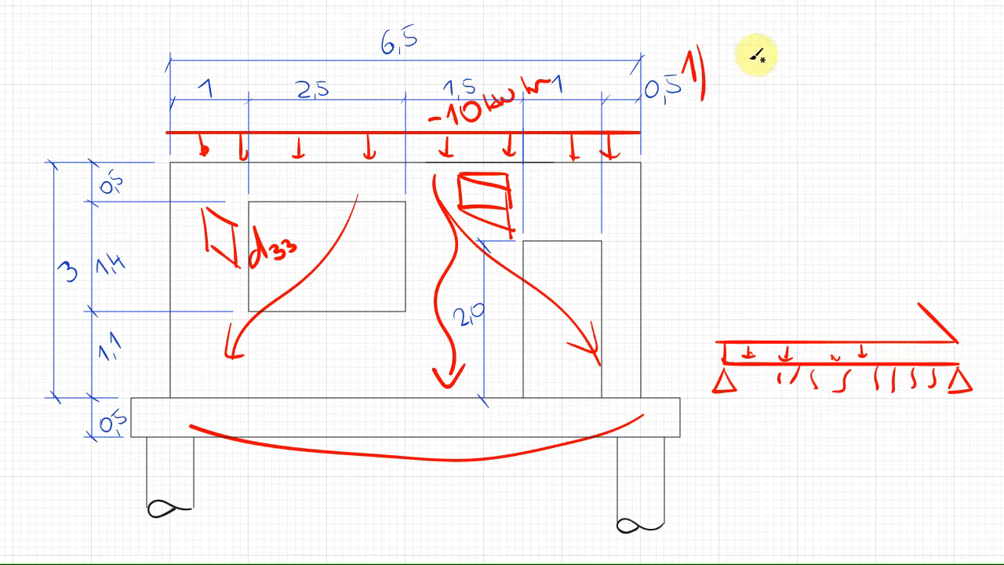
mouse_move(760, 50)
mouse_down()
mouse_move(765, 72)
mouse_move(816, 68)
mouse_move(841, 47)
mouse_move(839, 93)
mouse_up()
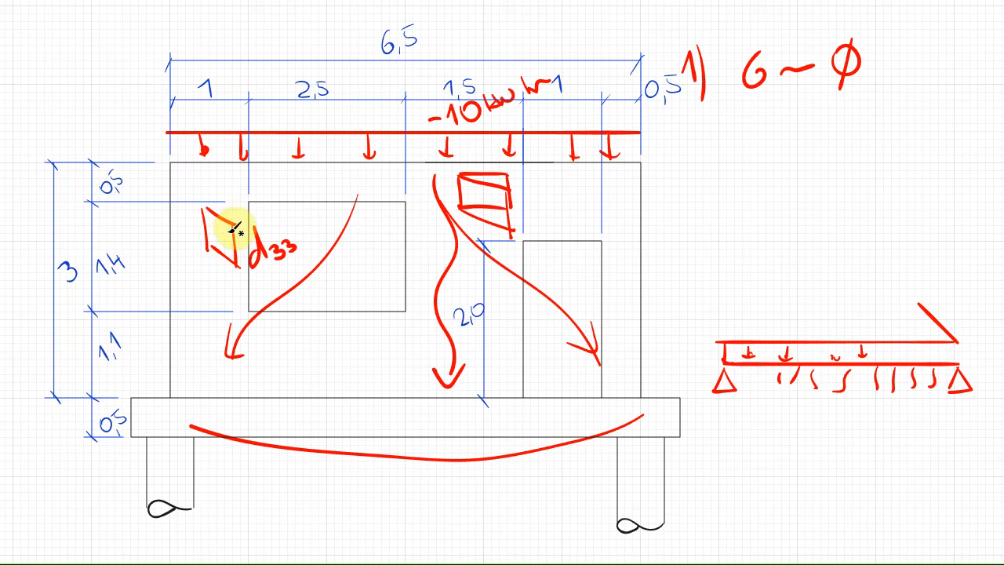
Step: Sketch a perspective wall panel below the first option, with two small elements, bending arrows and a small rectangle on its upper edge
mouse_move(894, 152)
mouse_down()
mouse_move(838, 203)
mouse_move(794, 222)
mouse_move(794, 286)
mouse_up()
mouse_move(896, 155)
mouse_down()
mouse_move(897, 227)
mouse_move(797, 296)
mouse_up()
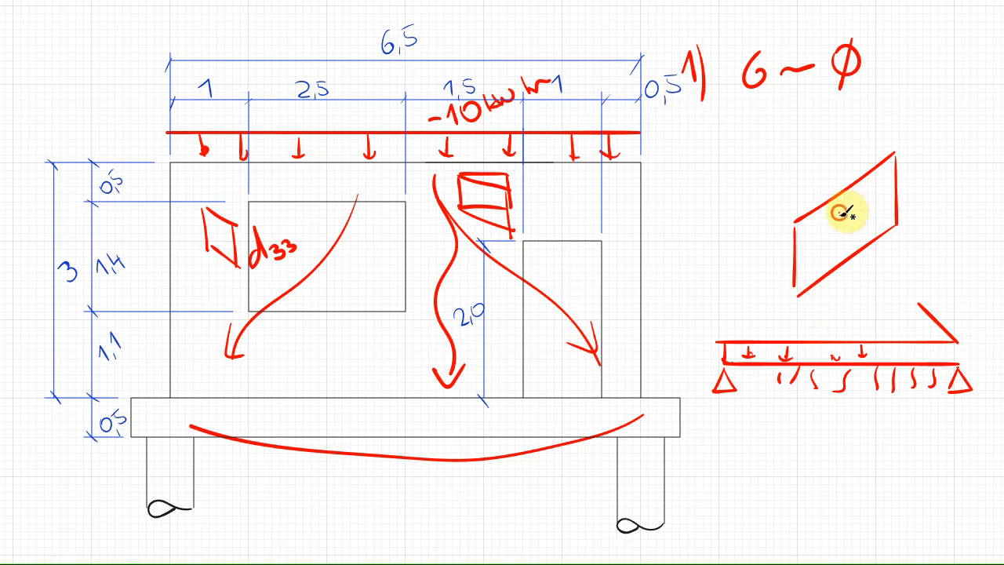
drag(837, 208, 813, 247)
drag(808, 256, 837, 237)
drag(864, 196, 867, 237)
mouse_move(865, 197)
mouse_down()
mouse_move(877, 188)
mouse_move(883, 225)
mouse_up()
mouse_move(894, 177)
mouse_down()
mouse_move(884, 218)
mouse_move(854, 220)
mouse_move(824, 248)
mouse_up()
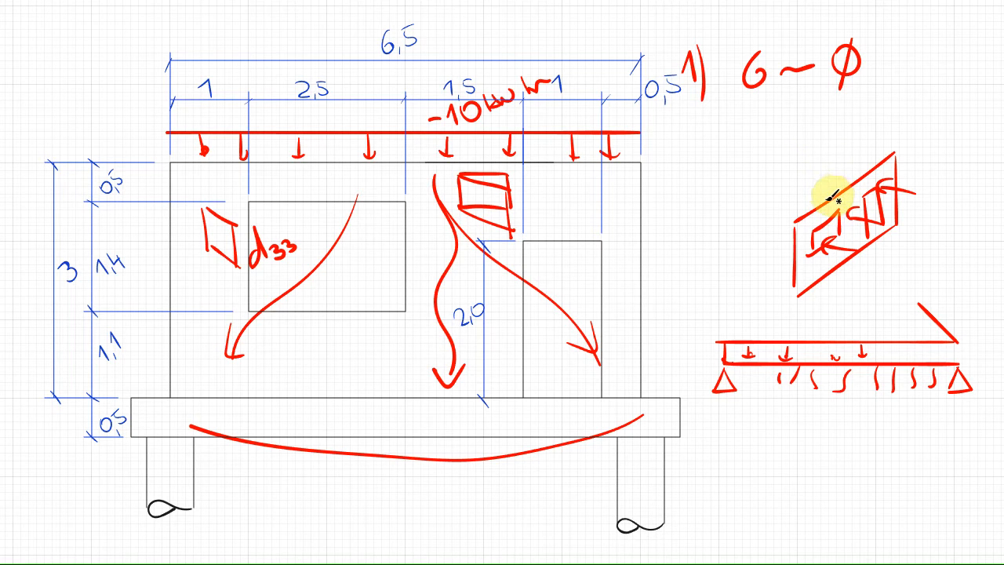
drag(791, 206, 811, 215)
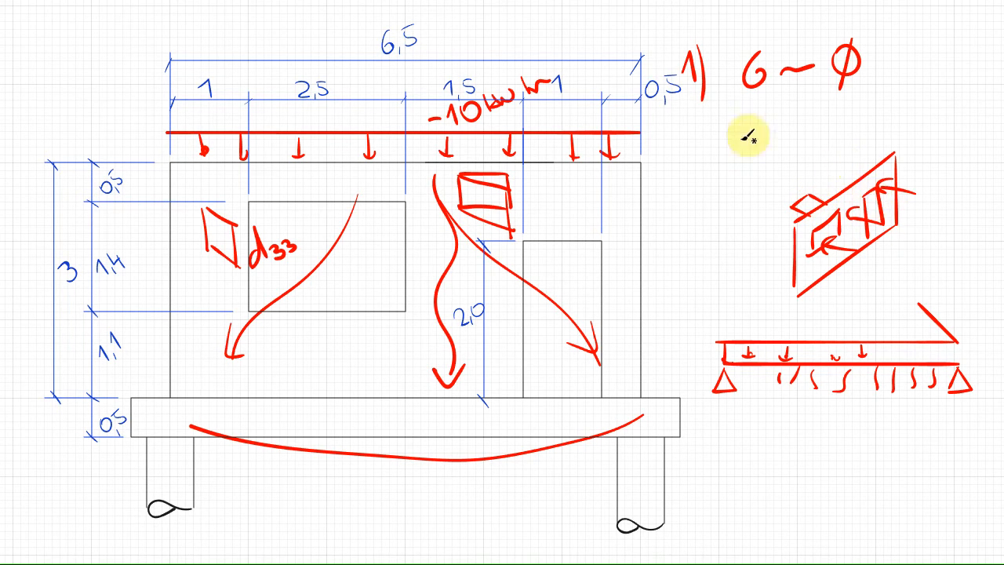
Step: Write the second option as "2) Prop. mod." and note a d33 value beside the perspective panel
drag(686, 130, 716, 165)
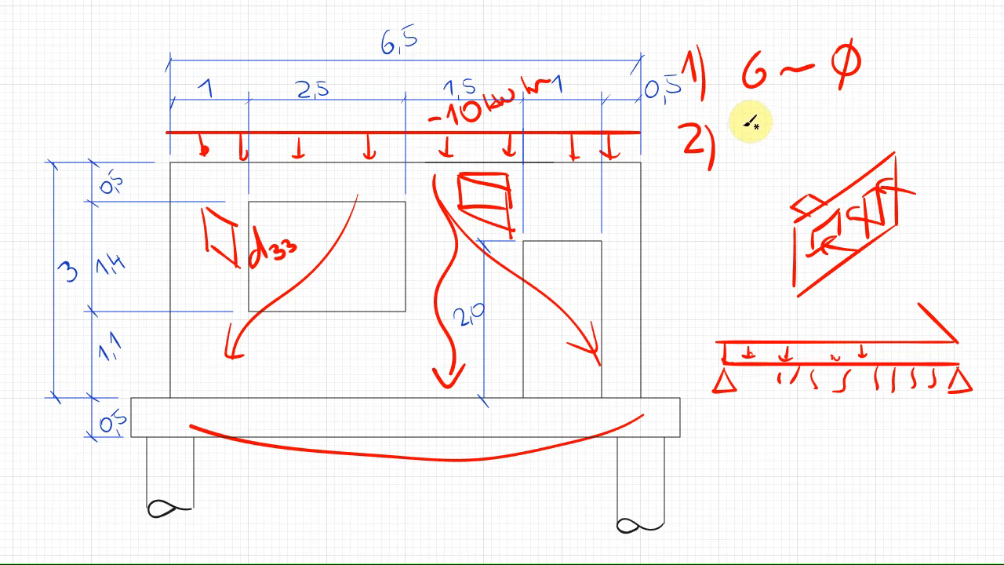
mouse_move(736, 132)
mouse_down()
mouse_move(749, 131)
mouse_move(758, 149)
mouse_move(848, 139)
mouse_move(871, 124)
mouse_move(878, 82)
mouse_move(902, 130)
mouse_move(948, 169)
mouse_up()
click(801, 151)
click(912, 124)
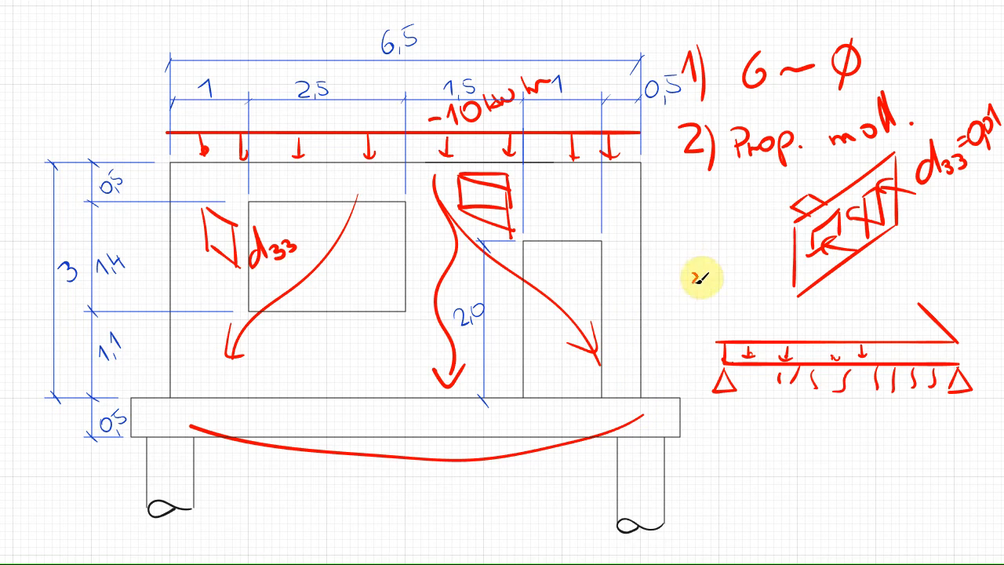
Step: Write the third option as "3) Ort. prop d33=0" above the supported beam sketch
mouse_move(690, 268)
mouse_down()
mouse_move(692, 296)
mouse_move(714, 312)
mouse_up()
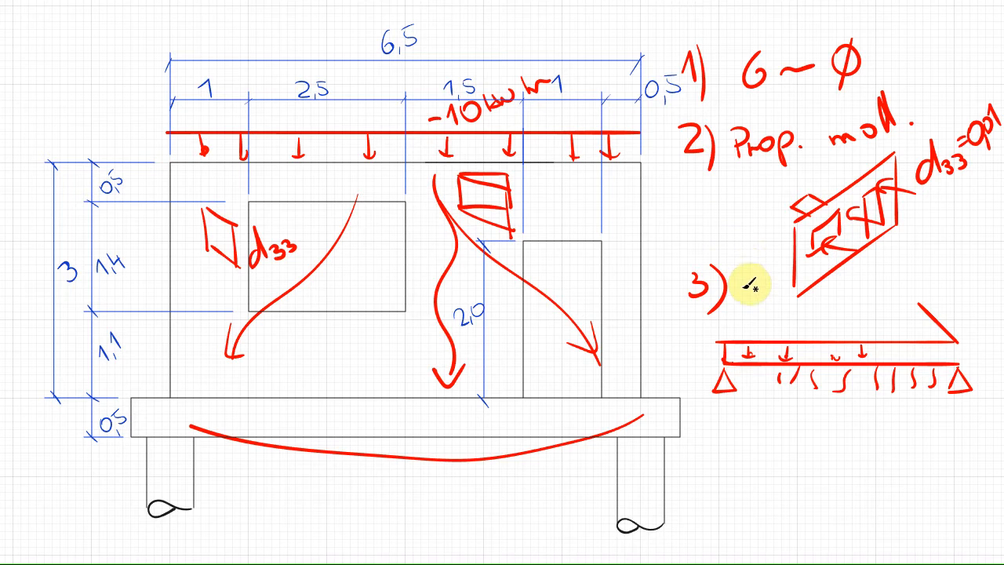
drag(741, 289, 765, 284)
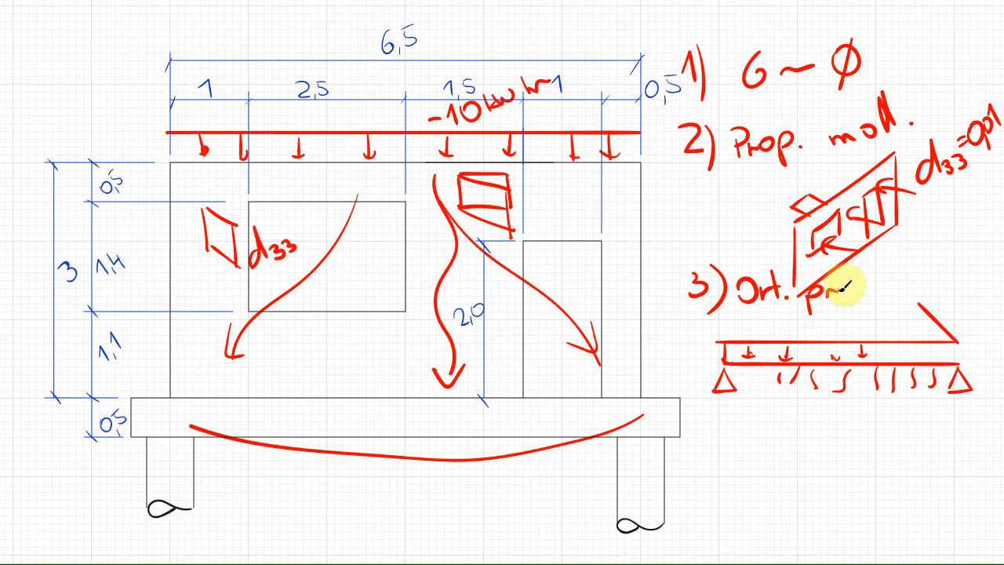
mouse_move(862, 280)
mouse_down()
mouse_move(861, 293)
mouse_move(927, 271)
mouse_up()
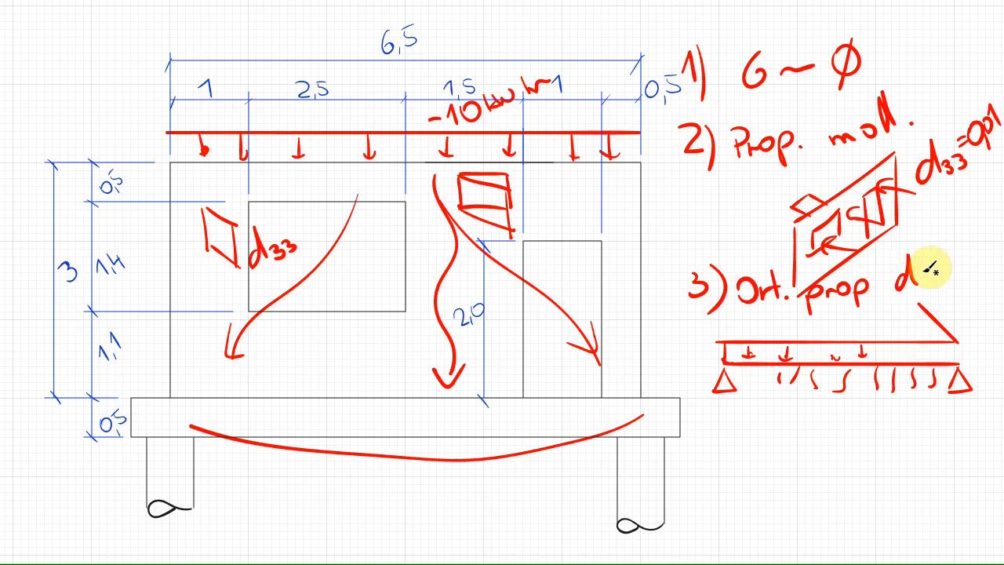
drag(946, 258, 957, 258)
drag(947, 264, 975, 247)
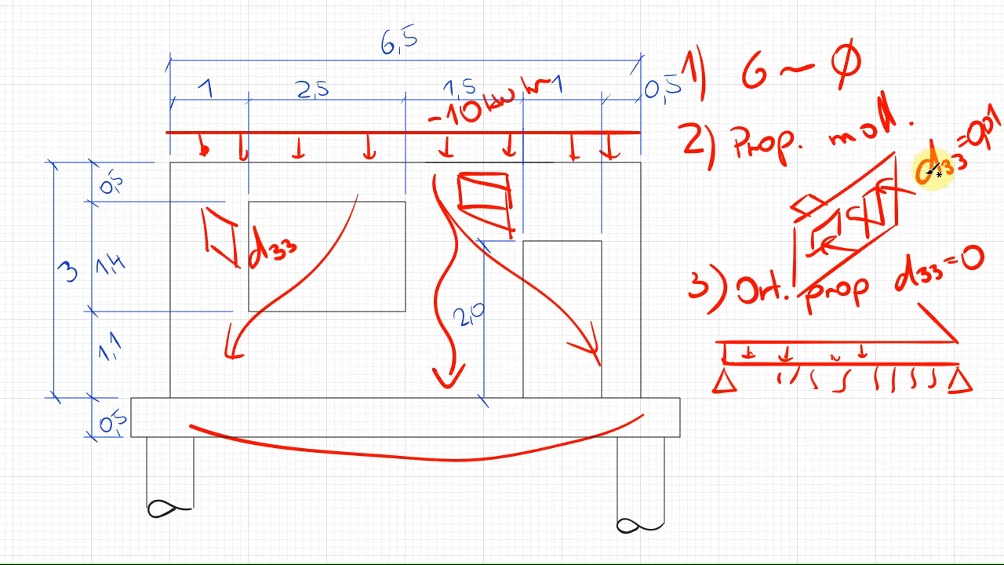
drag(225, 259, 237, 265)
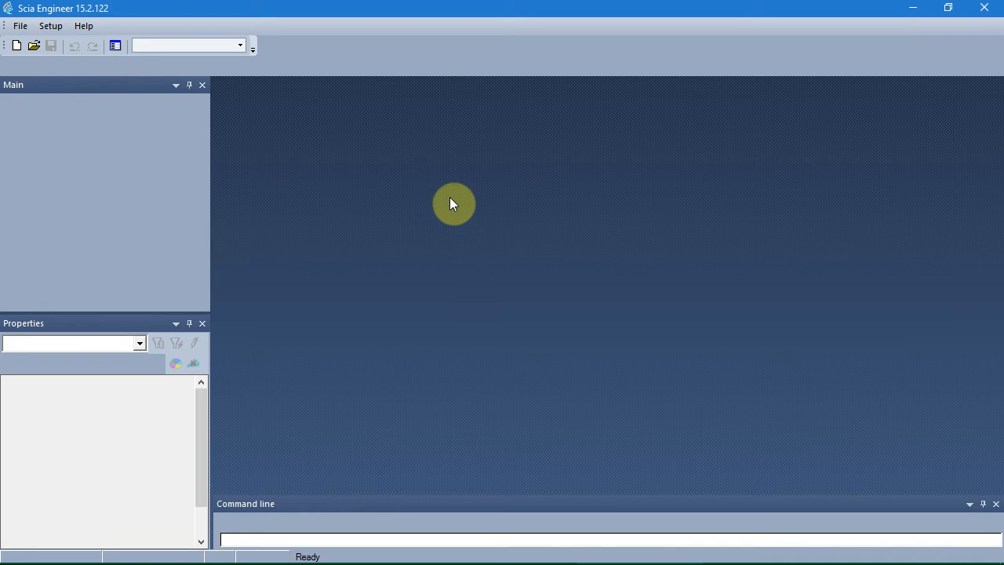
Step: In Scia Engineer, start a new Analysis project and enable concrete as its material, with grade C20/25 and B 500A reinforcement
click(16, 45)
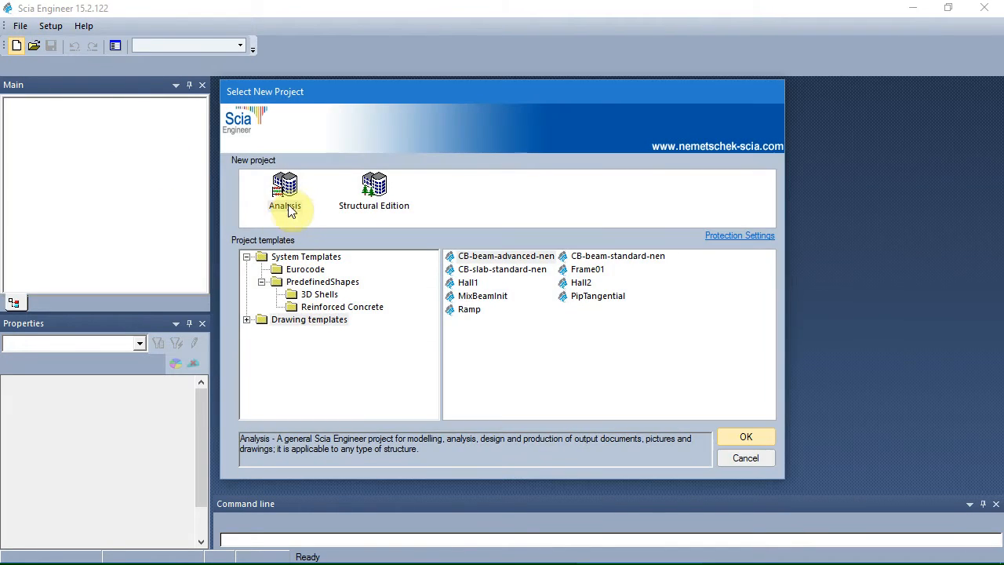
double_click(288, 201)
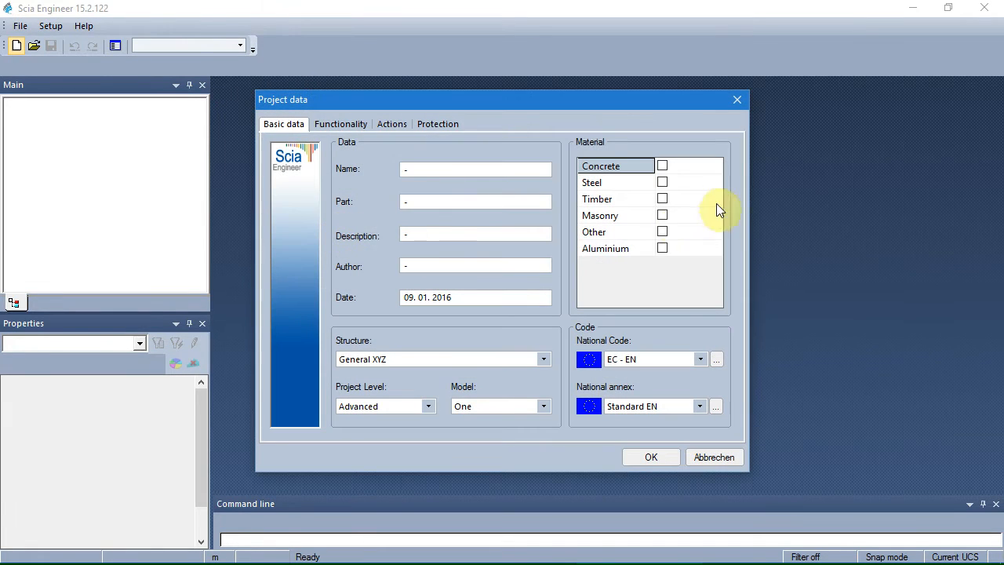
click(662, 166)
click(702, 183)
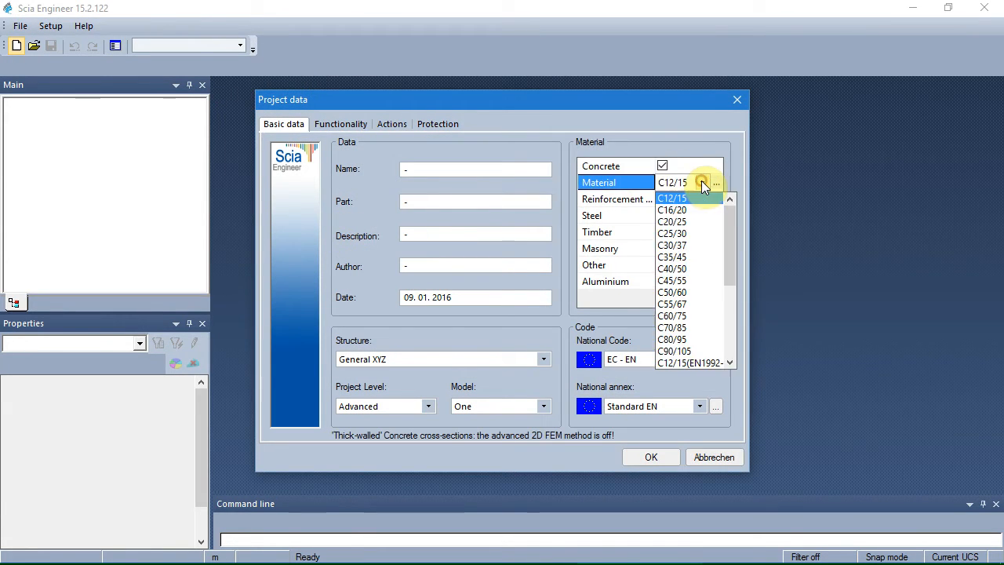
click(685, 223)
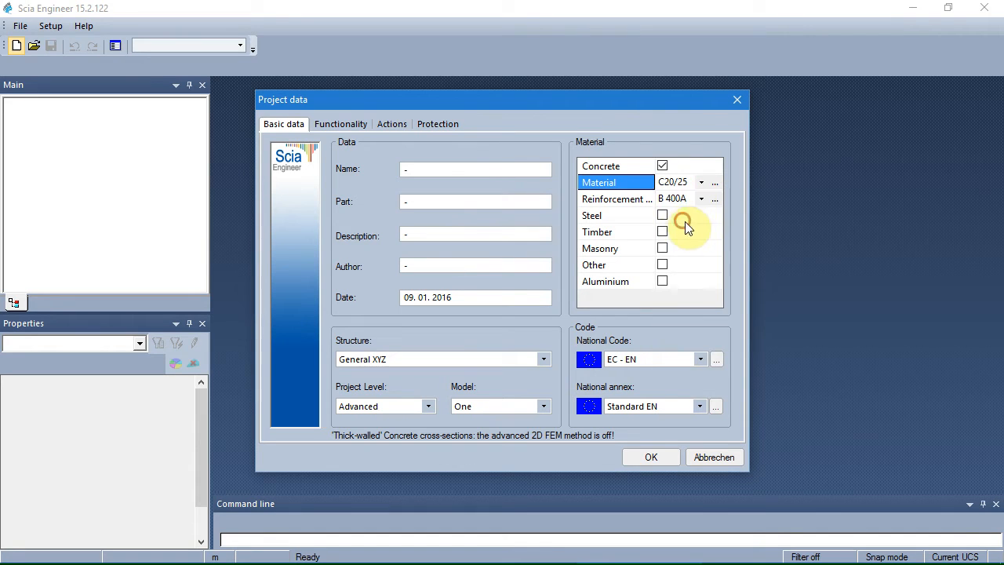
click(702, 200)
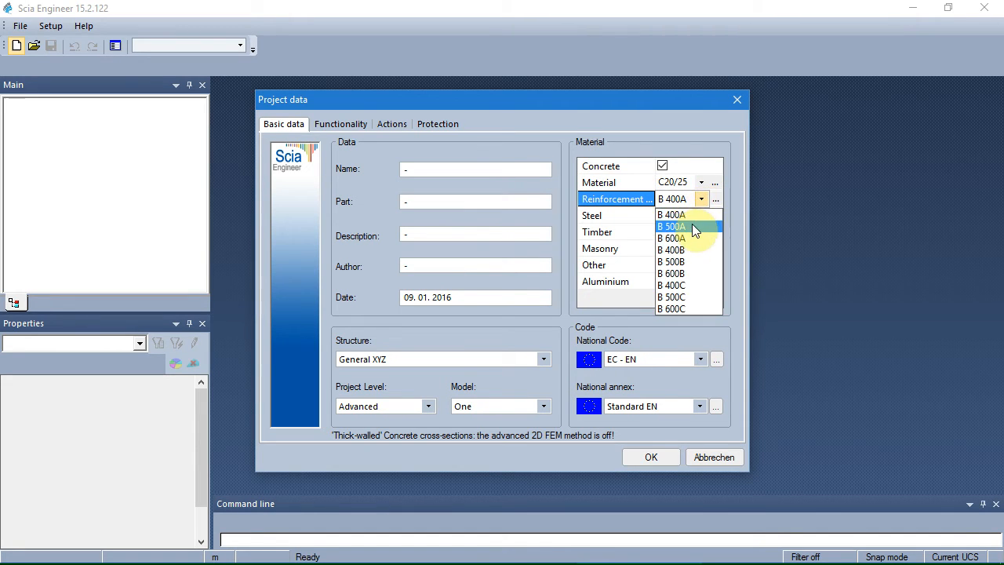
click(693, 225)
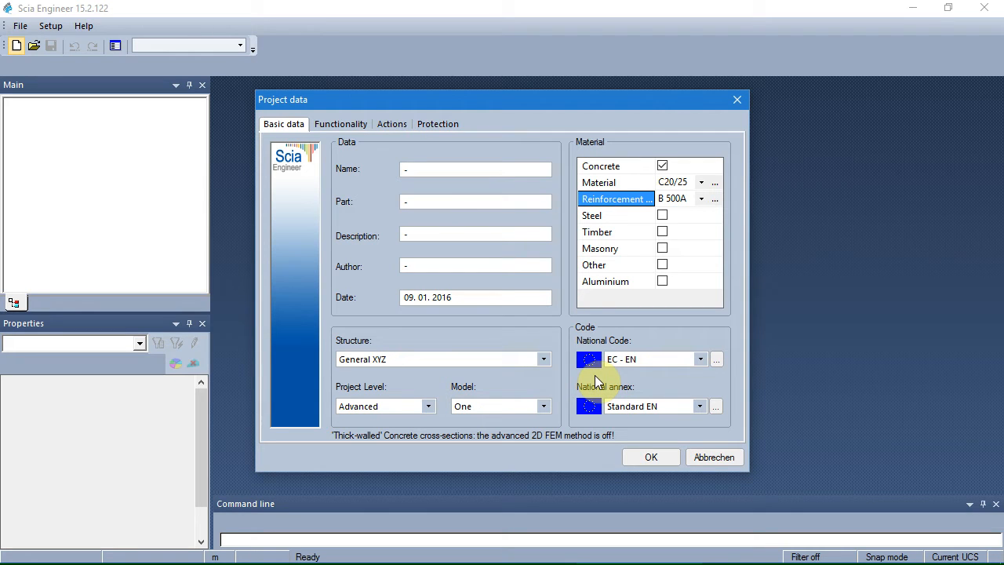
click(648, 461)
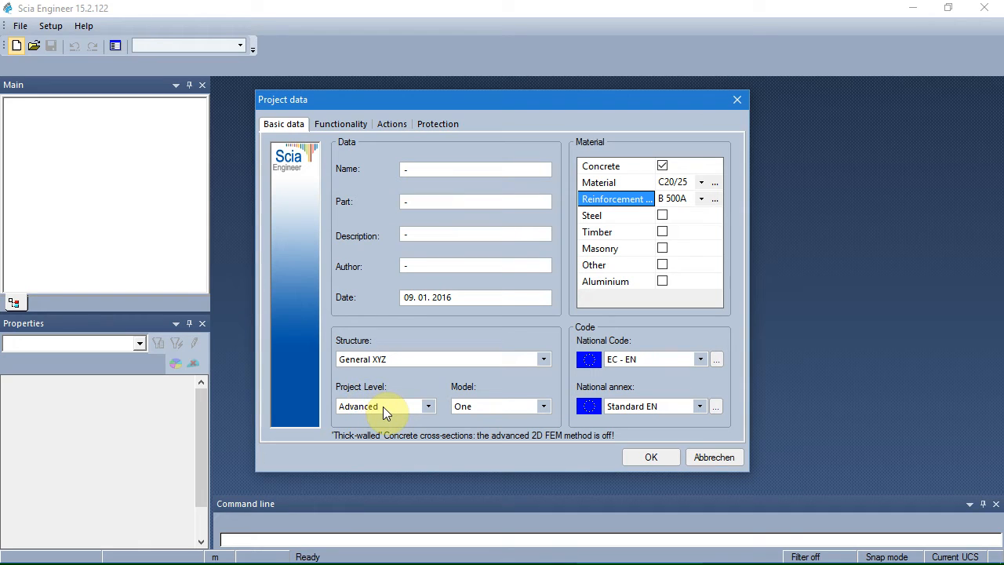
Step: Accept the project data and start a new 3D line grid
click(637, 451)
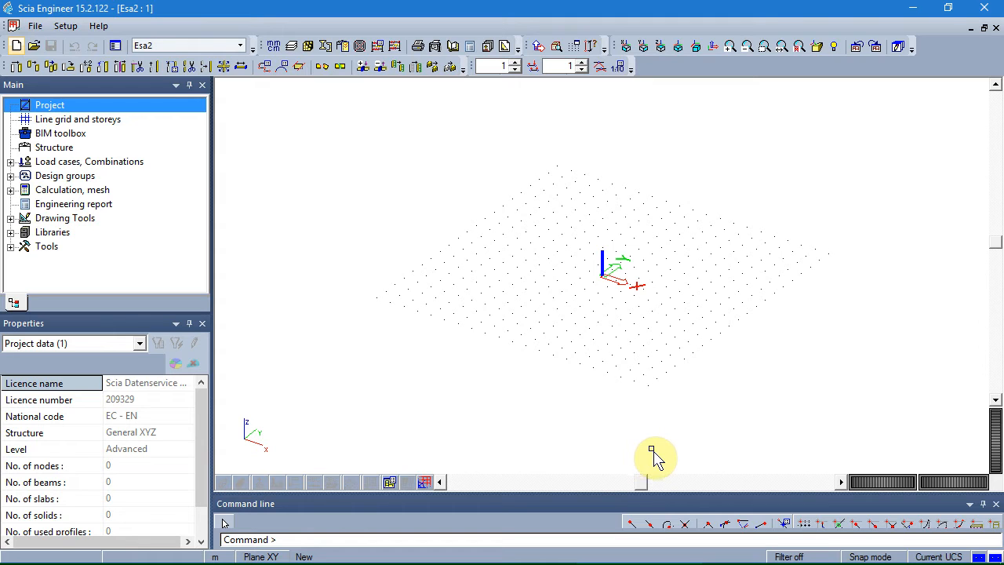
click(84, 120)
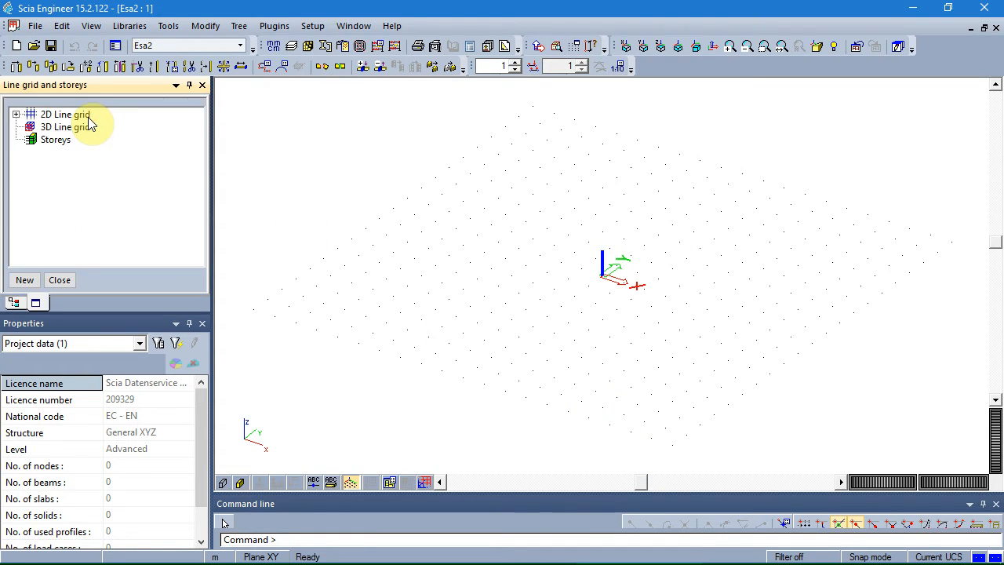
double_click(37, 130)
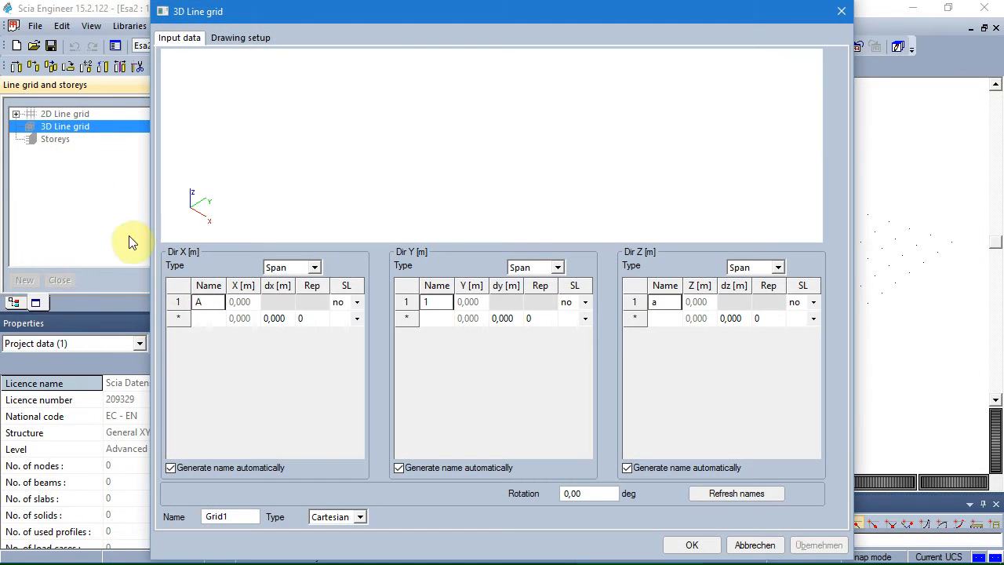
Step: Add spans of 1 m and 2.5 m to the grid's X direction
click(283, 319)
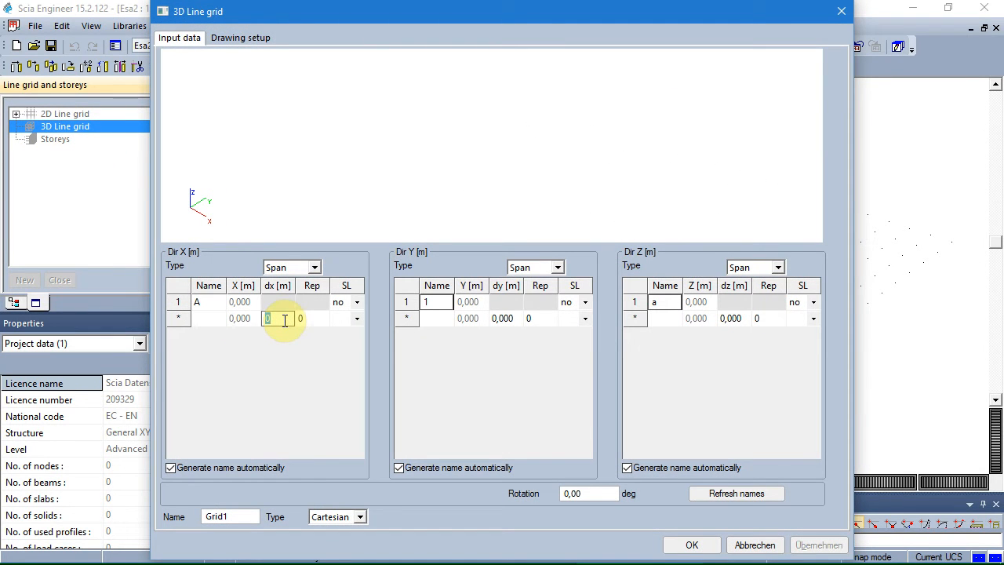
text(1)
key(Return)
click(280, 332)
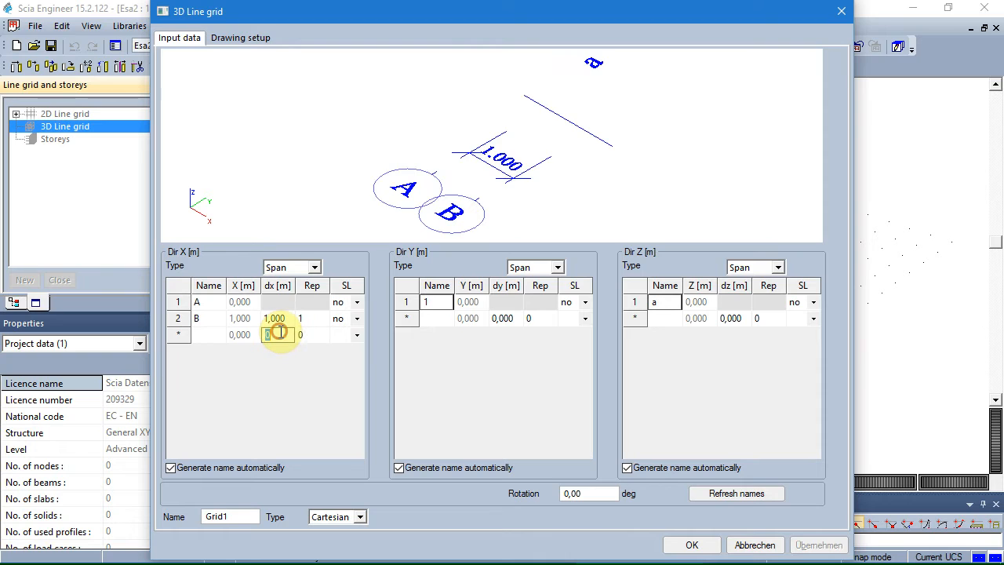
text(2,5)
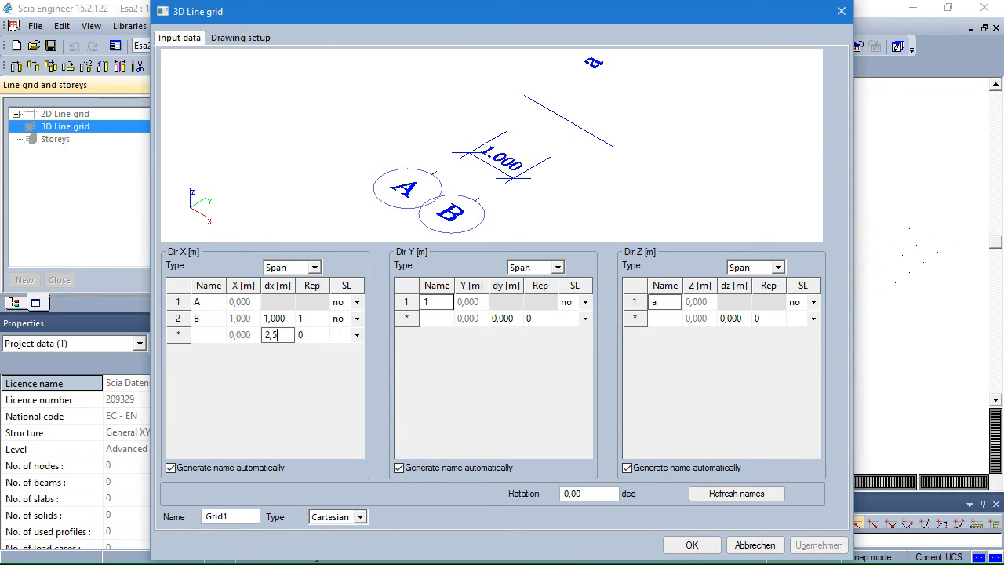
key(Return)
text(1,5)
key(Return)
text(1)
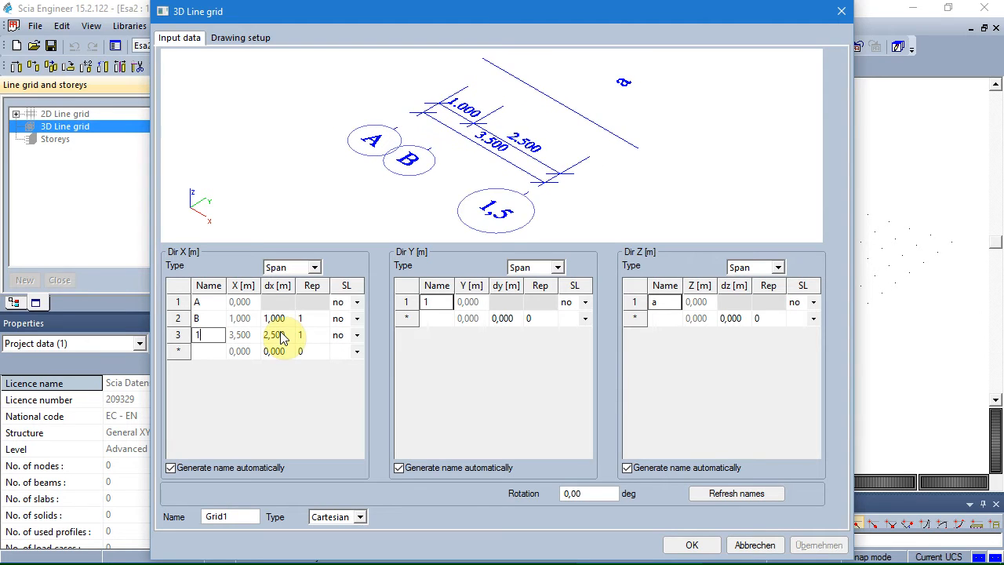
key(Return)
click(274, 335)
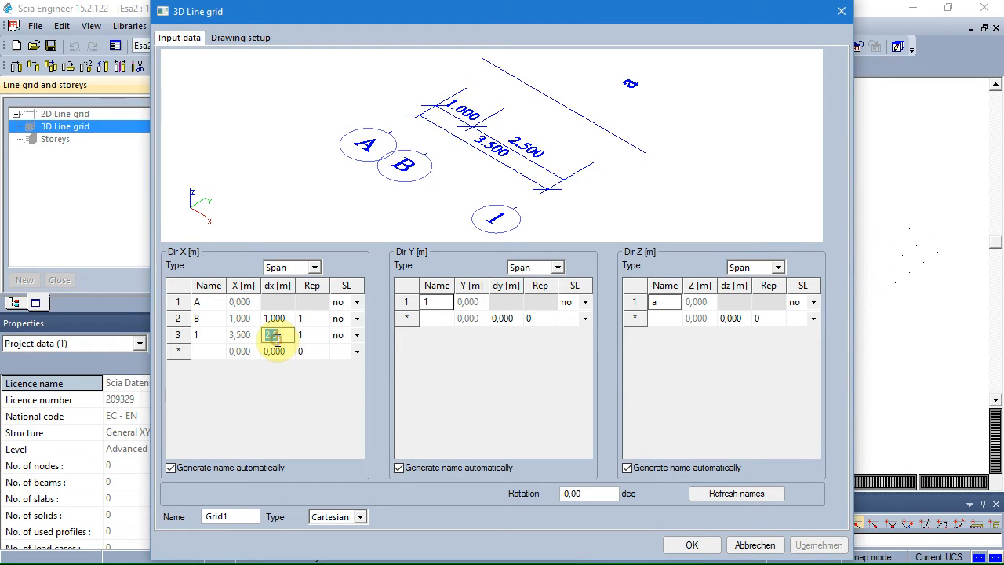
text(1)
key(BackSpace)
text(2,5)
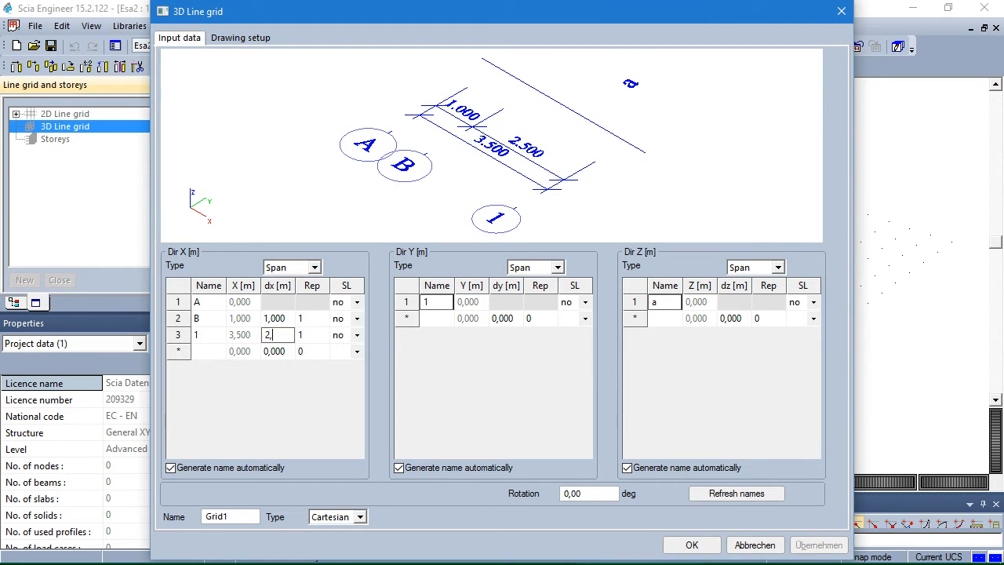
key(Return)
Step: Add further X-direction spans of 1.5 m, 1 m and 0.5 m to the line grid
click(280, 351)
text(1,5)
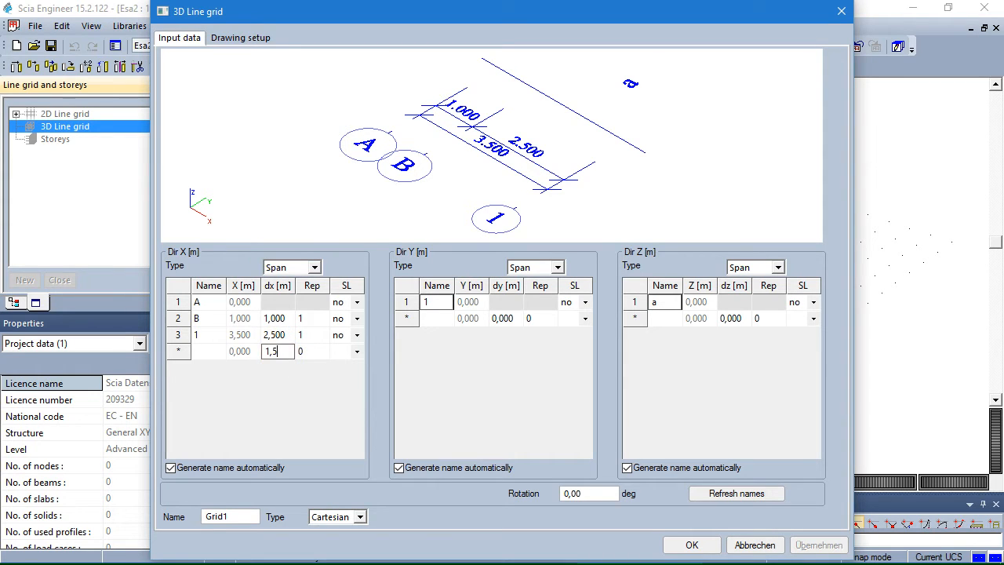
key(Return)
click(274, 368)
text(1)
key(Return)
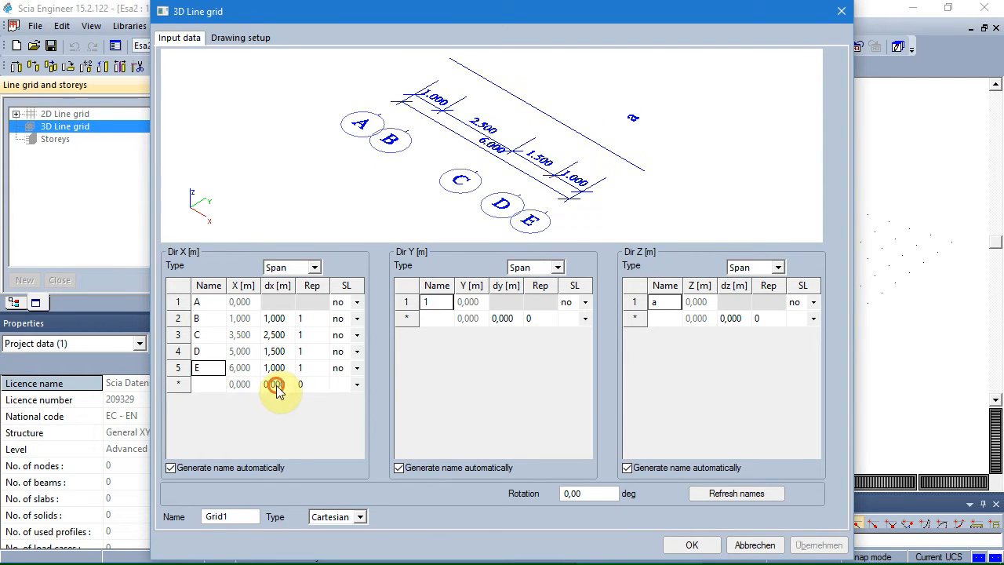
click(275, 384)
text(0,5)
key(Return)
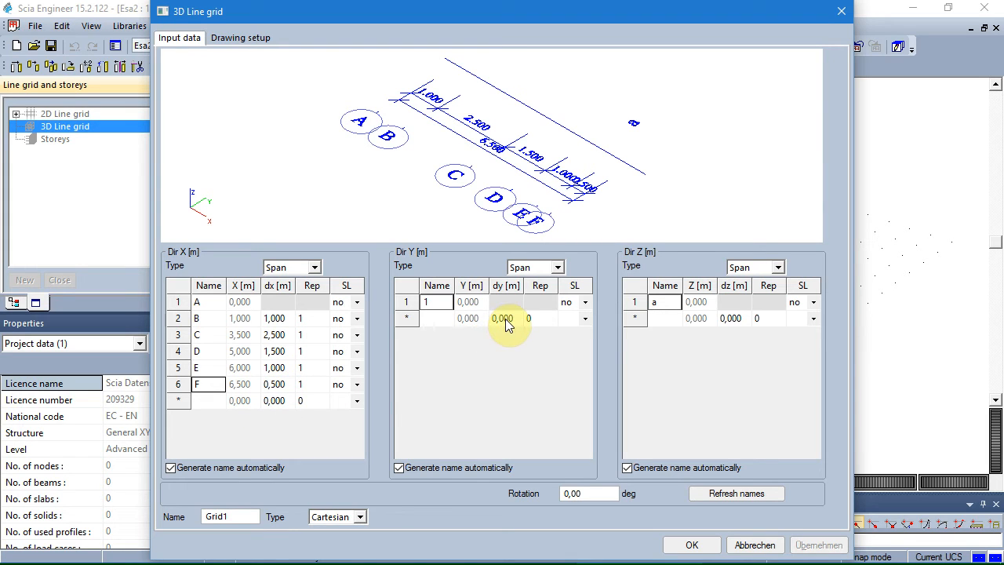
Step: Add Z-direction spans of 0.5 m, 1.1 m, 1.4 m and 0.5 m to the line grid
click(738, 320)
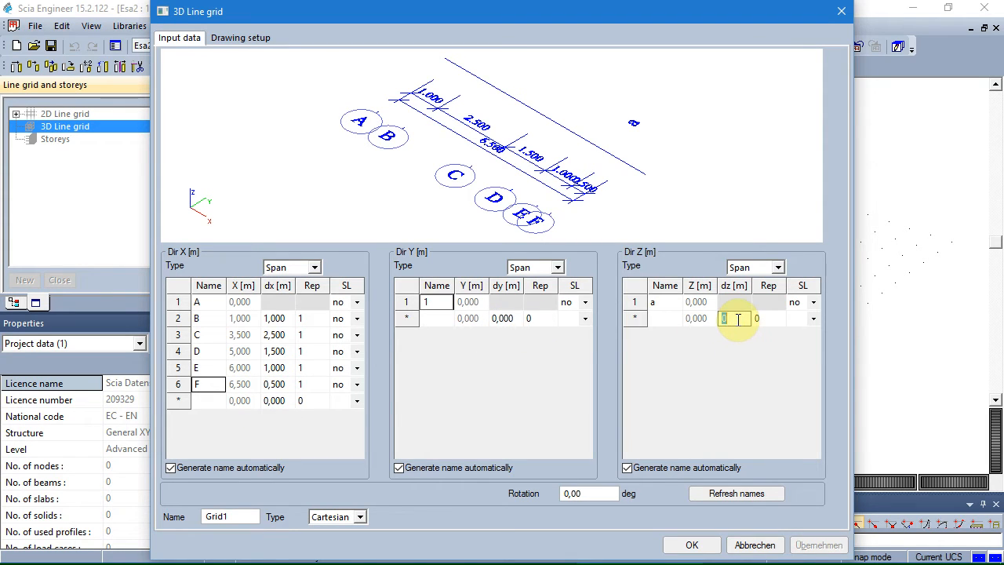
text(0,5)
key(Return)
click(732, 335)
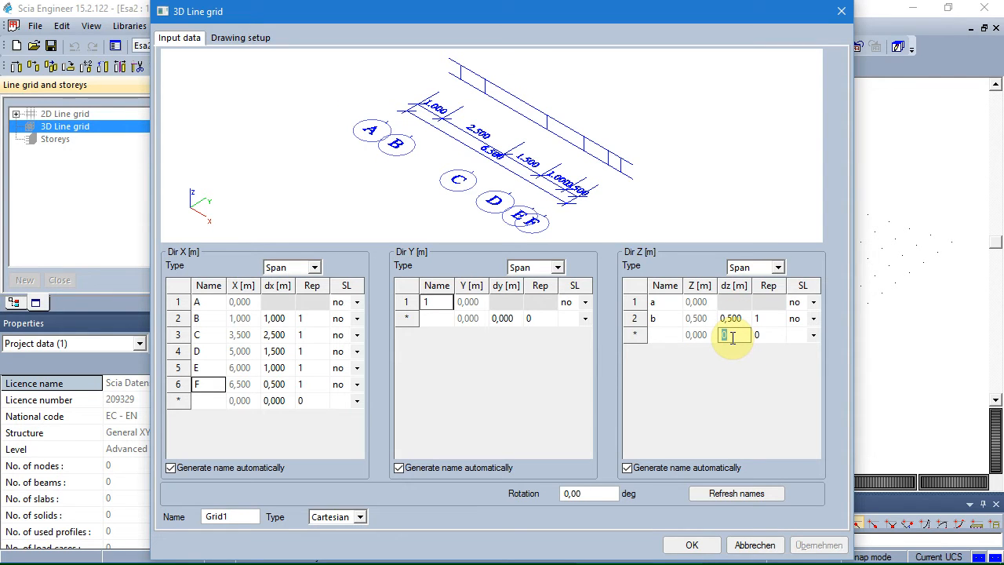
text(1,5)
key(Return)
click(732, 352)
text(1,4)
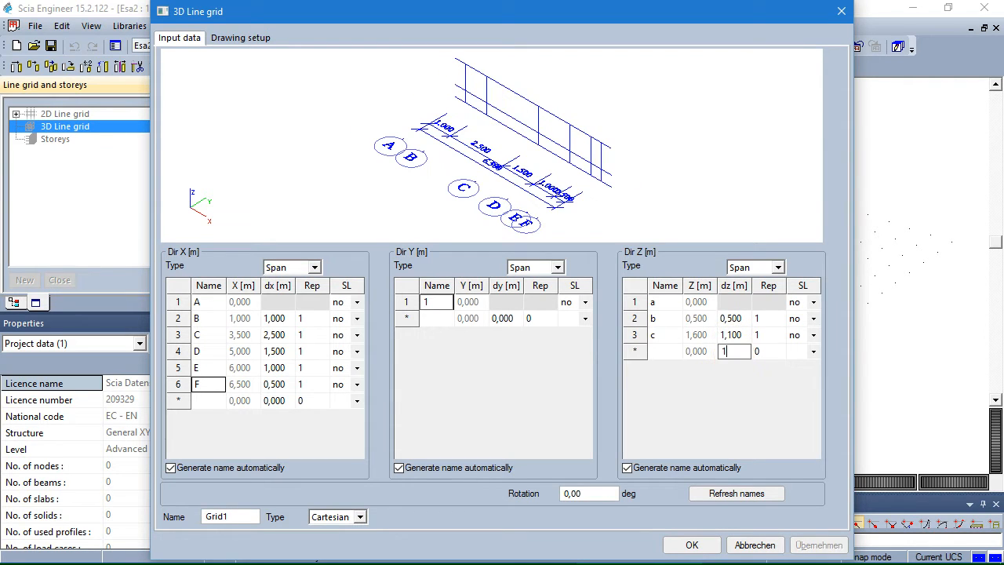
key(Return)
click(732, 368)
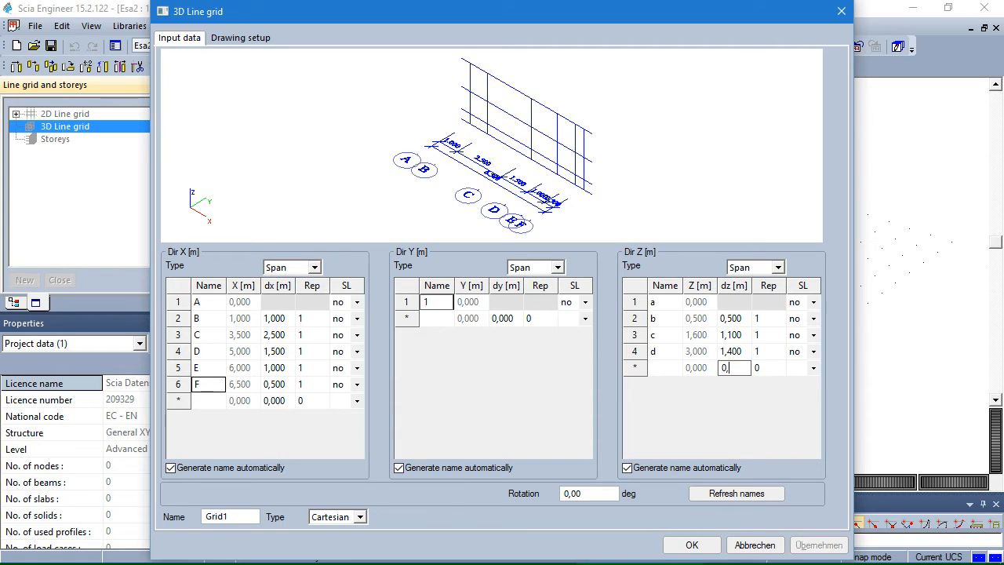
text(0,5)
key(Return)
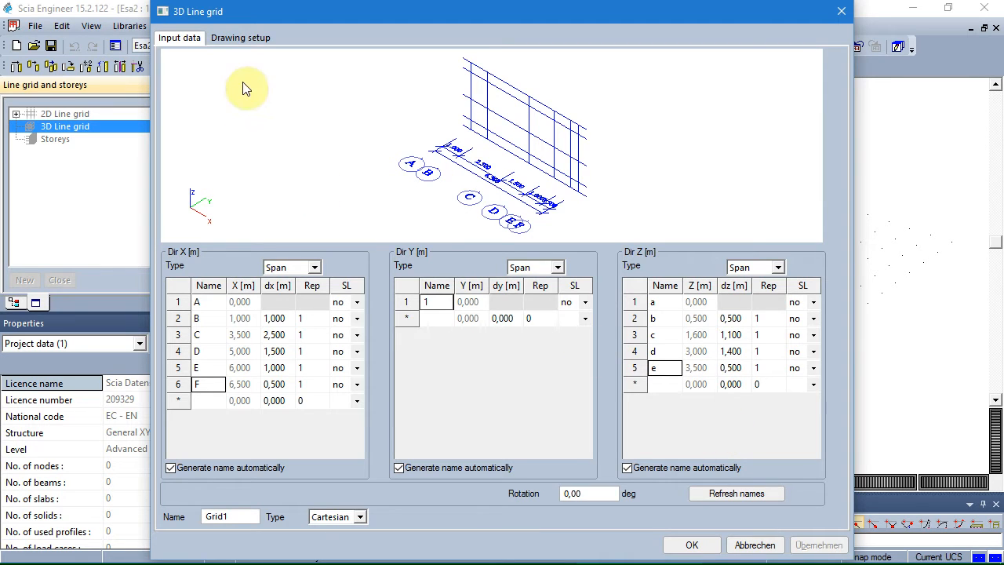
Step: Set the grid's base plane to XZ, turn off the label and grid label of plane 1, and accept the grid definition
click(240, 38)
click(310, 285)
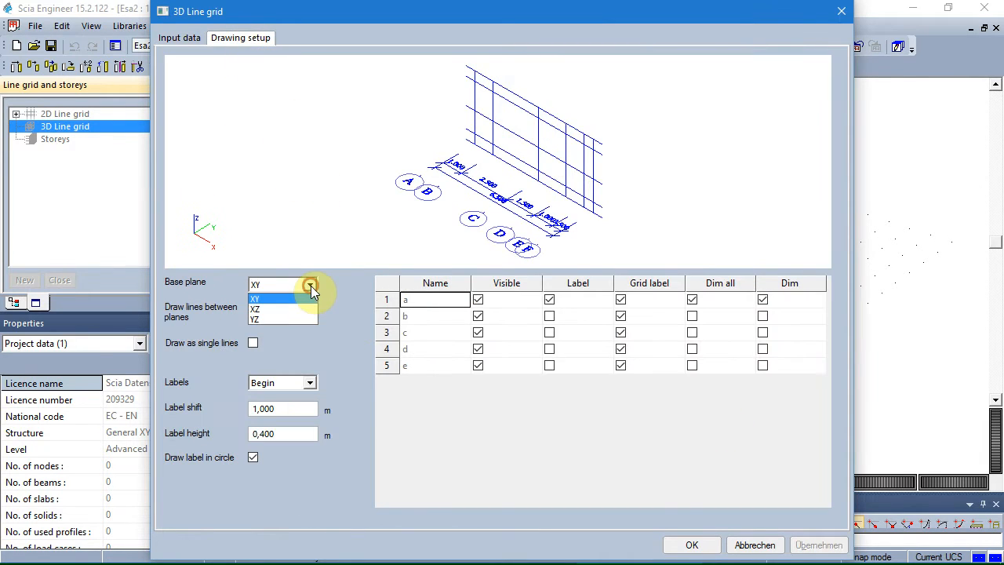
click(299, 308)
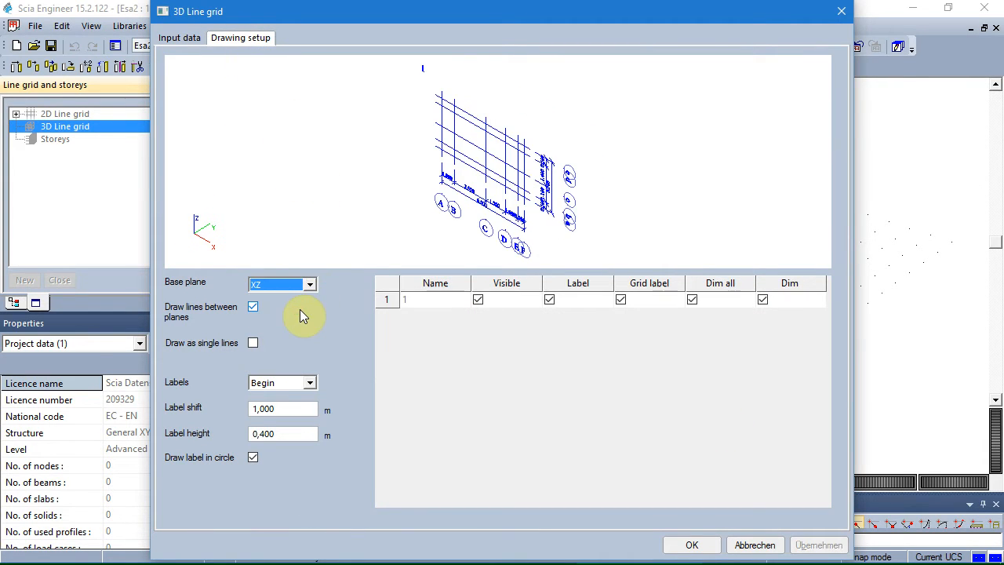
click(621, 300)
click(548, 303)
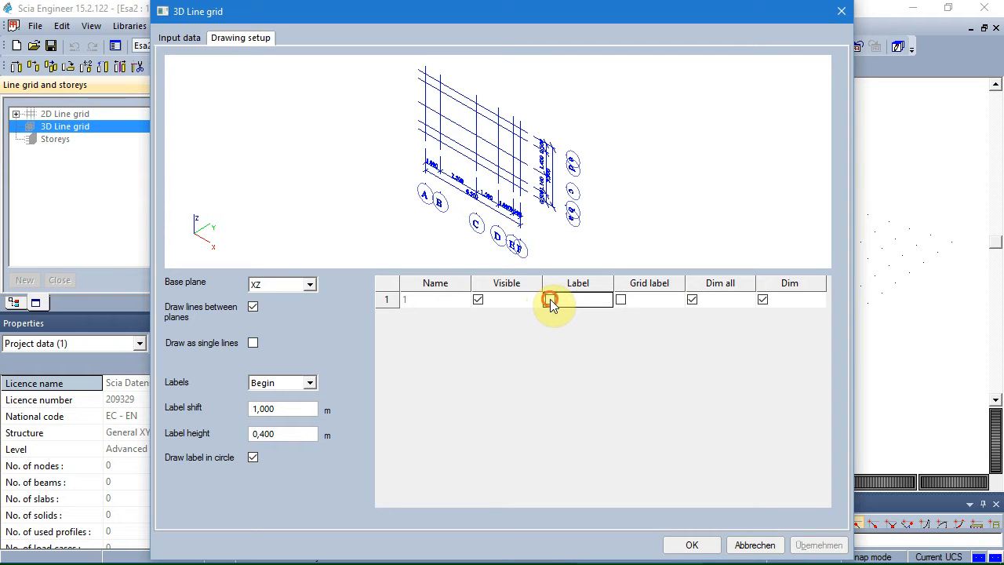
click(698, 544)
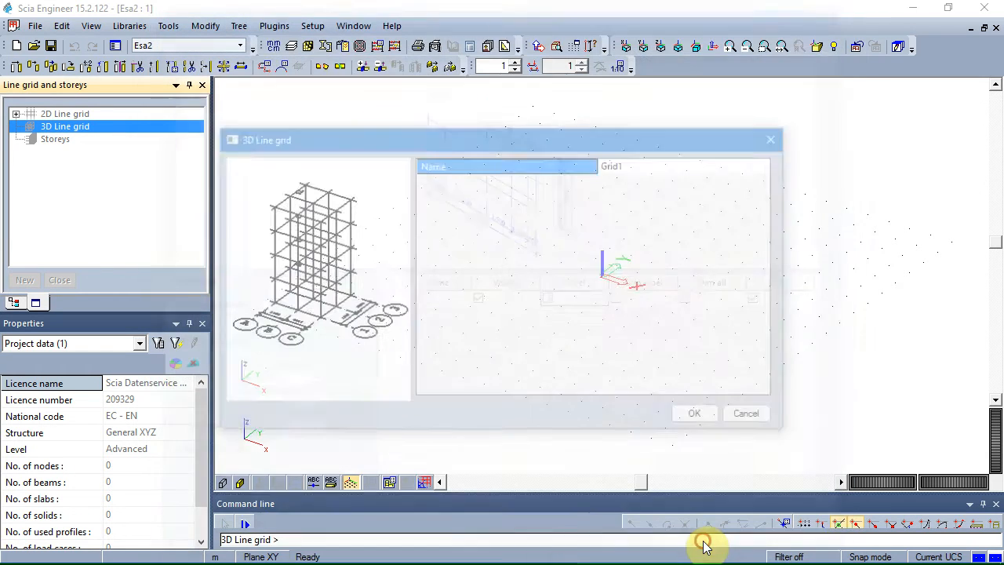
Step: Insert the line grid Grid1 at the coordinate origin and finish the line grid input
click(701, 419)
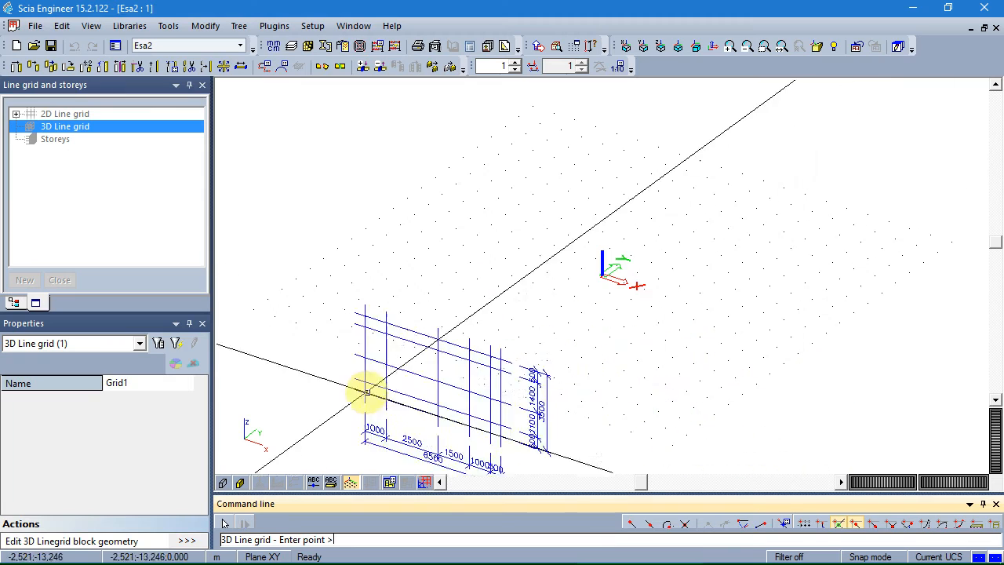
click(337, 539)
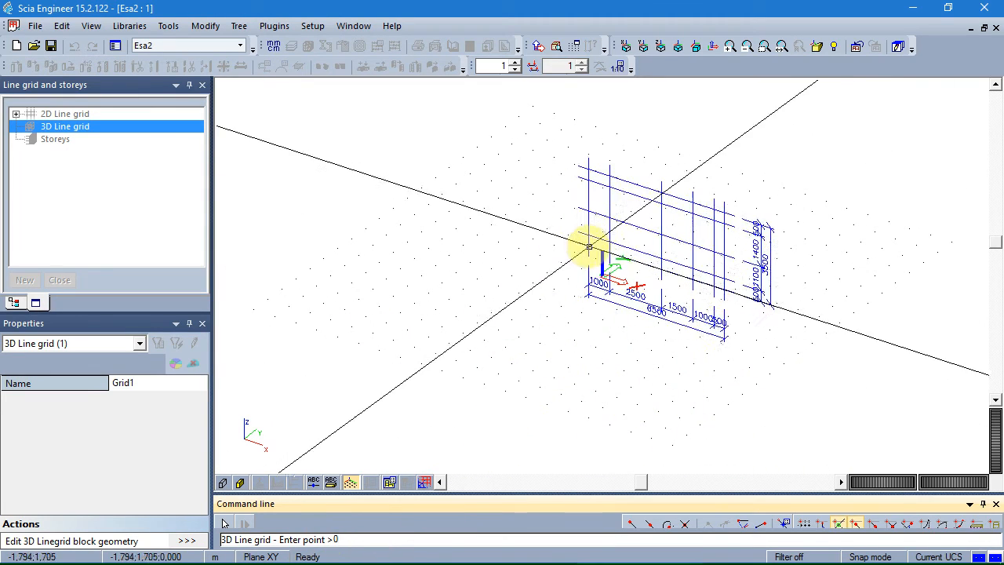
click(614, 312)
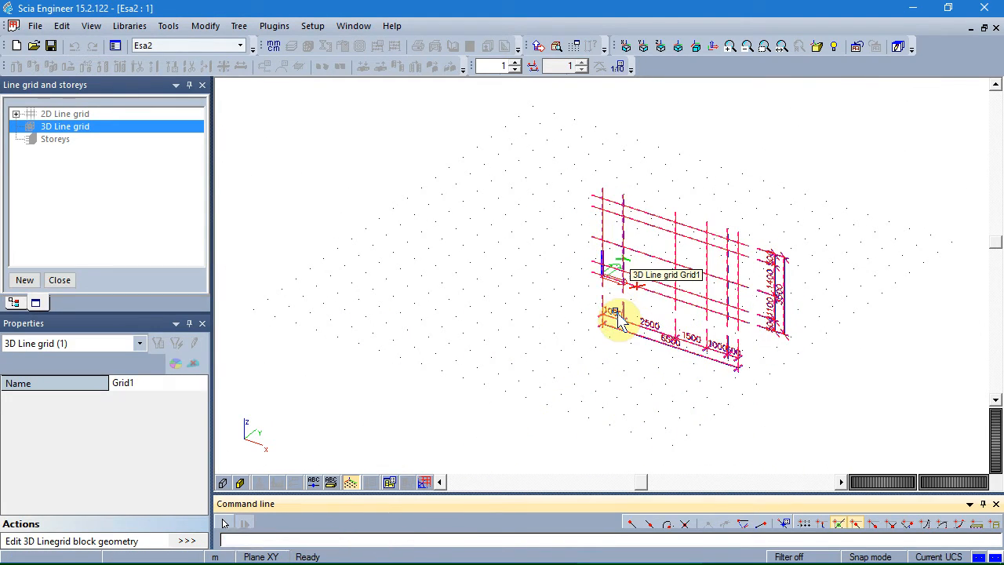
click(60, 279)
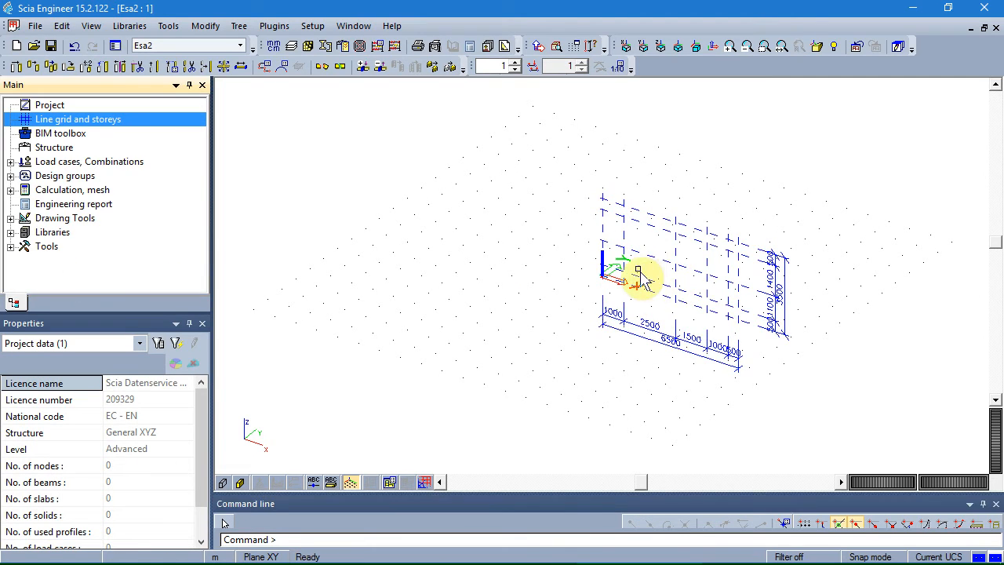
Step: Show the grid in front elevation and switch the working plane to XZ
middle_drag(638, 274, 394, 263)
click(642, 47)
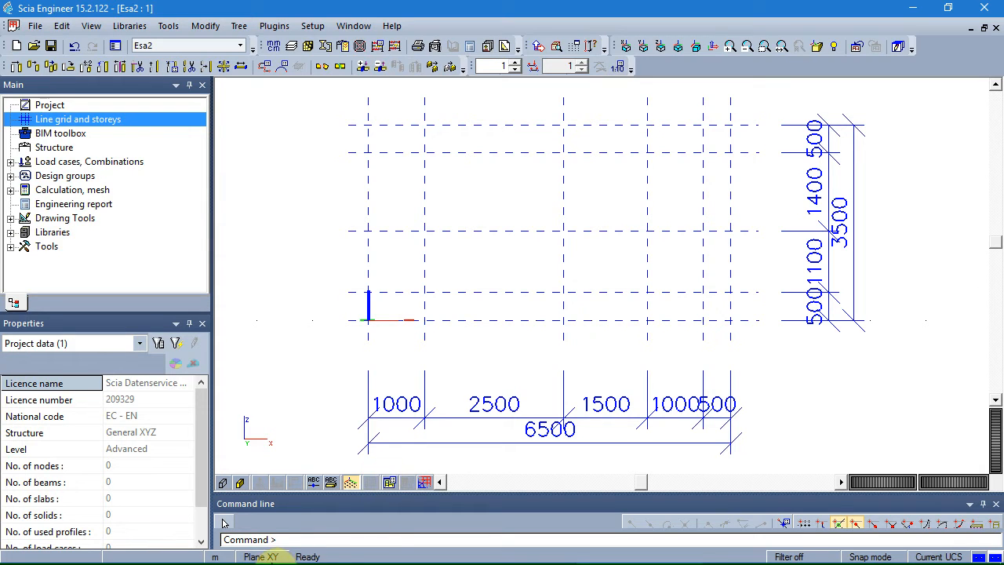
click(261, 556)
click(261, 557)
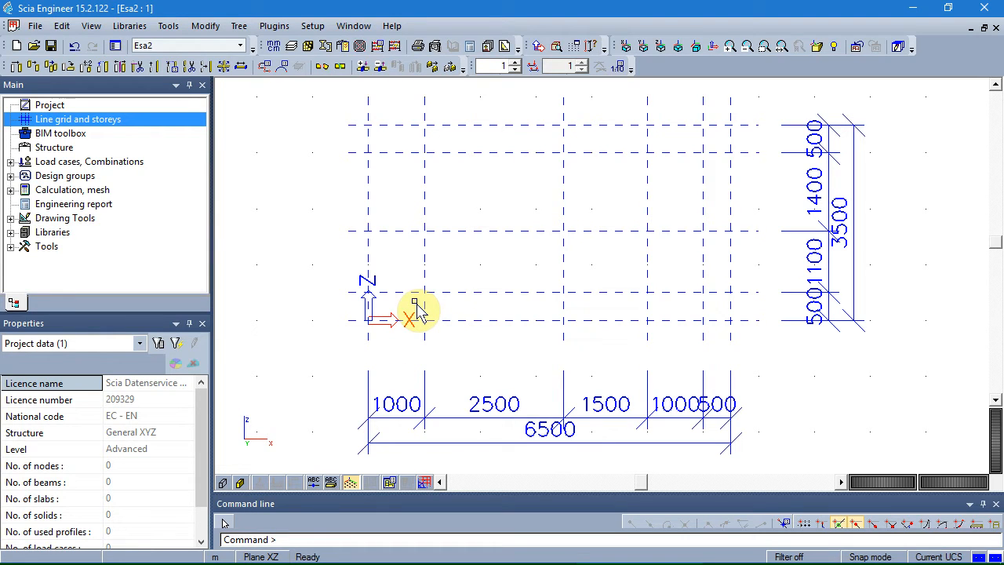
Step: Define a new 2D plate member of C20/25 concrete with a constant thickness of 200 mm
click(68, 149)
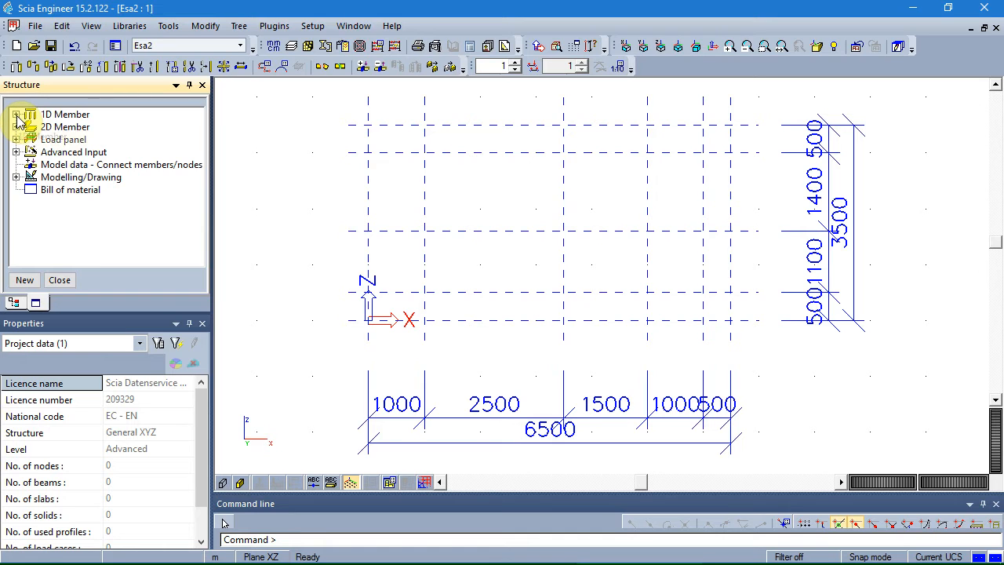
click(16, 127)
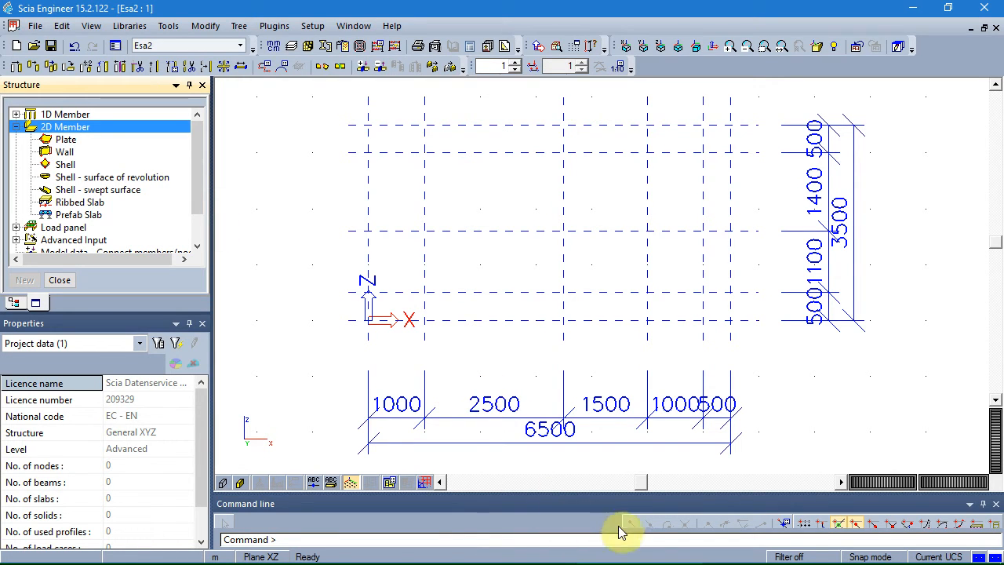
mouse_move(503, 492)
mouse_down()
mouse_move(502, 449)
mouse_move(504, 488)
mouse_up()
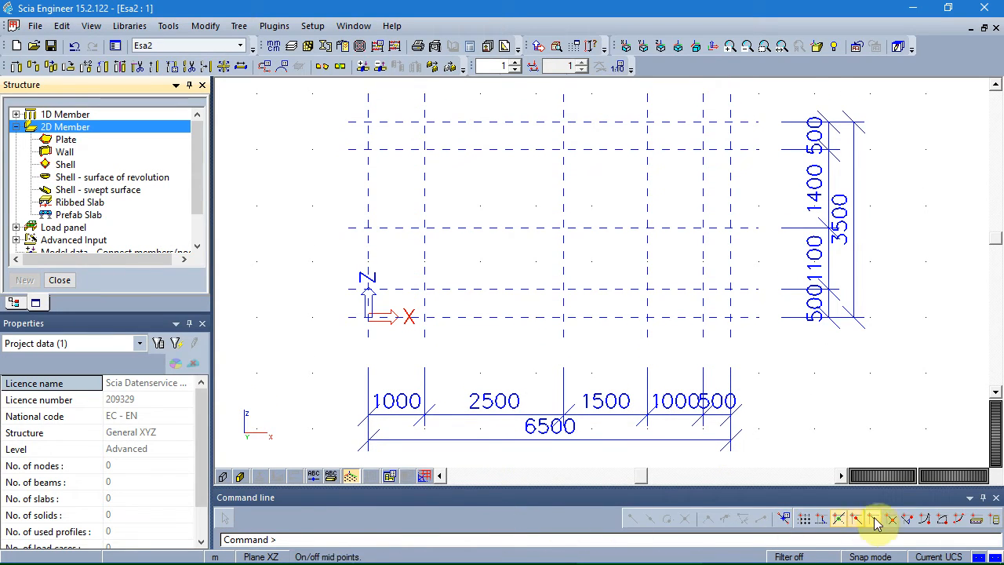
double_click(66, 146)
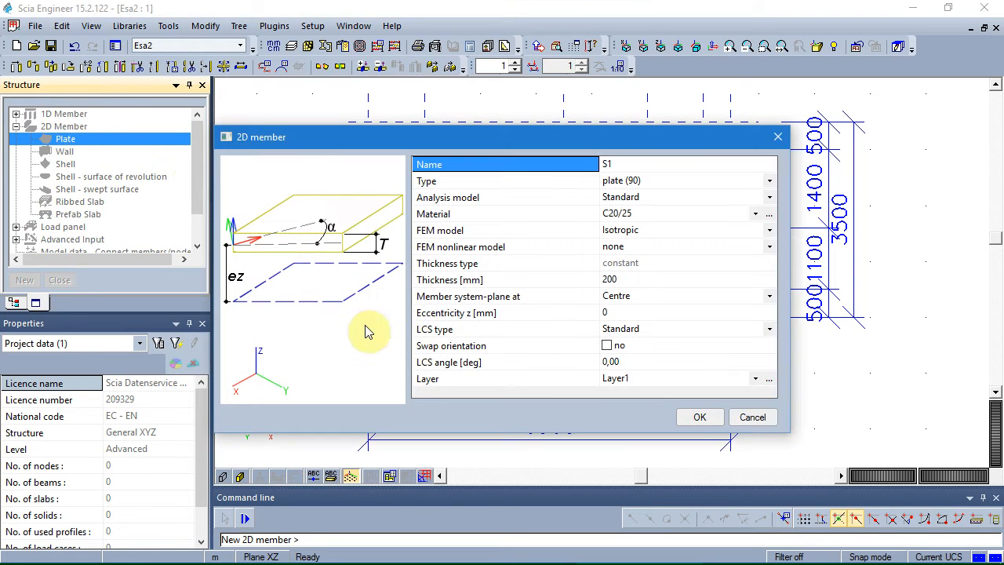
click(700, 423)
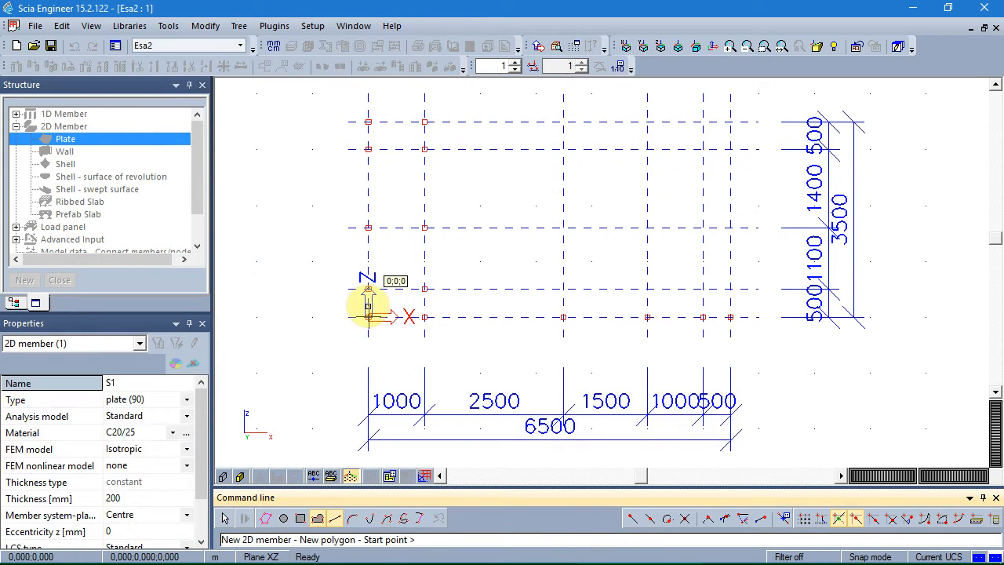
Step: Draw the plate's rectangular outline 6.5 m wide on the line grid, from 0.25 m above the origin up to Z = 3.5 m
scroll(368, 308, up, 2)
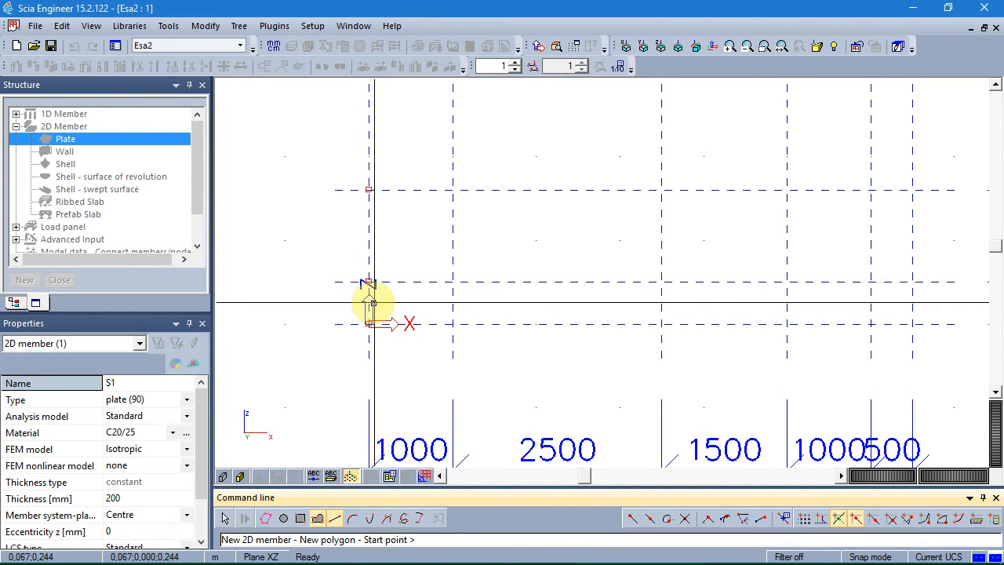
scroll(368, 306, down, 2)
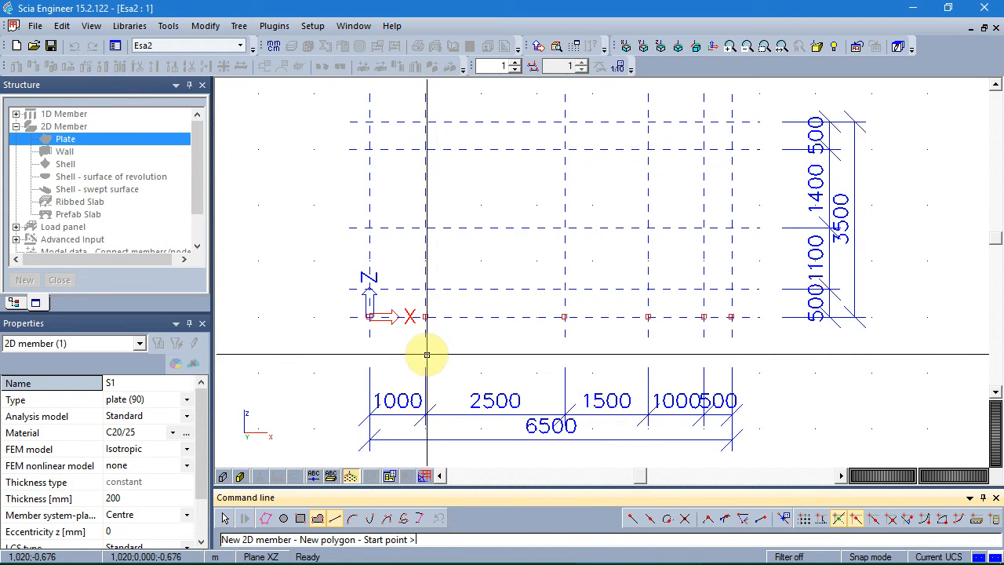
click(370, 317)
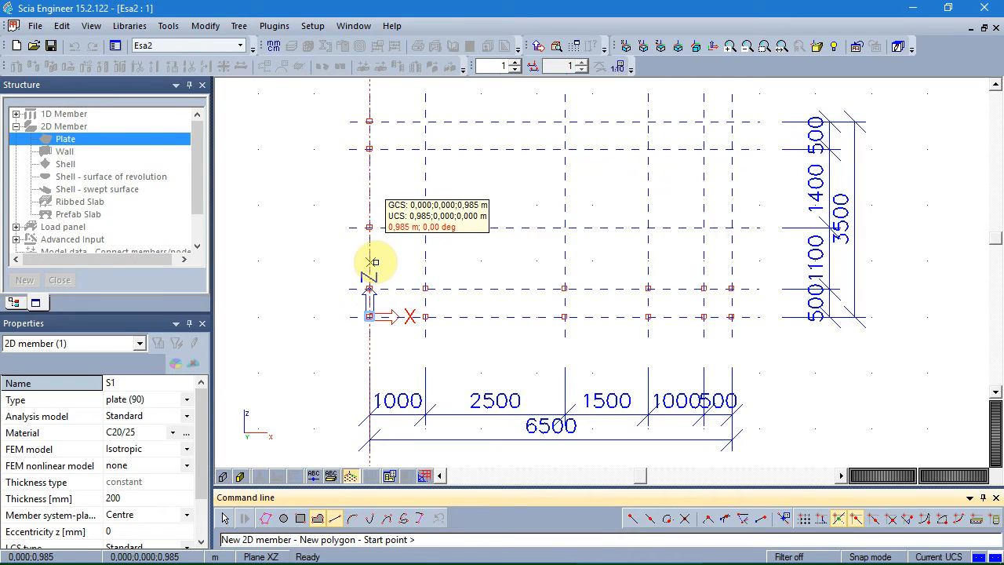
text(0,25)
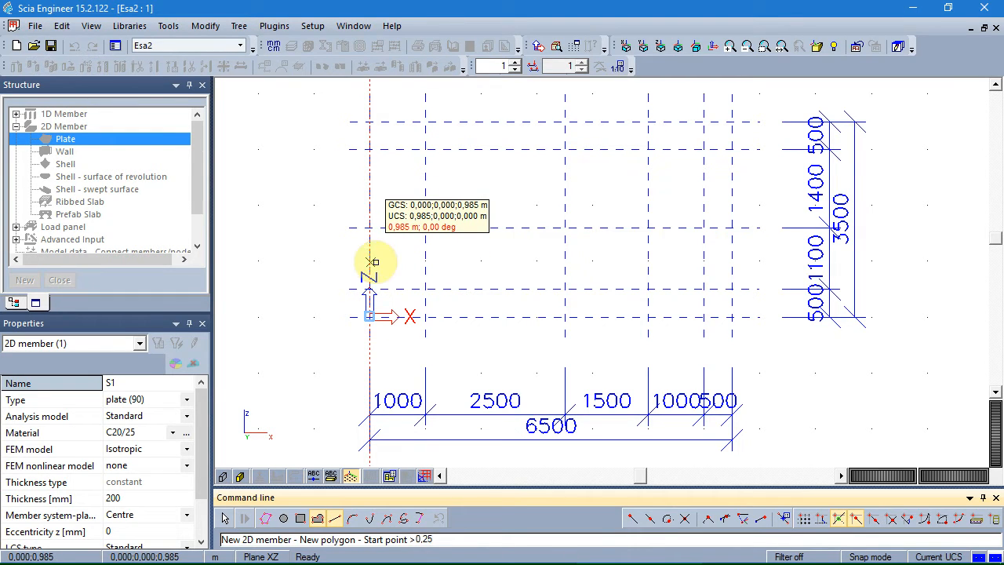
key(Return)
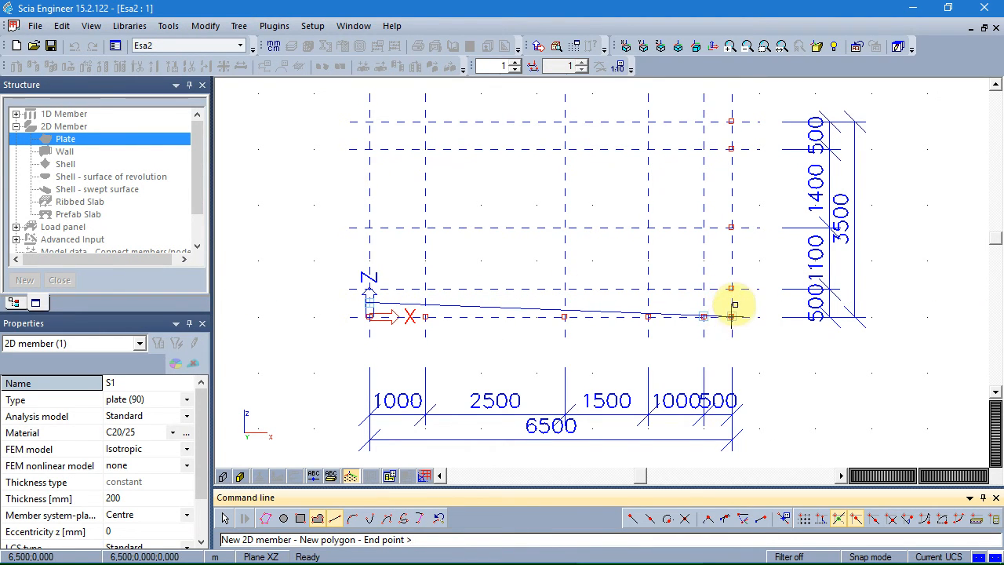
scroll(731, 301, up, 2)
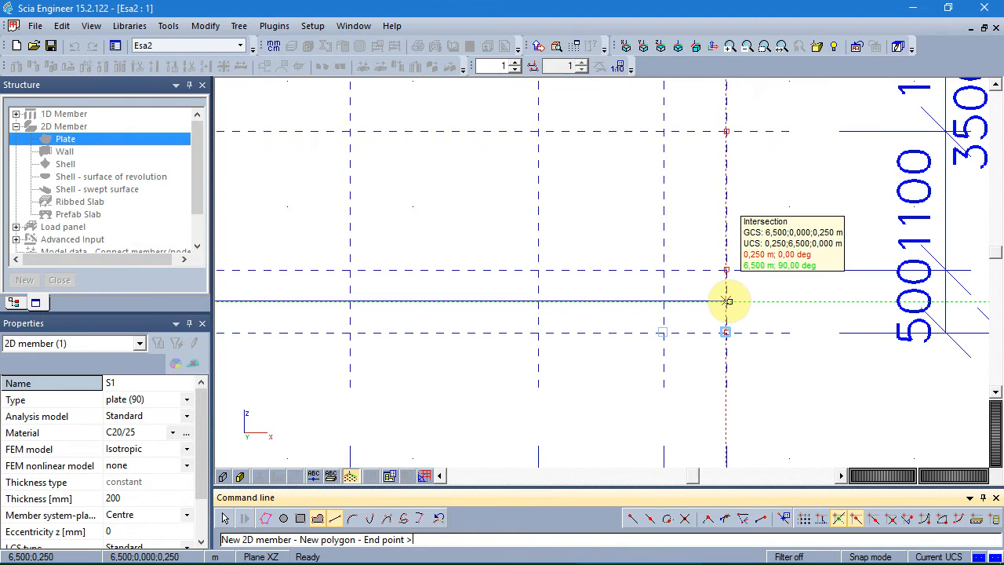
scroll(689, 243, down, 3)
middle_drag(664, 171, 660, 252)
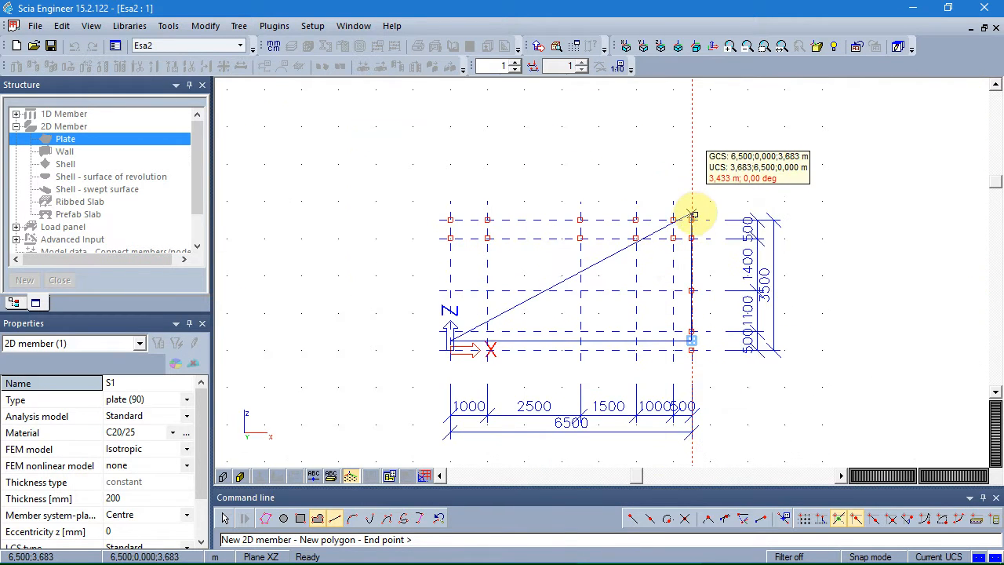
click(690, 219)
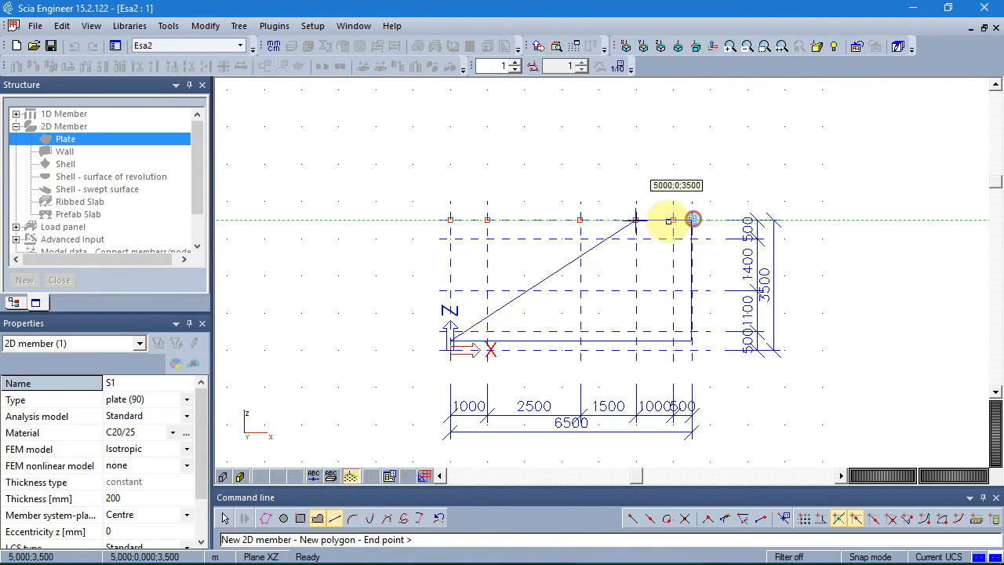
click(451, 219)
key(Escape)
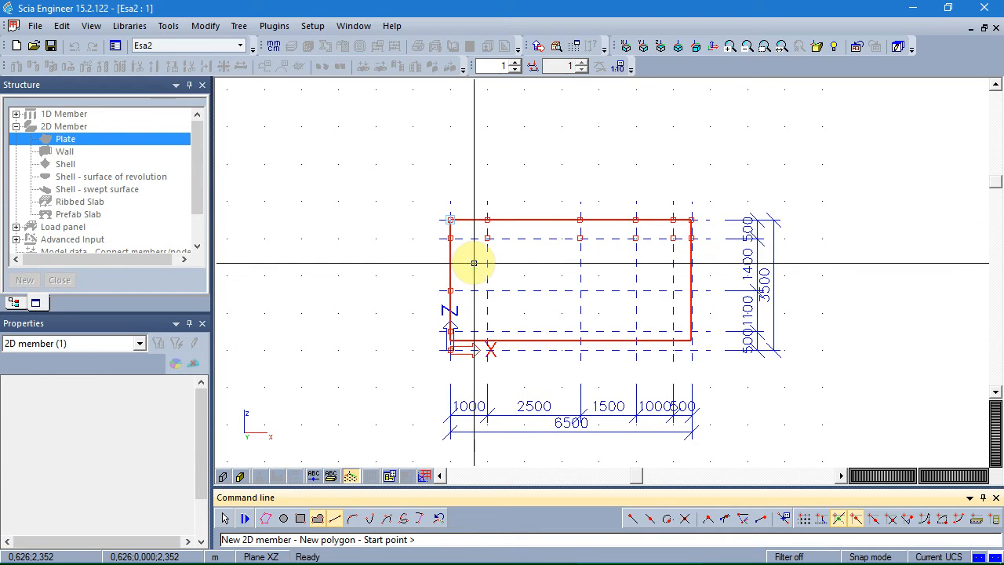
key(Escape)
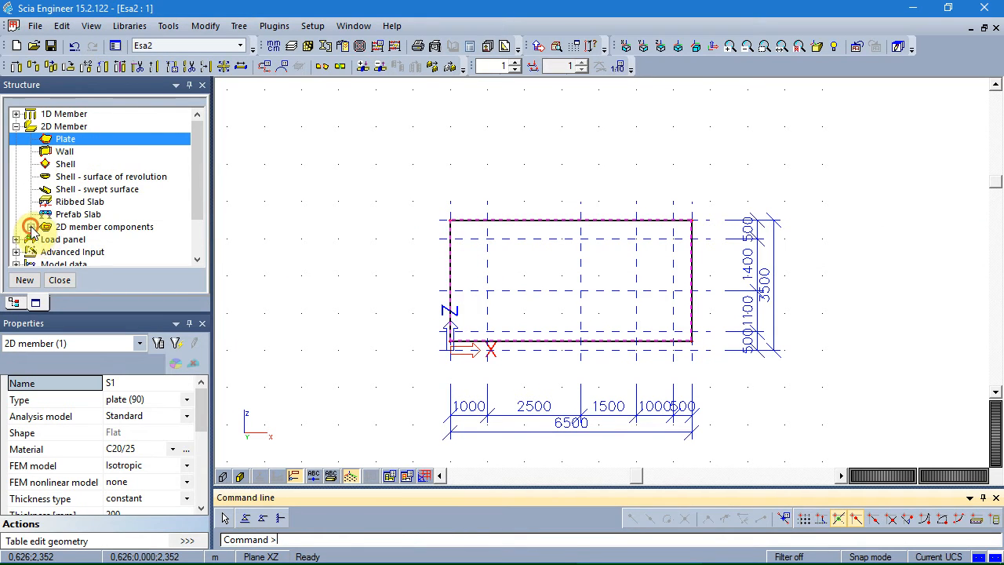
Step: Add a rectangular window opening to the plate on the grid intersections, from X = 1 to 3.5 m and Z = 1.6 to 3 m
click(31, 227)
double_click(78, 191)
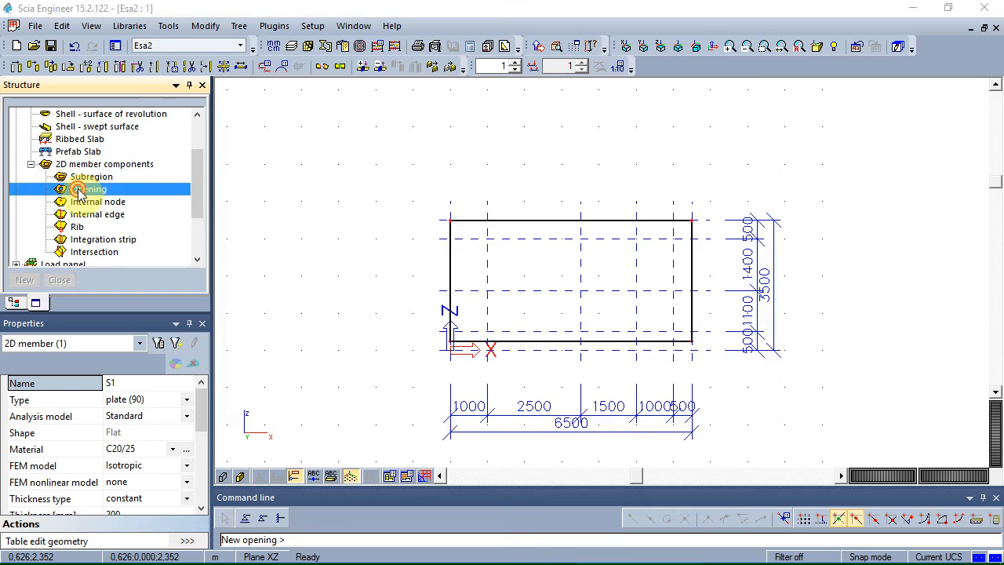
click(681, 413)
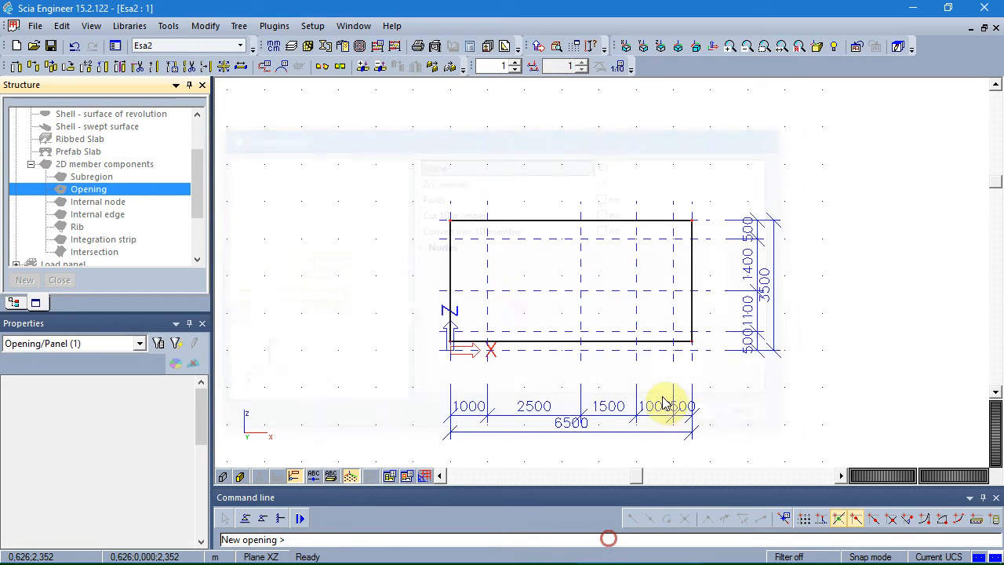
click(487, 290)
click(579, 291)
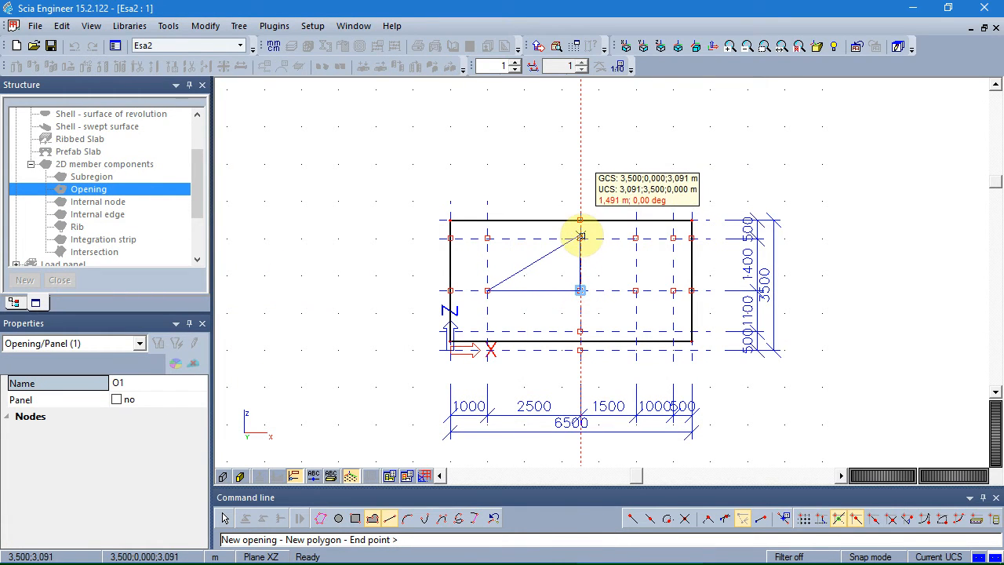
click(580, 238)
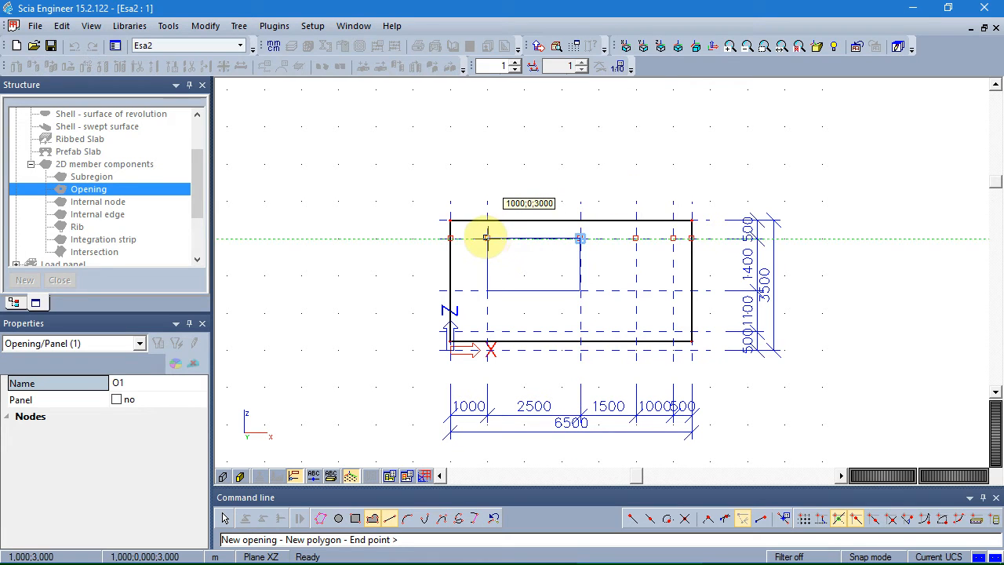
click(487, 238)
key(Escape)
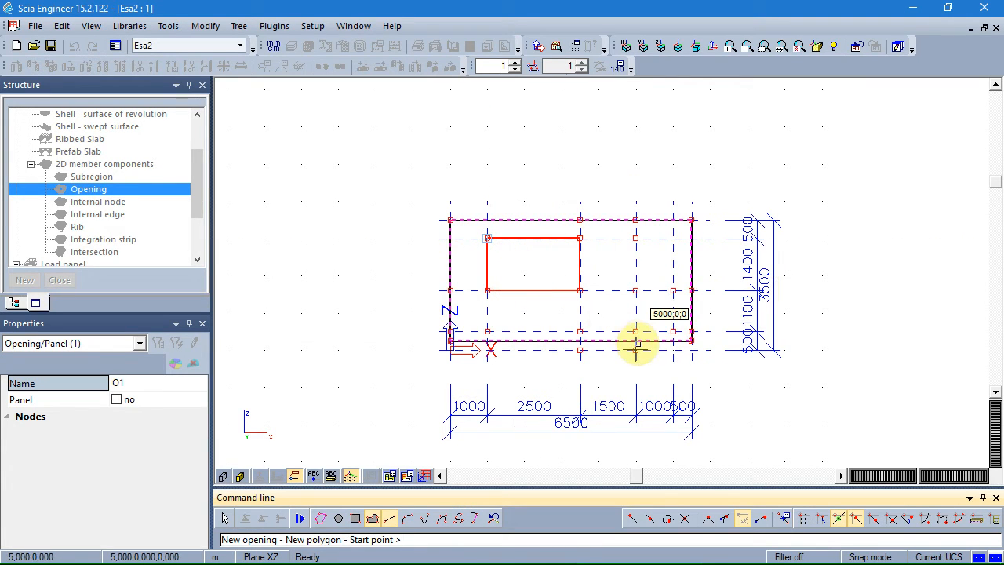
Step: Add a door opening 1 m wide and 2.25 m high on the plate's bottom edge, between X = 5 and 6 m
scroll(635, 345, up, 3)
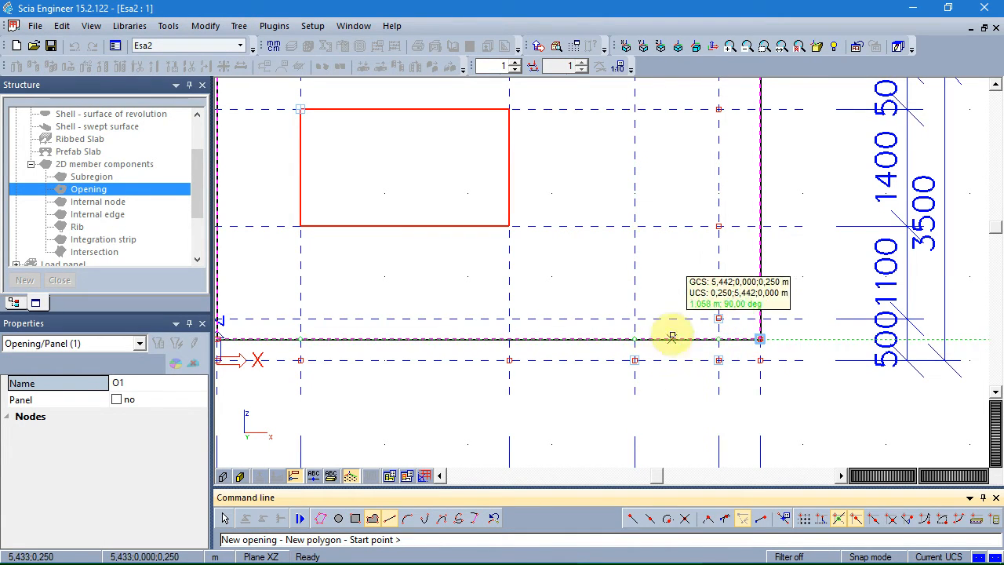
click(635, 339)
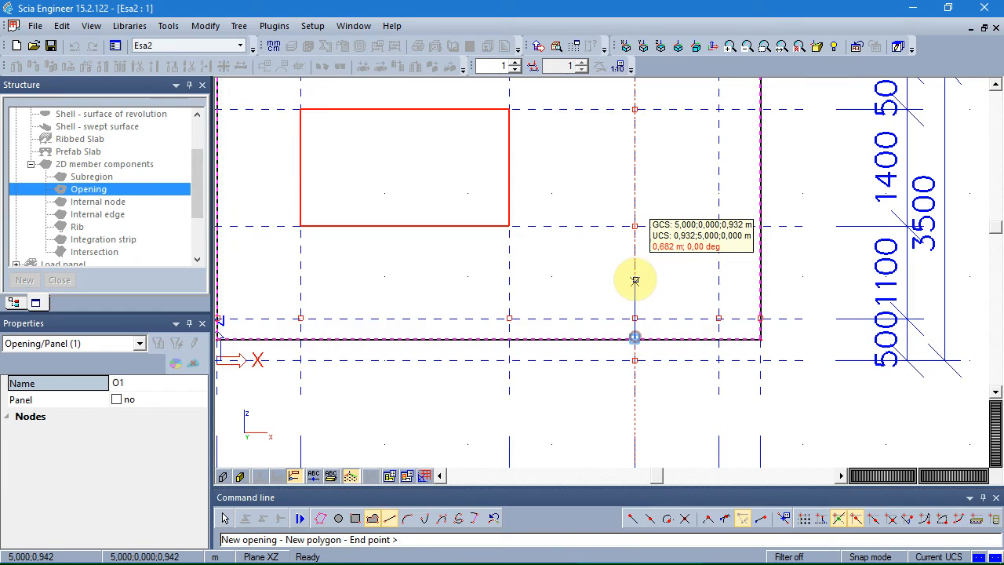
text(2,25)
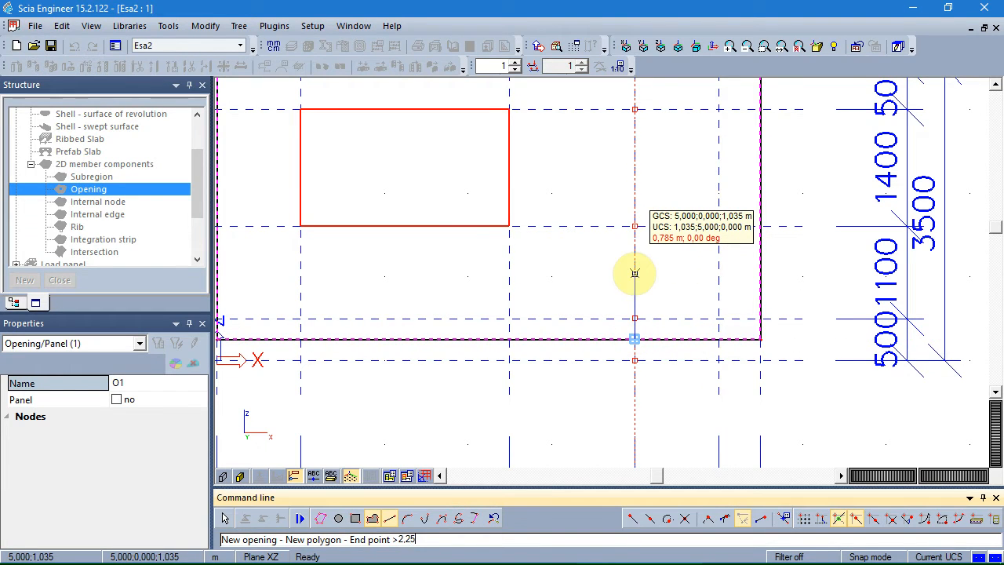
key(Return)
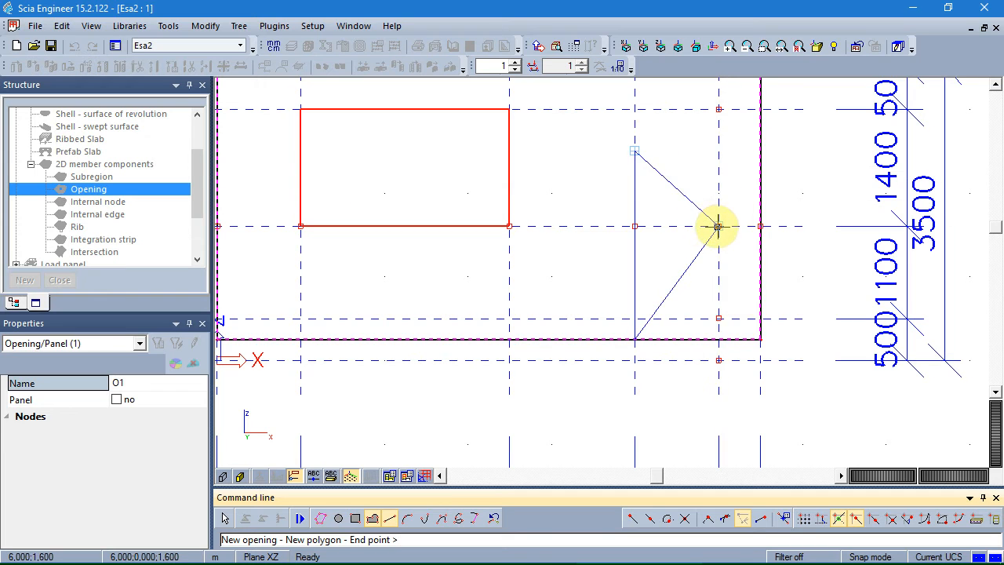
click(721, 150)
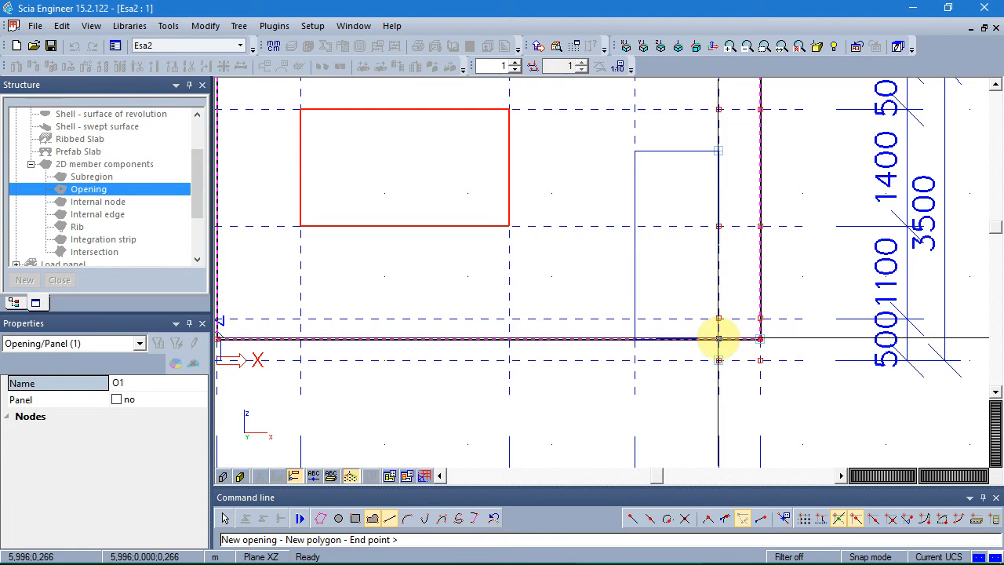
click(718, 339)
key(Escape)
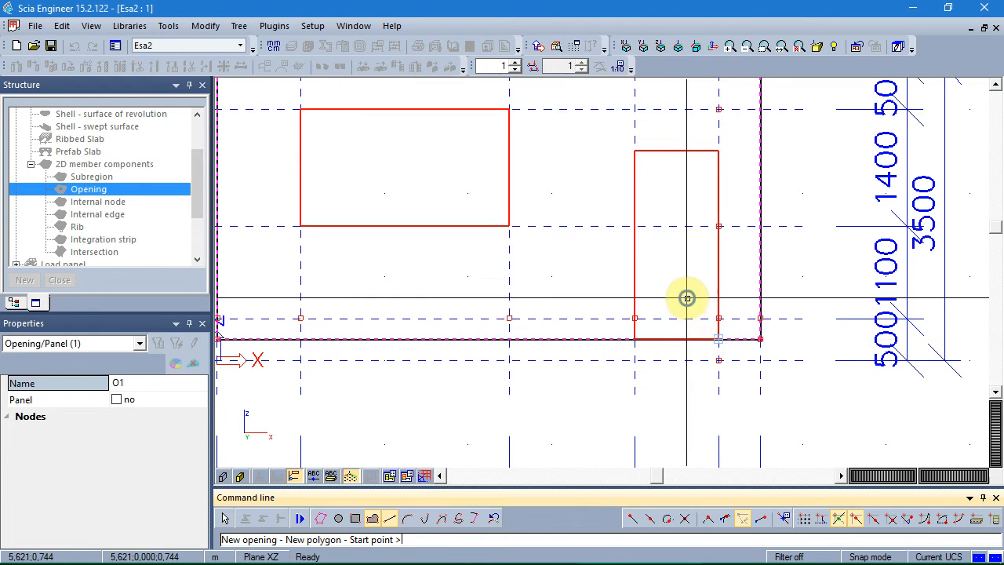
key(Escape)
key(Escape)
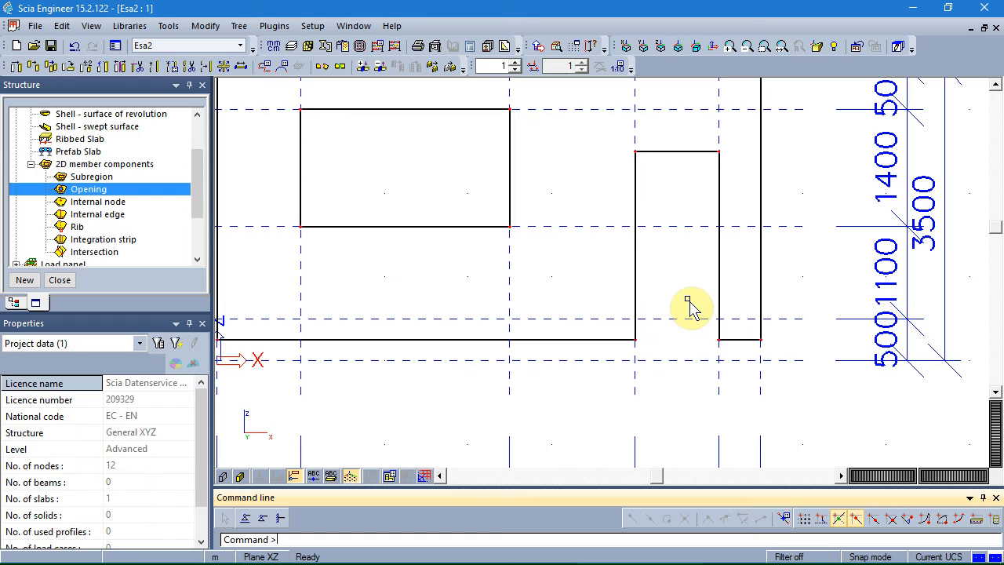
Step: Set the Z coordinate of the door opening's two bottom nodes to 0
mouse_move(620, 327)
mouse_down()
mouse_move(655, 346)
mouse_move(733, 343)
mouse_up()
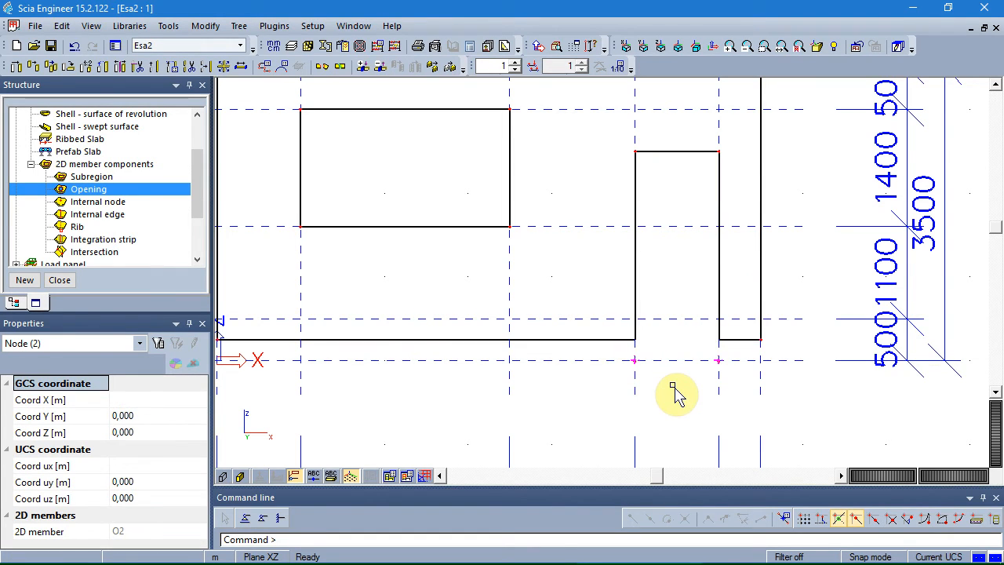
key(Escape)
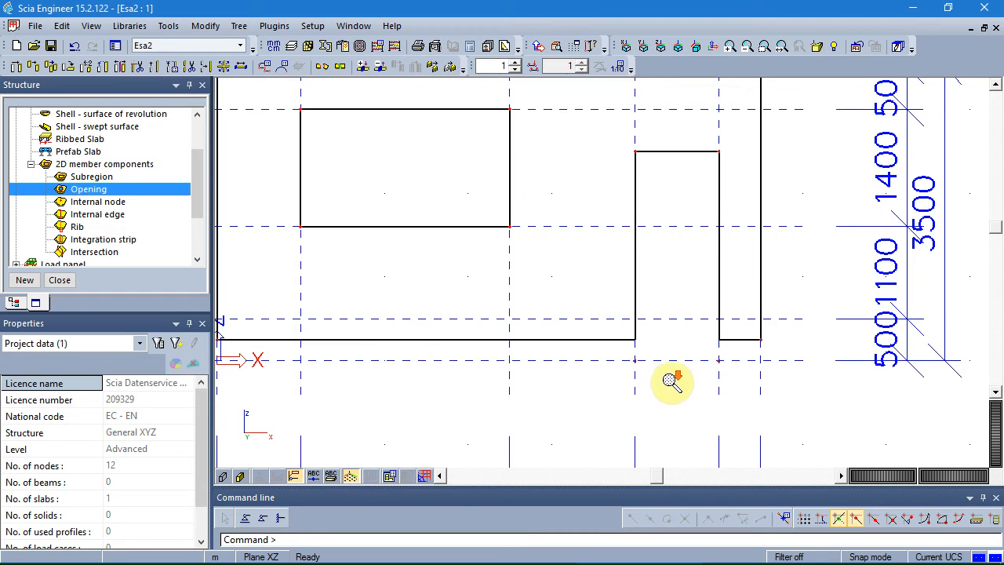
scroll(671, 382, down, 2)
middle_drag(619, 374, 679, 372)
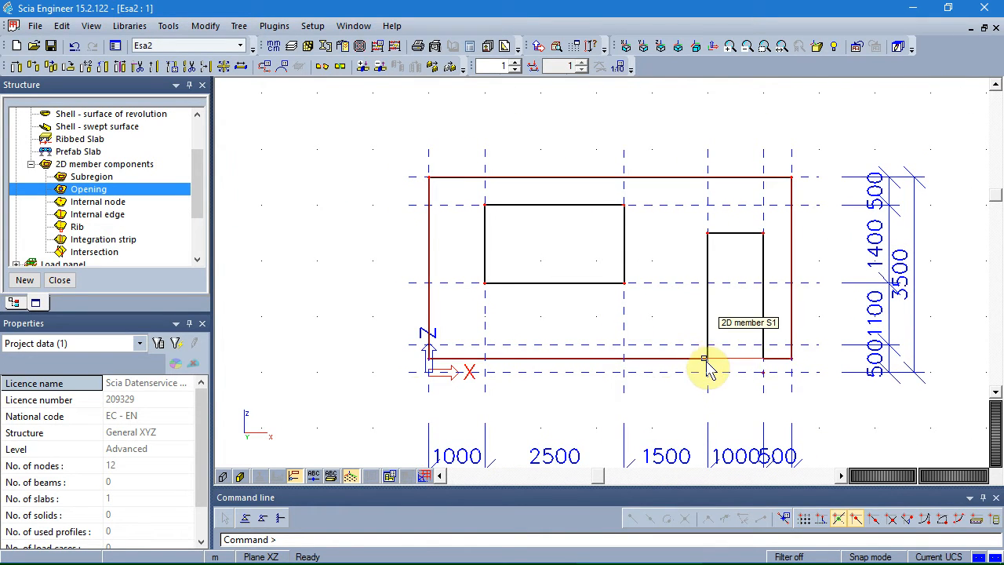
middle_drag(746, 385, 672, 365)
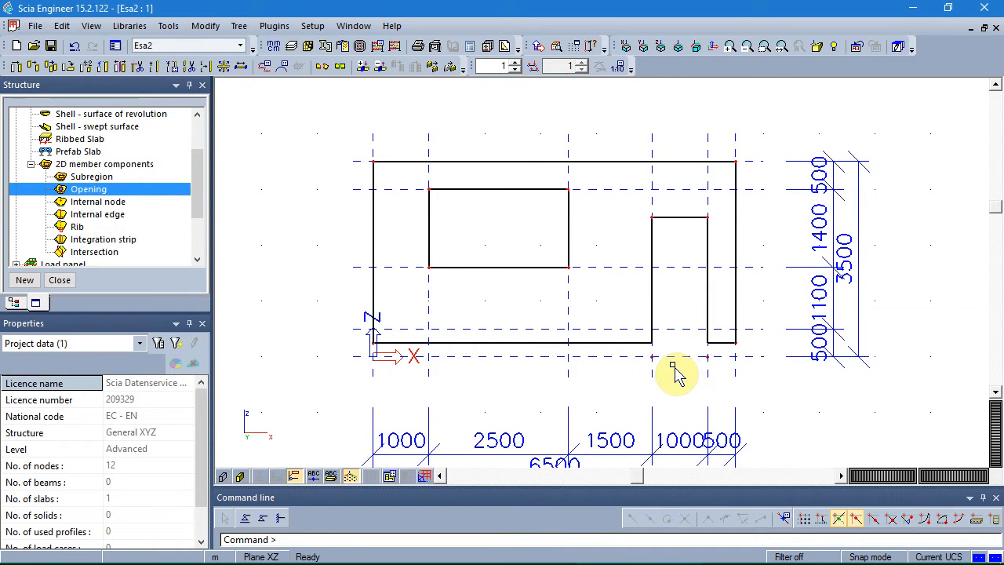
Step: Create a rectangular concrete cross-section with H 500 mm and B 1000 mm for a new 1D member
drag(196, 209, 200, 176)
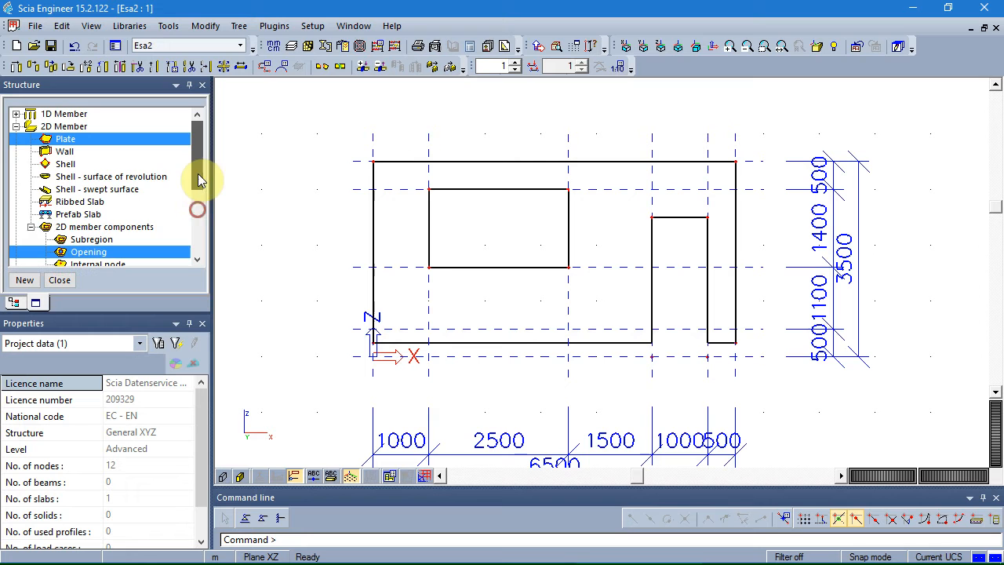
click(16, 116)
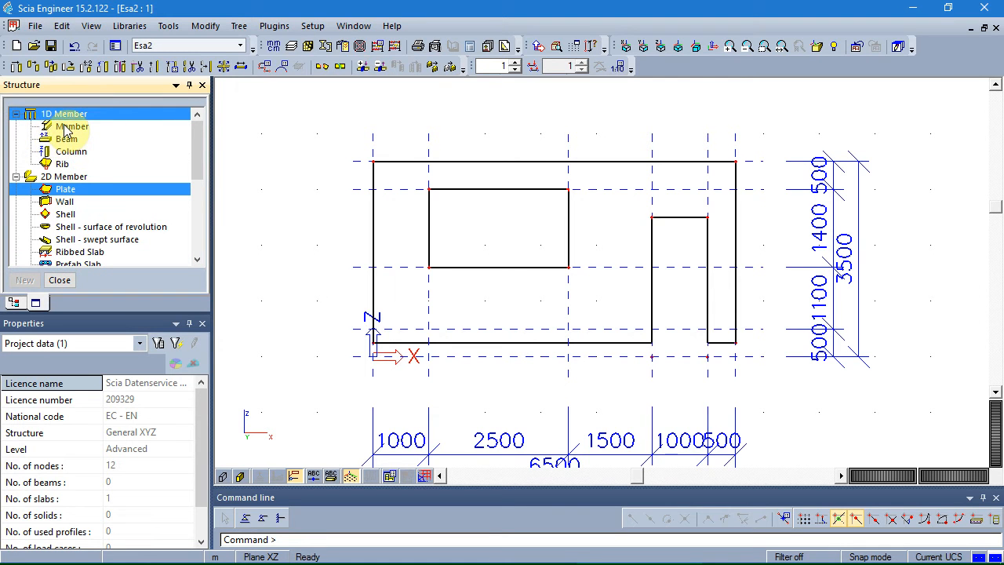
double_click(70, 126)
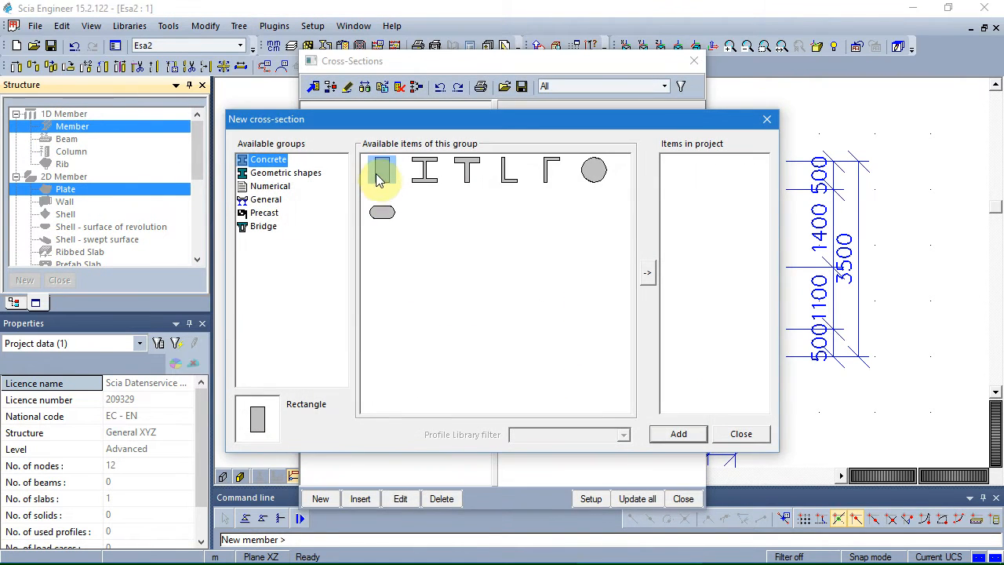
double_click(380, 174)
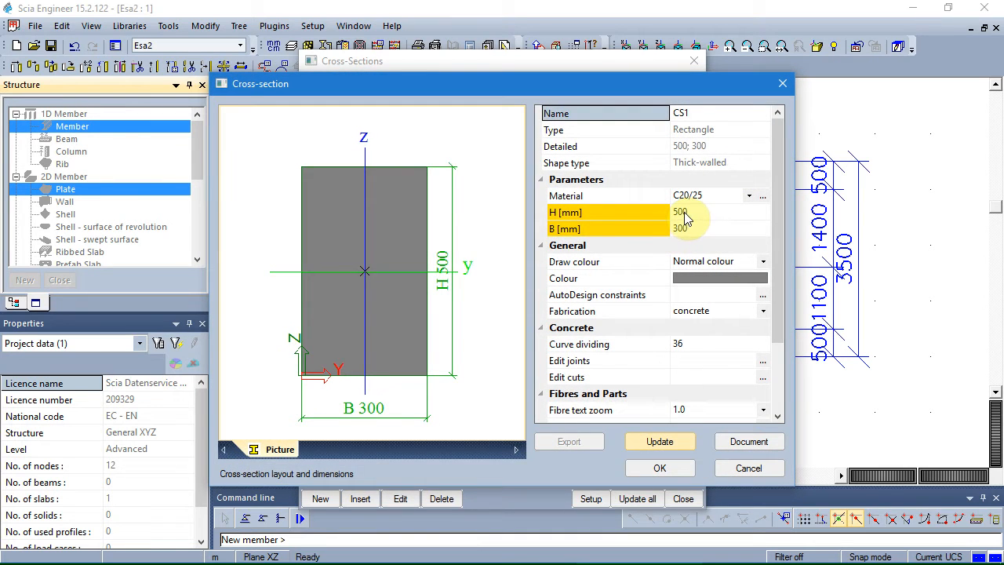
click(683, 227)
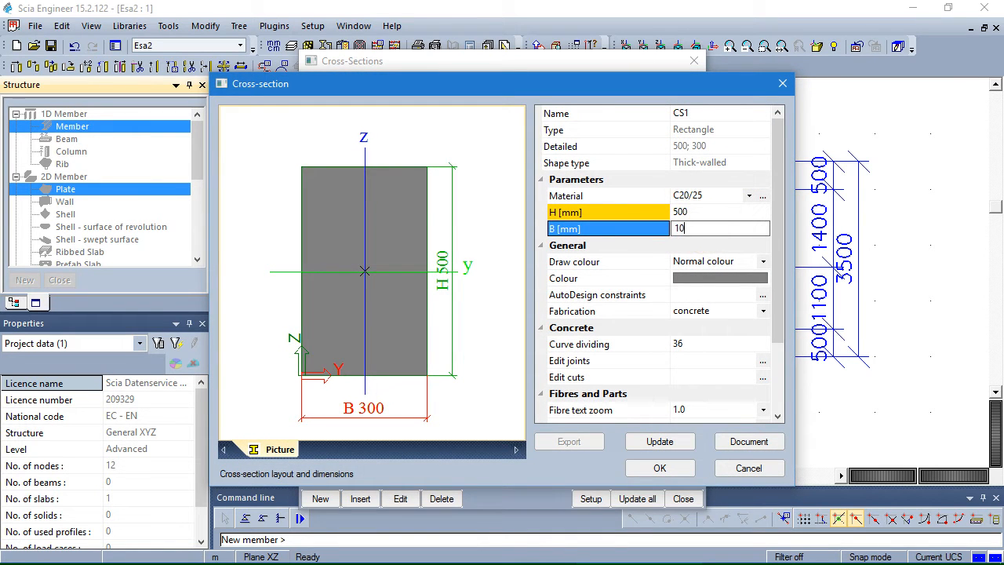
key(Return)
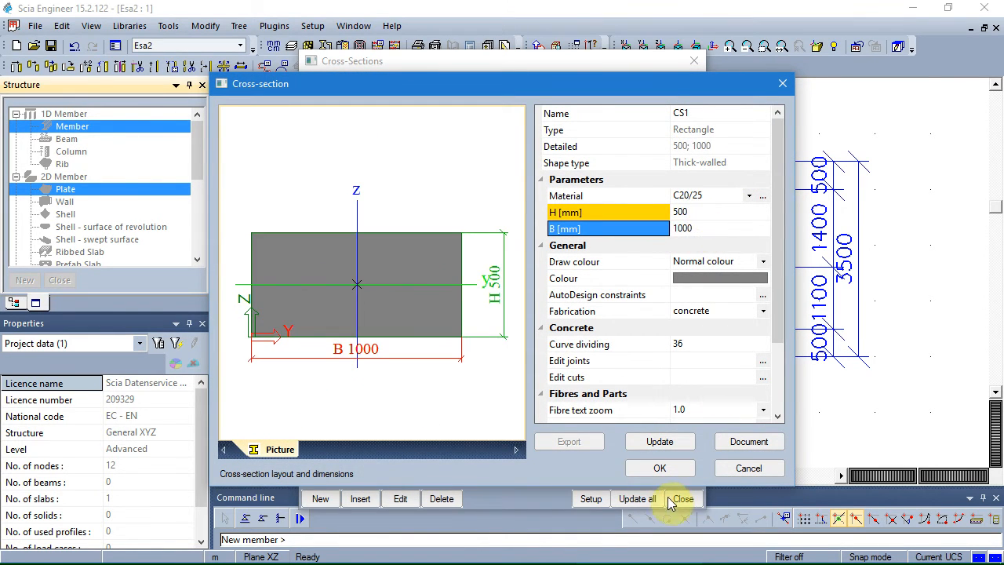
click(660, 468)
click(731, 433)
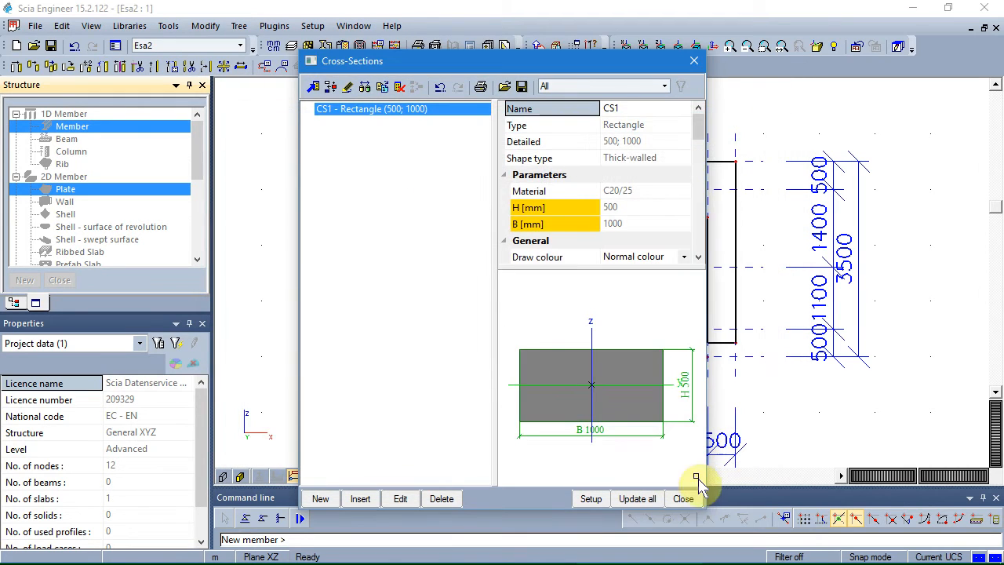
click(683, 500)
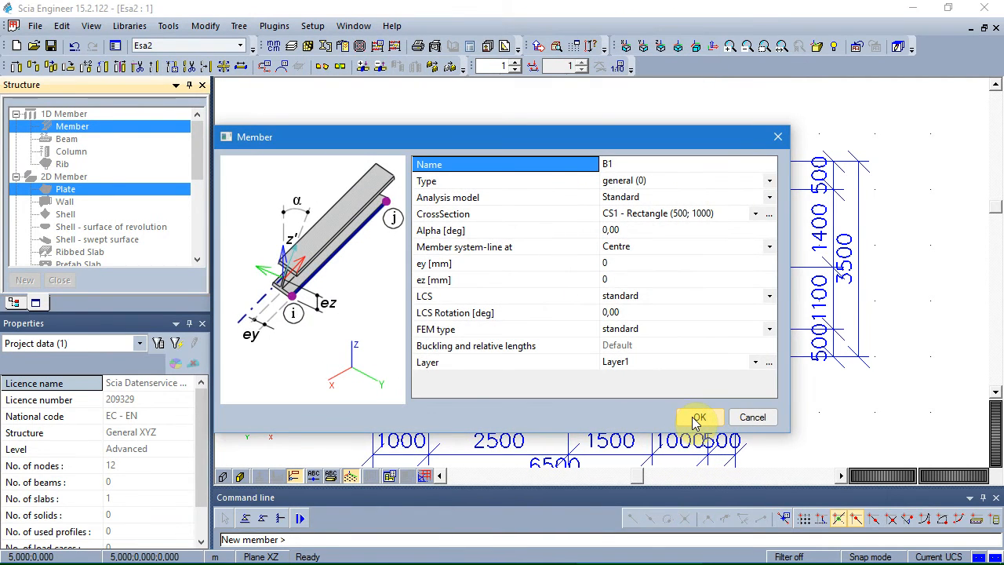
Step: Draw the member along the plate's full bottom edge, from X = 0 to 6.5 m at Z = 0.25 m, and display member surfaces
click(697, 419)
click(375, 342)
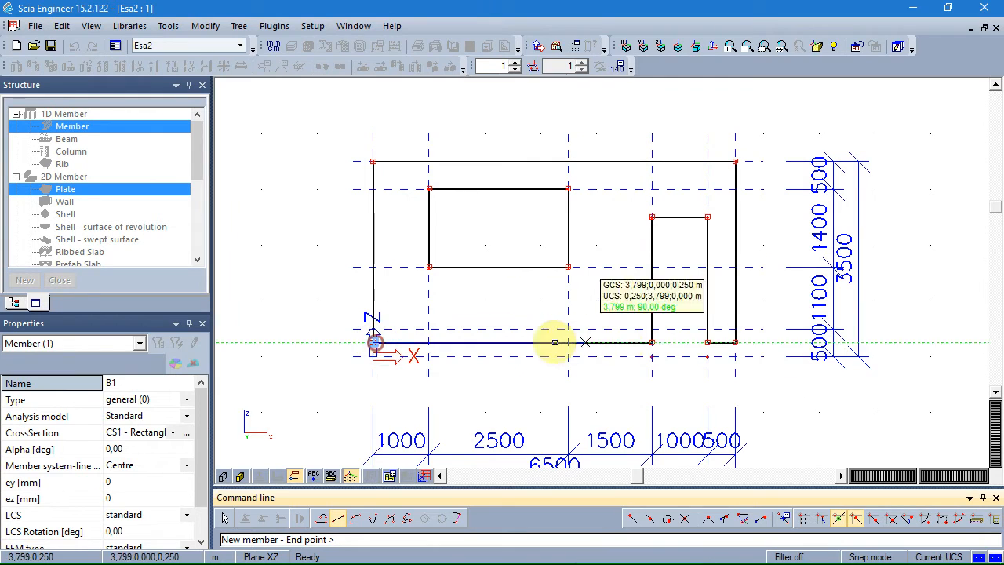
click(735, 342)
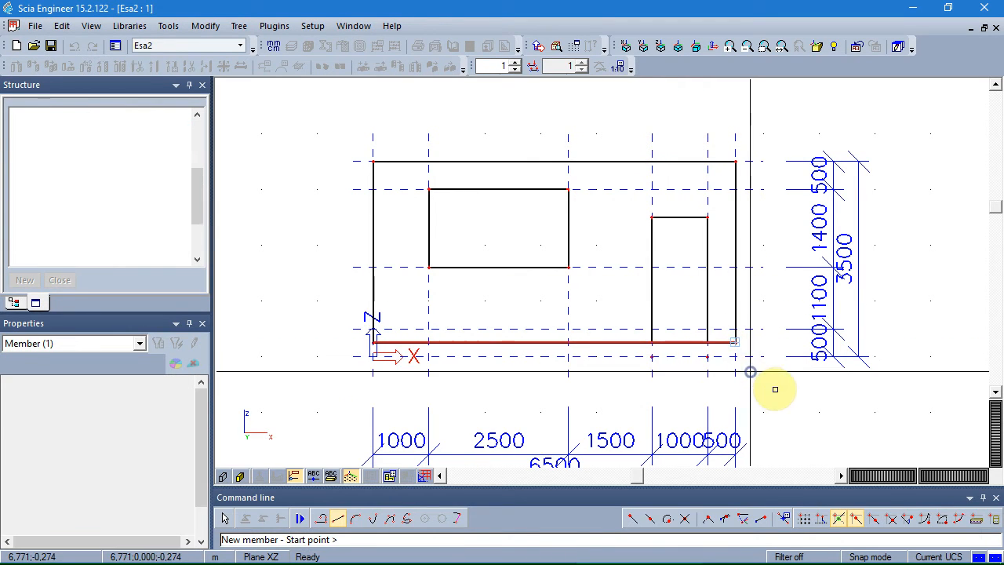
key(Escape)
click(223, 478)
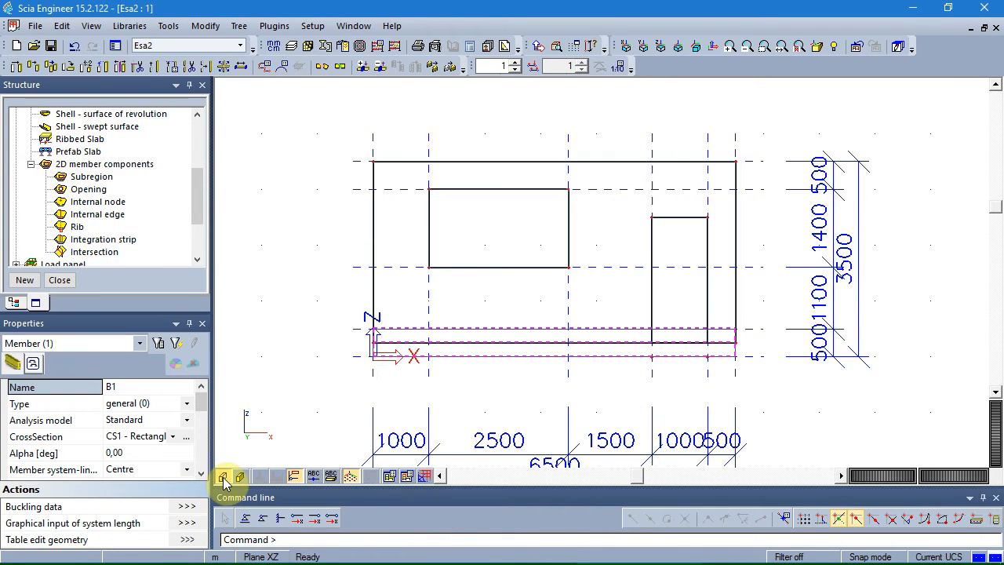
Step: Add hinged nodal supports at both end nodes of the bottom beam
ctrl+right_drag(347, 347, 398, 395)
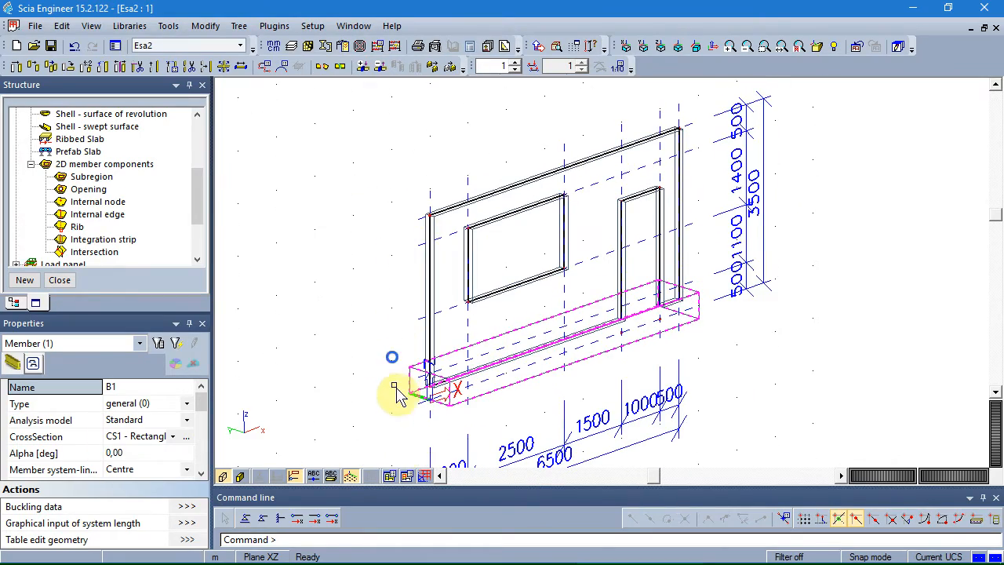
ctrl+right_drag(660, 366, 609, 368)
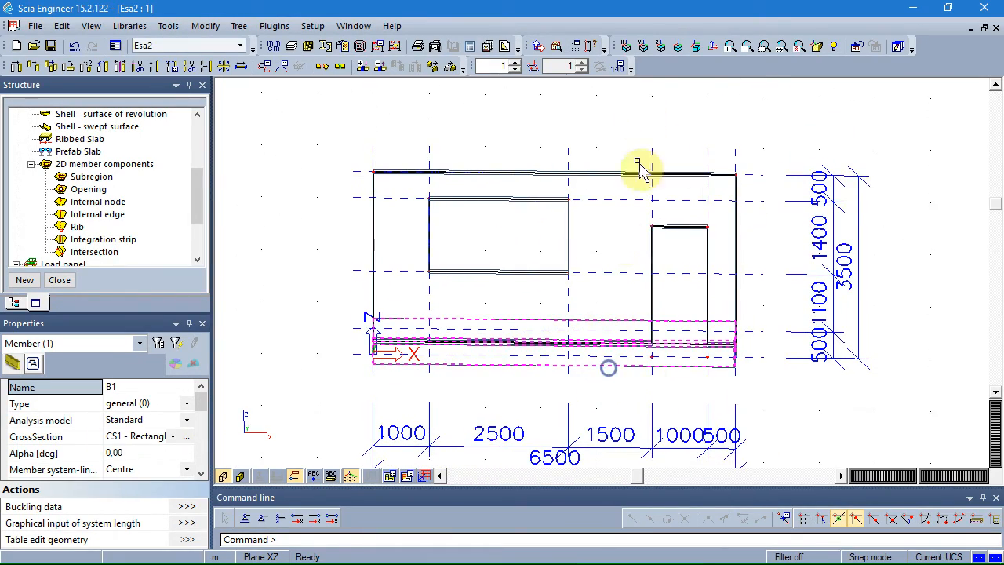
click(642, 49)
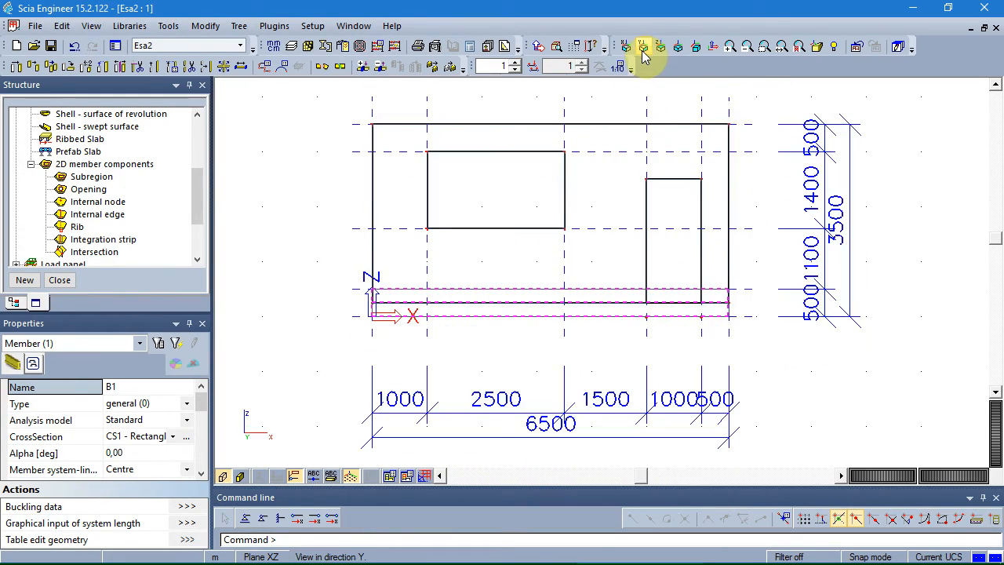
key(Escape)
click(263, 517)
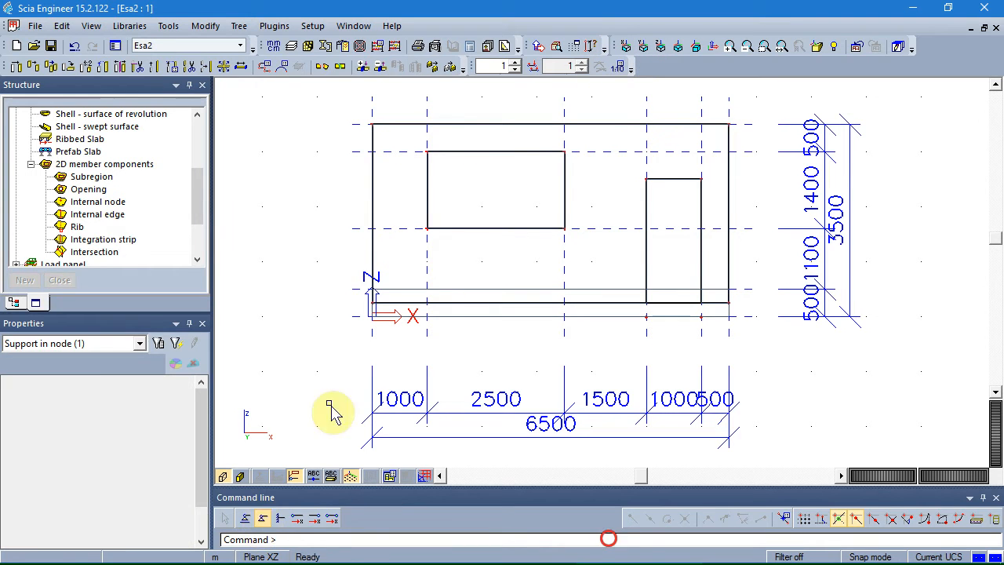
click(371, 303)
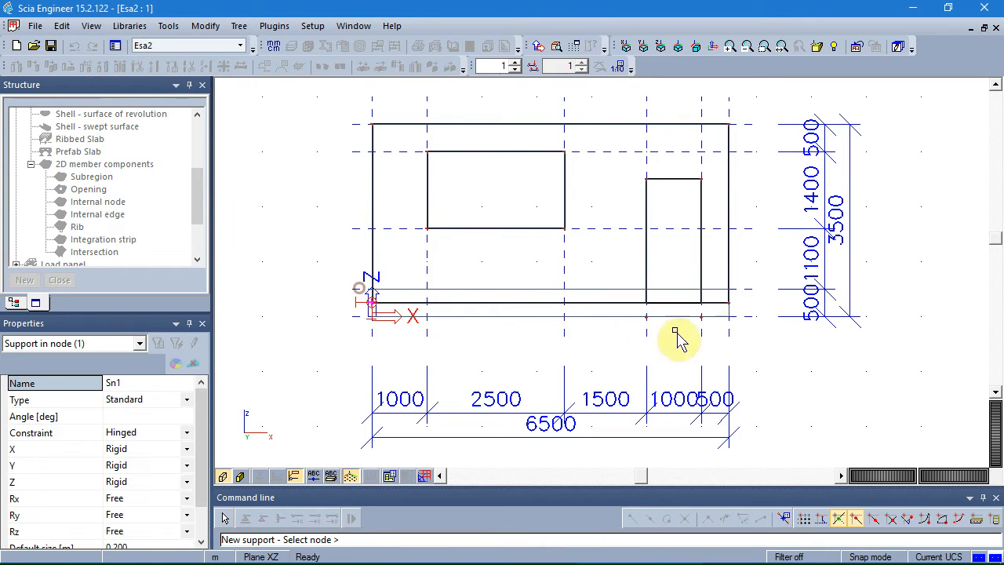
click(750, 321)
key(Escape)
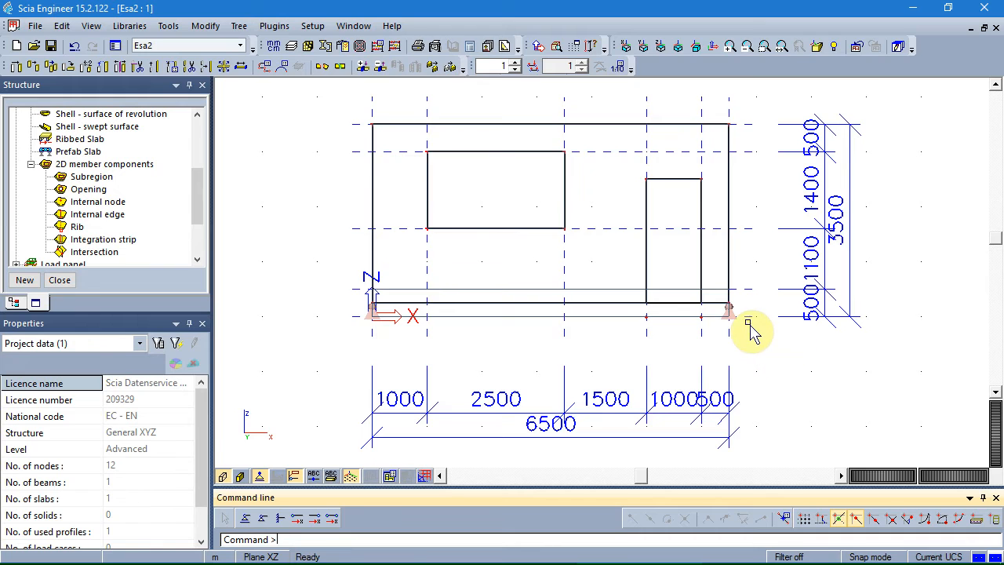
Step: Set the X translation of the support at the beam's door-side end to Free
scroll(749, 324, up, 2)
click(729, 314)
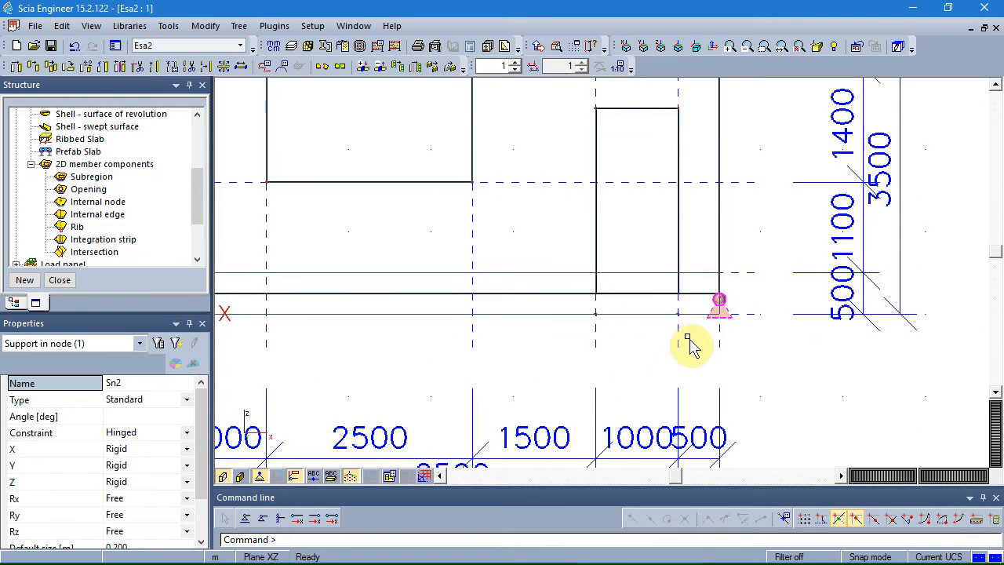
drag(200, 453, 195, 473)
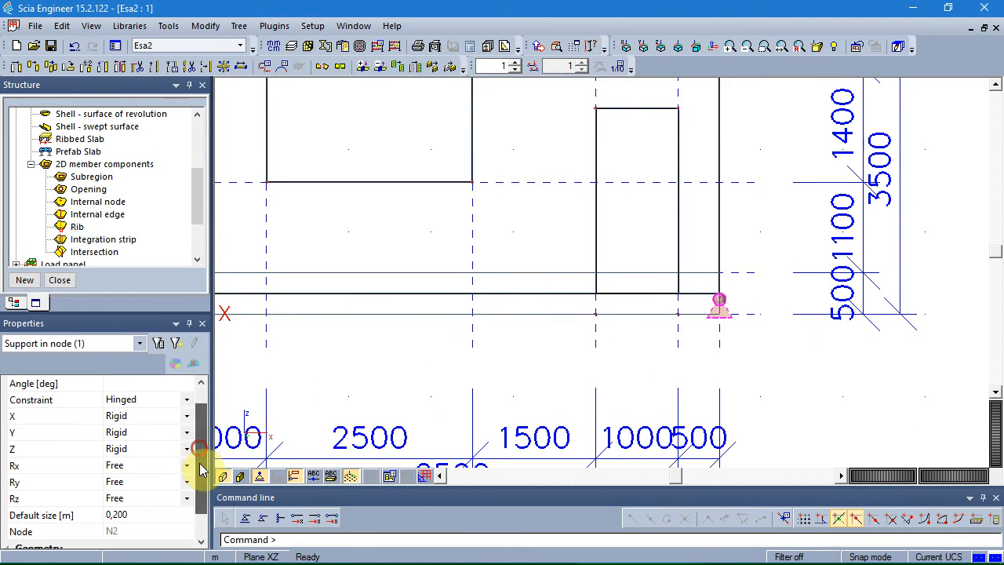
click(152, 417)
click(153, 437)
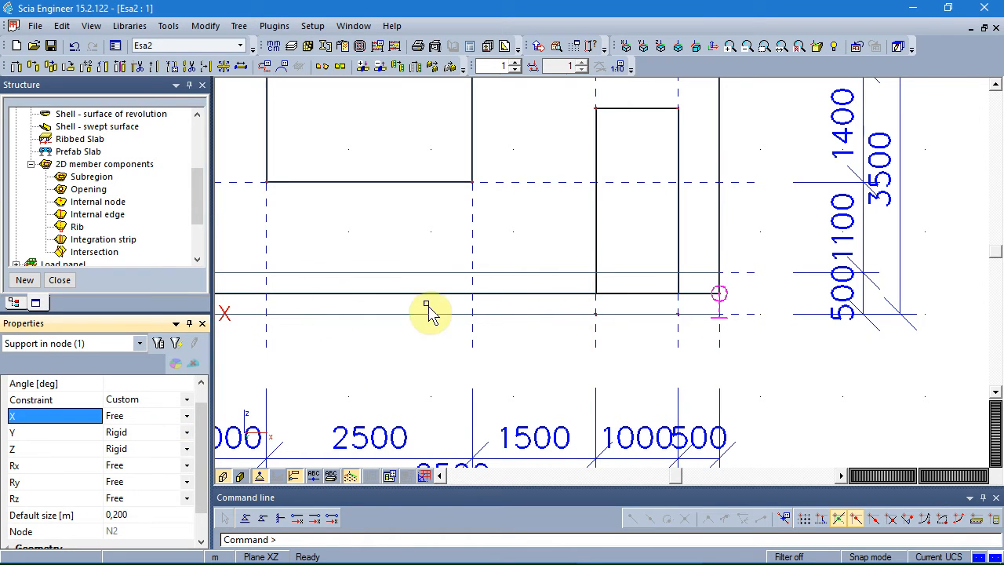
Step: Set the Rx rotation of both beam-end supports to Rigid
middle_drag(286, 338, 561, 339)
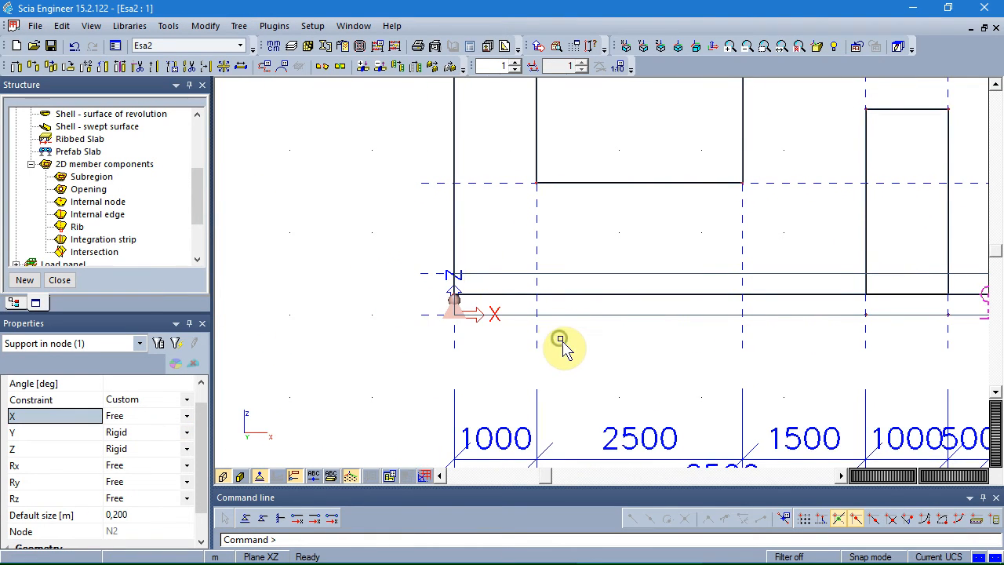
key(Escape)
click(450, 315)
scroll(662, 357, down, 2)
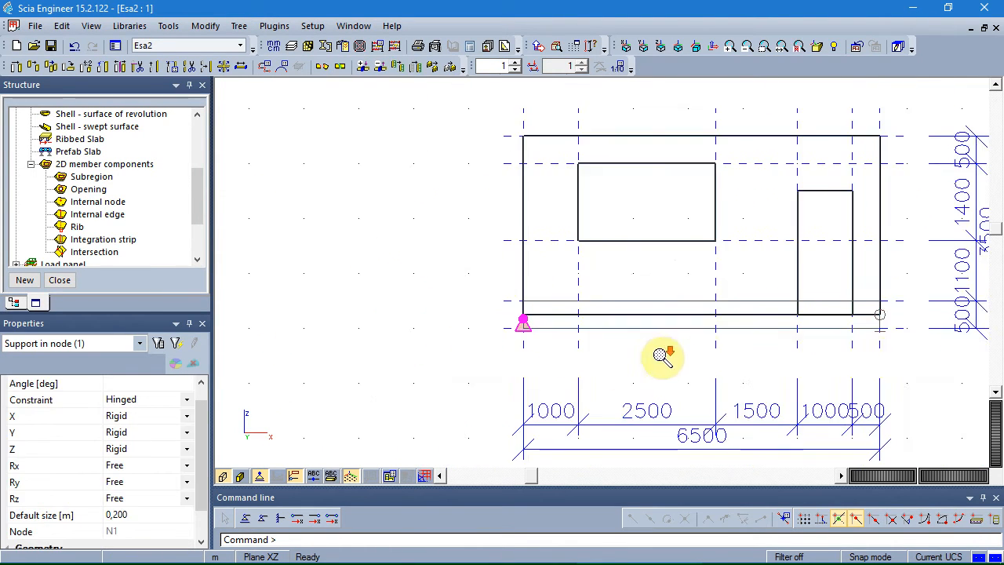
scroll(902, 325, up, 2)
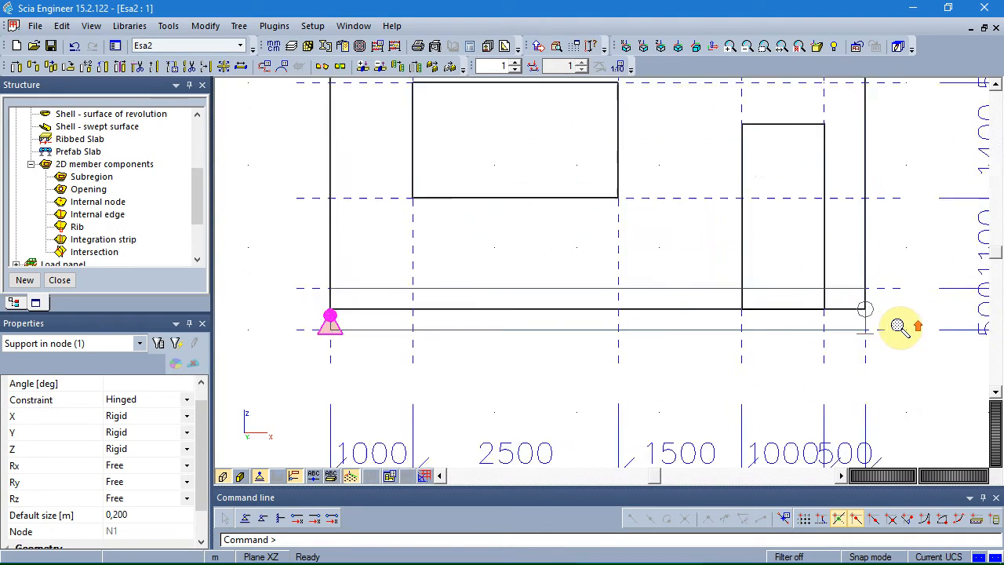
click(856, 309)
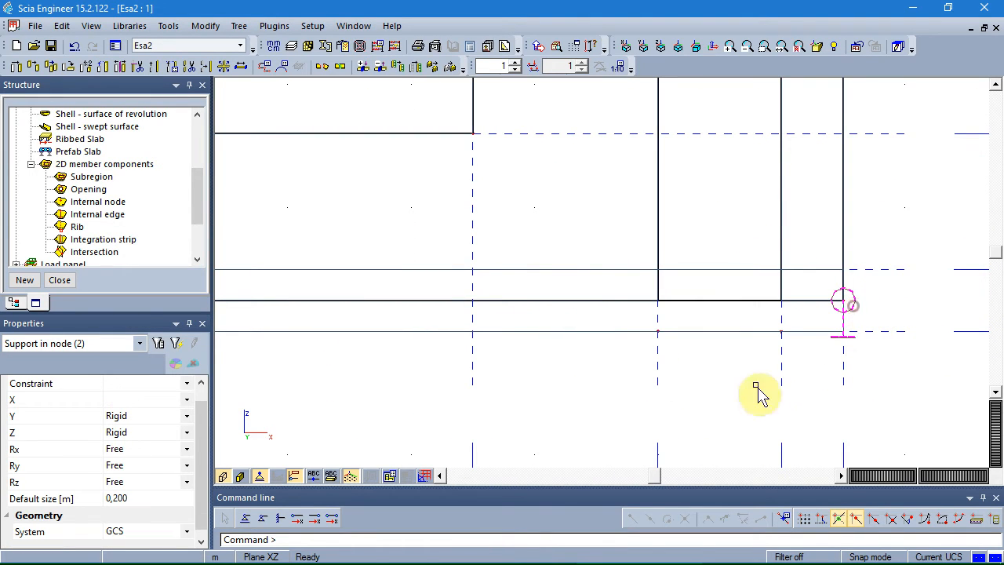
click(132, 452)
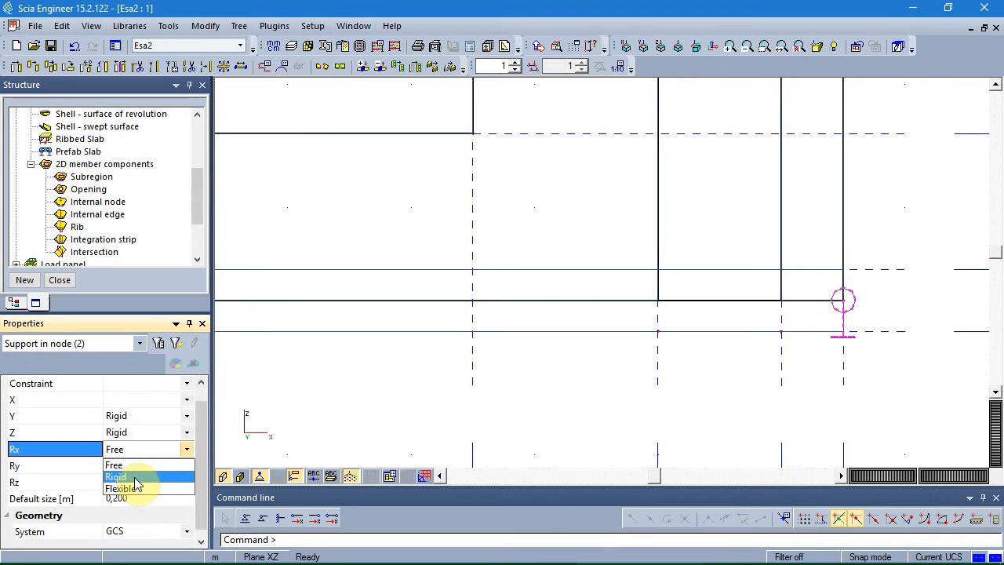
click(134, 478)
scroll(444, 358, down, 1)
mouse_move(429, 359)
ctrl+right_down()
mouse_move(589, 385)
mouse_move(381, 403)
ctrl+right_up()
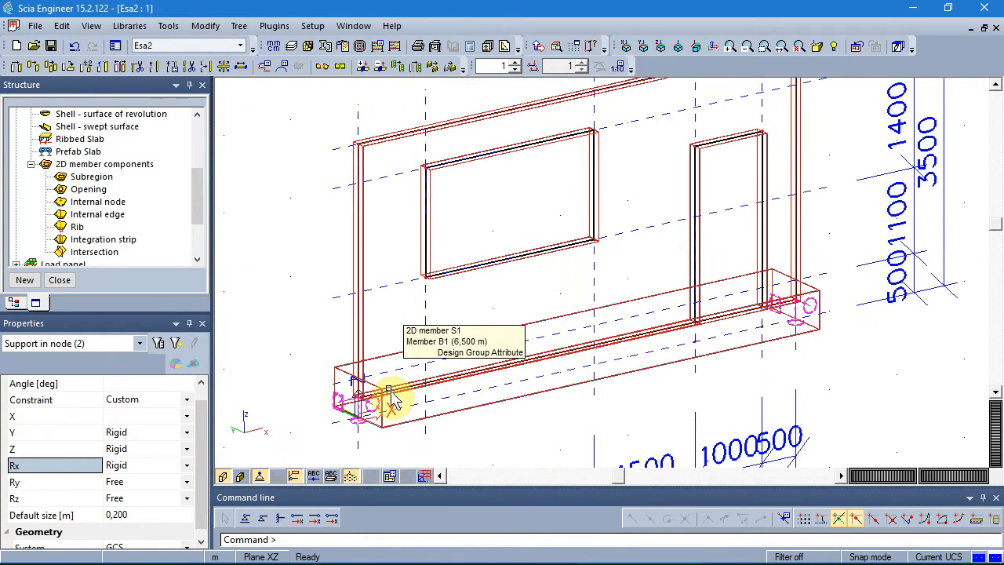
key(Escape)
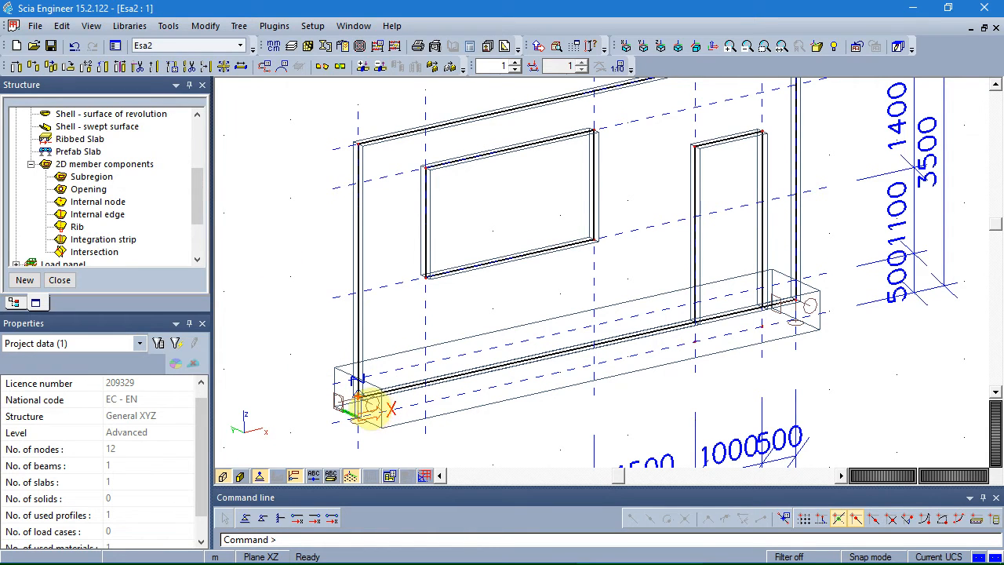
drag(359, 396, 245, 186)
drag(361, 313, 328, 317)
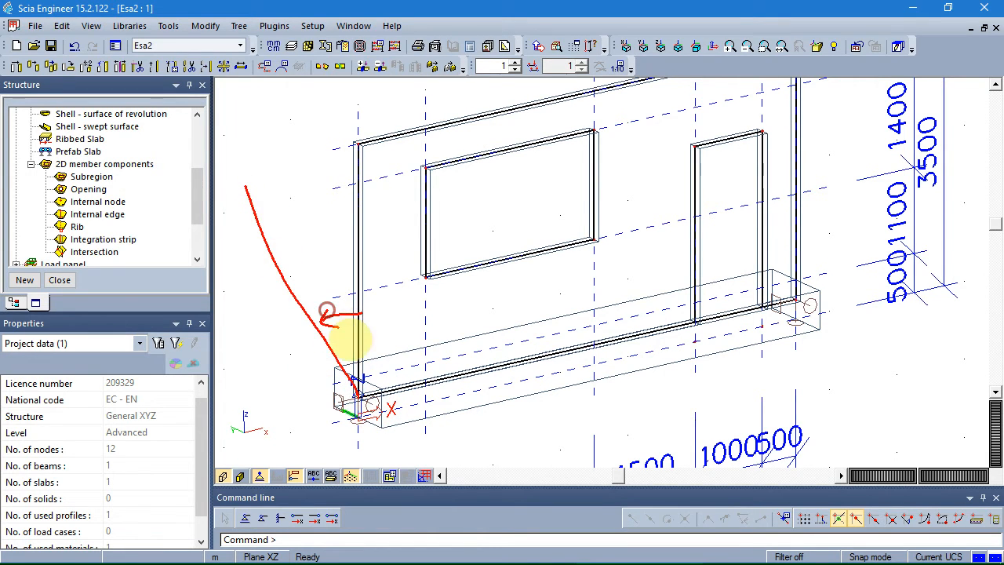
key(Escape)
scroll(311, 369, down, 2)
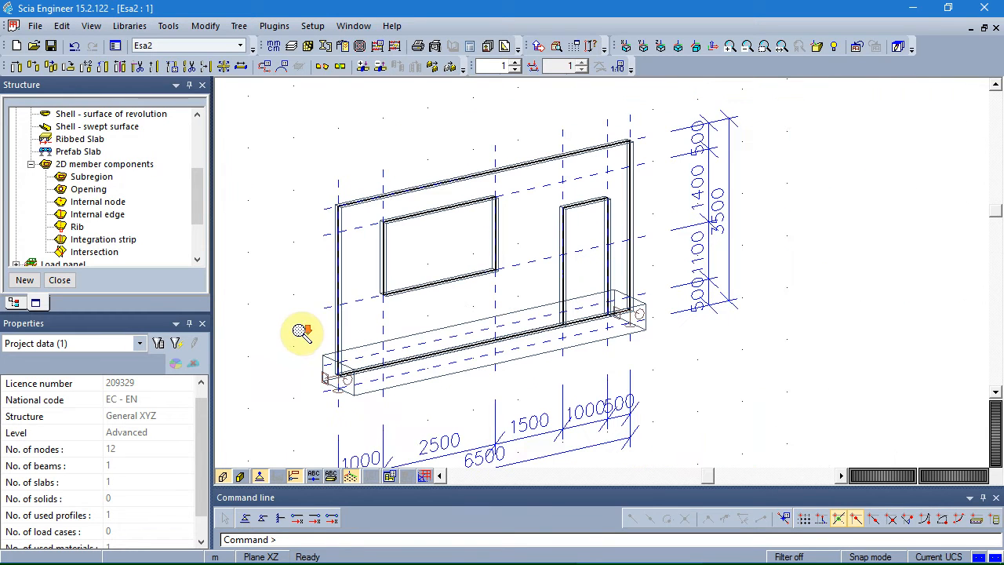
Step: Create a new line support on beam with its X translation set to Free and Y set to Rigid
drag(197, 206, 197, 168)
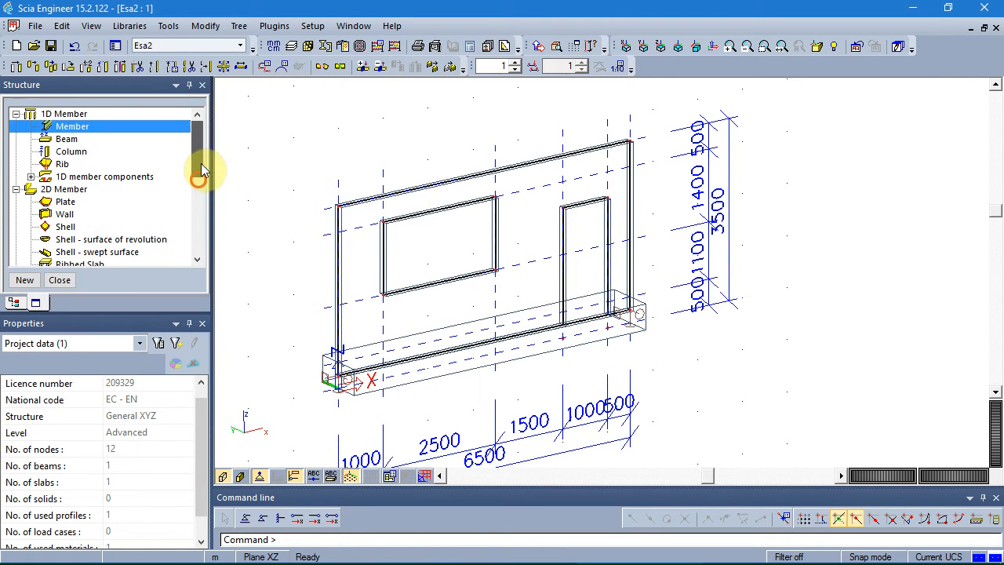
click(17, 189)
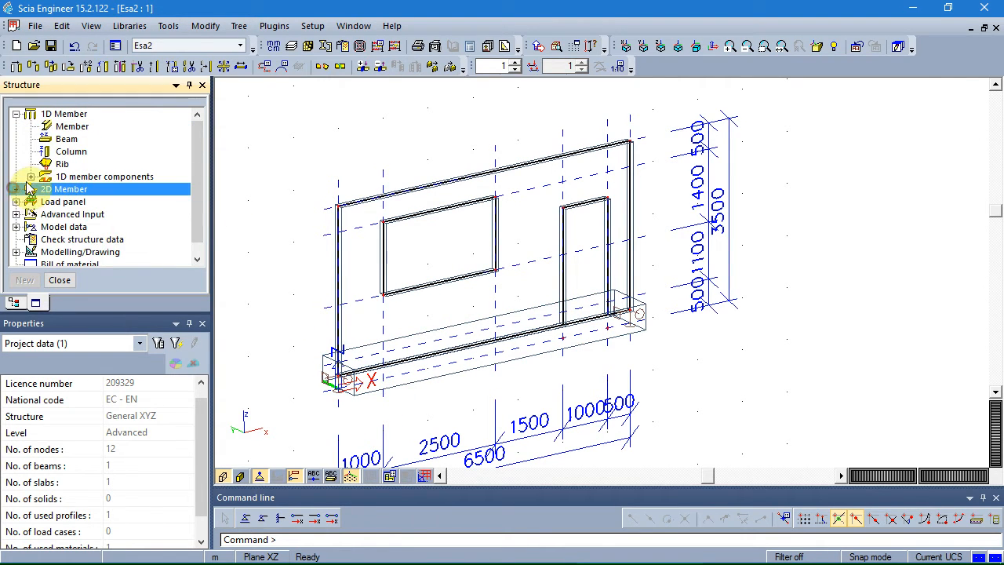
click(19, 176)
click(15, 114)
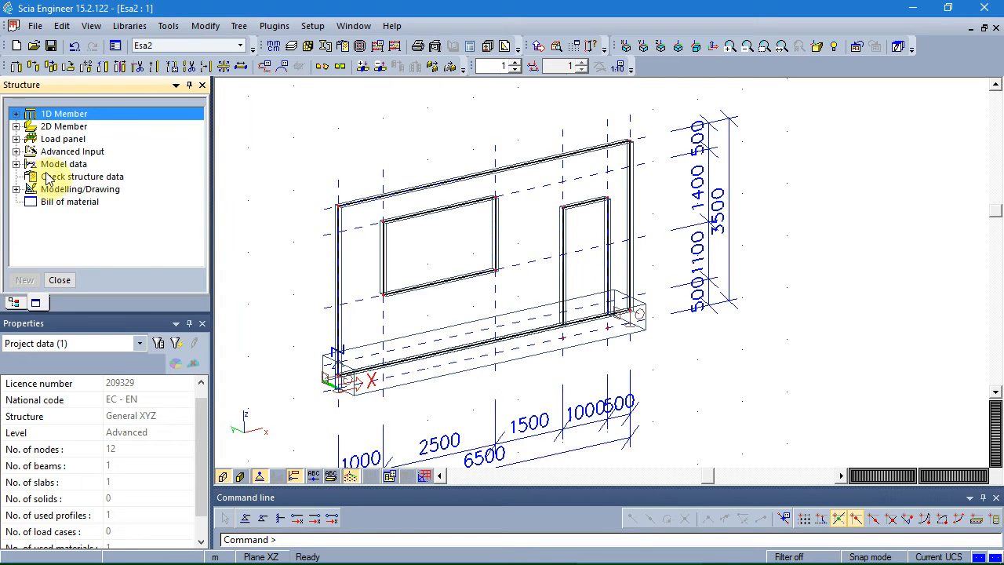
click(16, 164)
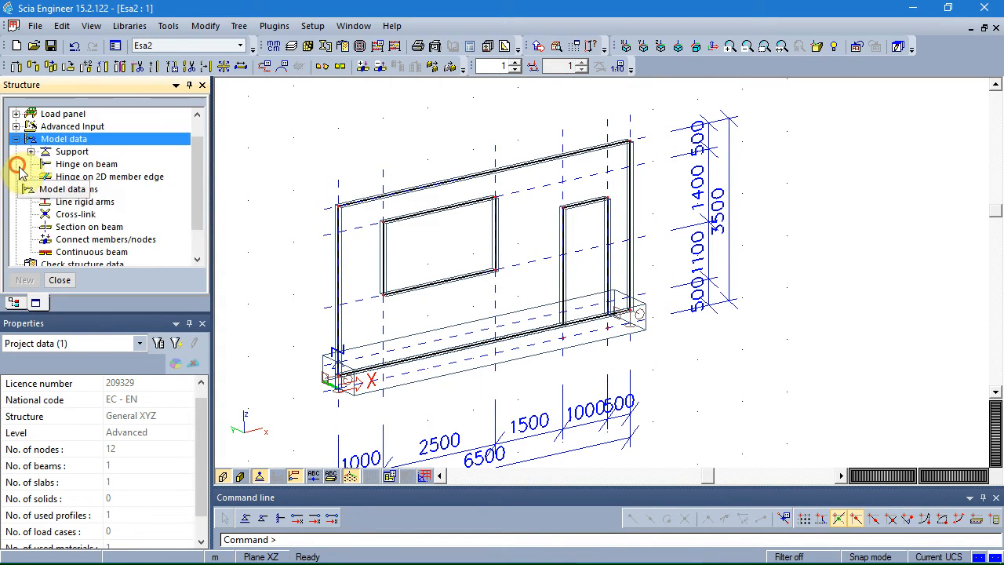
click(30, 151)
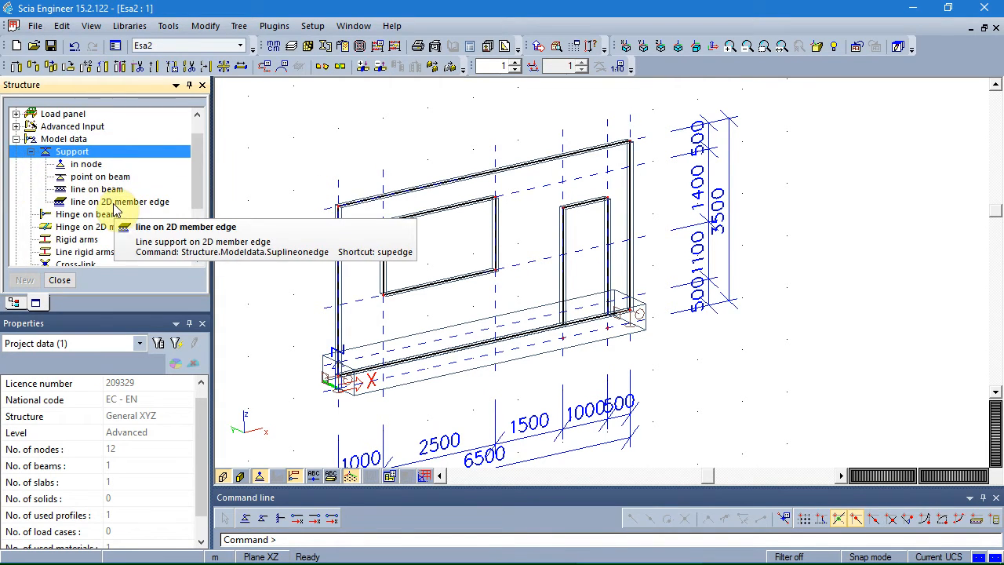
double_click(91, 190)
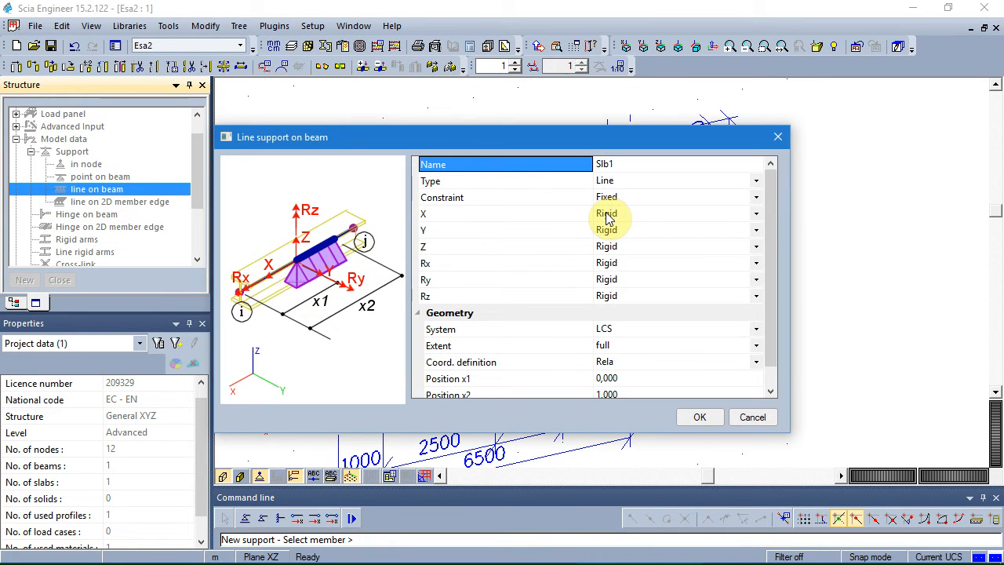
click(608, 217)
click(609, 215)
click(606, 235)
click(611, 230)
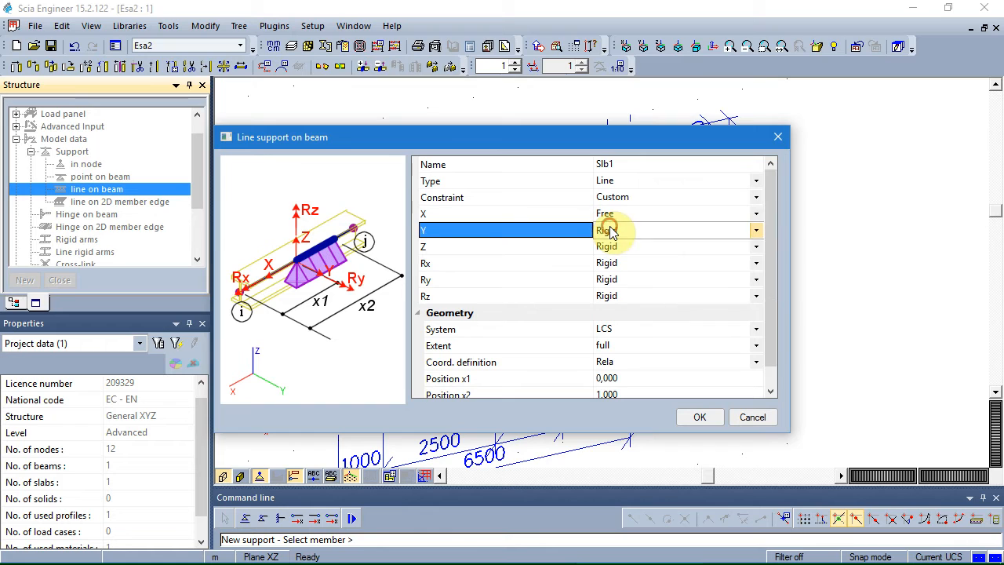
click(611, 229)
click(612, 252)
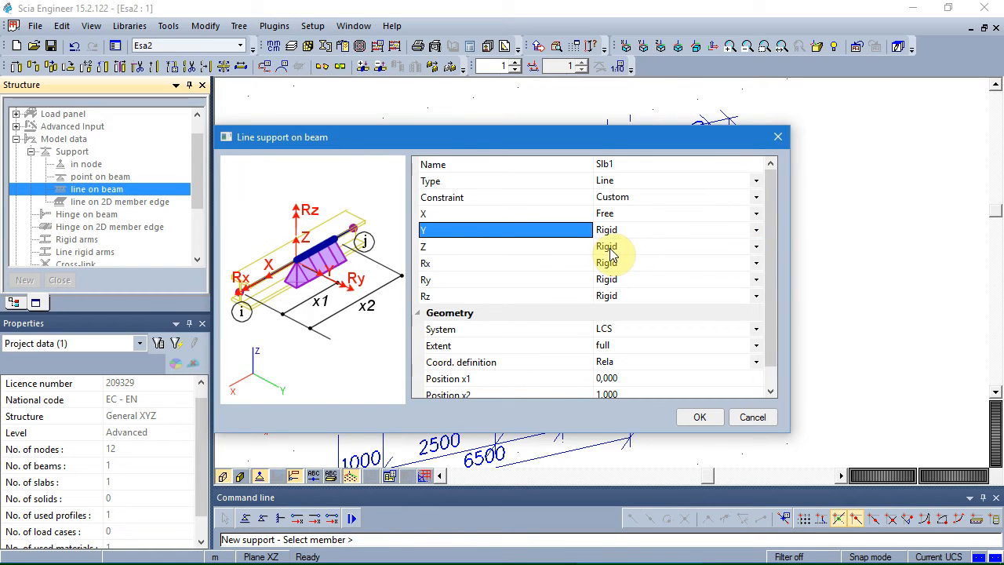
Step: Set the line support's Z translation to Flexible with a stiffness of 35 MN/m^2
click(610, 252)
click(610, 252)
click(613, 288)
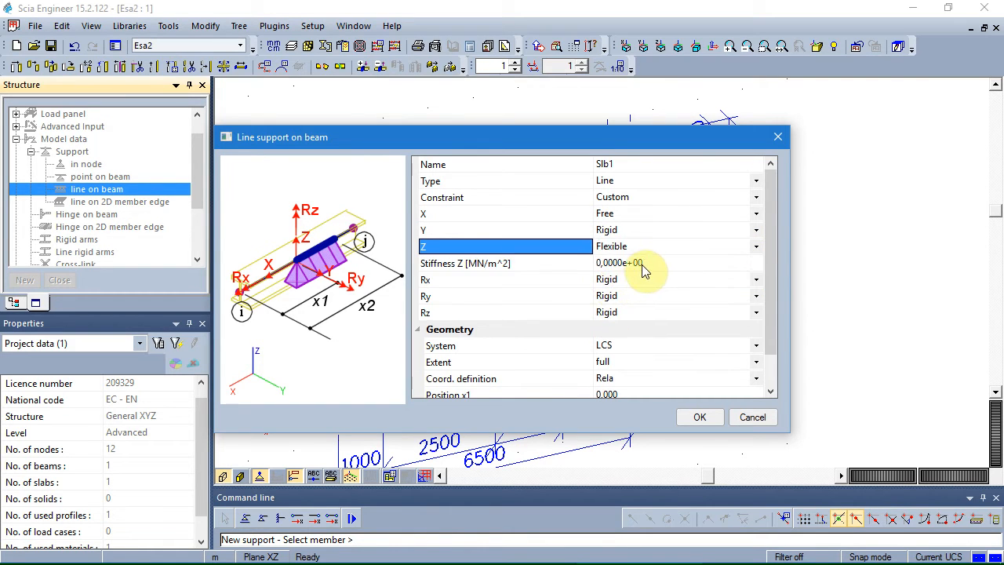
click(641, 264)
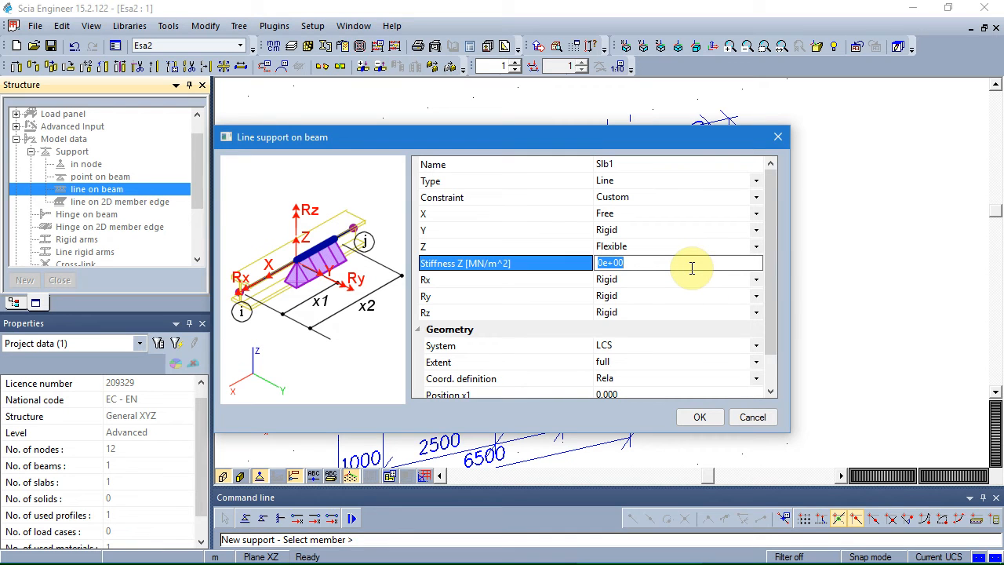
text(35)
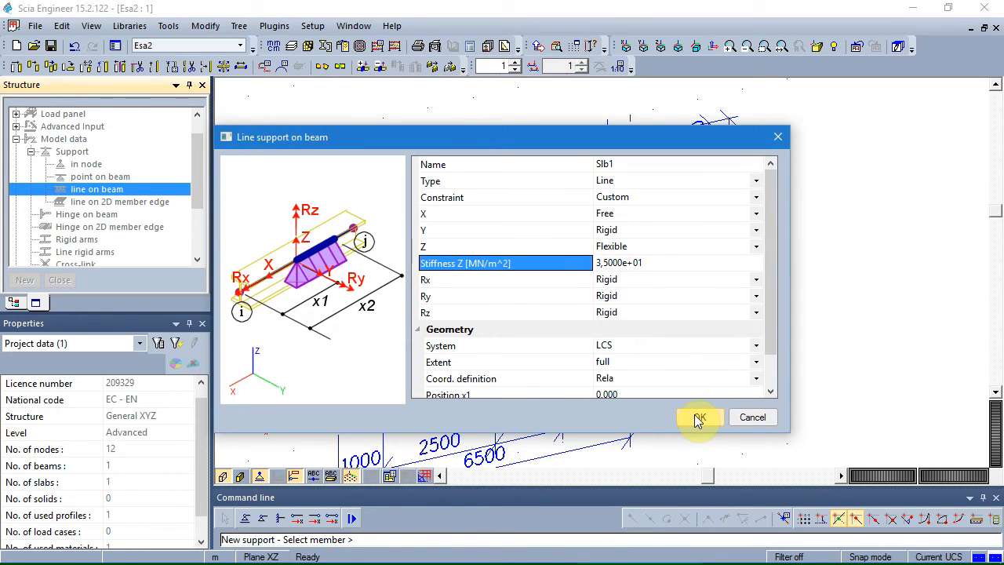
Step: Set the line support's Rx and Rz rotations to Free and apply the support to the bottom beam
click(621, 282)
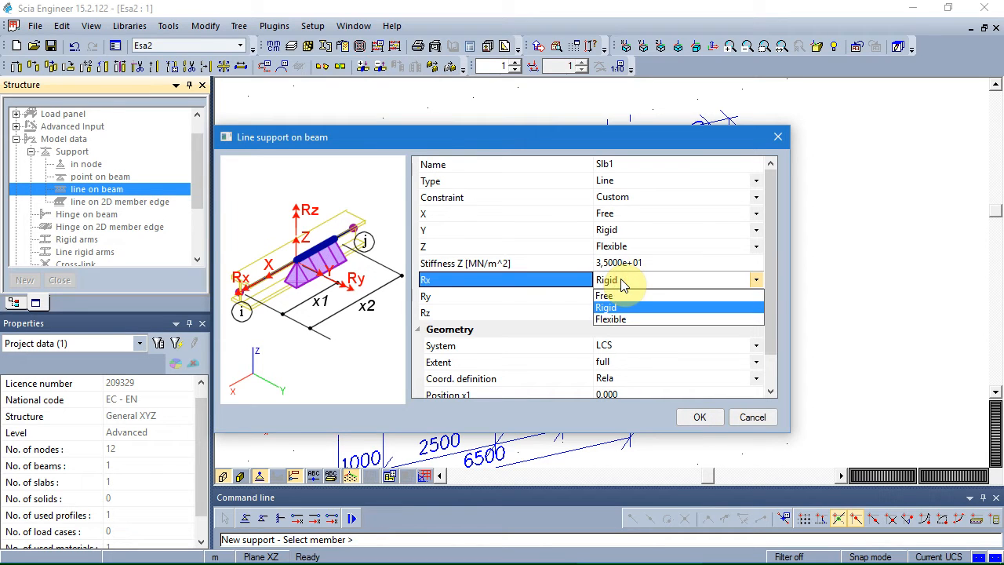
click(618, 306)
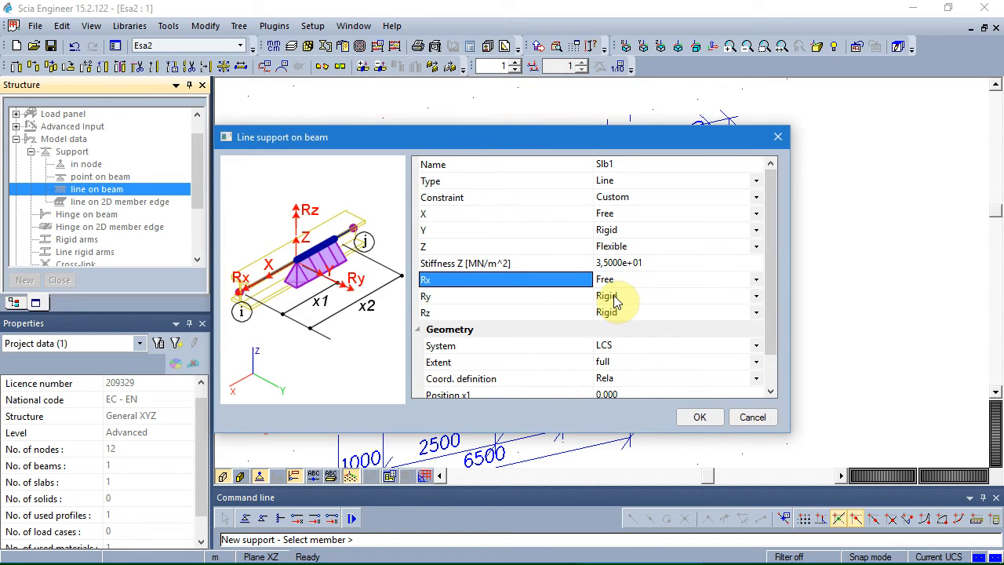
click(617, 314)
click(614, 328)
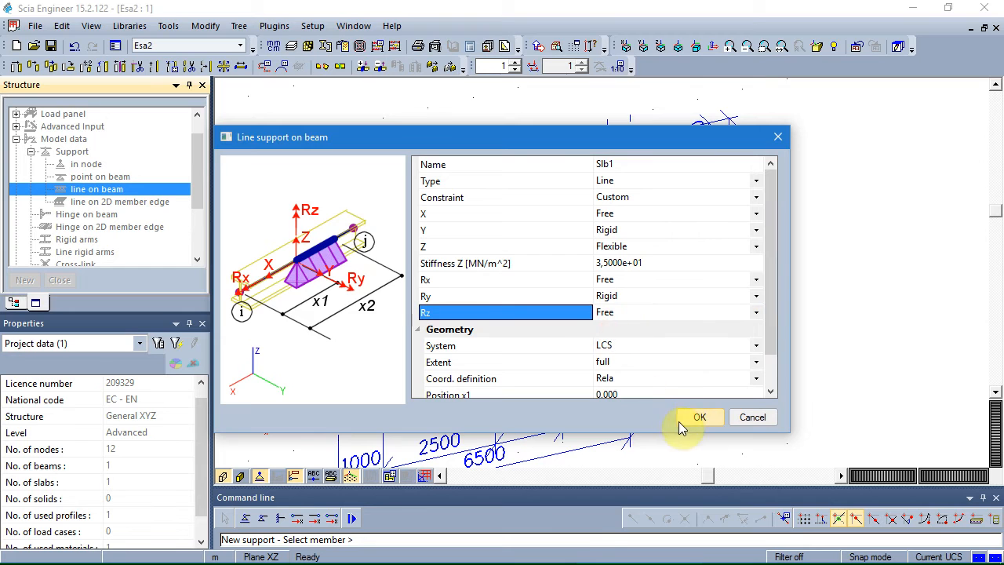
click(691, 417)
key(Escape)
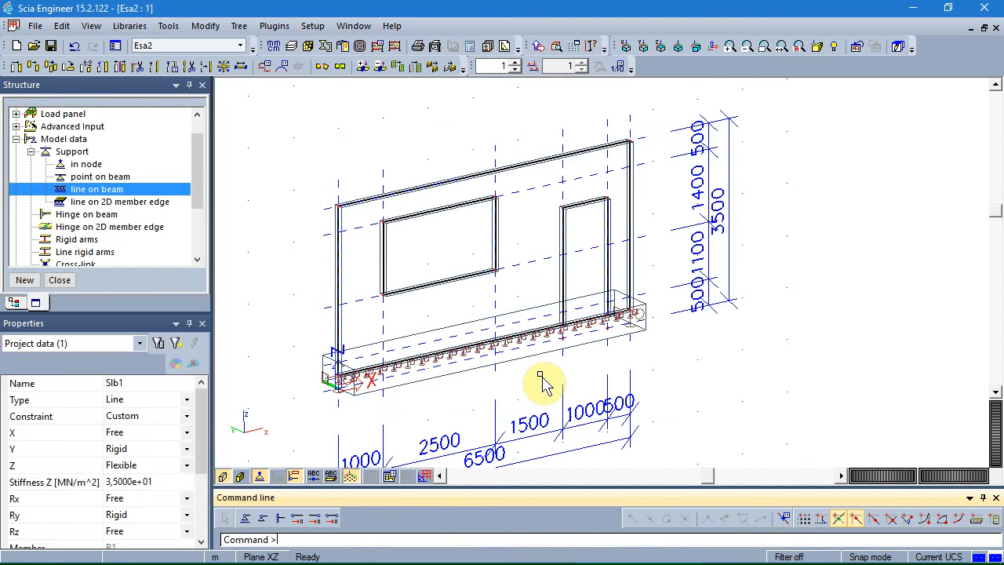
Step: Change the bottom beam's line support to Rx Rigid and Ry Free
scroll(513, 370, up, 3)
scroll(514, 371, up, 2)
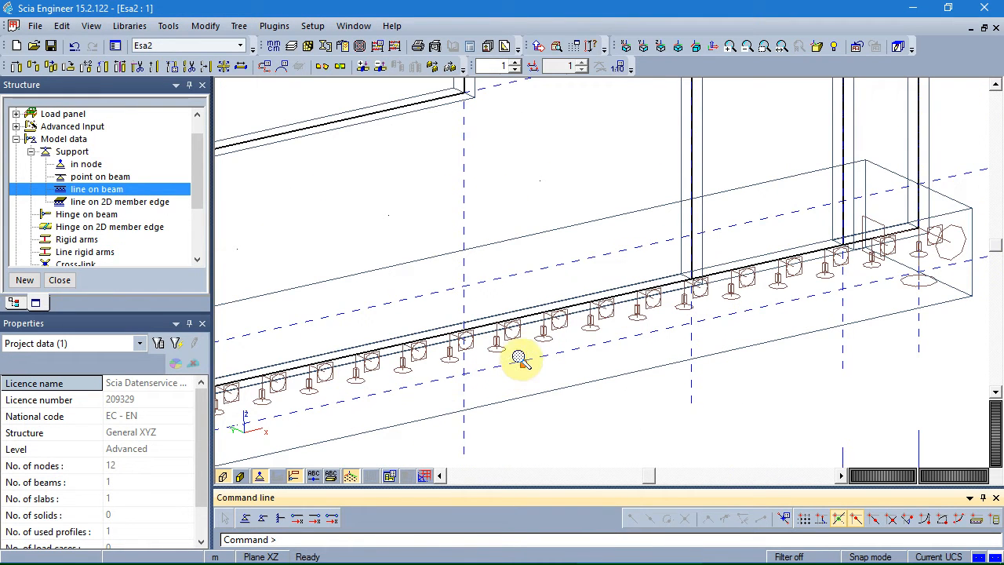
click(523, 350)
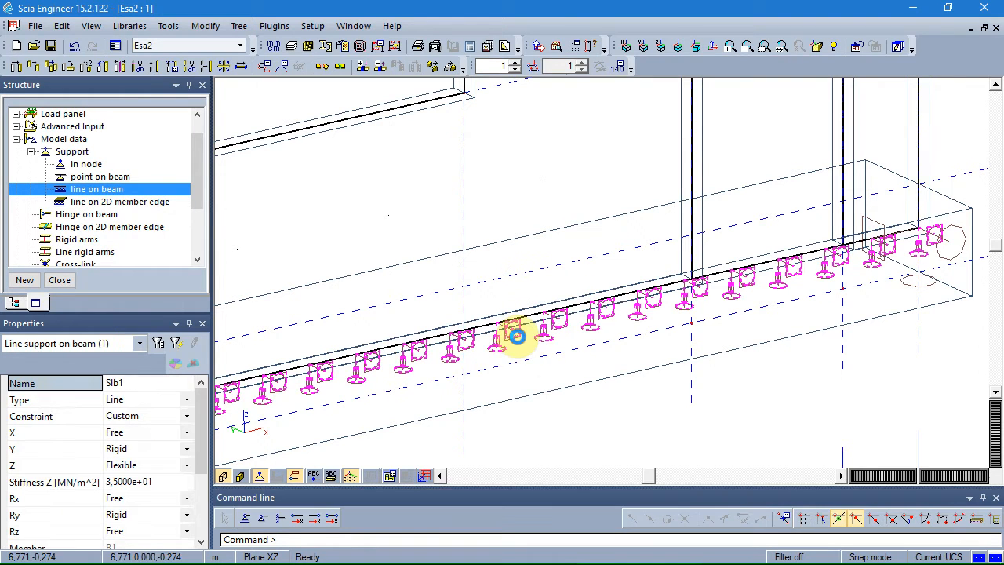
drag(206, 453, 208, 484)
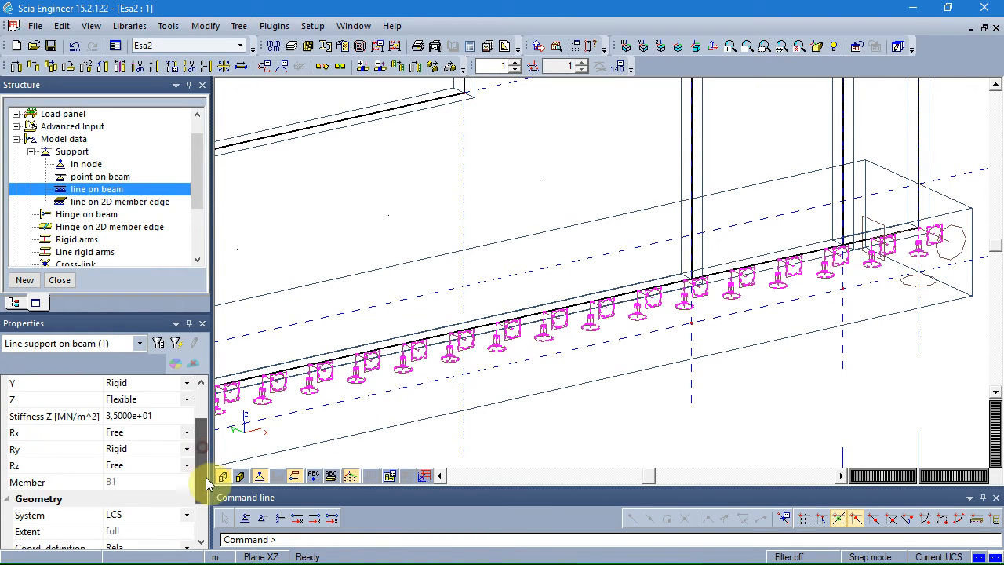
click(157, 433)
click(153, 459)
click(147, 449)
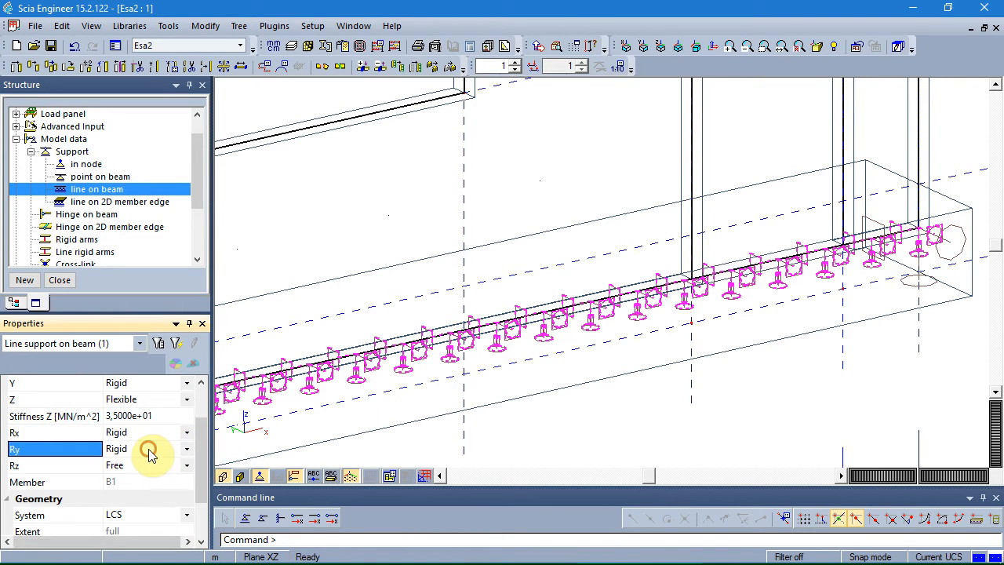
click(147, 465)
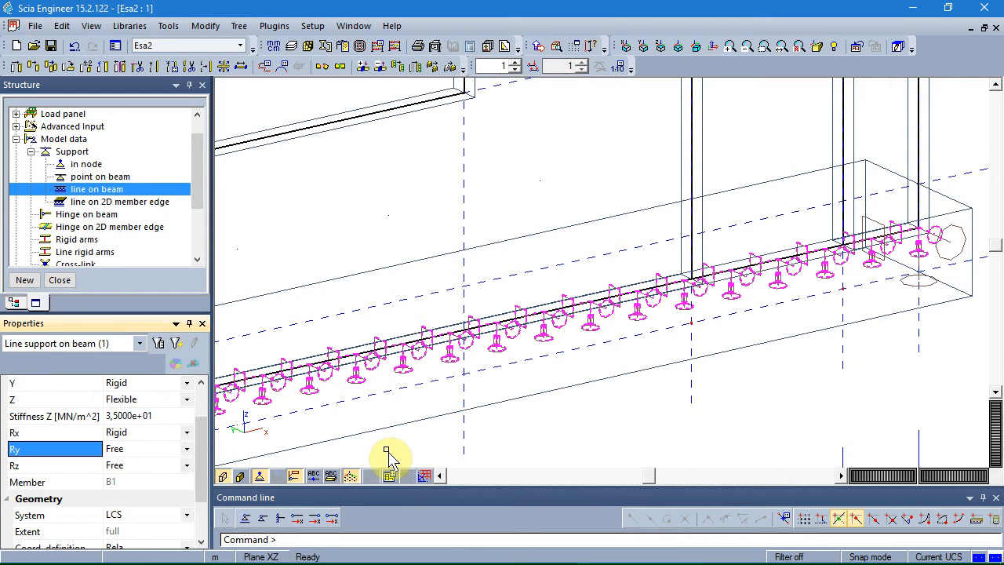
scroll(494, 411, down, 1)
key(Escape)
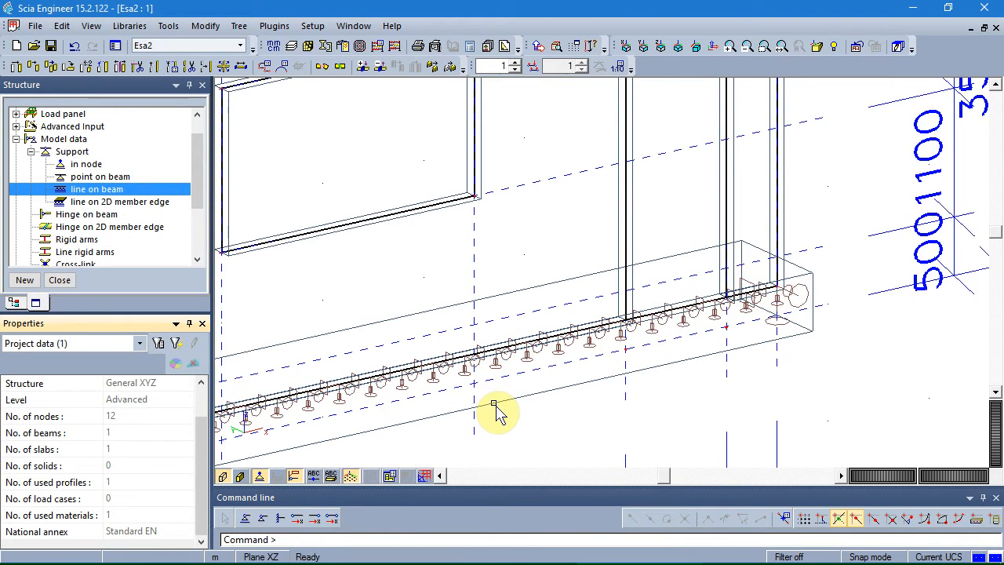
Step: In the Y-direction view, copy the bottom beam with its line support and both end supports 10 m along positive X
scroll(497, 410, down, 2)
middle_drag(507, 414, 596, 377)
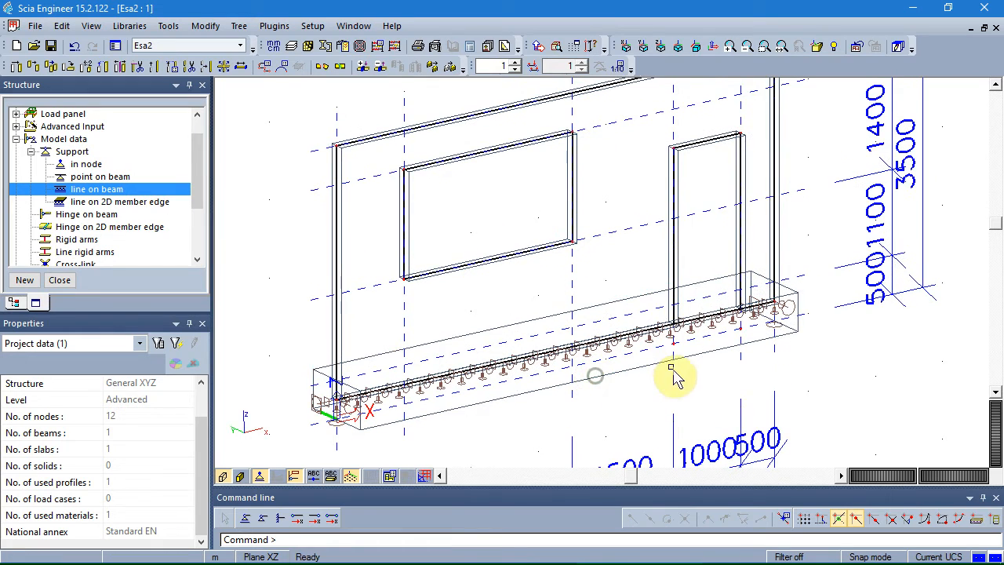
click(643, 46)
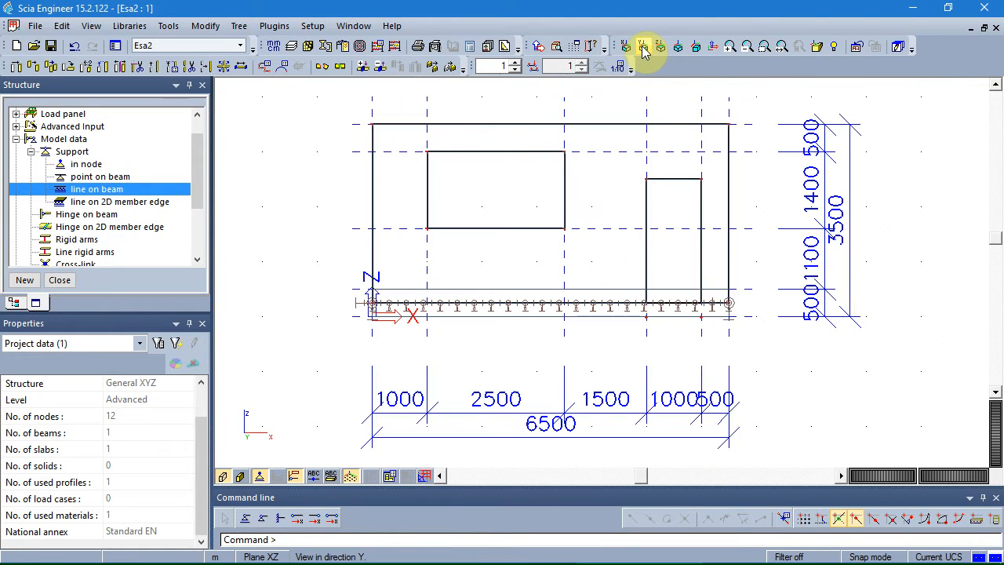
middle_drag(594, 271, 481, 280)
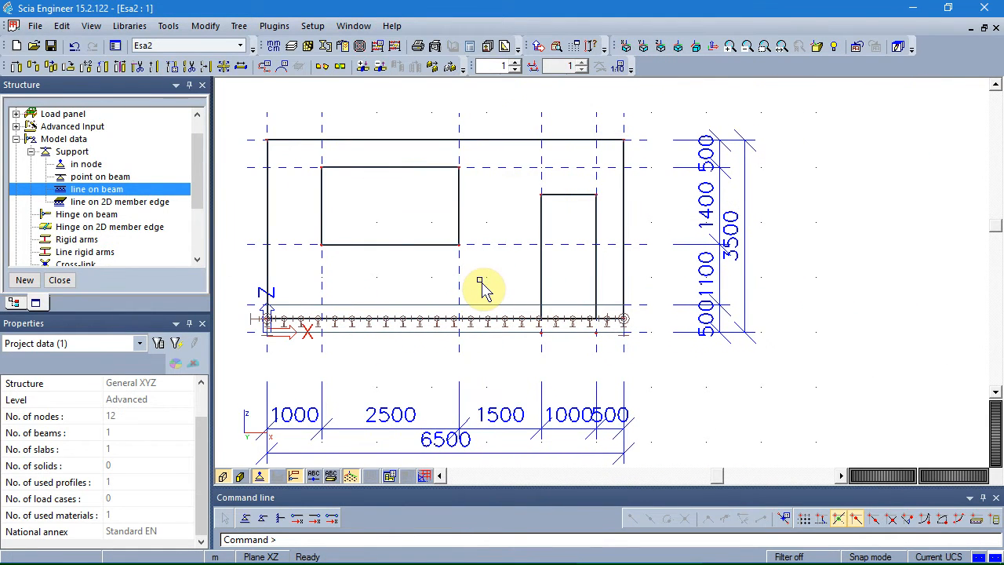
click(498, 311)
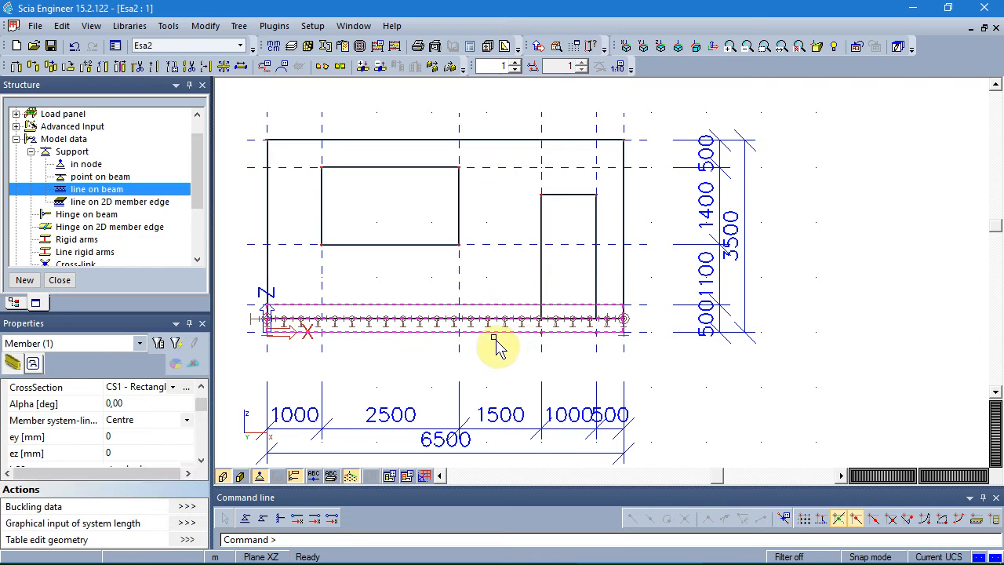
click(488, 326)
scroll(634, 335, up, 2)
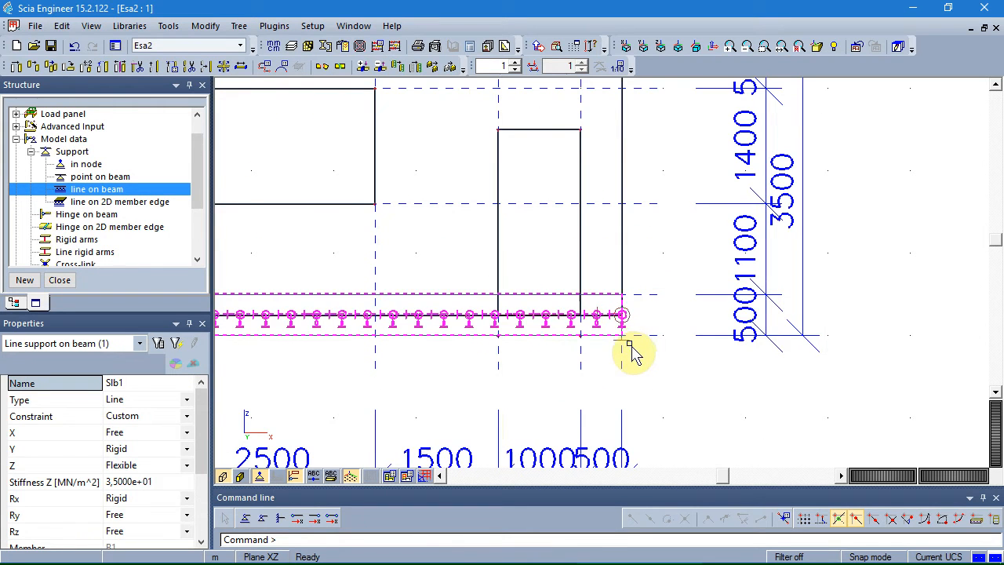
click(627, 345)
scroll(419, 375, down, 3)
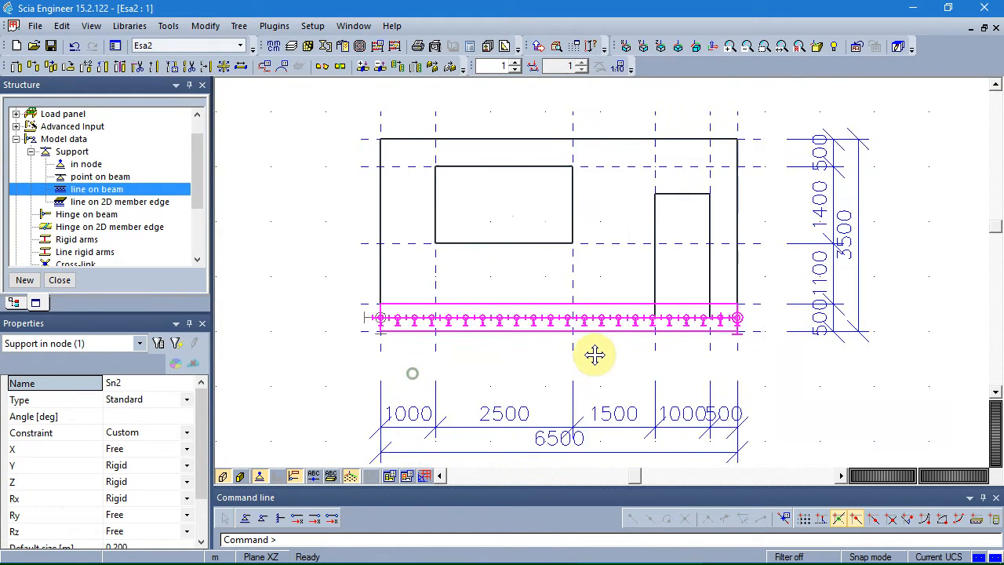
click(379, 330)
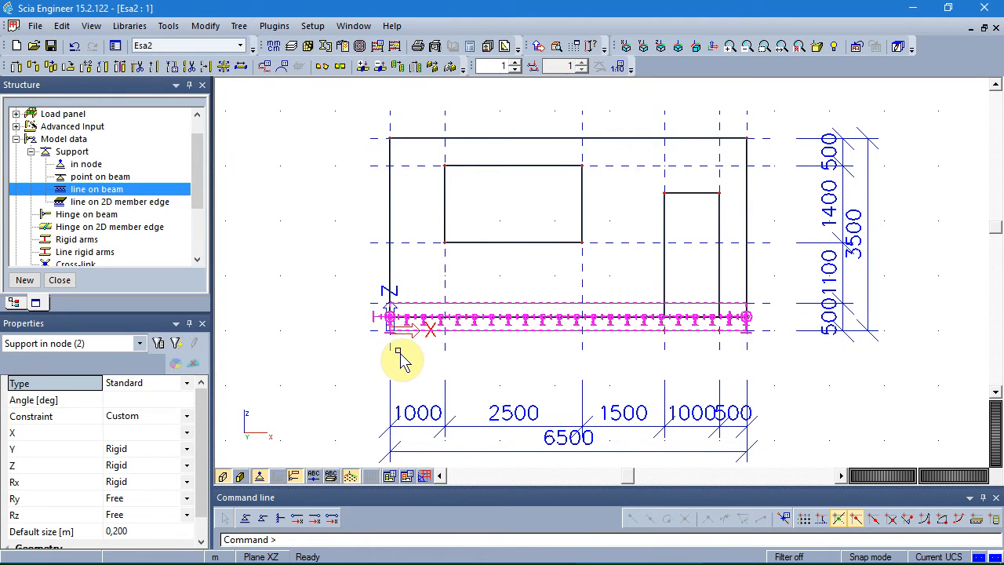
click(37, 72)
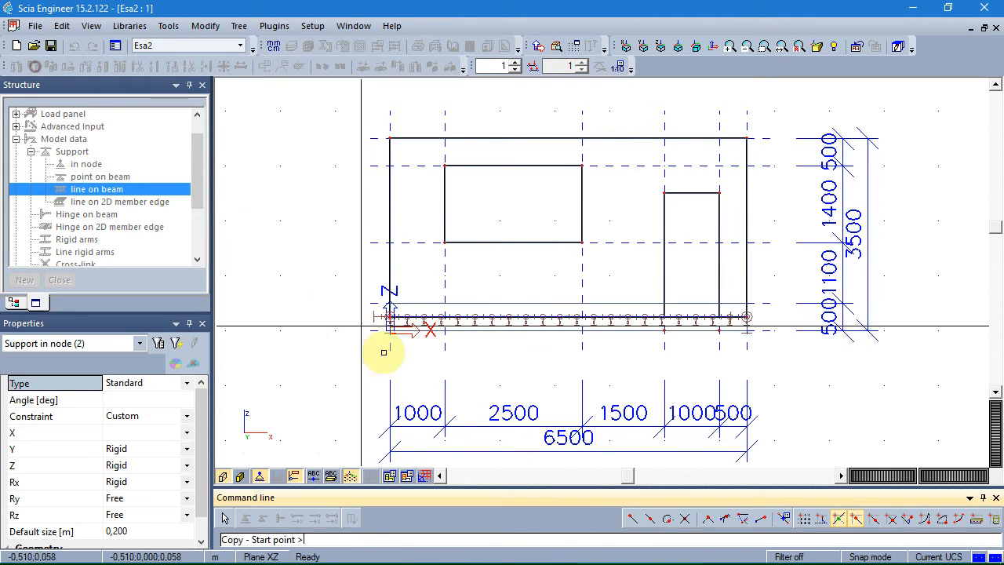
scroll(381, 358, down, 4)
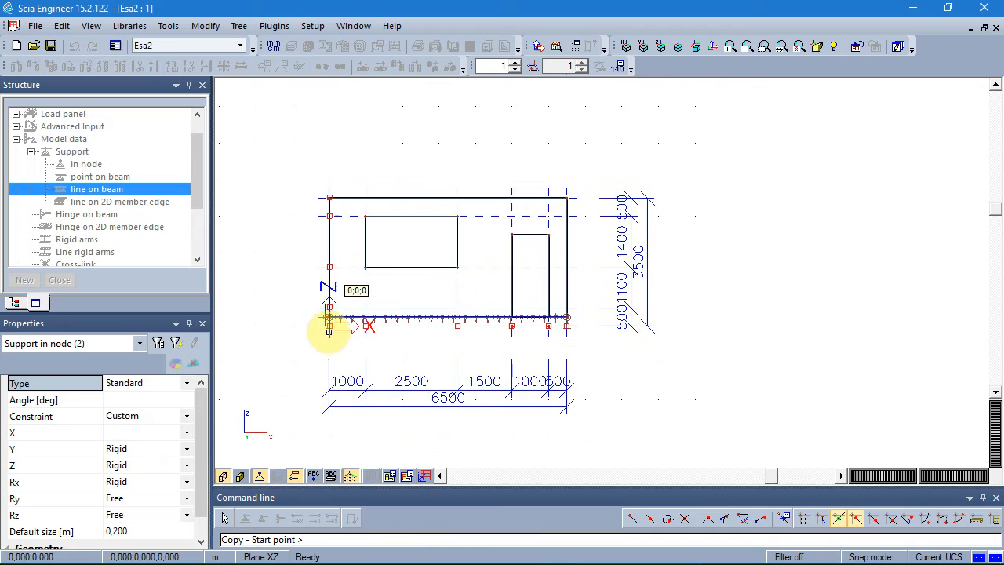
click(329, 197)
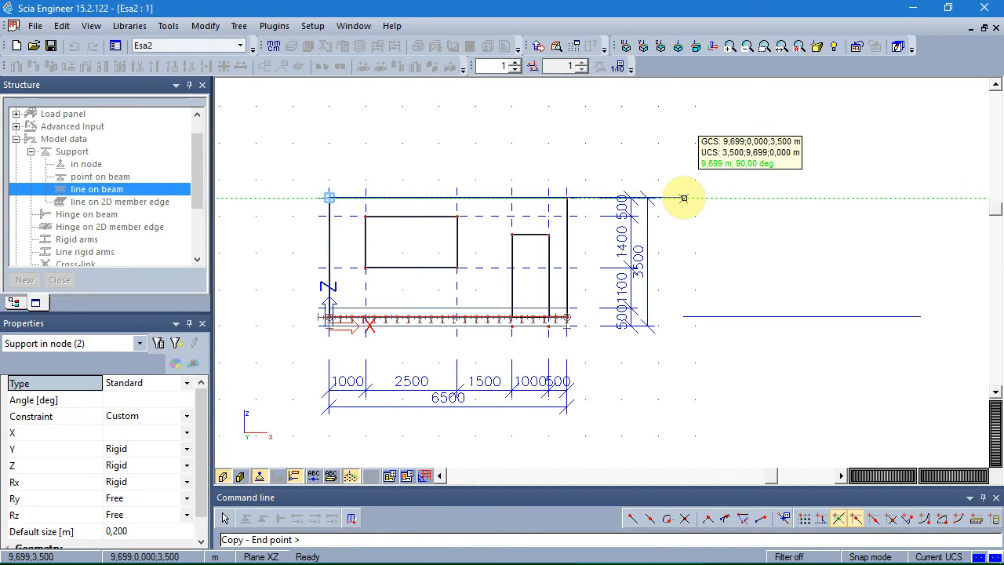
text(10)
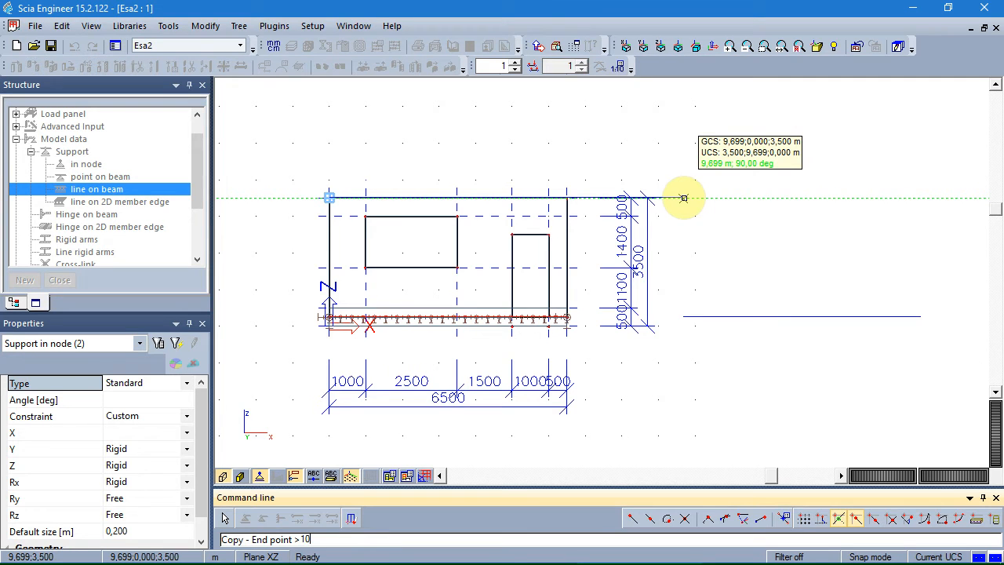
key(Return)
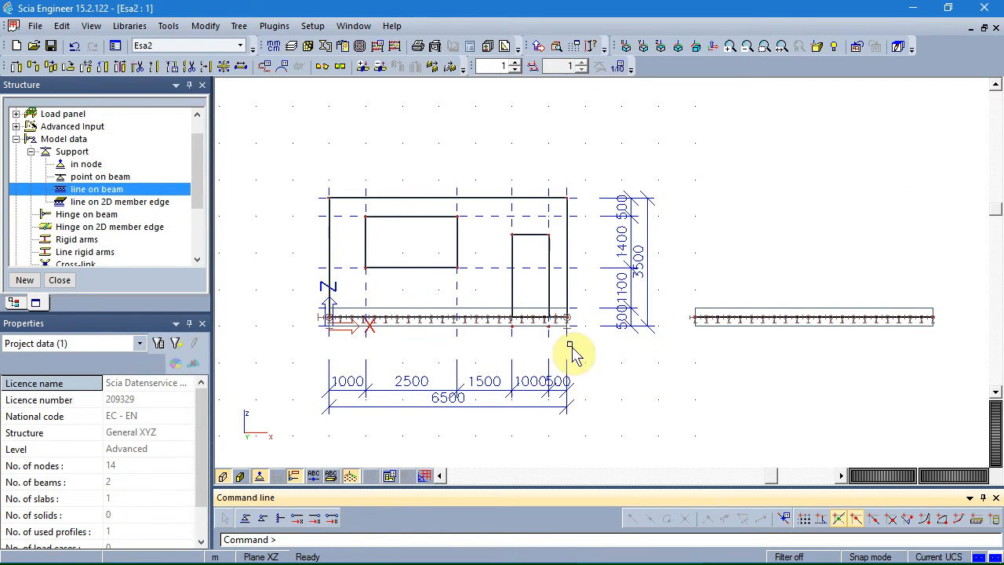
Step: Change load case LC1's load type to Standard
click(66, 281)
click(11, 178)
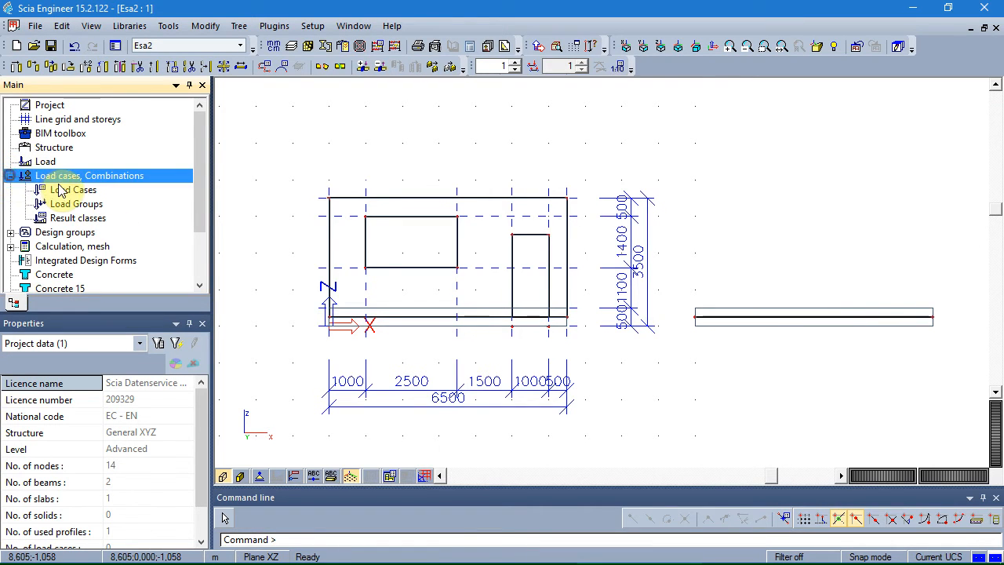
click(63, 189)
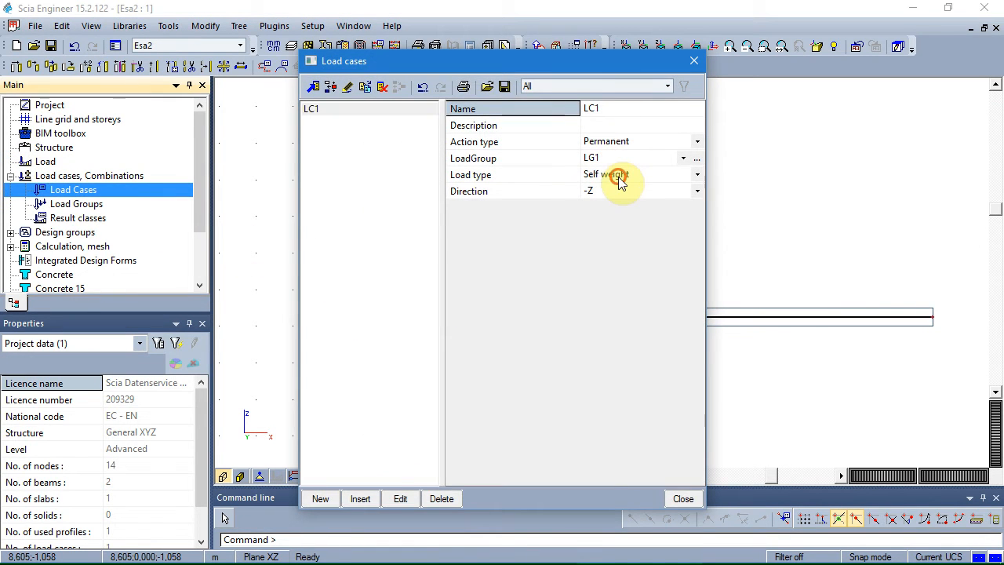
click(619, 177)
click(620, 203)
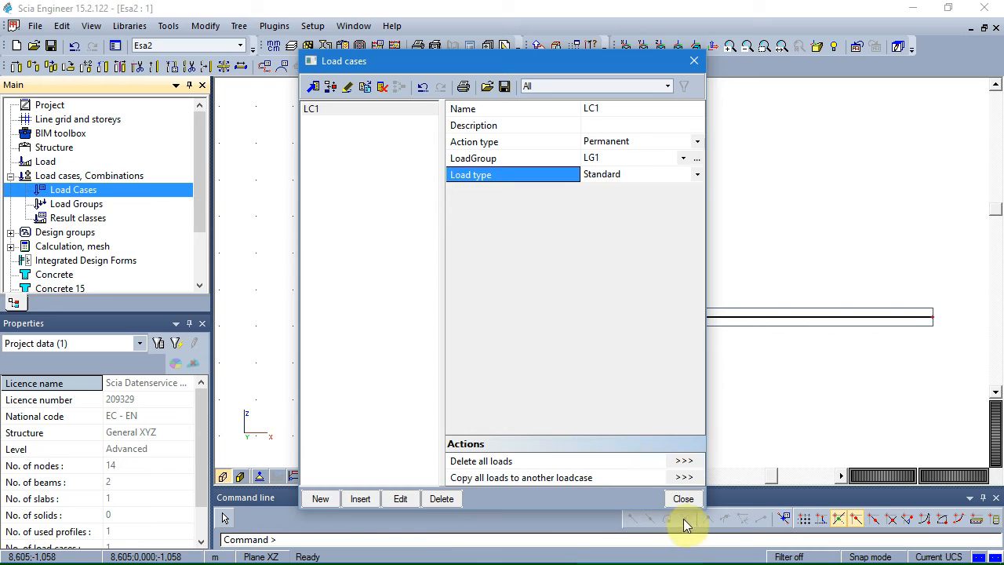
click(684, 499)
Step: Apply a uniform line force of -10 kN/m in the Z direction, GCS system, to the wall's top edge in LC1
click(41, 162)
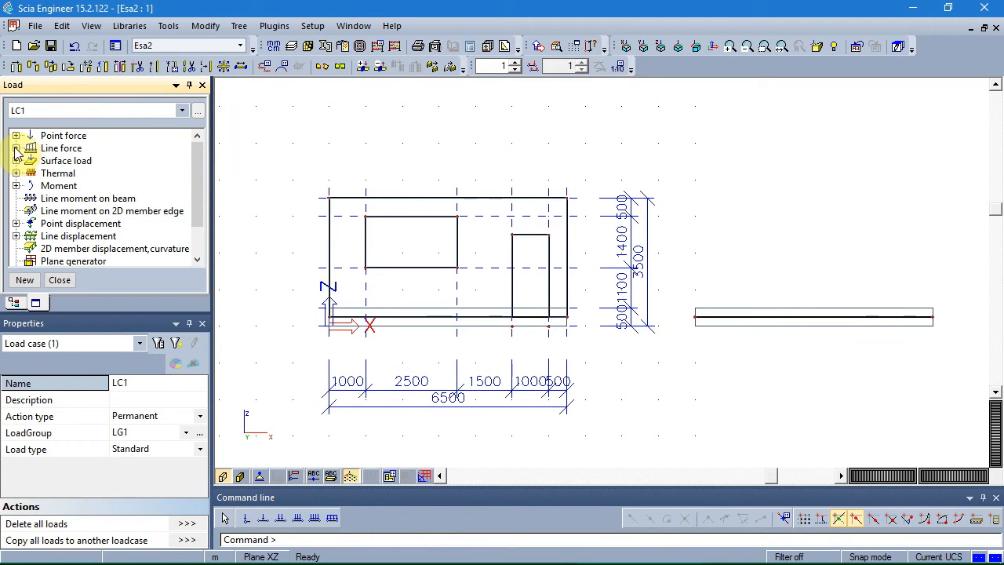
click(16, 149)
click(87, 175)
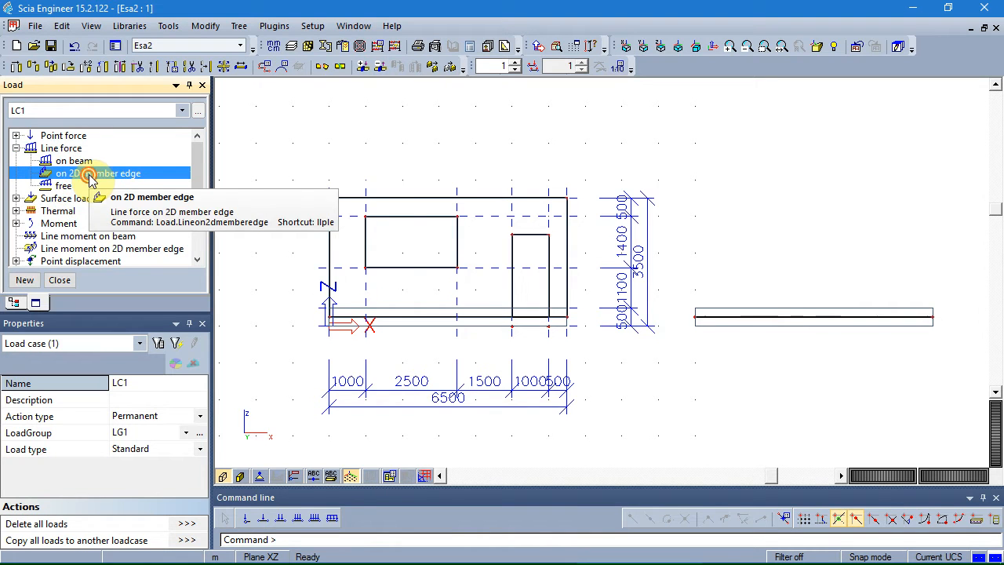
click(623, 265)
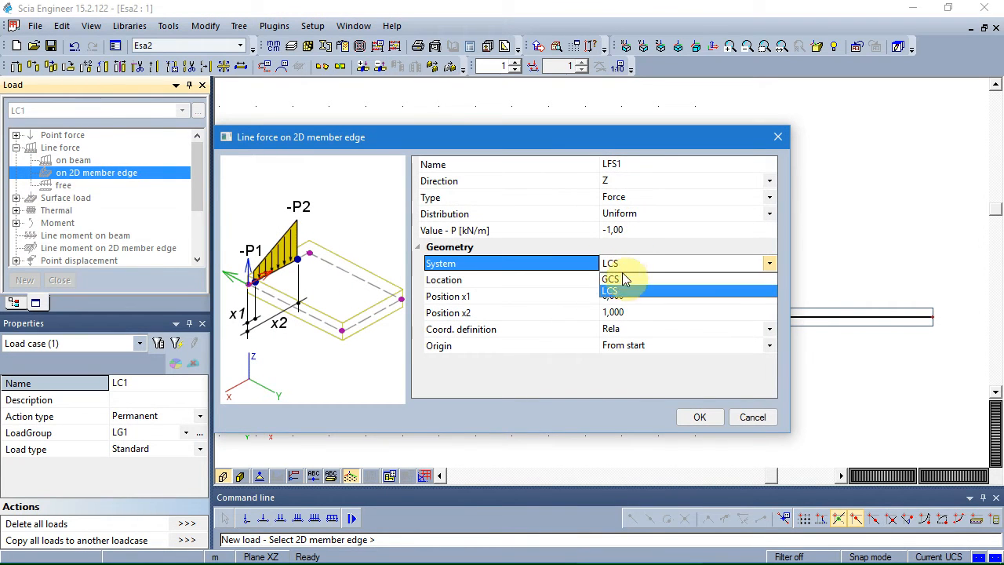
click(618, 280)
click(622, 231)
text(-1)
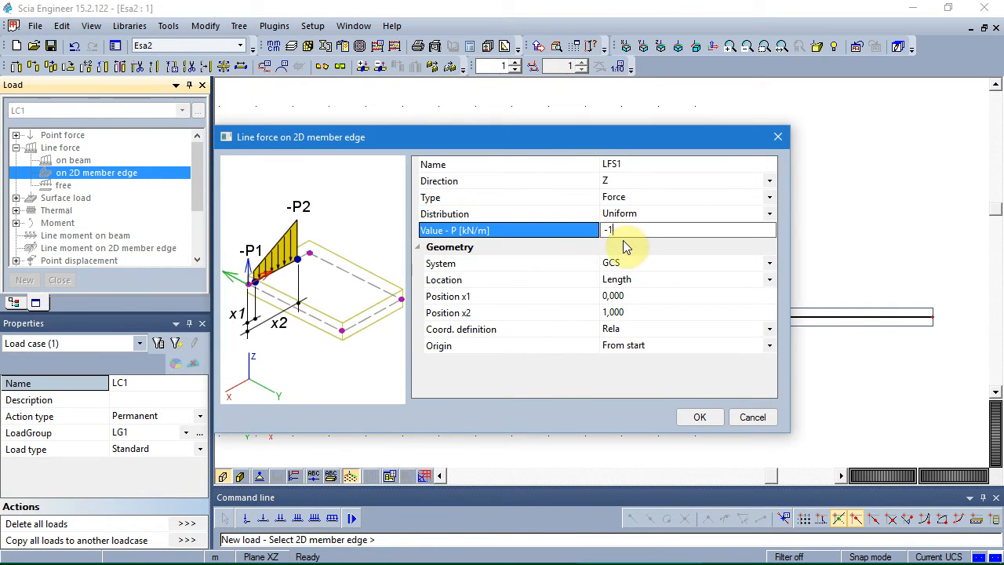
text(0)
key(Return)
click(695, 418)
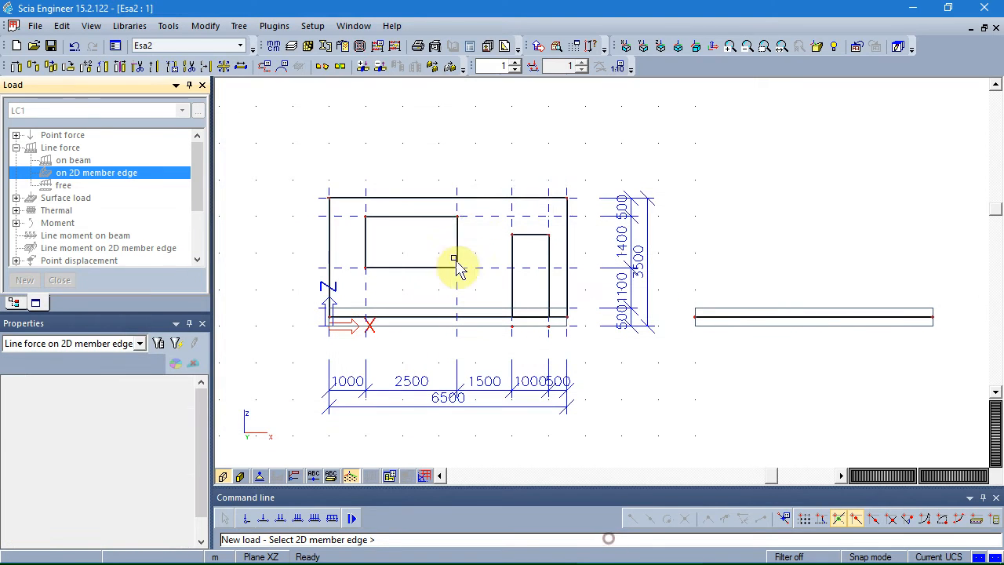
click(482, 197)
key(Escape)
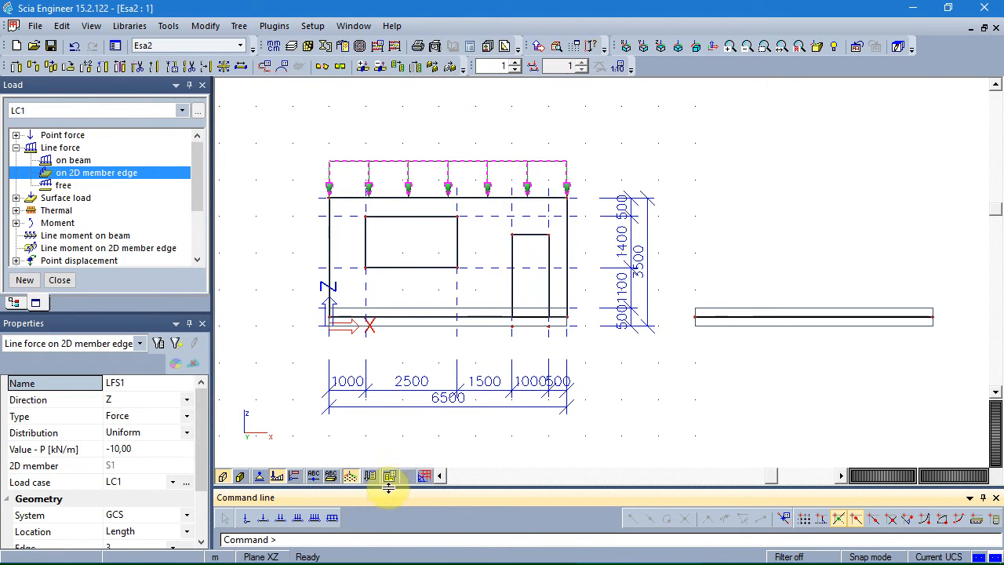
Step: Show the labels of the loads in the view and clear the load selection
click(390, 477)
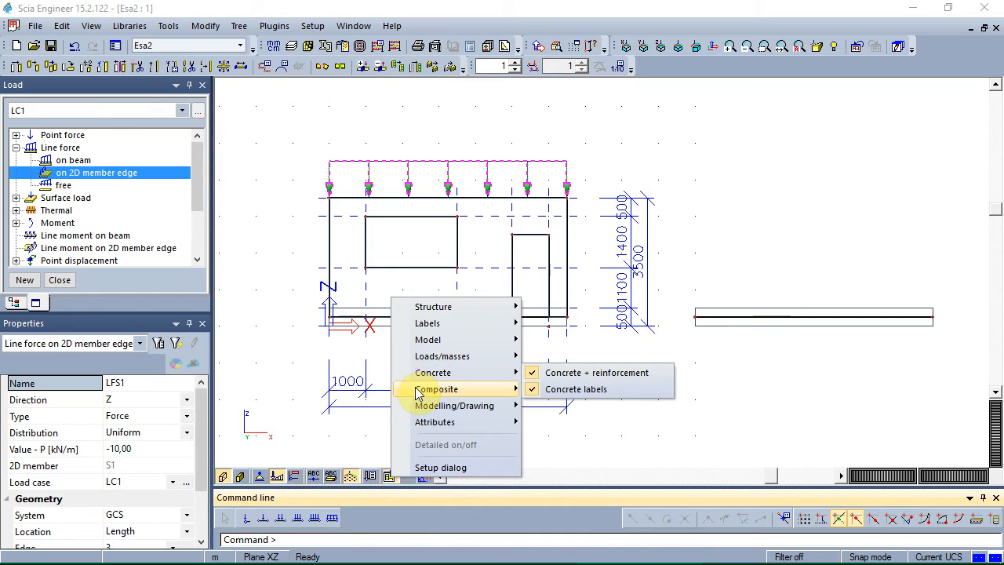
mouse_move(514, 358)
click(540, 389)
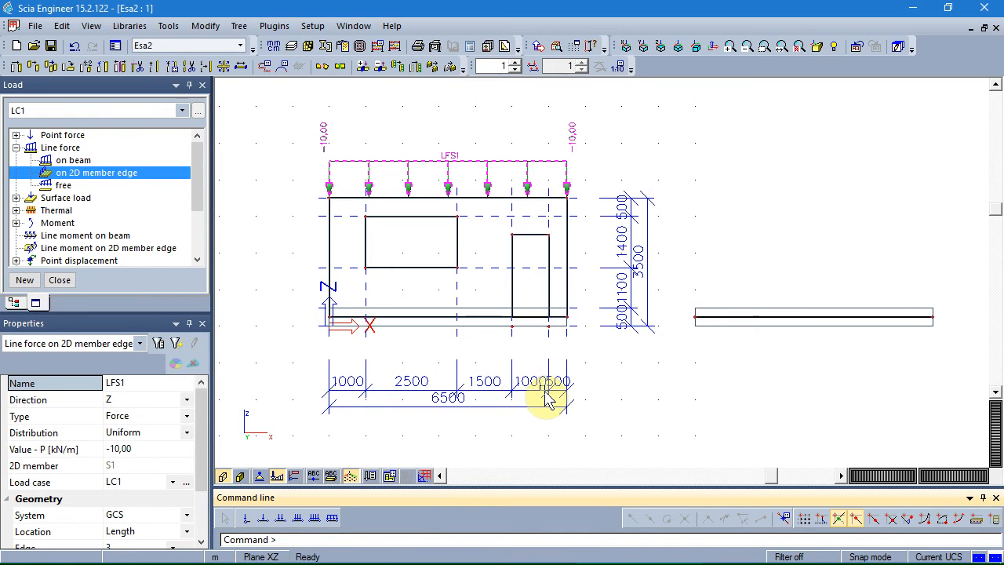
click(549, 404)
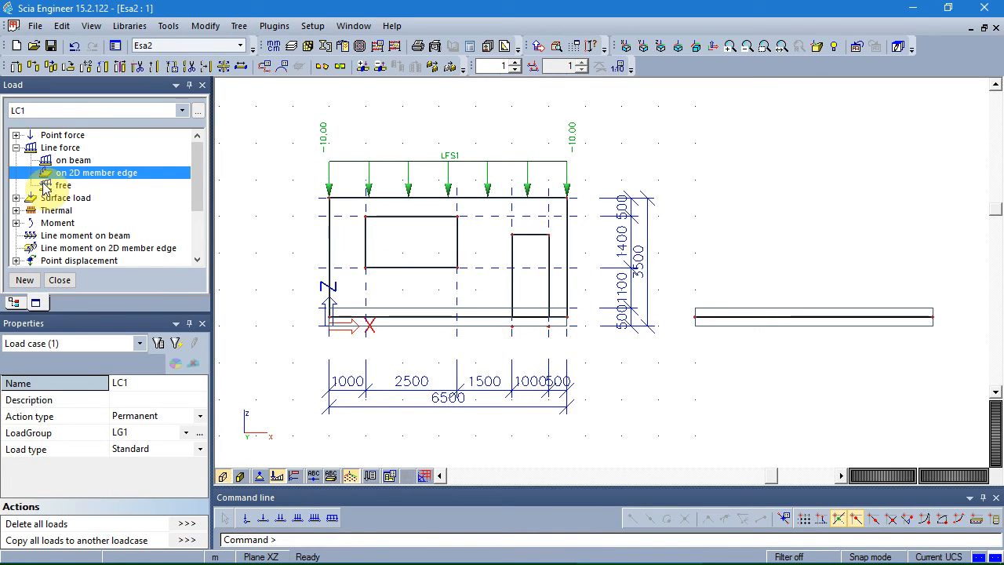
Step: Apply a uniform line force of -10 kN/m in the Z direction, GCS system, to the separate comparison beam
double_click(73, 160)
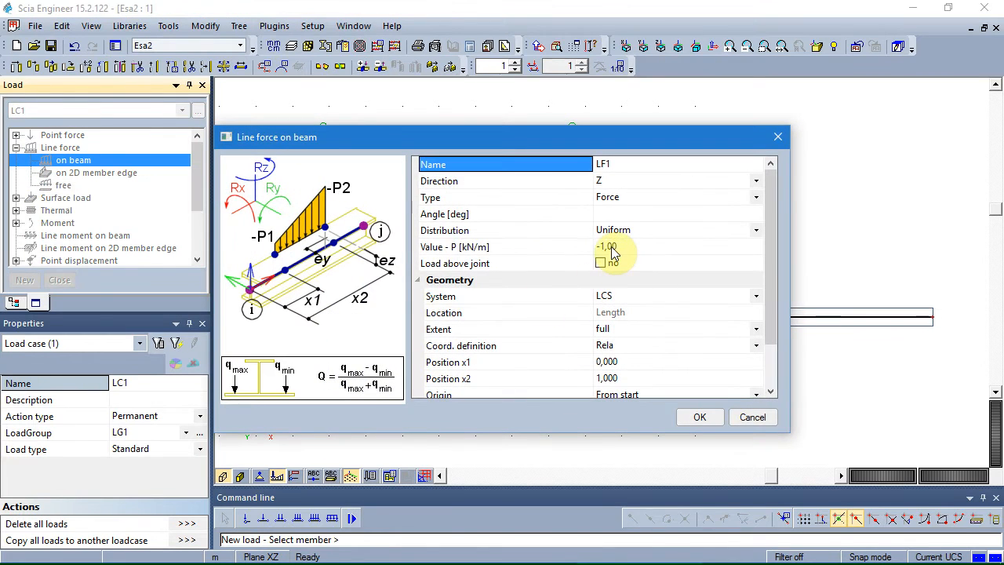
click(612, 248)
text(-10)
key(Return)
click(611, 298)
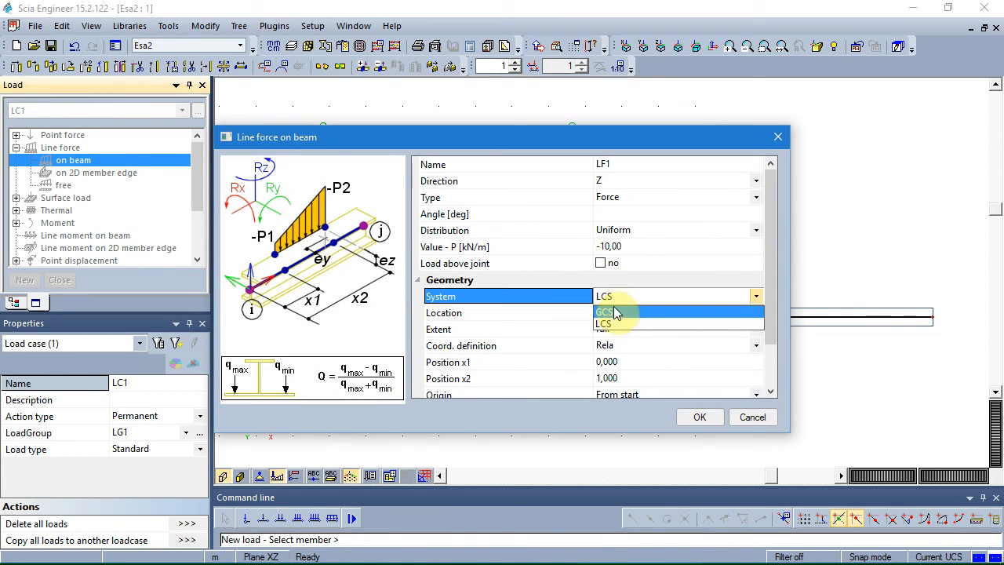
click(612, 313)
click(699, 416)
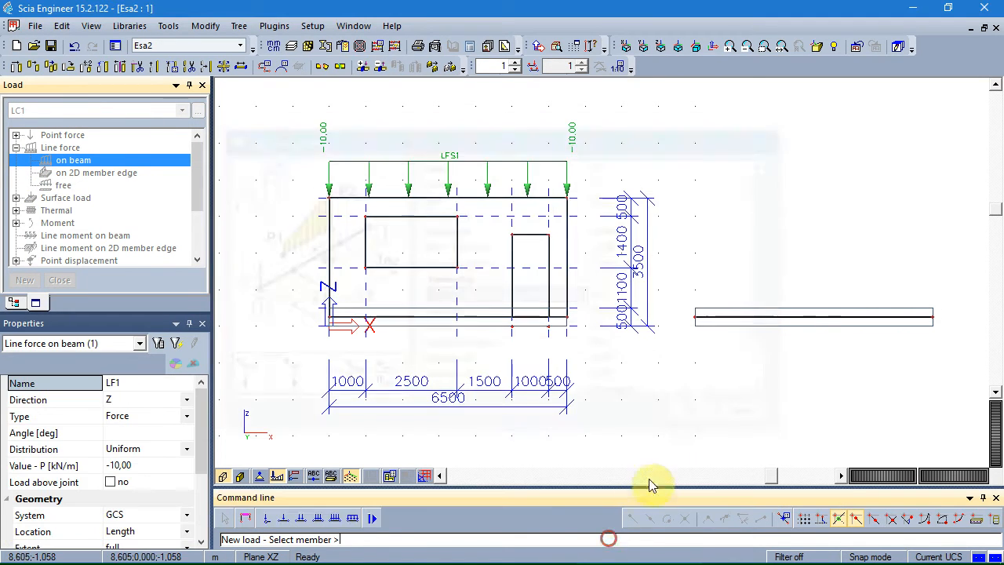
click(710, 349)
key(Escape)
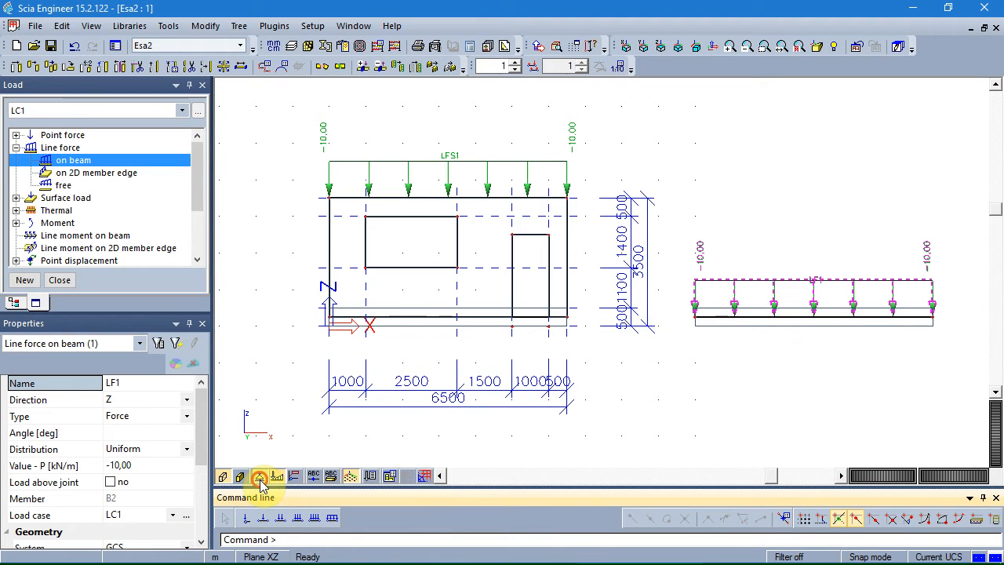
Step: Show the supports in the view, hide the dot grid and finish the load input
click(260, 477)
click(445, 433)
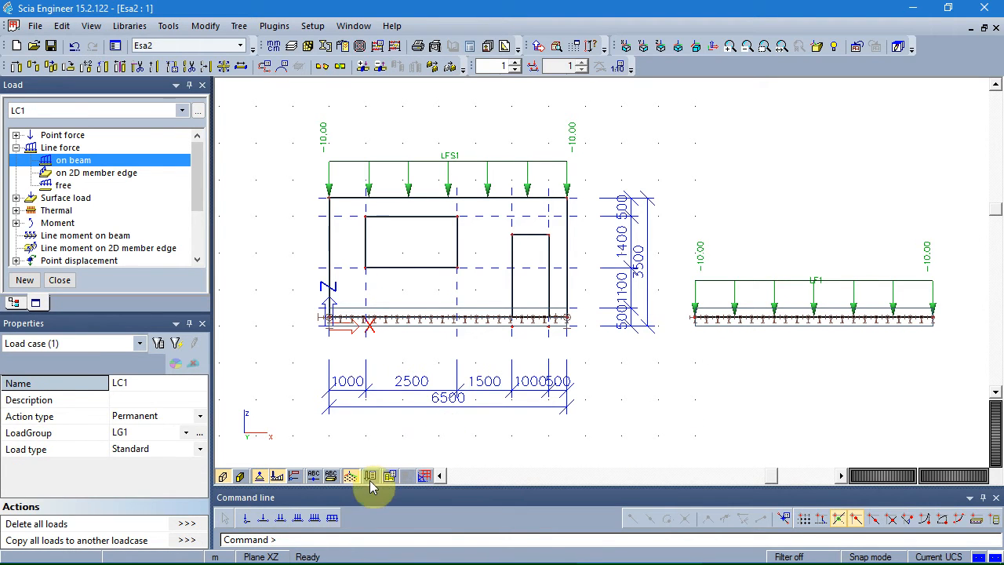
click(60, 280)
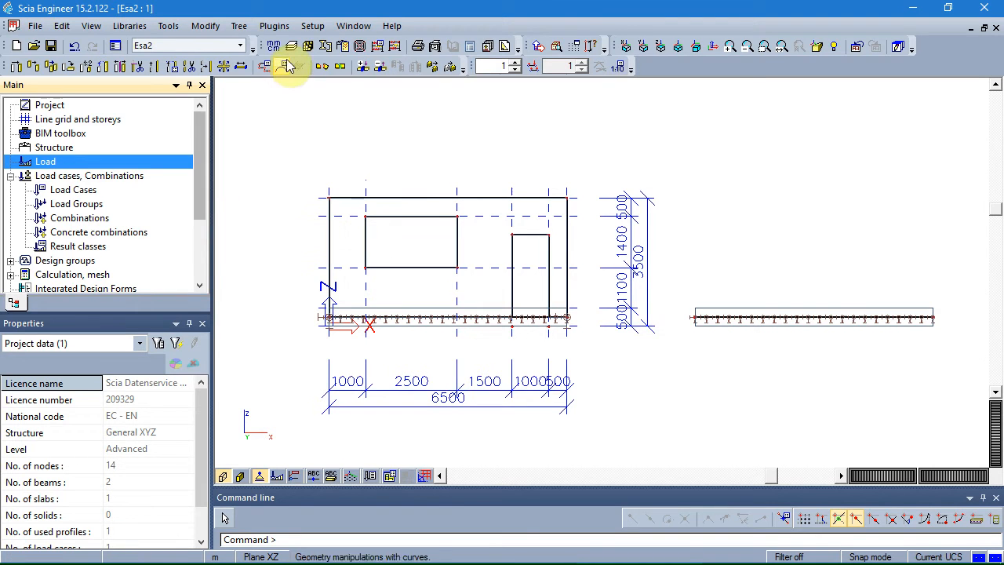
Step: Set the average size of 2D elements and of 1D elements on subsoil to 0.2 m and run the linear calculation
click(376, 47)
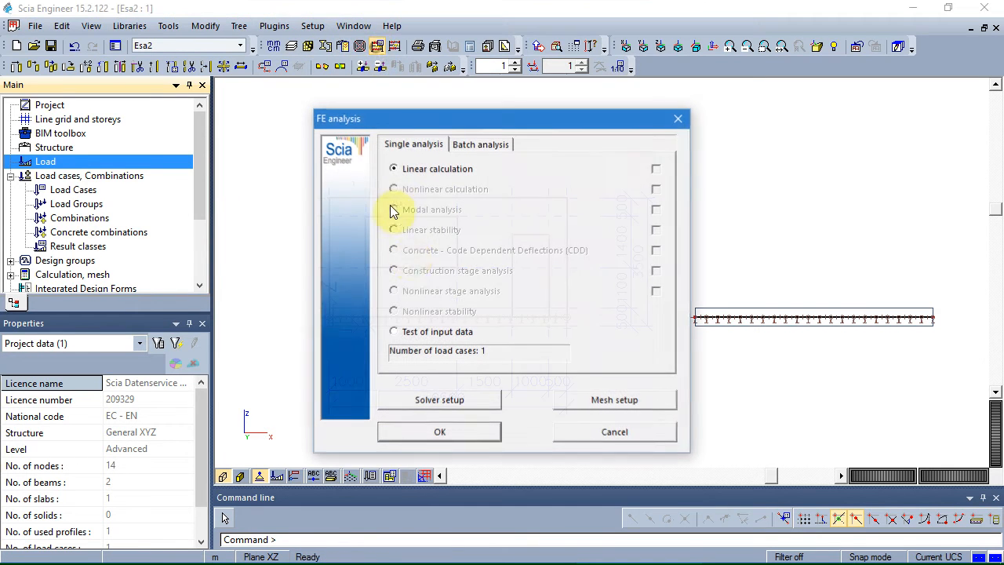
click(572, 403)
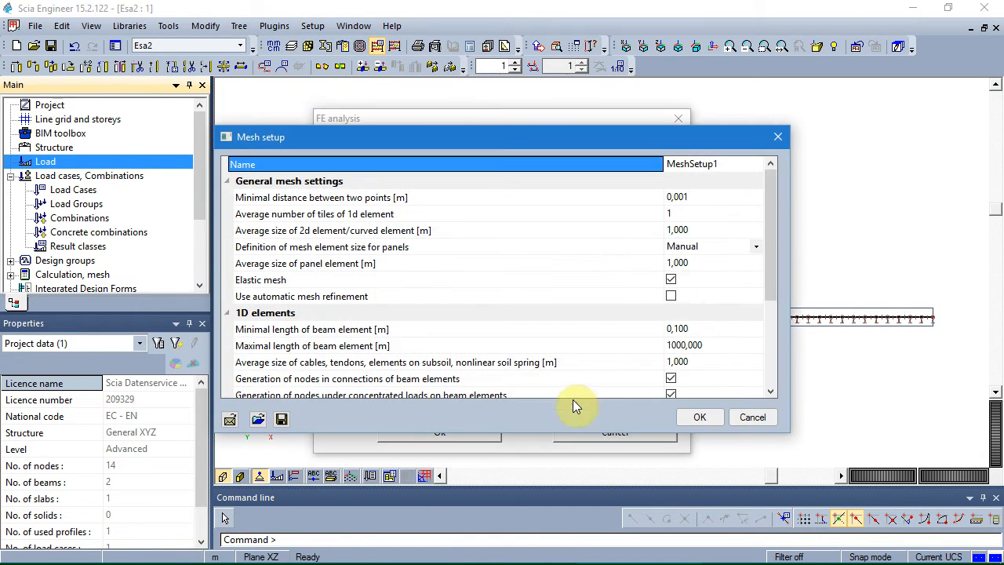
click(696, 231)
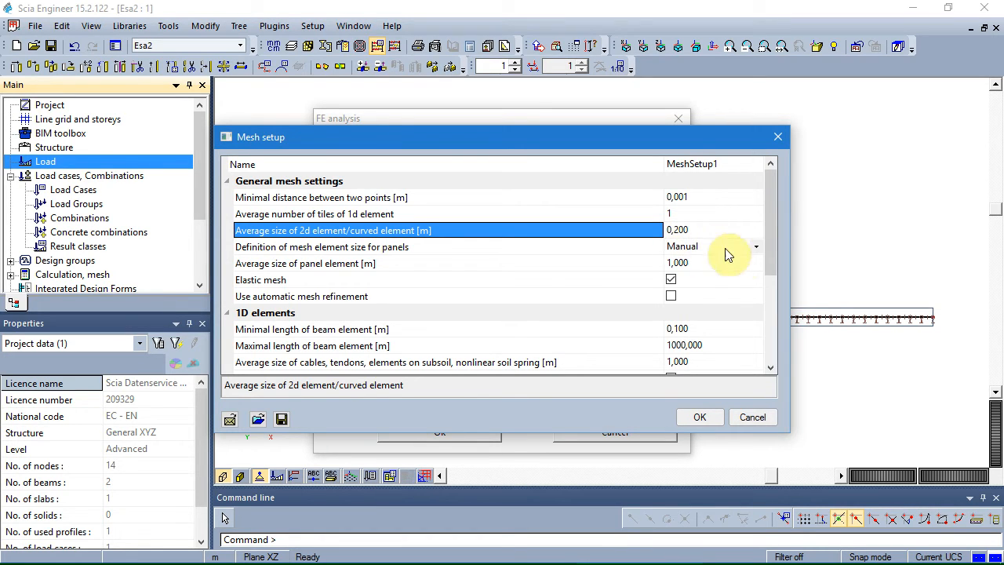
scroll(772, 271, down, 3)
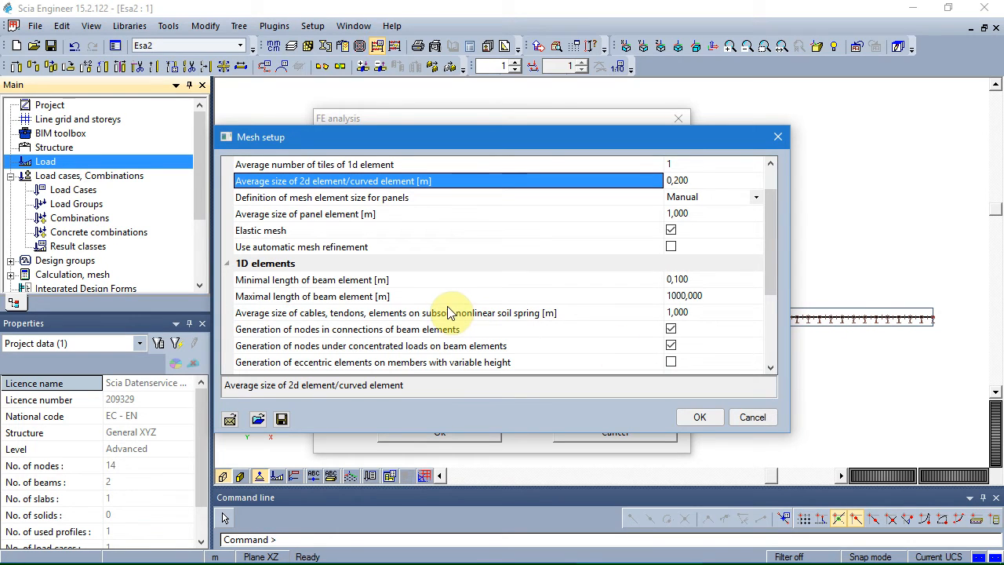
click(704, 312)
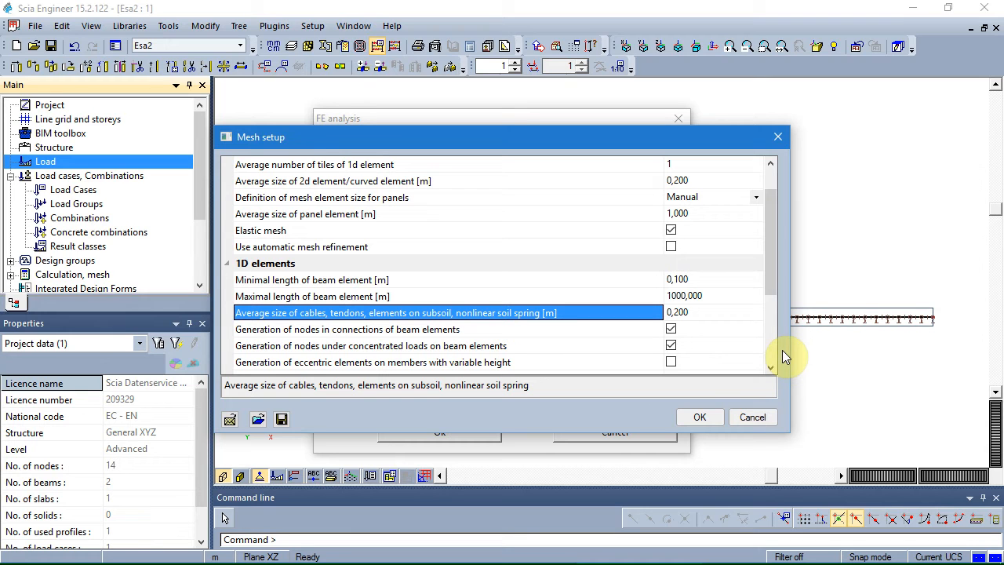
click(697, 419)
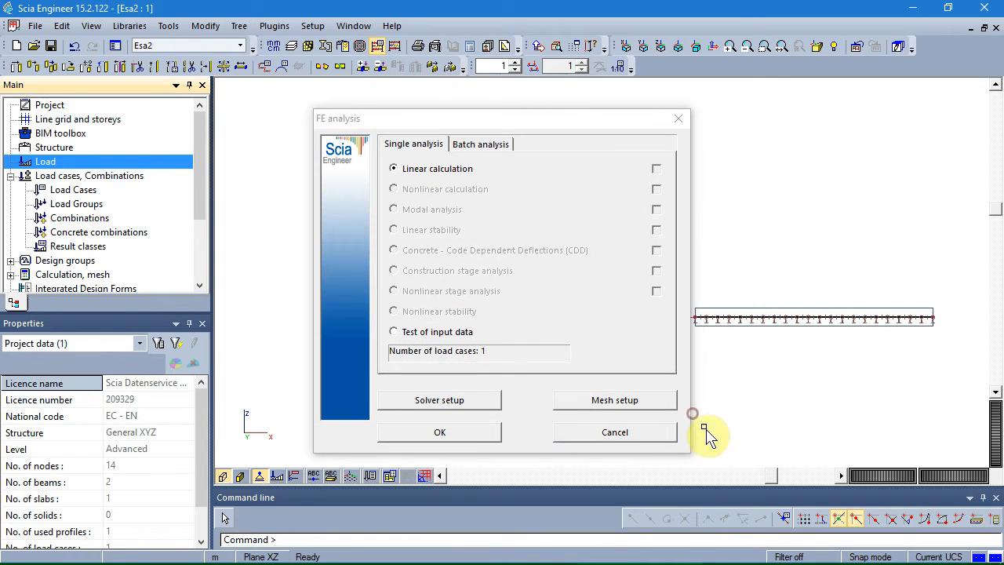
click(475, 431)
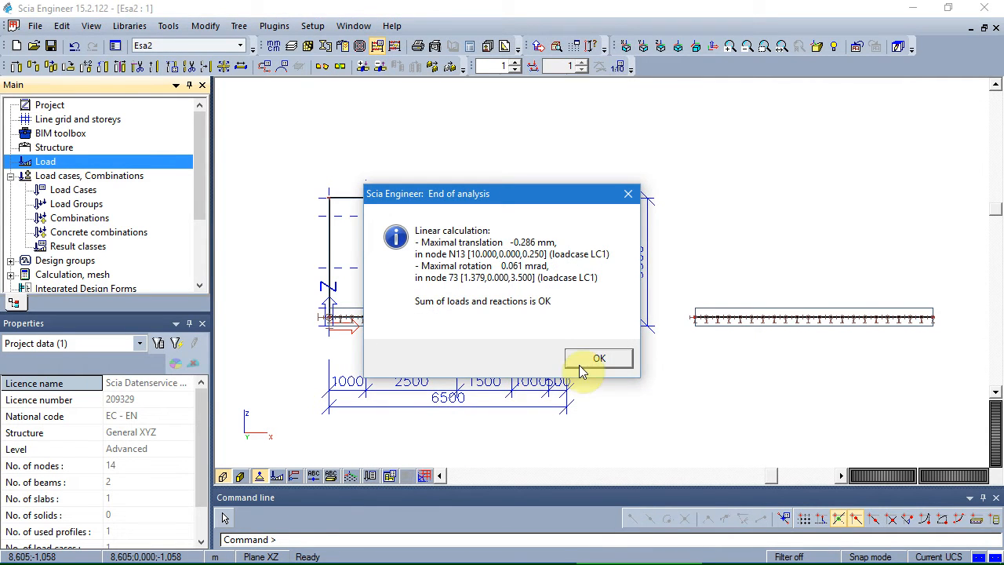
click(598, 359)
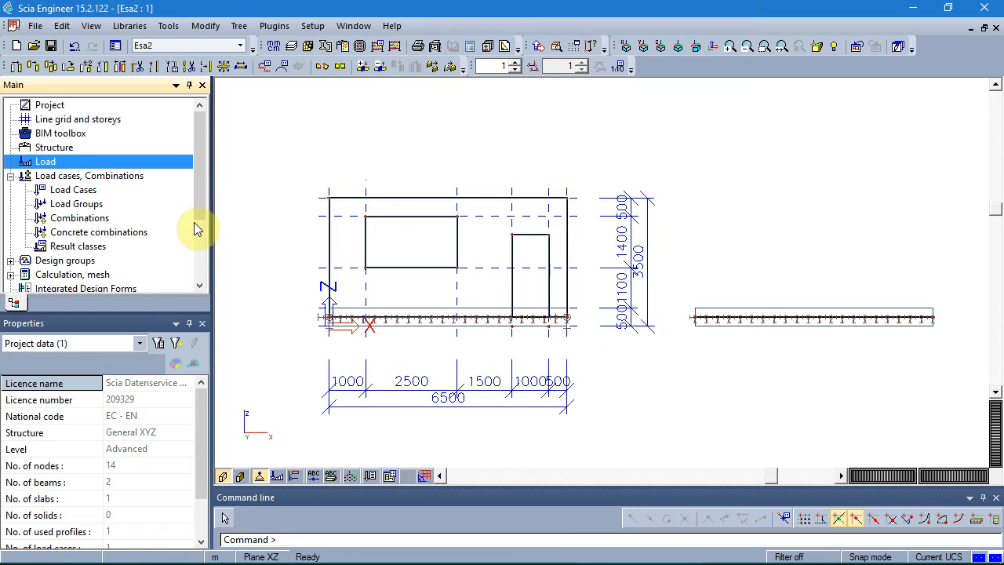
Step: Display the Rz support reactions for LC1 and examine them at the wall and along the comparison beam's line support
click(10, 175)
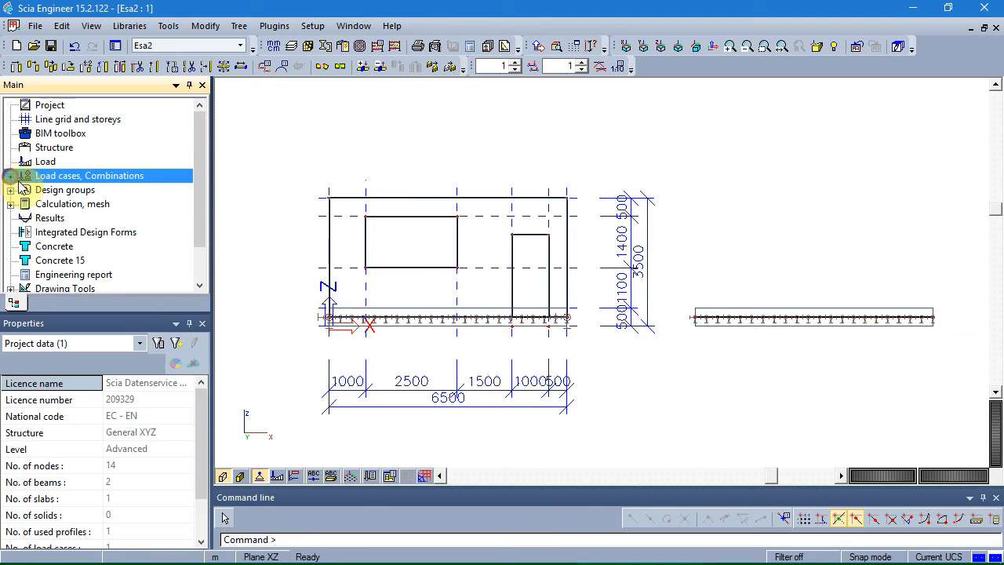
double_click(35, 219)
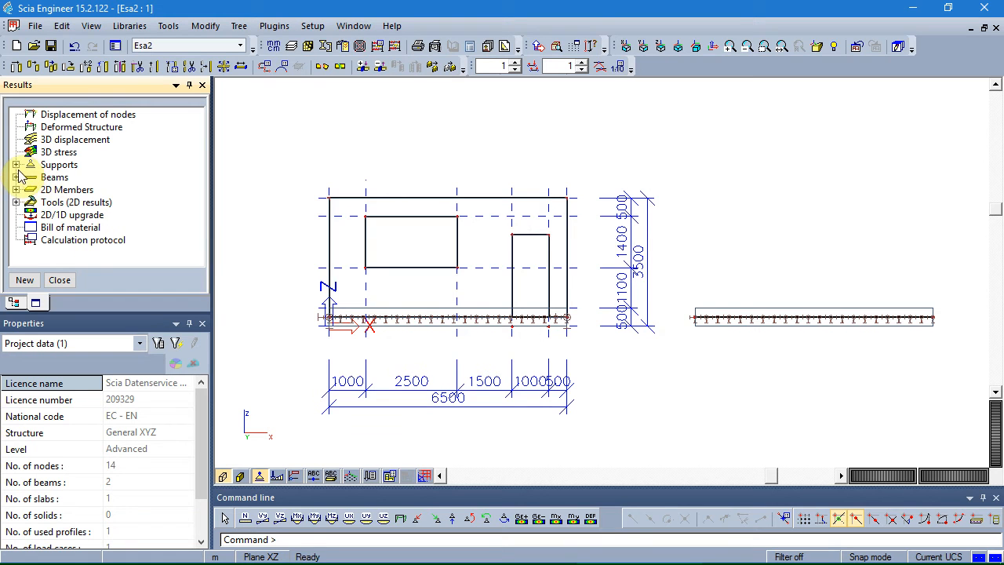
click(16, 165)
click(72, 178)
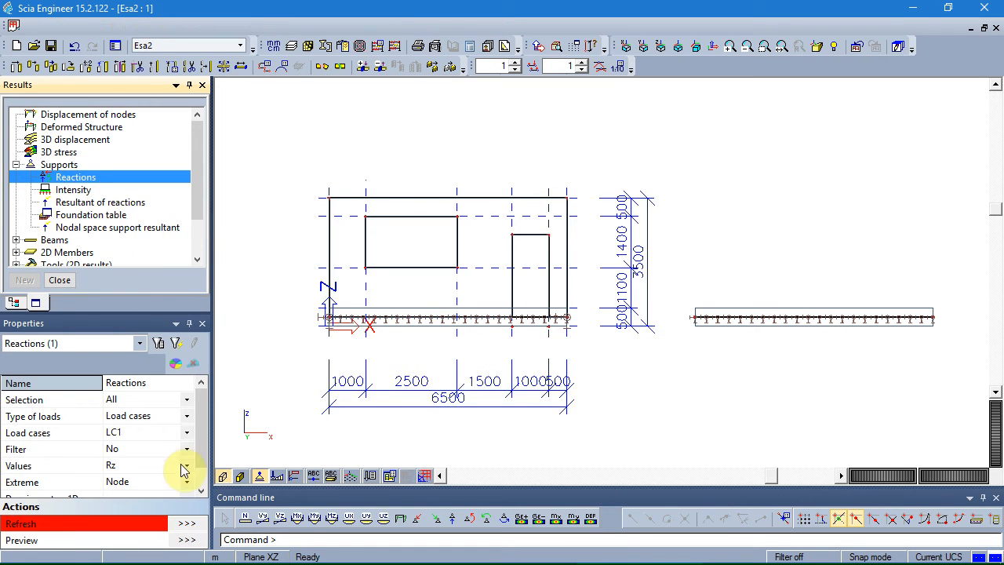
click(186, 523)
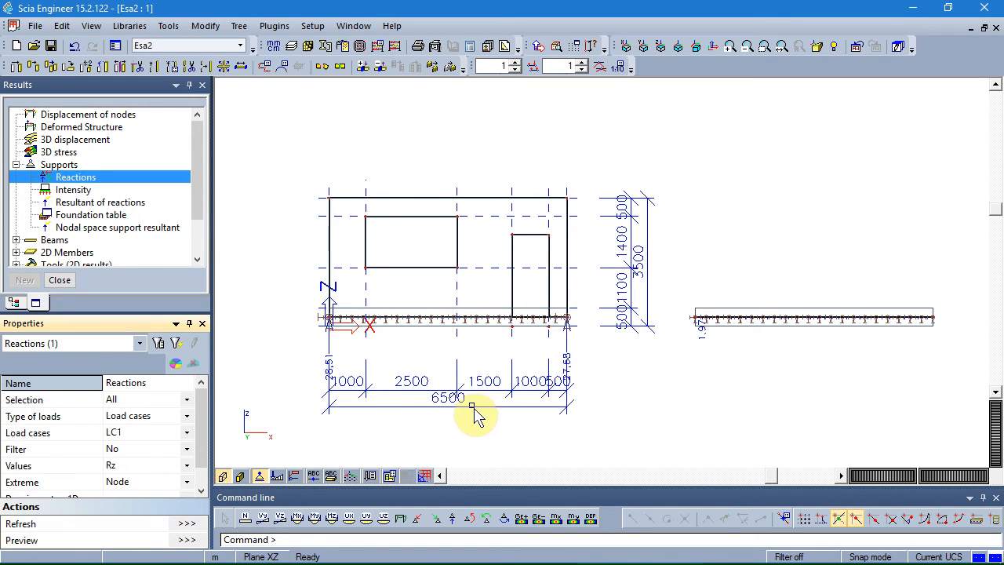
mouse_move(679, 370)
middle_down()
mouse_move(554, 294)
mouse_move(644, 330)
middle_up()
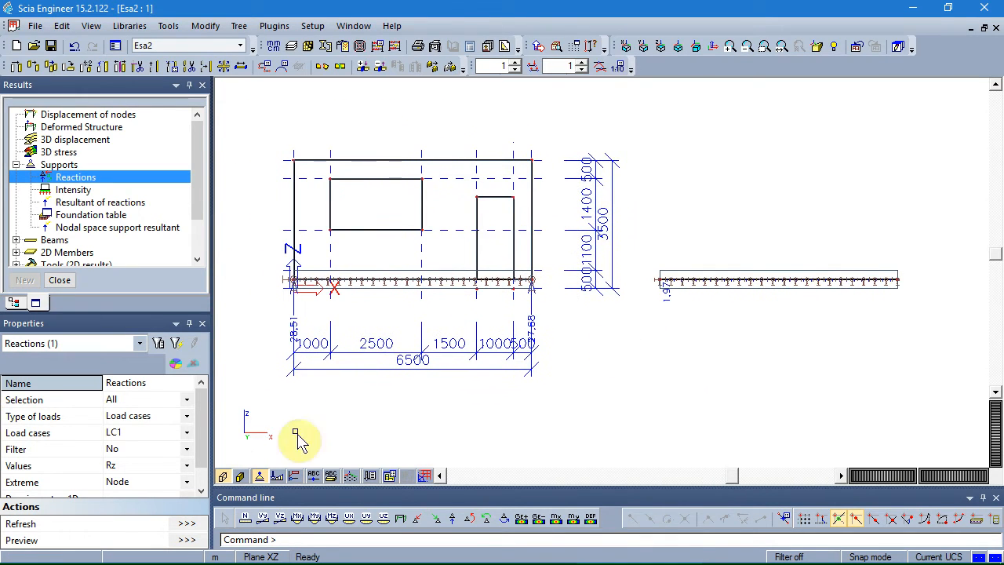
ctrl+right_drag(680, 354, 694, 378)
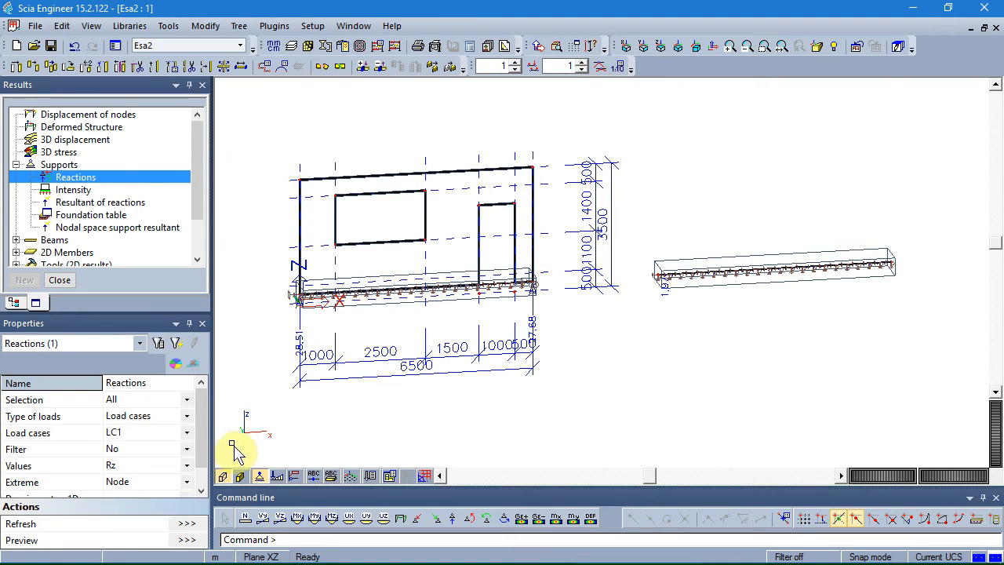
drag(203, 459, 205, 471)
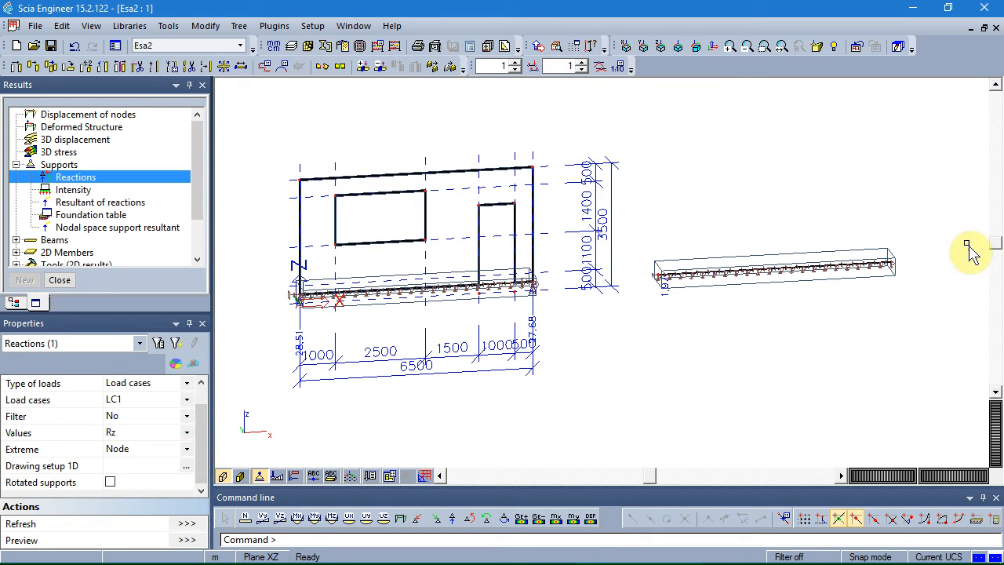
scroll(908, 235, up, 4)
scroll(873, 333, up, 4)
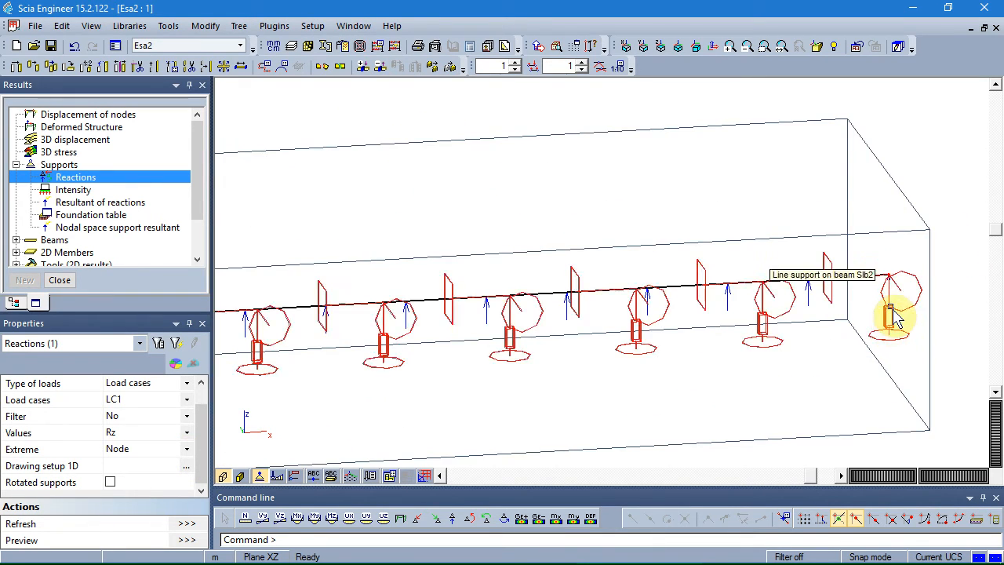
scroll(897, 292, down, 5)
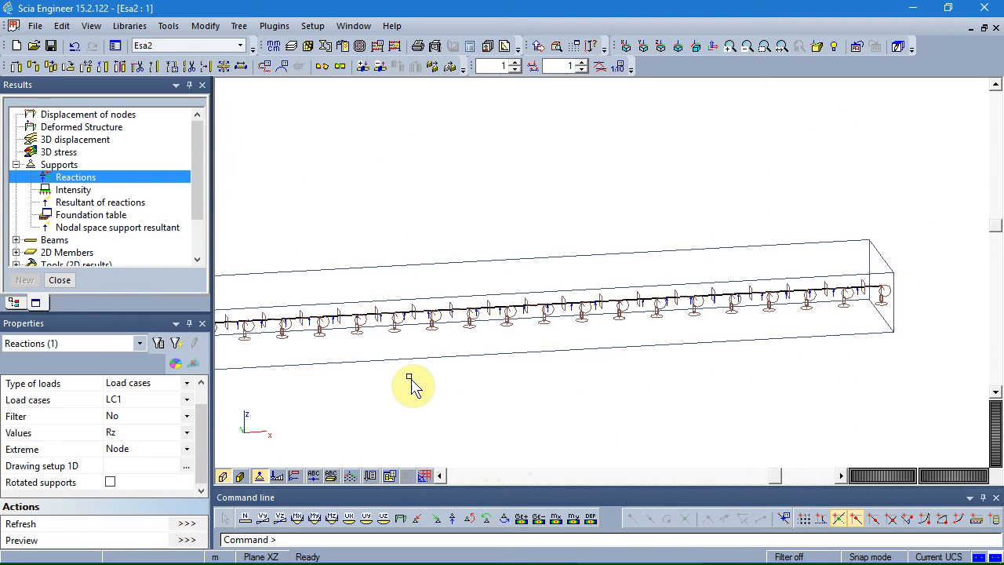
Step: Close the results and copy the wall's right-end nodal support Sn2 to the right end node of the comparison beam
middle_drag(408, 372, 774, 336)
middle_drag(468, 348, 743, 333)
scroll(546, 343, down, 1)
scroll(460, 339, down, 2)
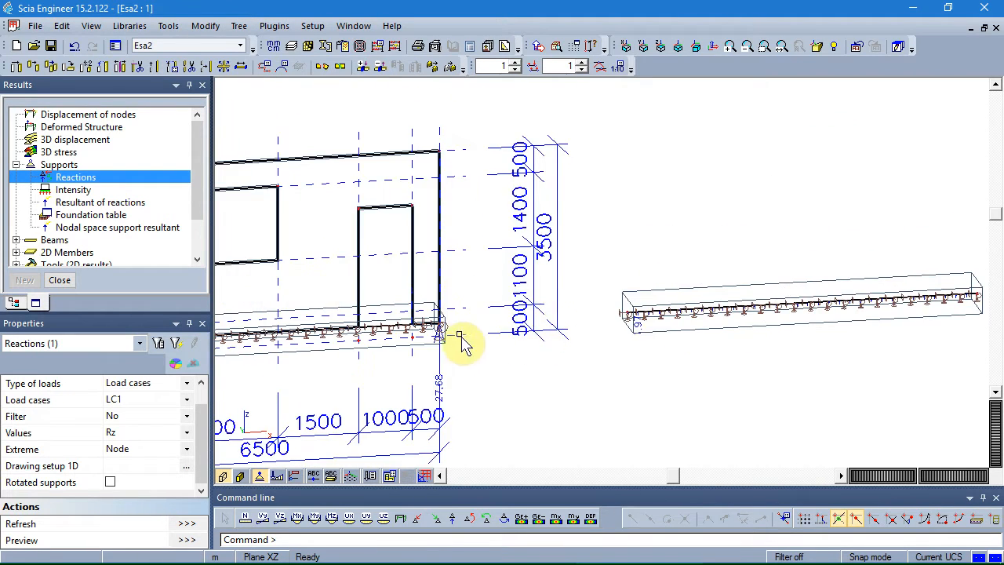
scroll(455, 338, up, 3)
right_click(453, 322)
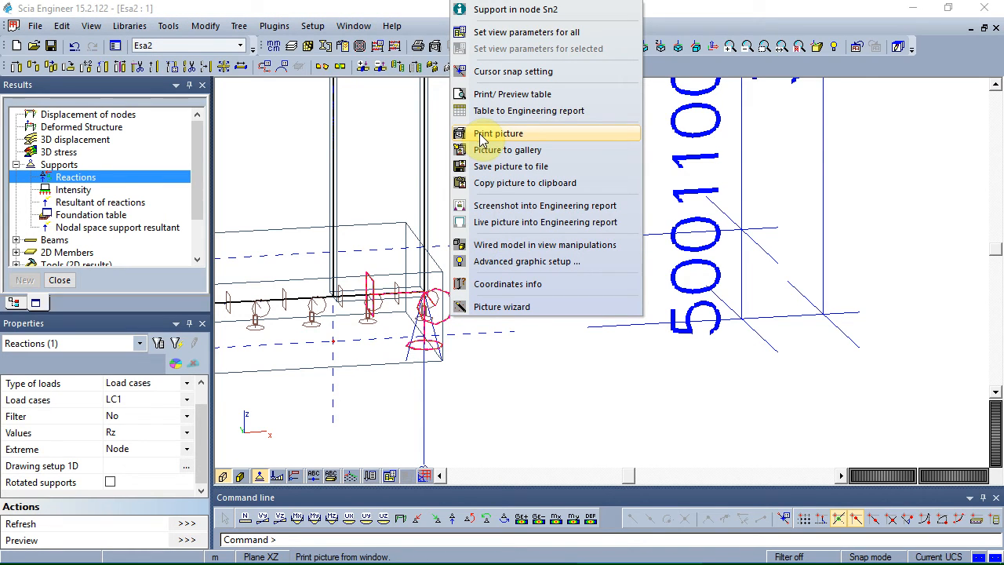
click(62, 283)
right_click(451, 321)
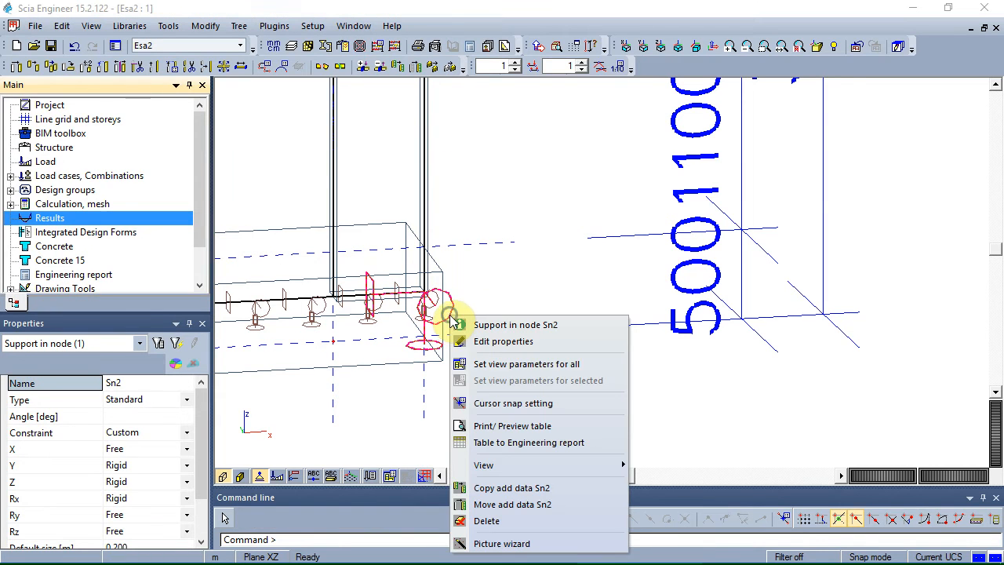
click(489, 487)
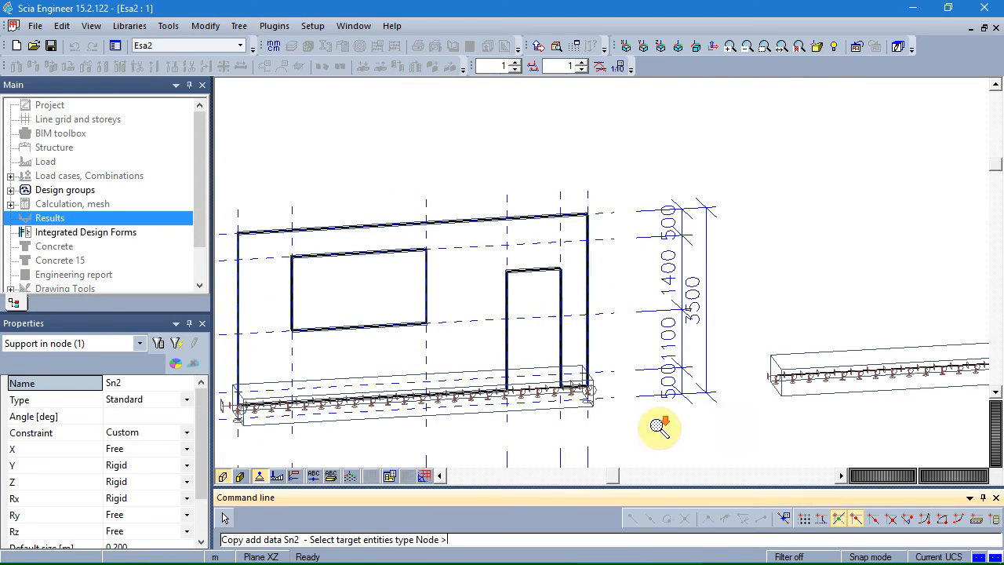
scroll(660, 426, down, 4)
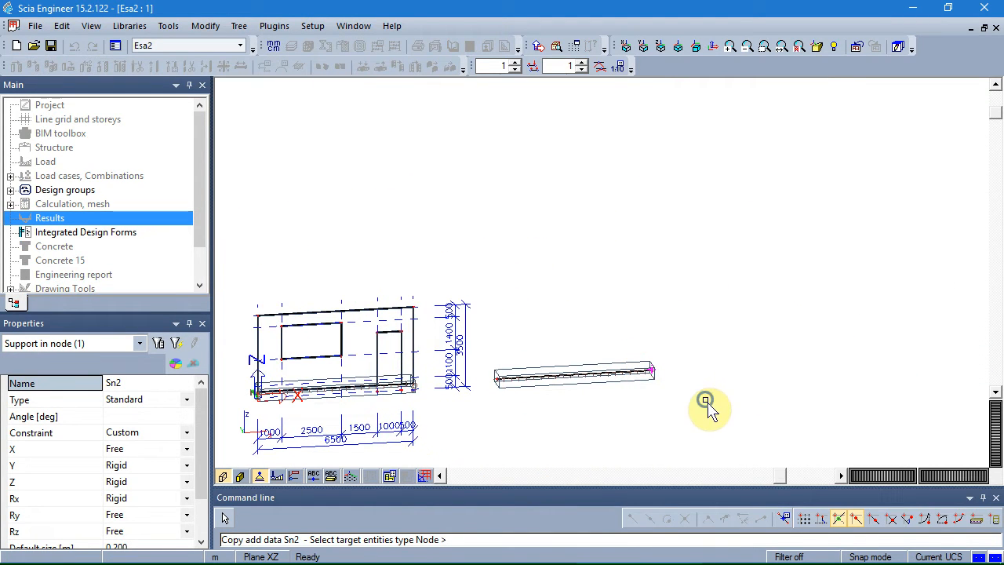
key(Escape)
Step: Copy the wall's left-end nodal support Sn1 to the left end node of the comparison beam
scroll(486, 389, up, 5)
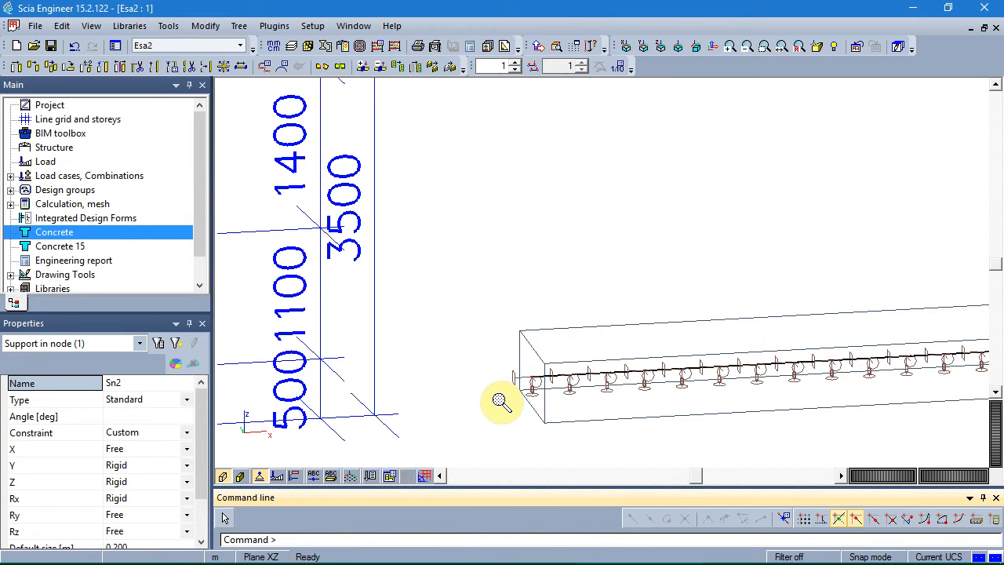
scroll(486, 404, down, 6)
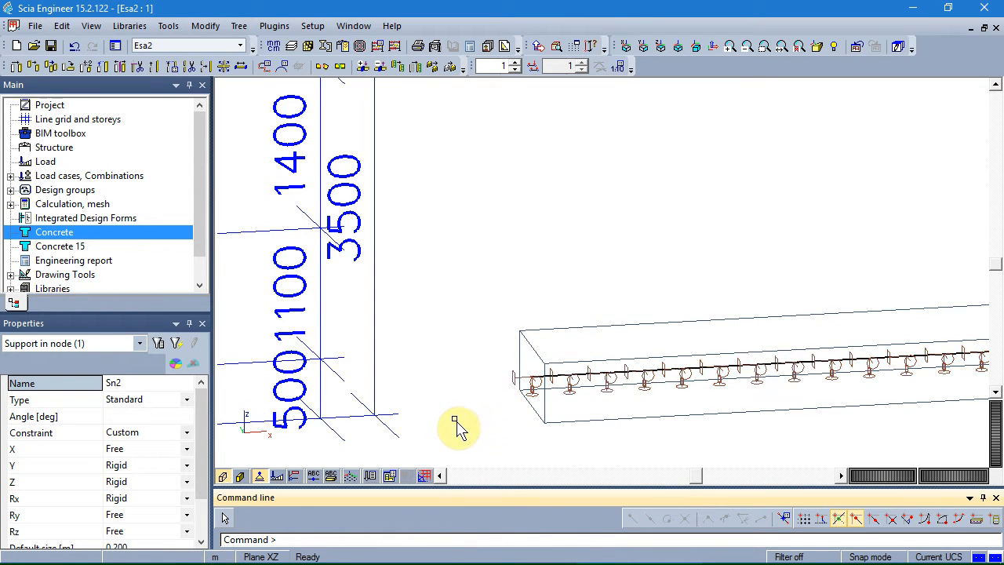
scroll(541, 313, up, 6)
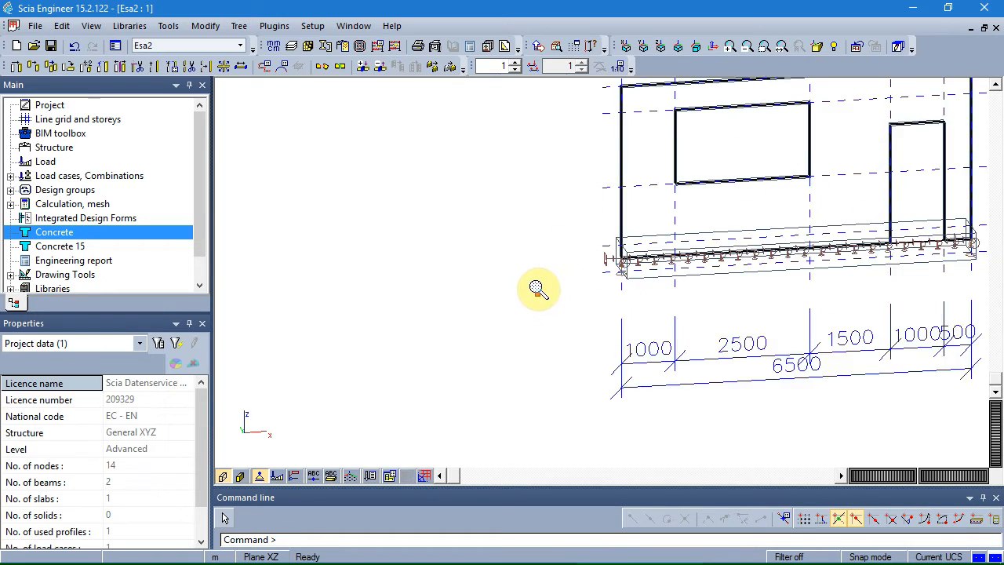
click(697, 235)
right_click(697, 232)
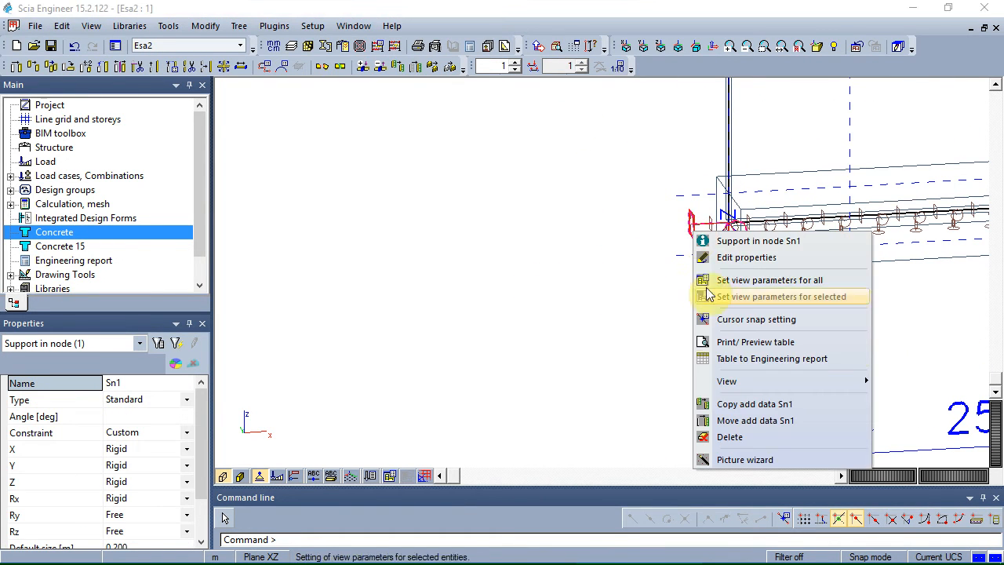
click(712, 403)
scroll(863, 318, down, 3)
middle_drag(863, 318, 337, 314)
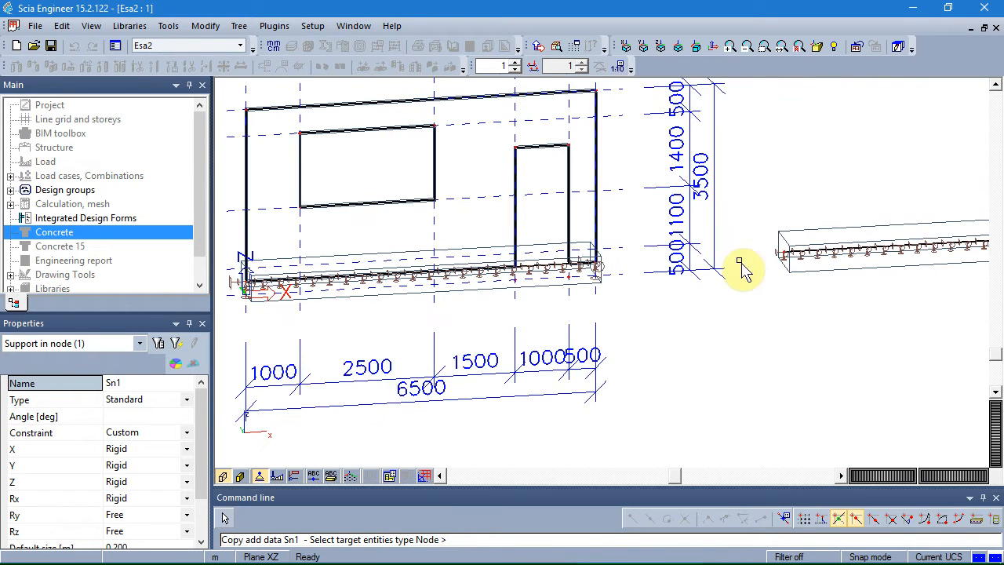
key(Escape)
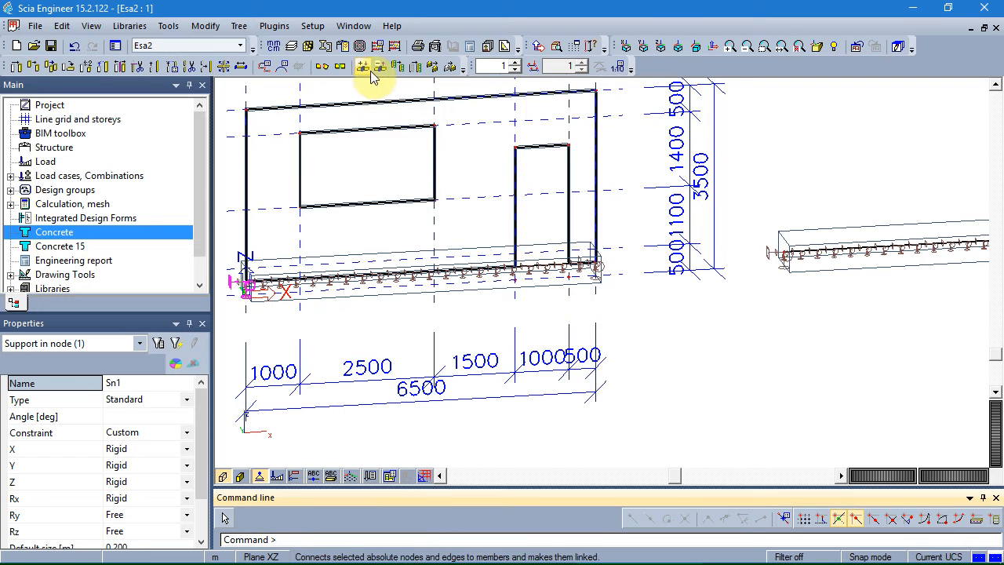
Step: Run the linear calculation again and show the model in the Y direction without member volumes
click(463, 434)
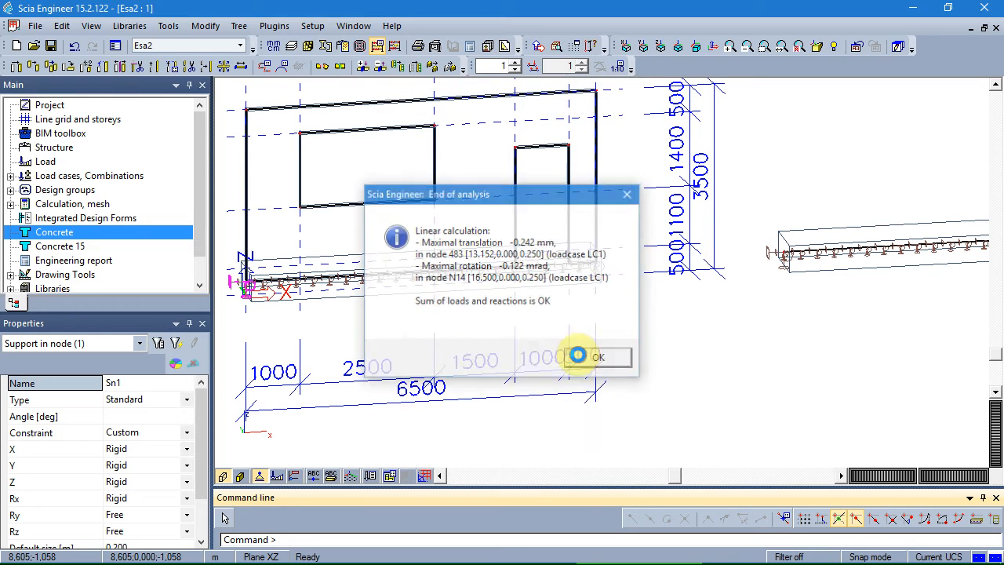
click(577, 355)
click(223, 476)
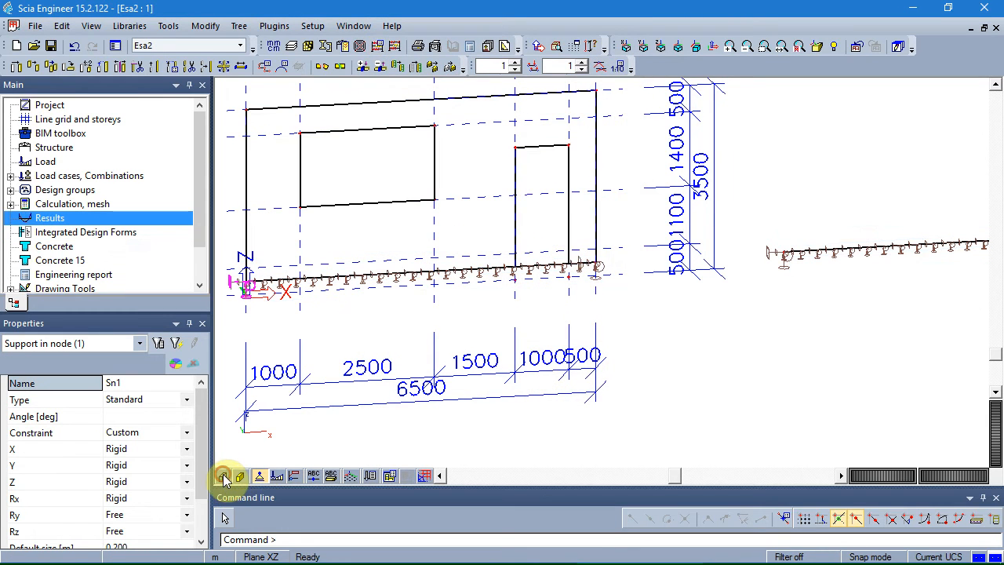
click(644, 47)
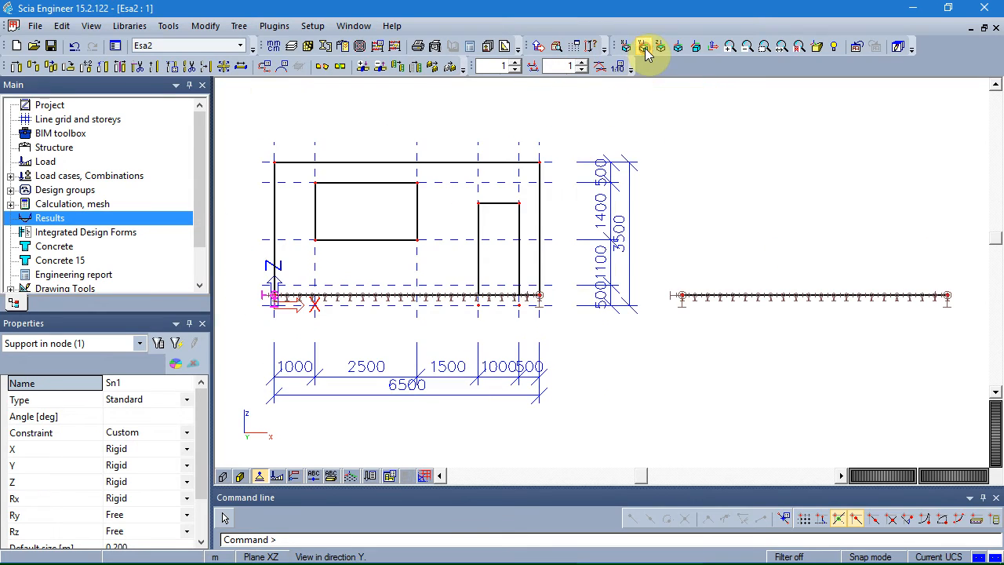
Step: Display the Rz support reactions for LC1 with Extreme set to No
click(48, 220)
click(70, 179)
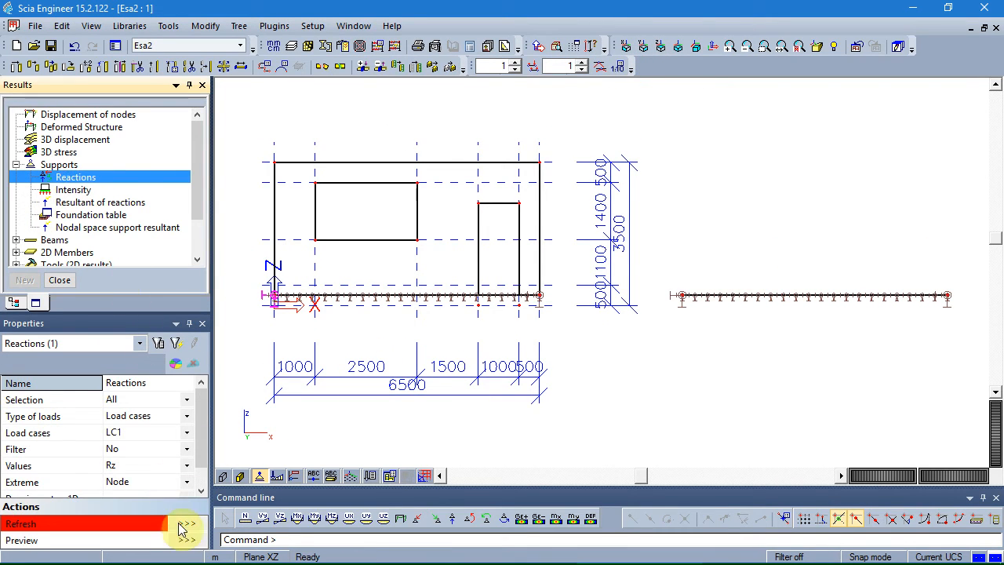
click(187, 527)
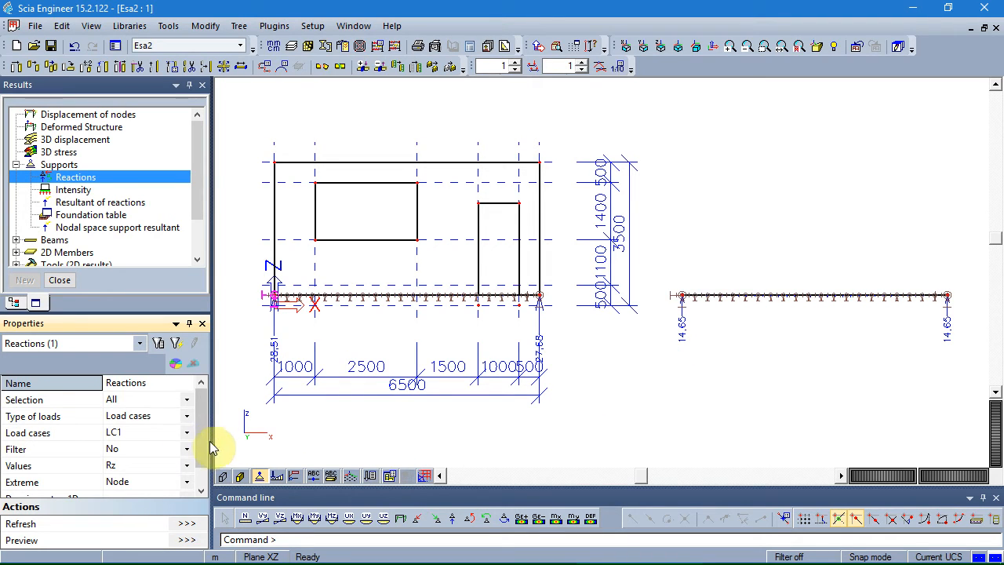
scroll(199, 466, down, 2)
click(187, 449)
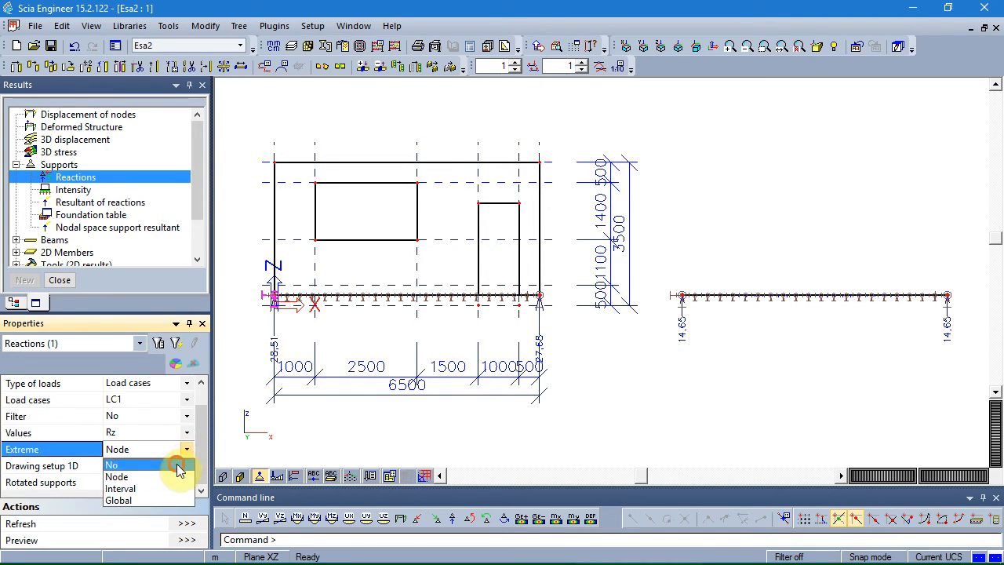
click(177, 466)
click(184, 524)
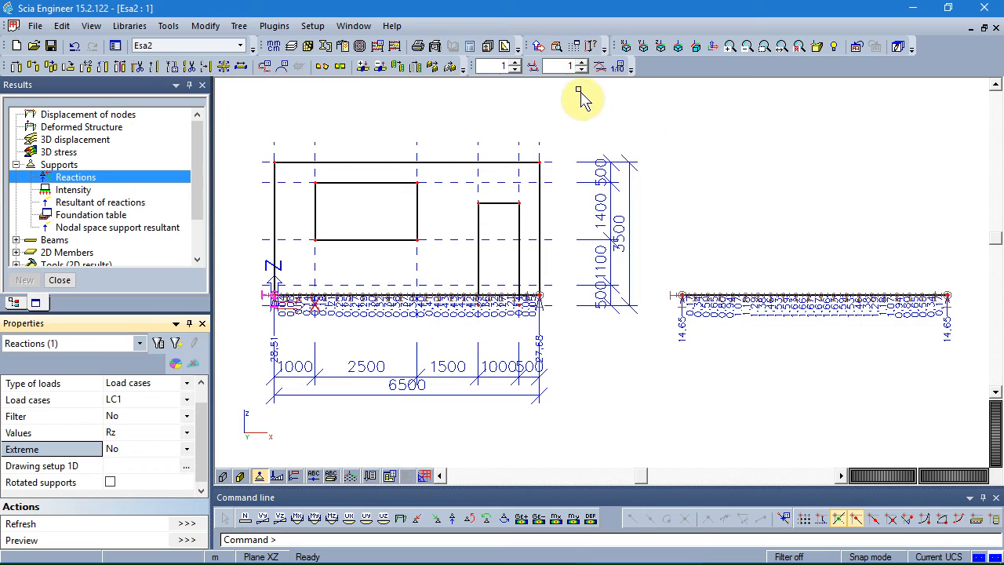
Step: Set the result drawing scale to 8 and compare the reactions along the wall's and the comparison beam's line supports
click(581, 63)
click(581, 64)
click(581, 64)
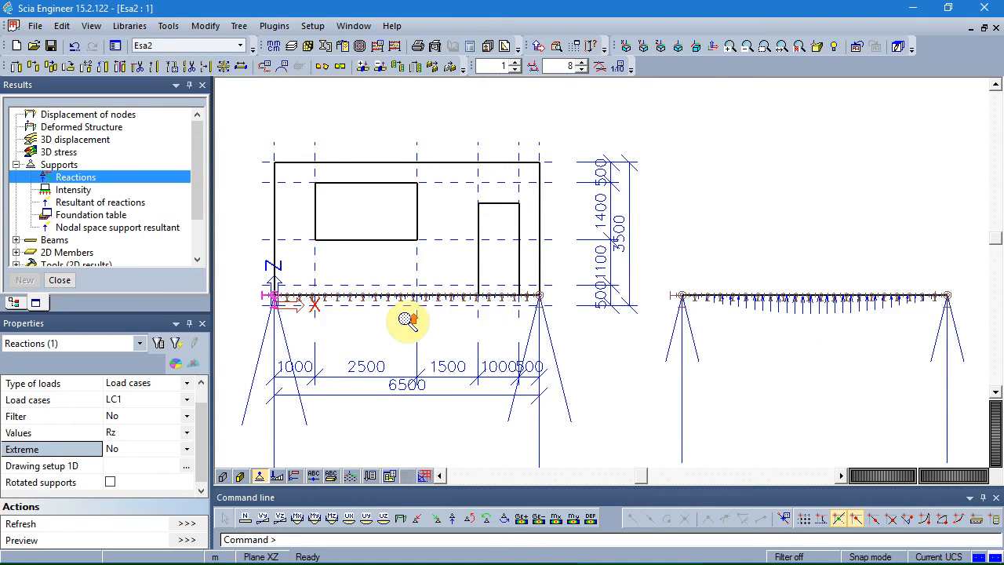
scroll(401, 318, up, 1)
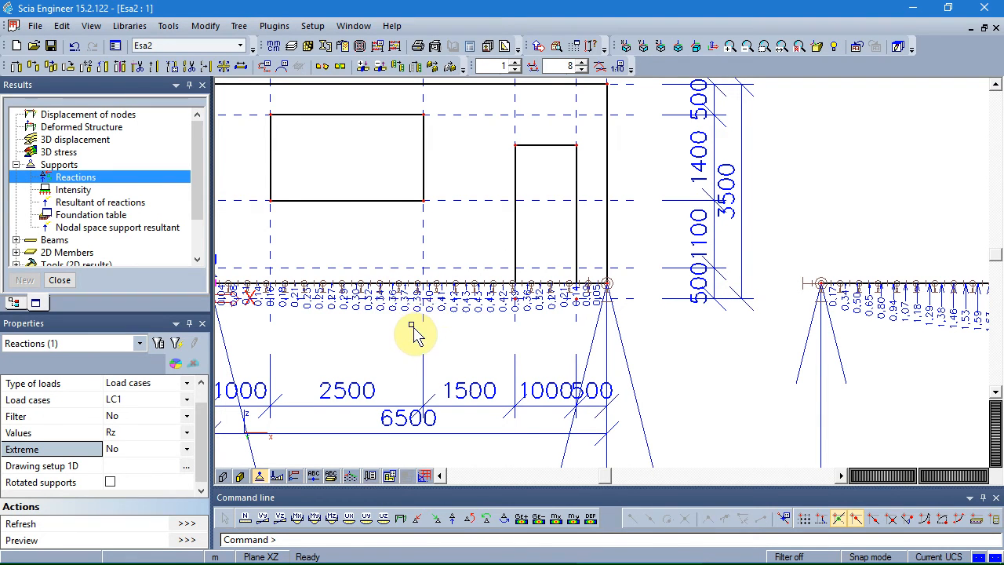
scroll(400, 337, down, 2)
middle_drag(432, 296, 455, 268)
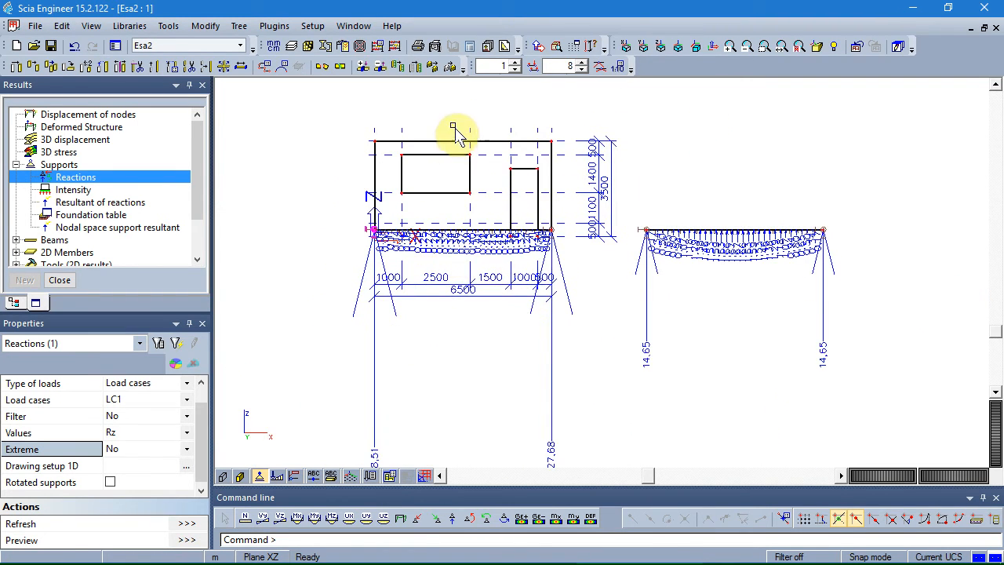
Step: Show the loads and display the U global 3D displacement for LC1 with the drawing scale reduced to 1
click(278, 479)
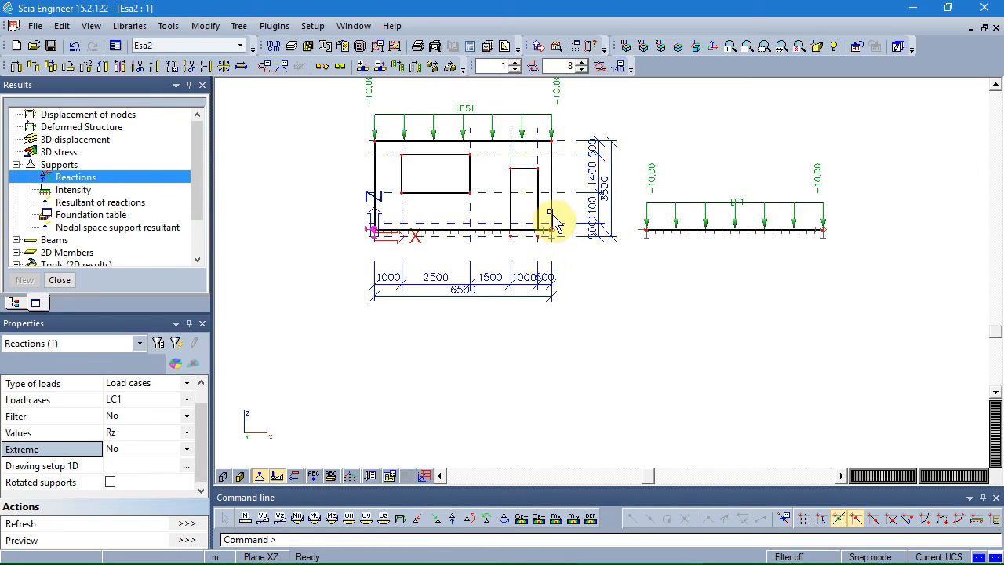
click(47, 139)
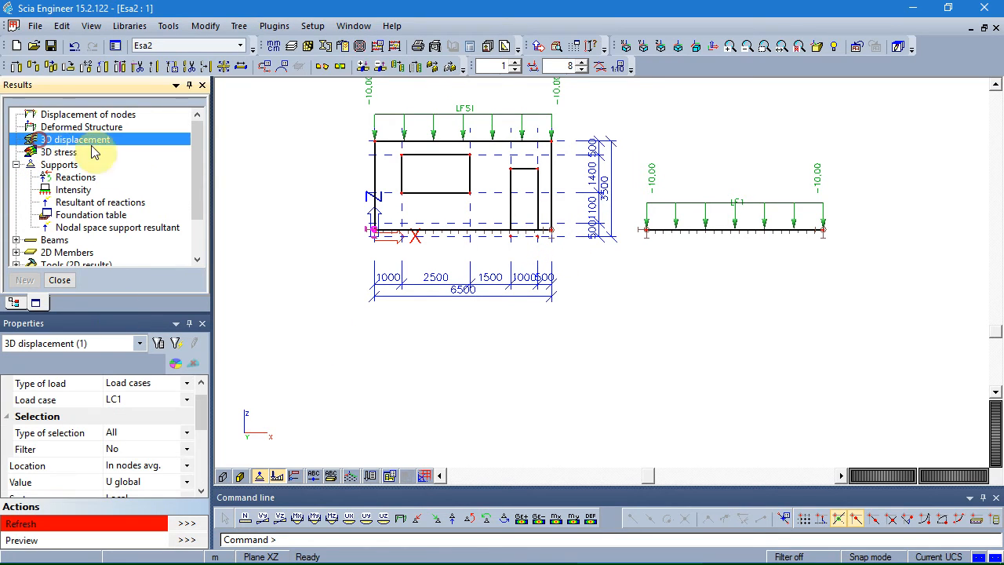
drag(203, 420, 208, 475)
click(187, 522)
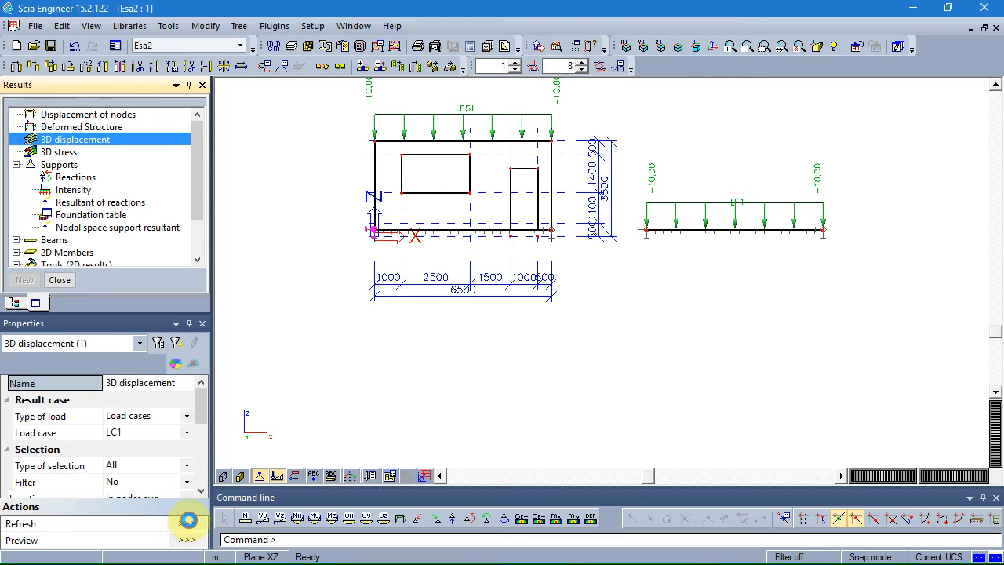
click(582, 70)
click(581, 69)
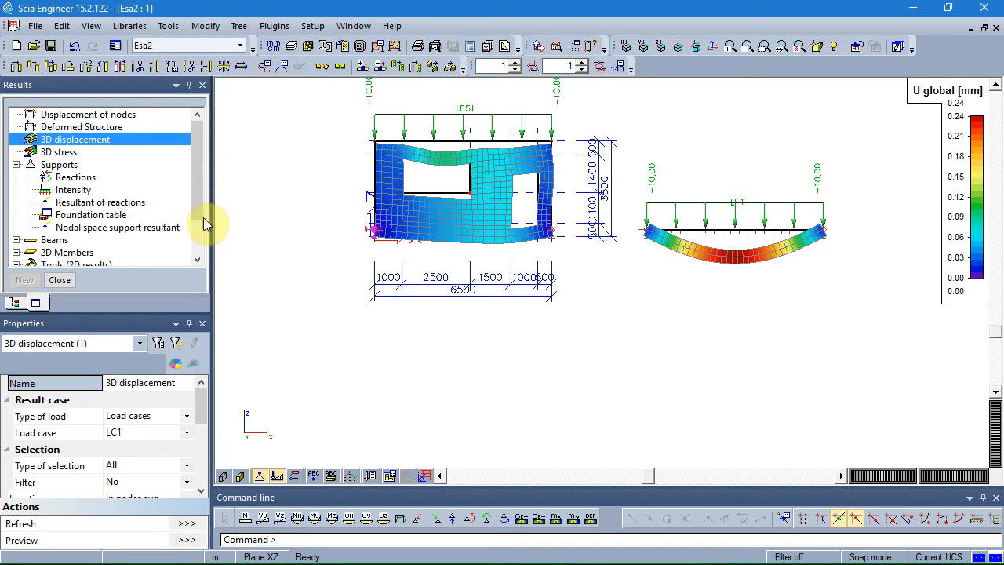
Step: Display the 2D member internal forces for LC1 as principal magnitudes with the value n1
click(17, 252)
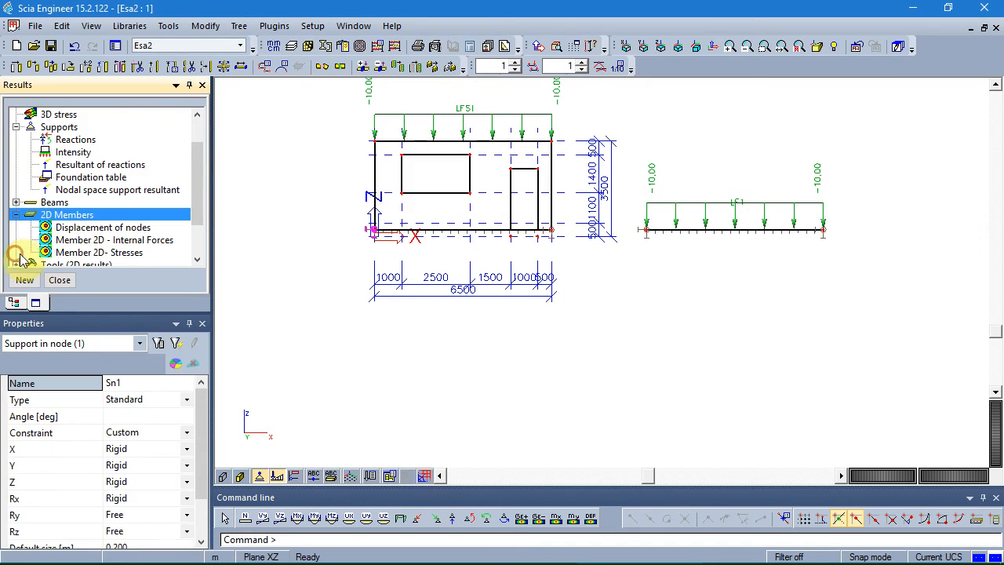
click(132, 240)
scroll(200, 210, down, 1)
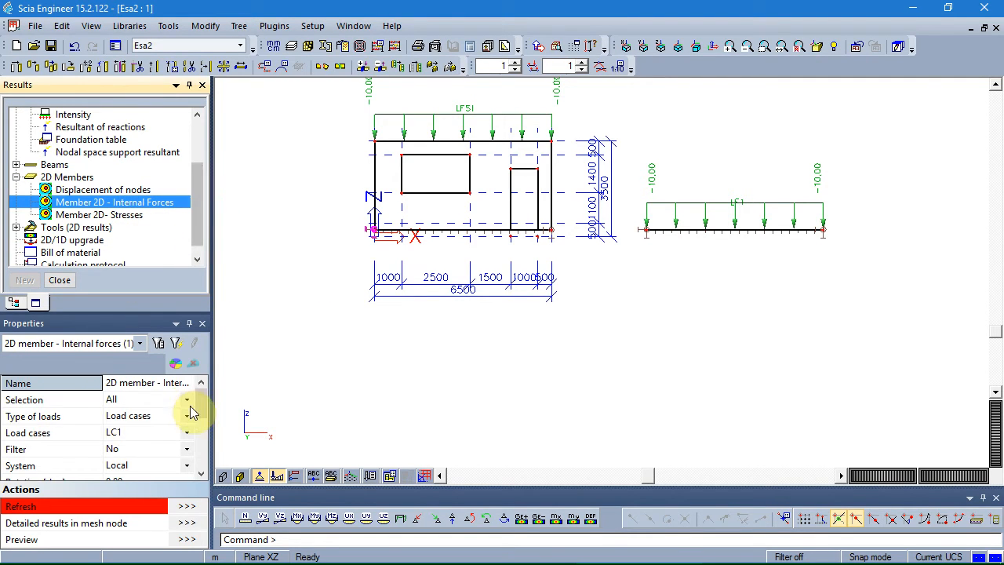
drag(197, 410, 208, 437)
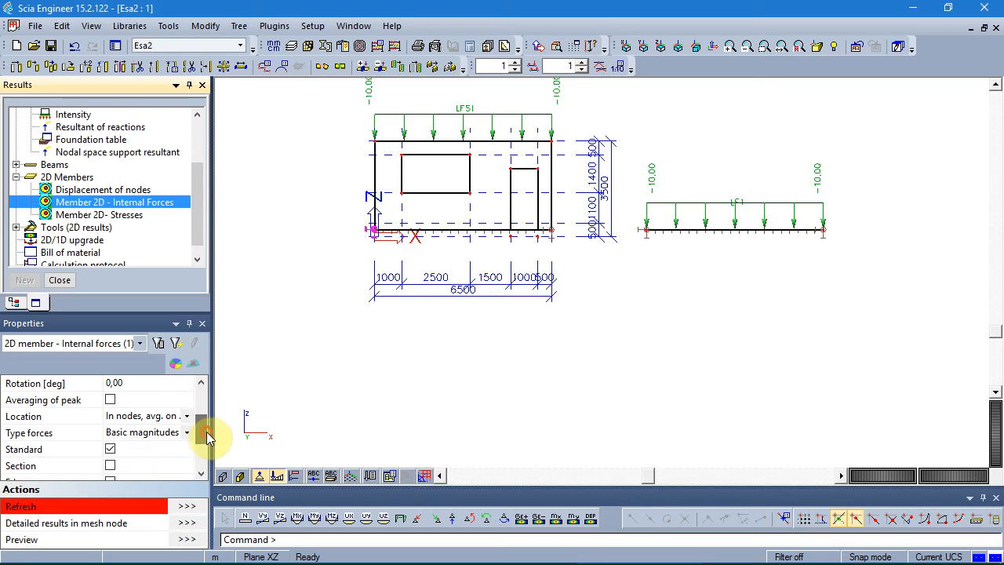
click(187, 433)
click(187, 460)
scroll(185, 458, down, 1)
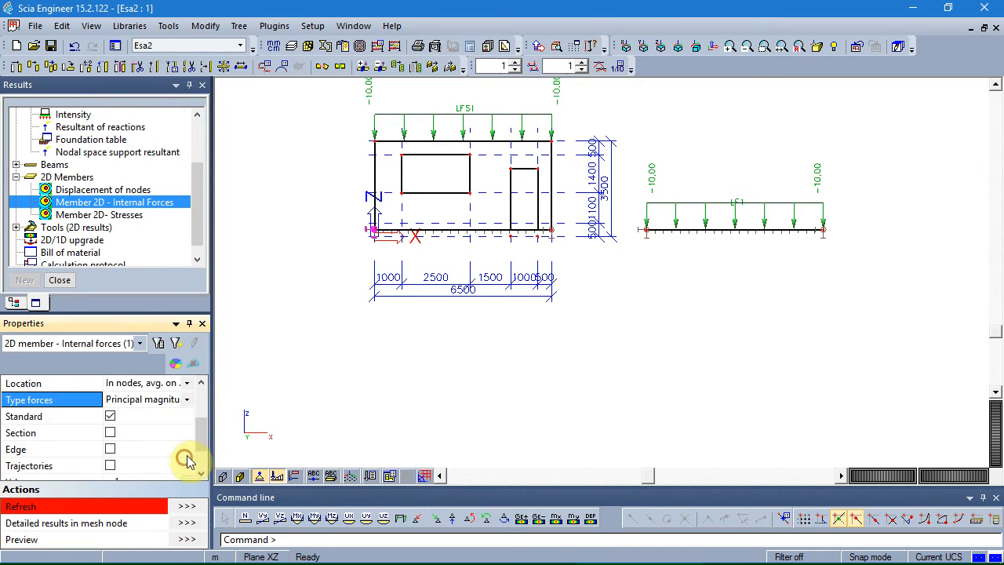
scroll(201, 441, down, 2)
click(186, 451)
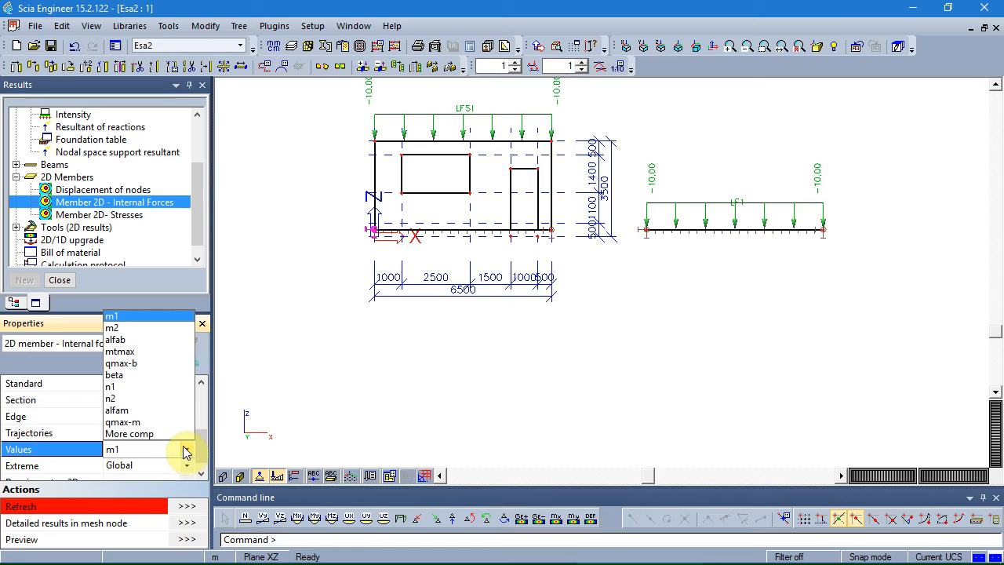
click(157, 386)
drag(200, 442, 200, 428)
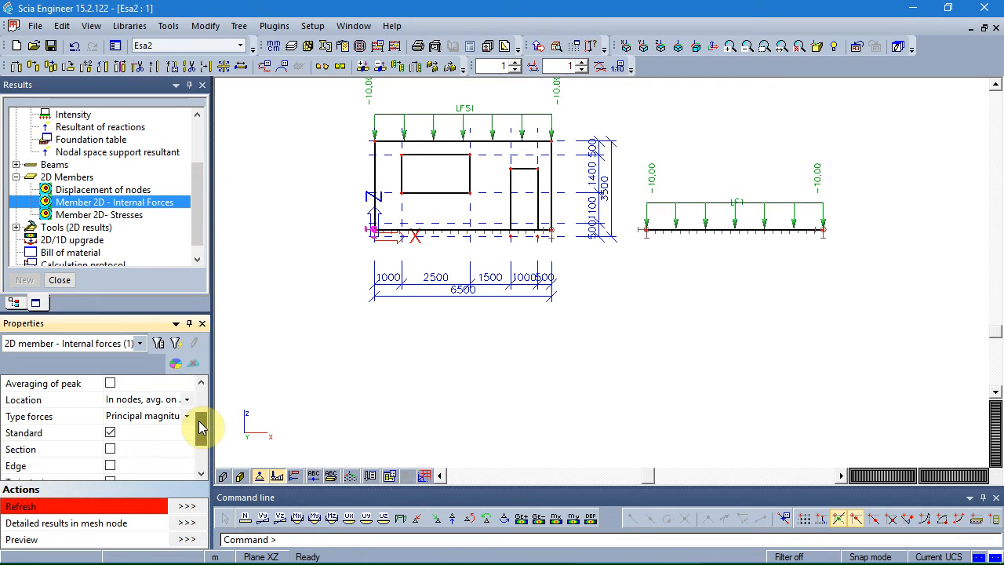
click(189, 506)
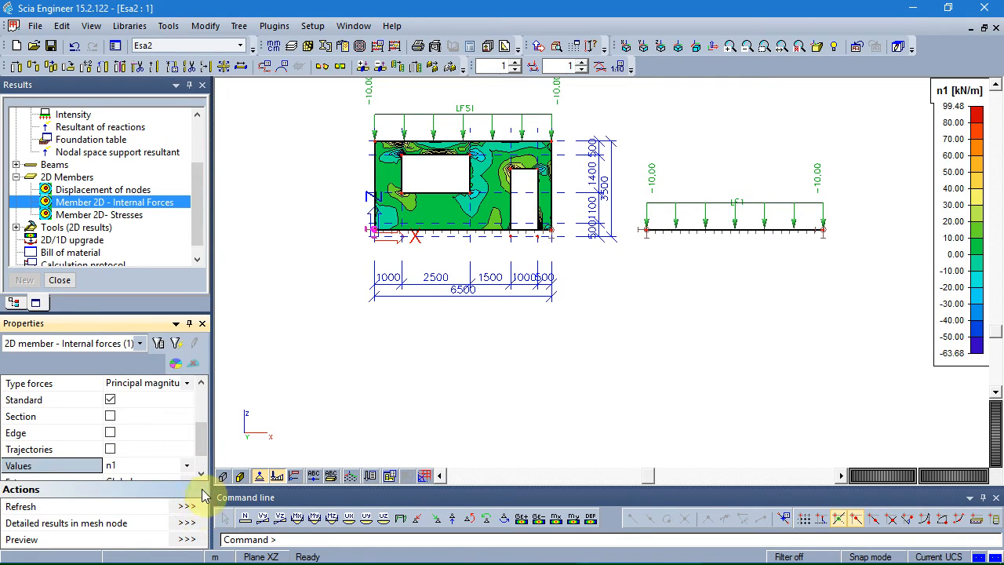
Step: Switch the n1 display from standard results to trajectories and redraw it on the wall
mouse_move(202, 448)
mouse_down()
mouse_move(203, 430)
mouse_move(199, 446)
mouse_up()
click(110, 433)
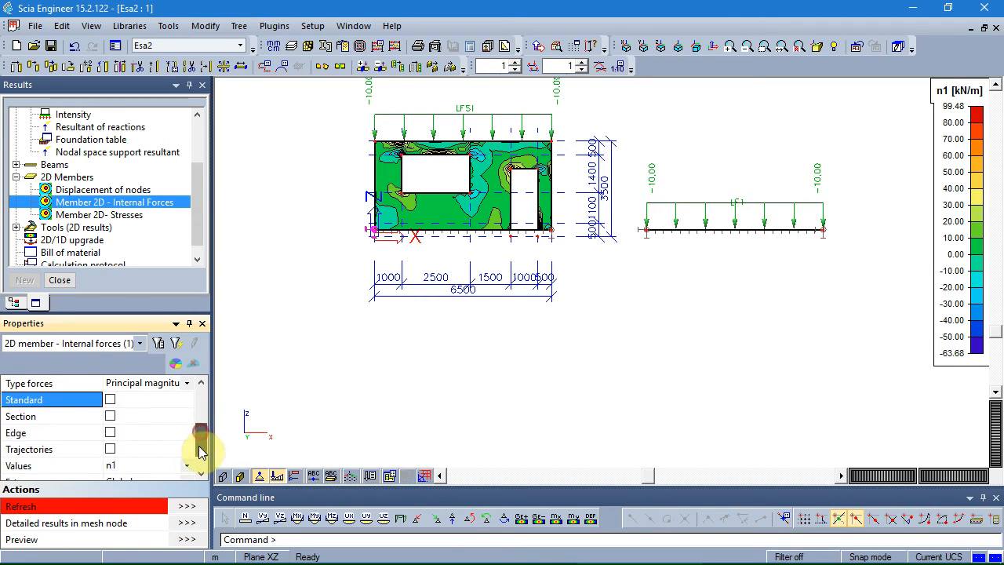
click(110, 449)
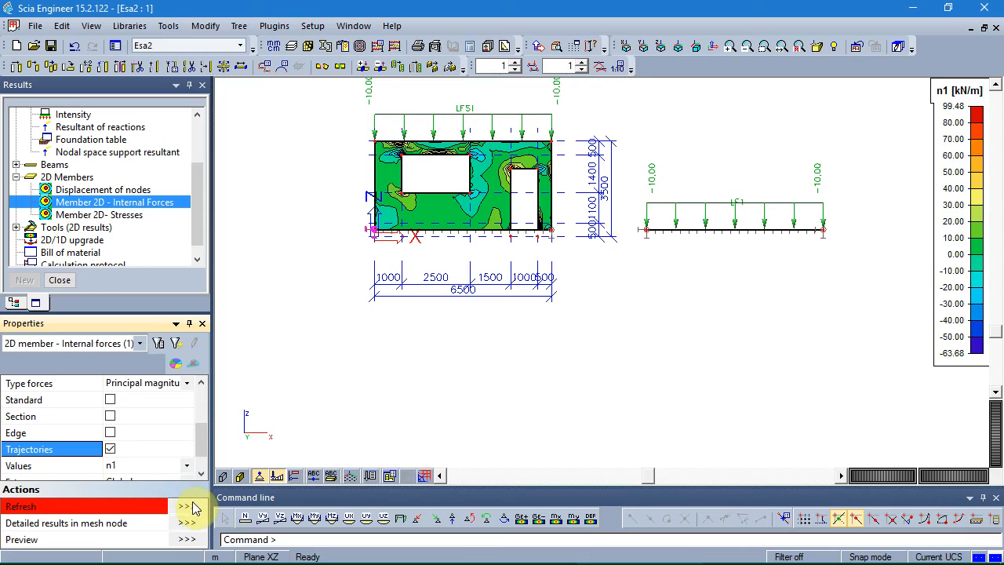
click(194, 508)
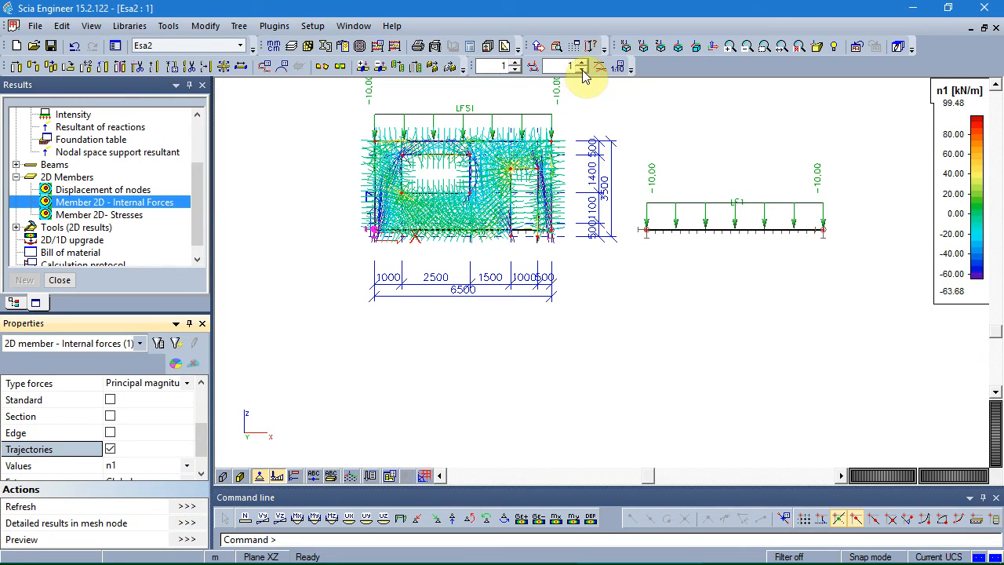
Step: Reduce the result drawing scale to 0.25, examine the n1 trajectories on the wall and close the results
scroll(464, 129, up, 5)
middle_drag(463, 128, 571, 147)
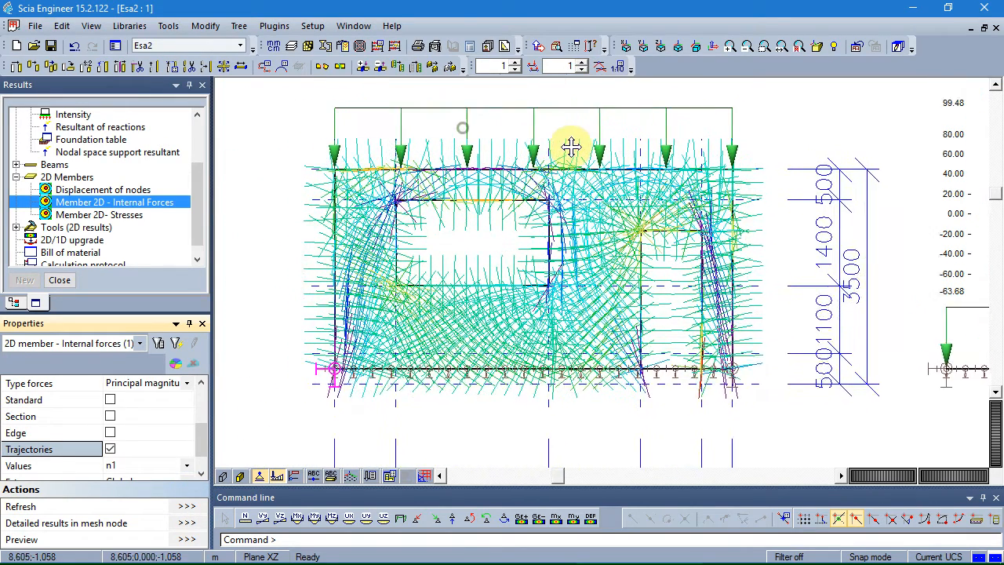
click(582, 70)
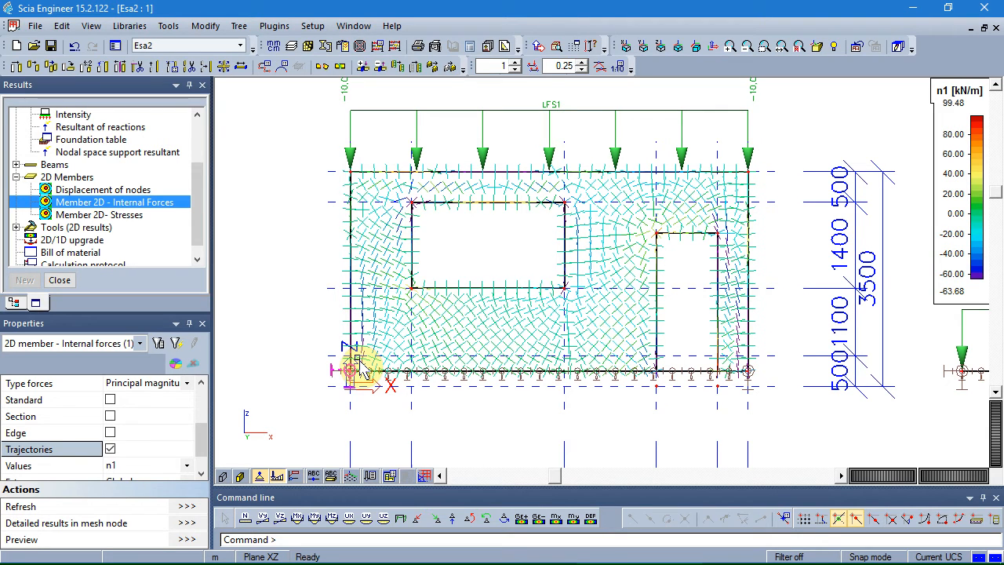
click(59, 280)
Step: Copy the wall with its openings, supports and line load to a position straight below the original, including the additional data
scroll(392, 314, down, 3)
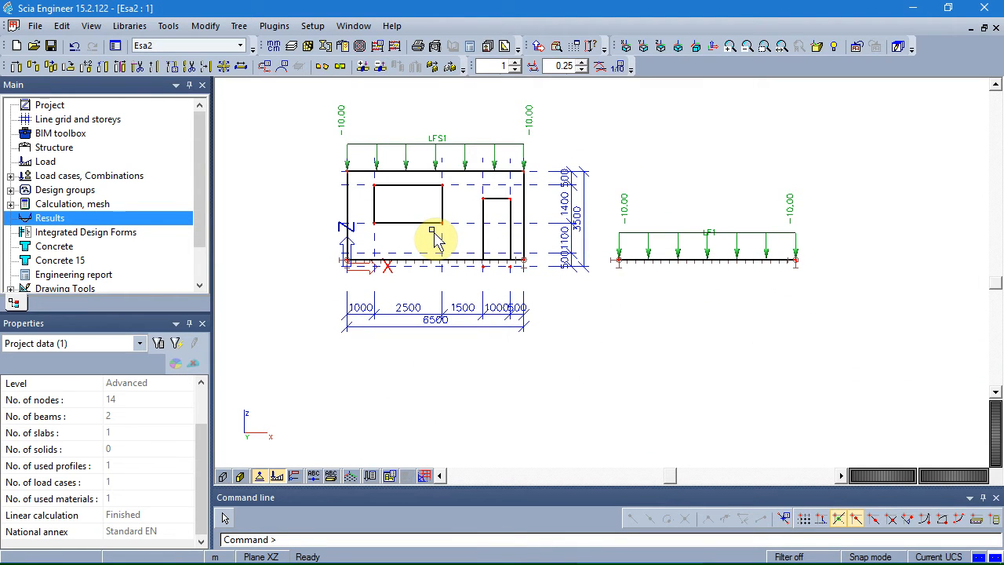
drag(300, 90, 594, 367)
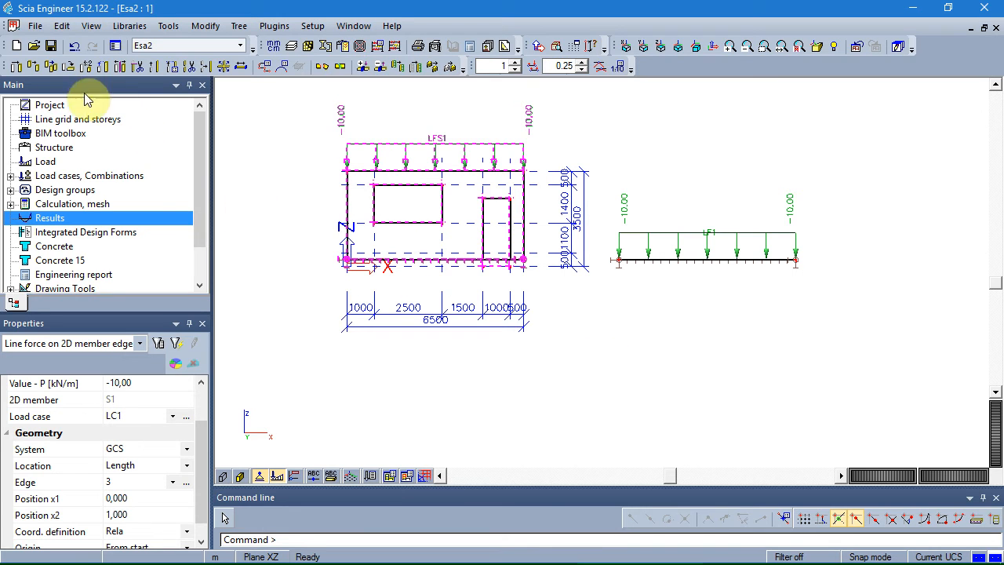
click(34, 66)
click(294, 182)
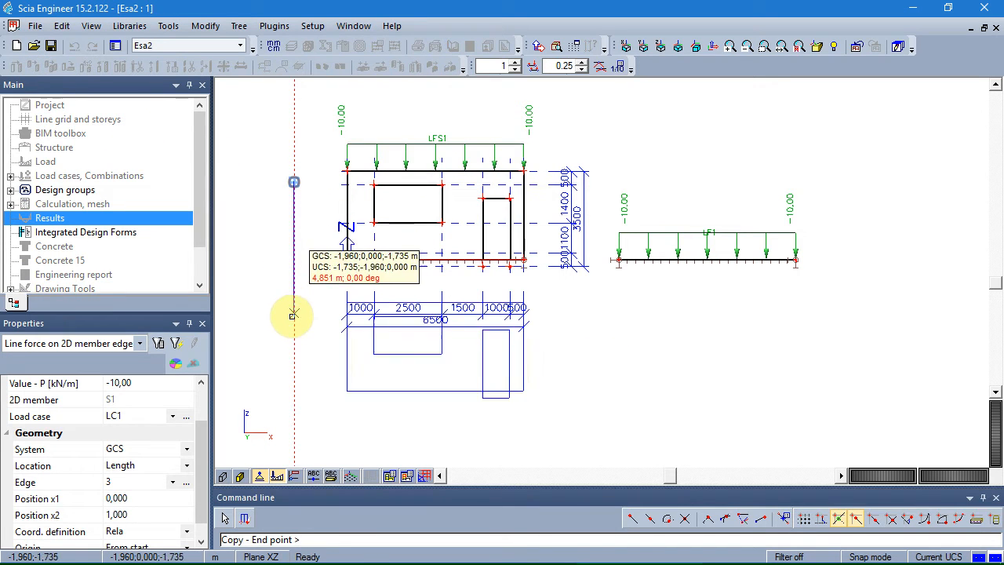
click(294, 369)
click(524, 346)
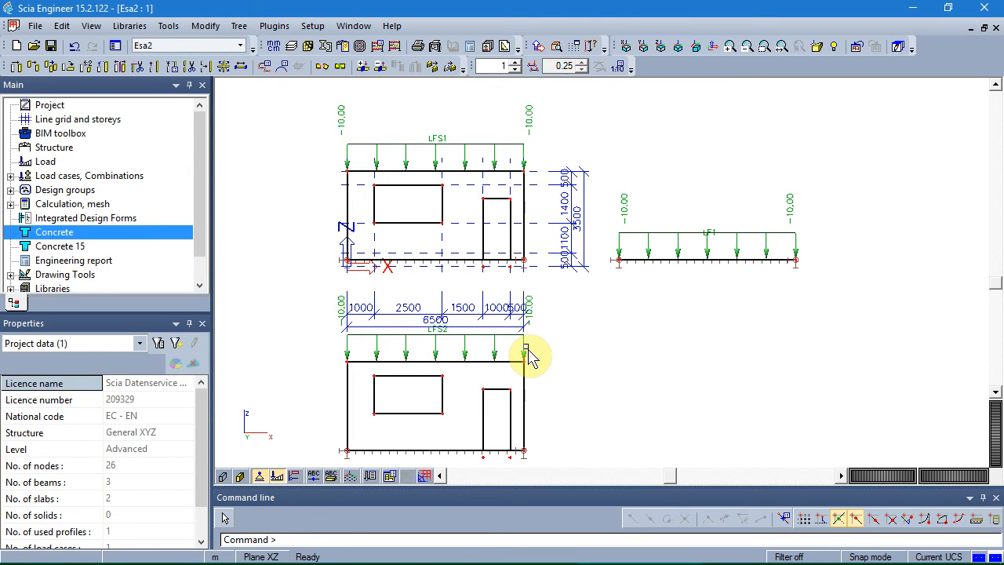
Step: Copy the lower wall 10 m horizontally toward the comparison beam's side, including its supports and load
scroll(531, 357, down, 3)
mouse_move(557, 393)
mouse_down()
mouse_move(387, 330)
mouse_move(369, 312)
mouse_up()
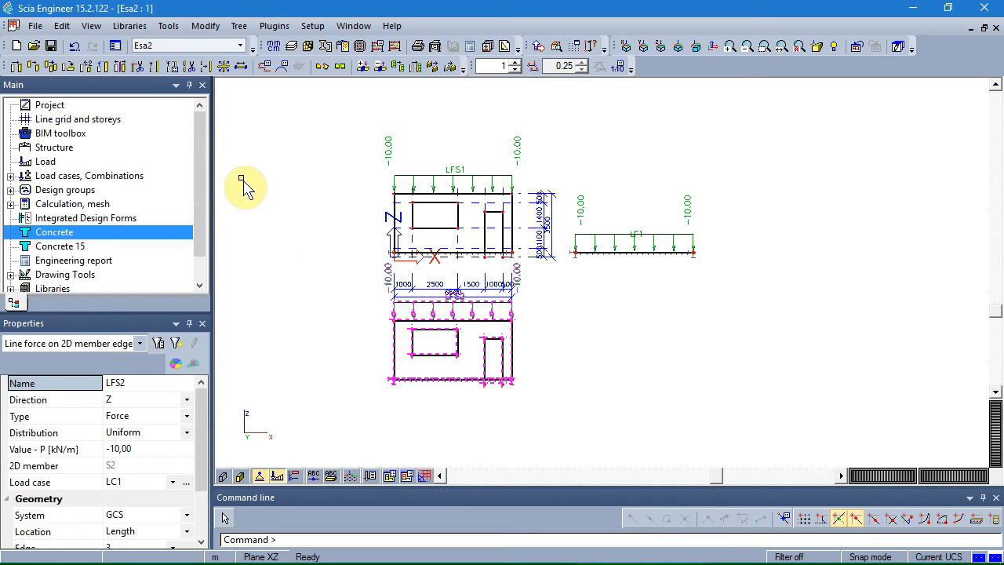
click(38, 66)
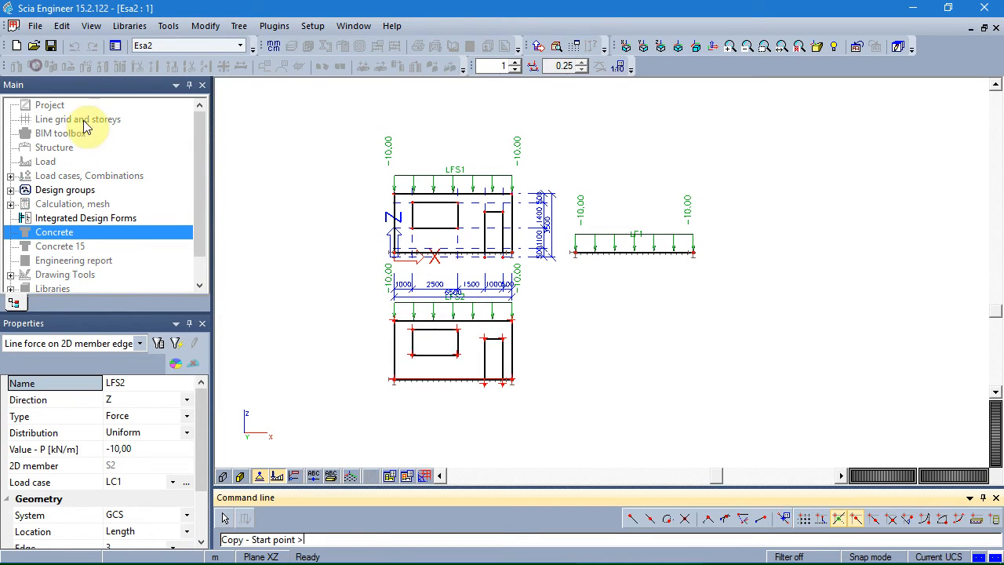
click(307, 415)
text(10)
key(Return)
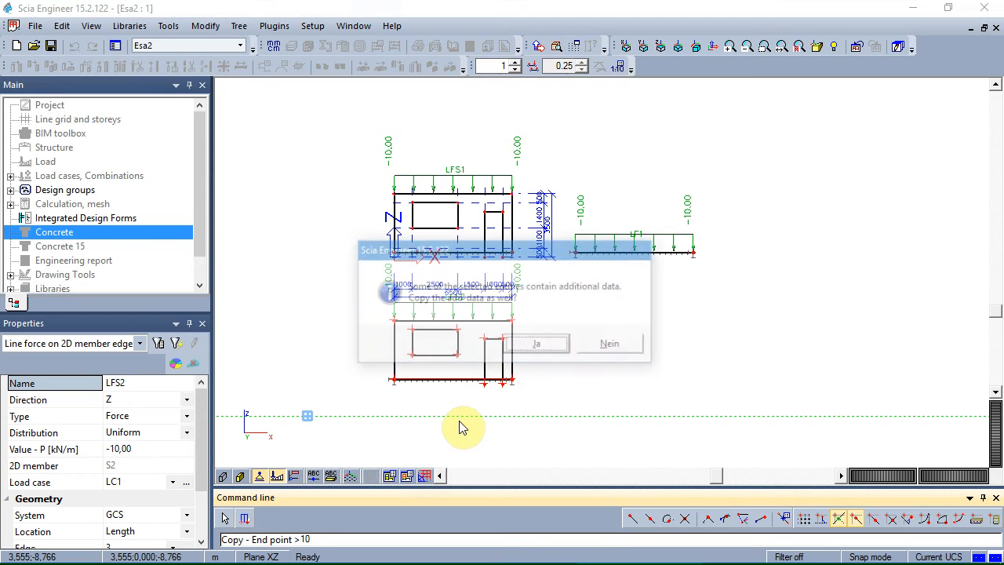
click(515, 342)
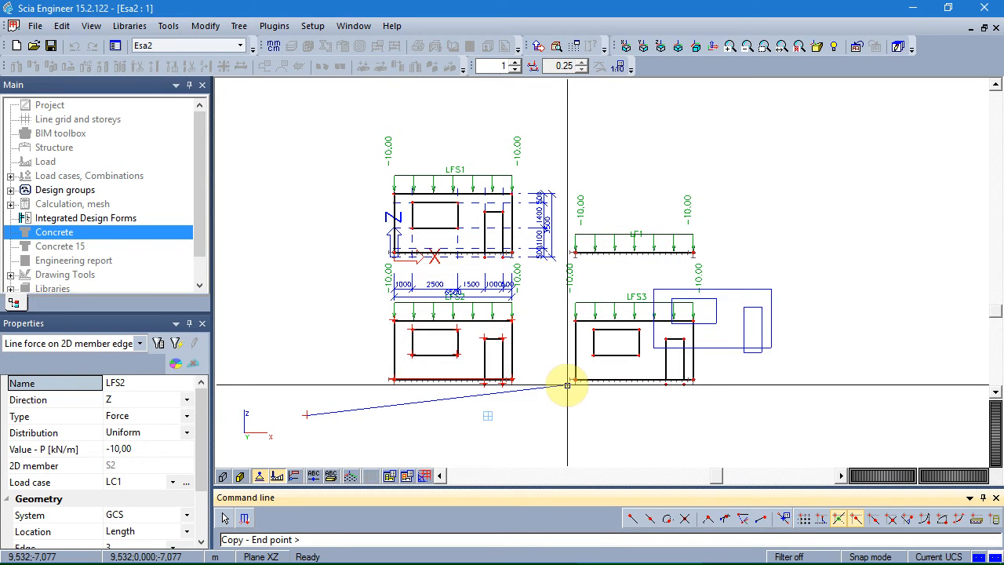
key(Escape)
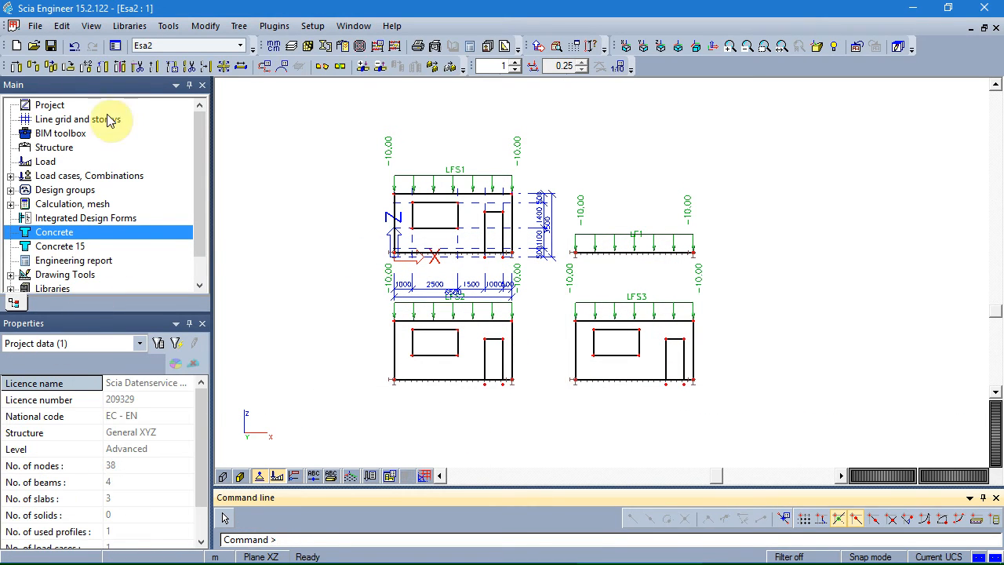
Step: Enable the Property modifiers functionality in the project data
double_click(60, 110)
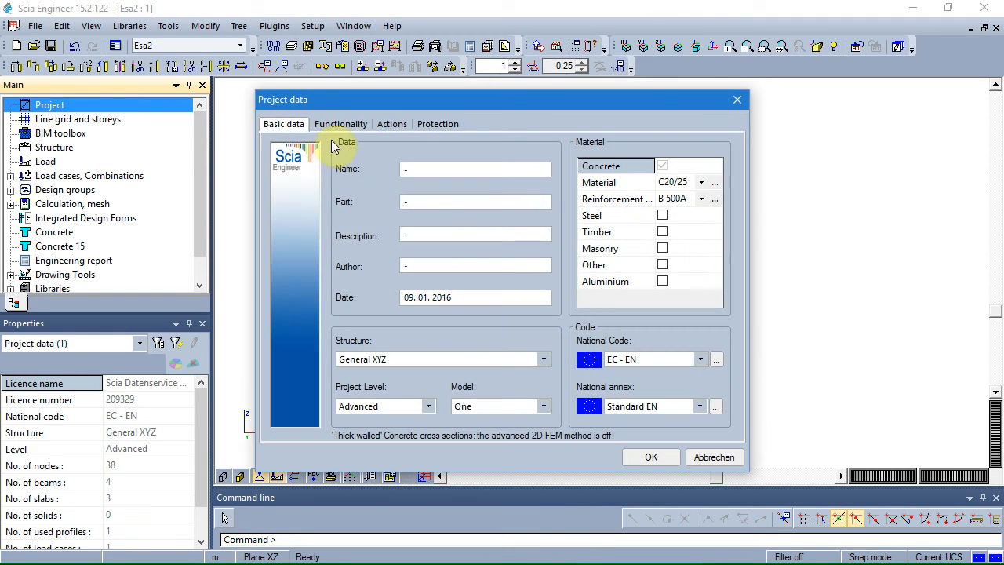
click(332, 127)
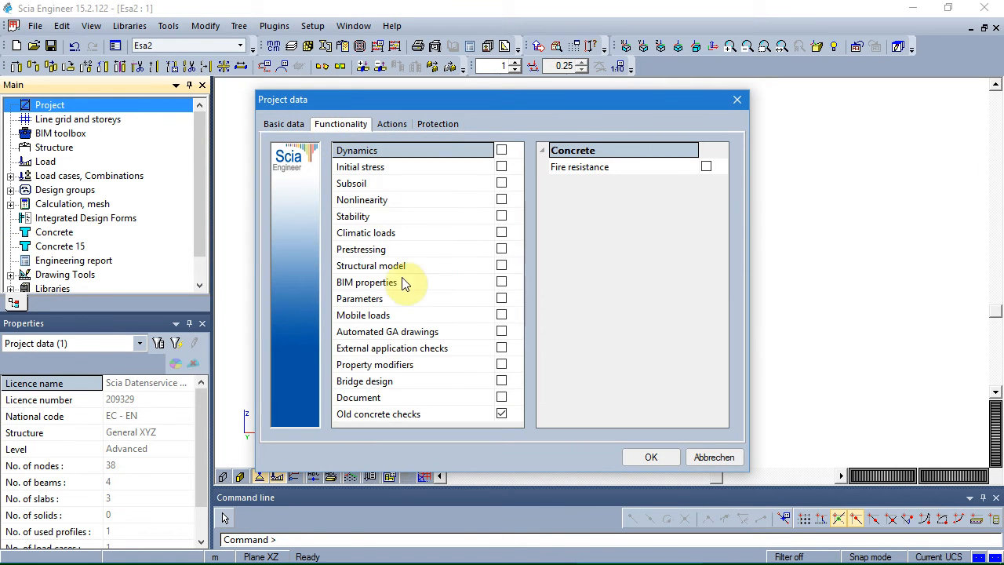
click(503, 365)
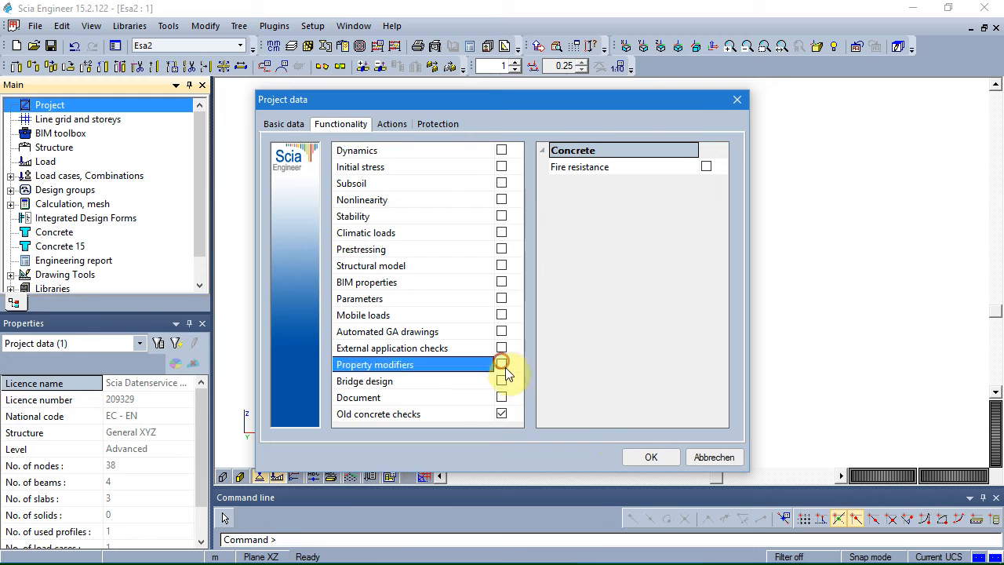
click(647, 456)
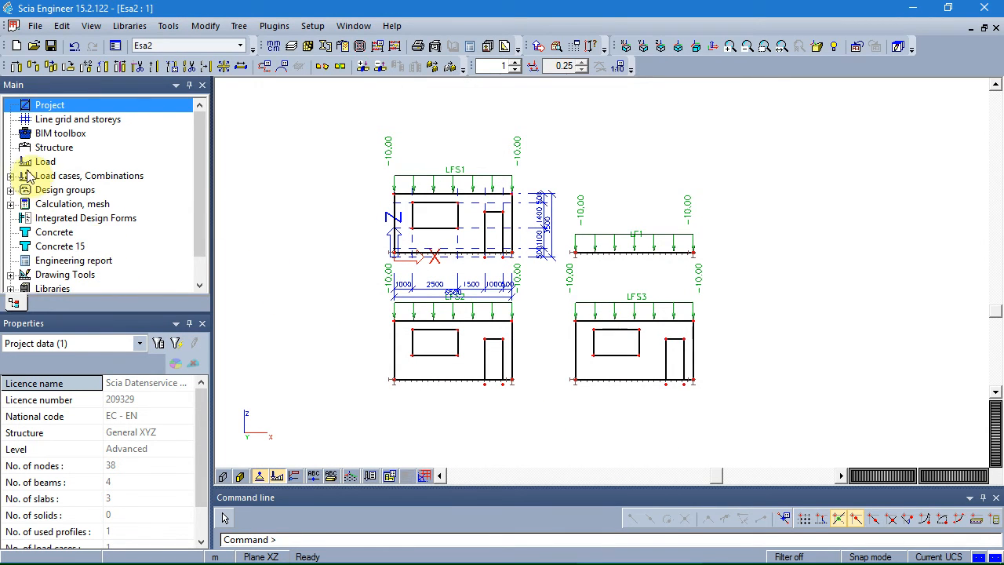
Step: Start a 2D property modifier and set the correction factor for d33 in its stiffness factors to 0.01
click(42, 151)
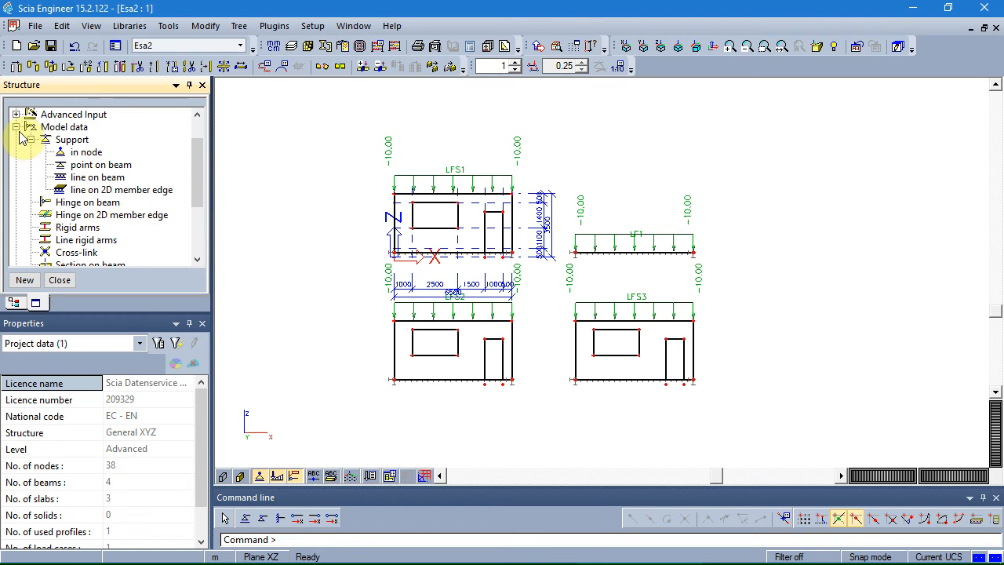
drag(197, 191, 196, 224)
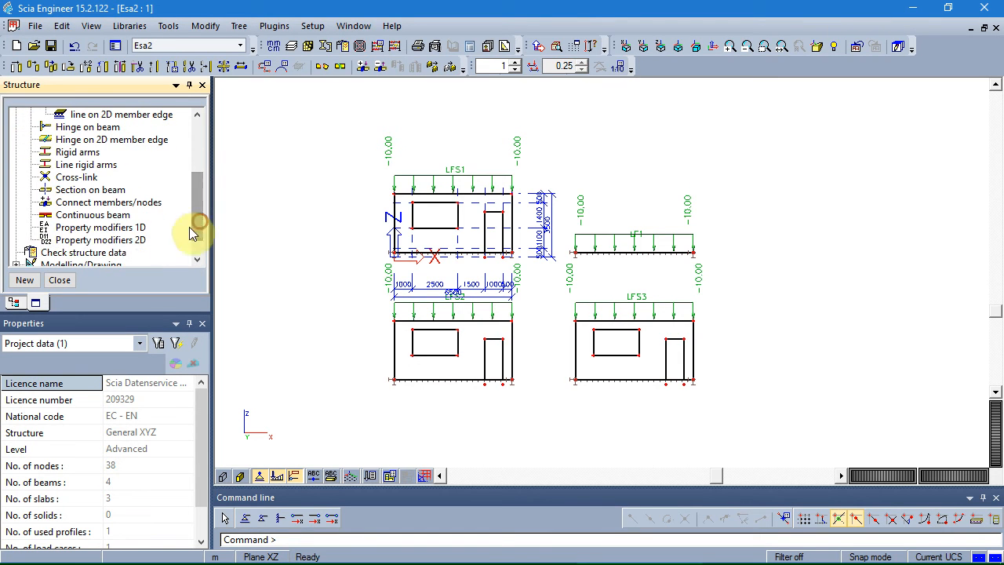
double_click(111, 241)
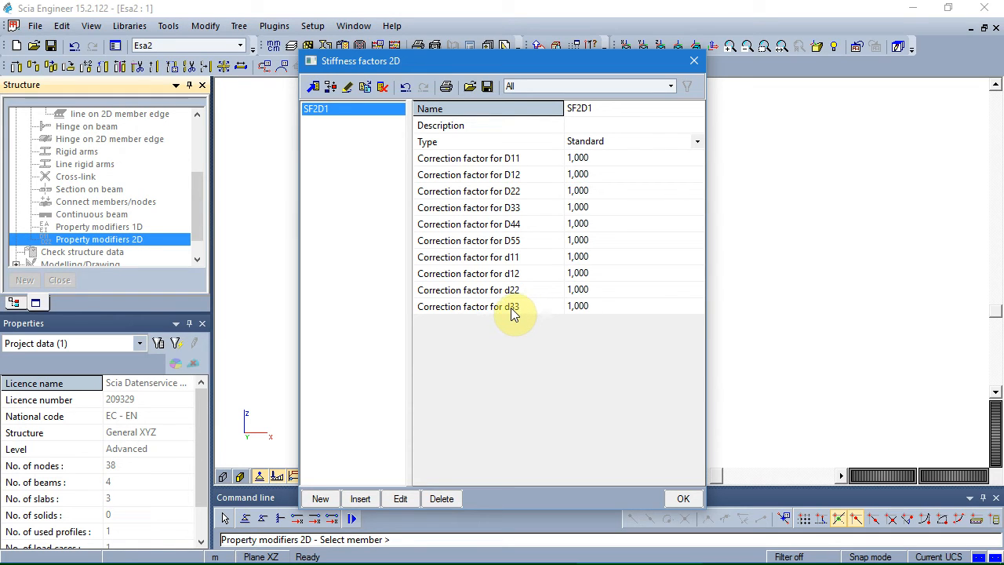
click(592, 307)
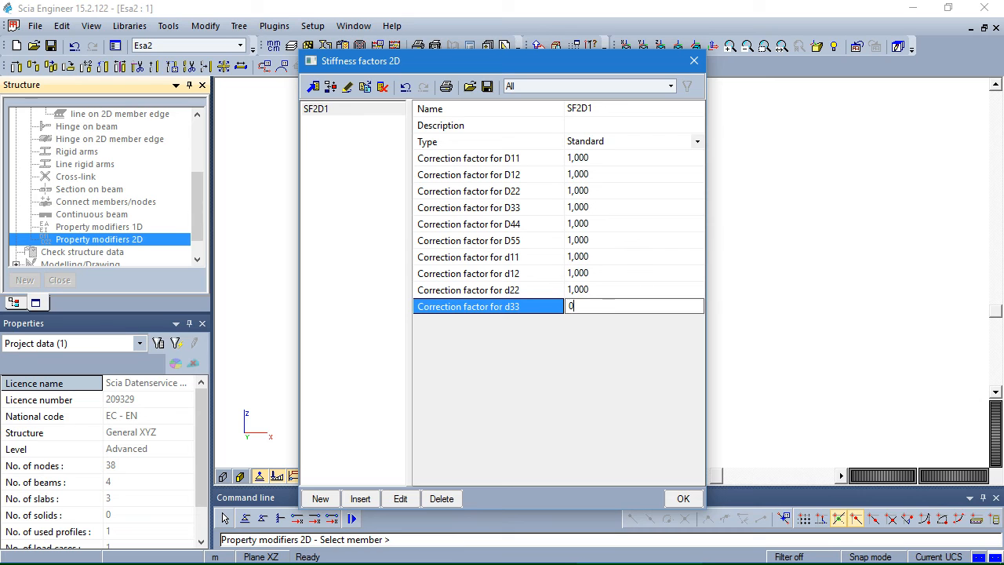
Step: Try to lower the correction factor for d33 to 0.001
click(592, 306)
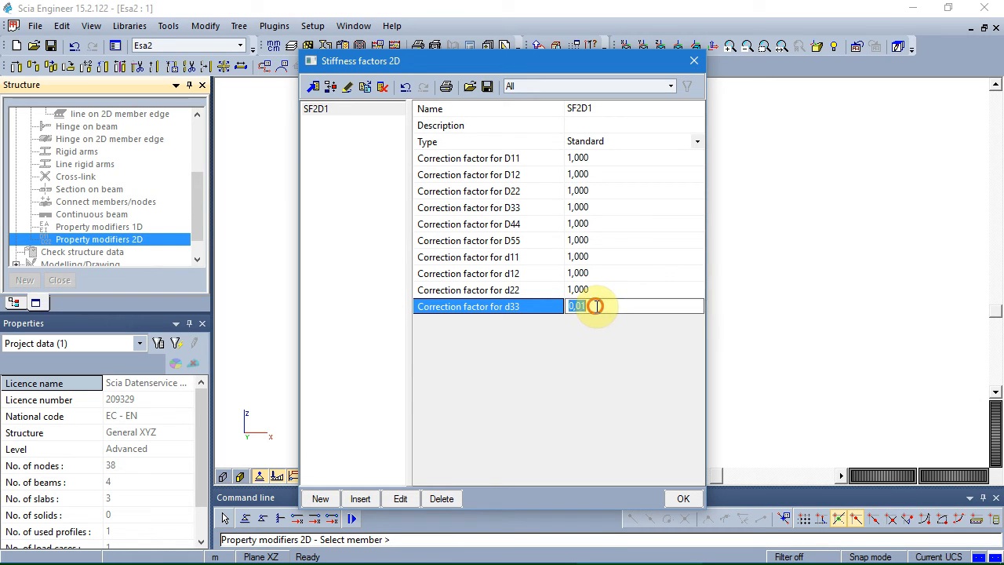
text(0)
key(Return)
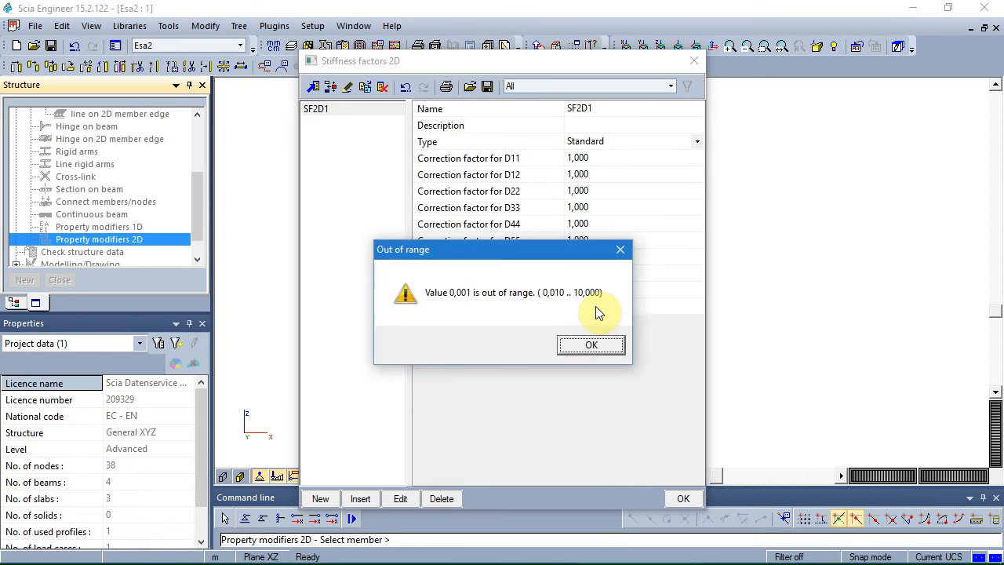
click(588, 346)
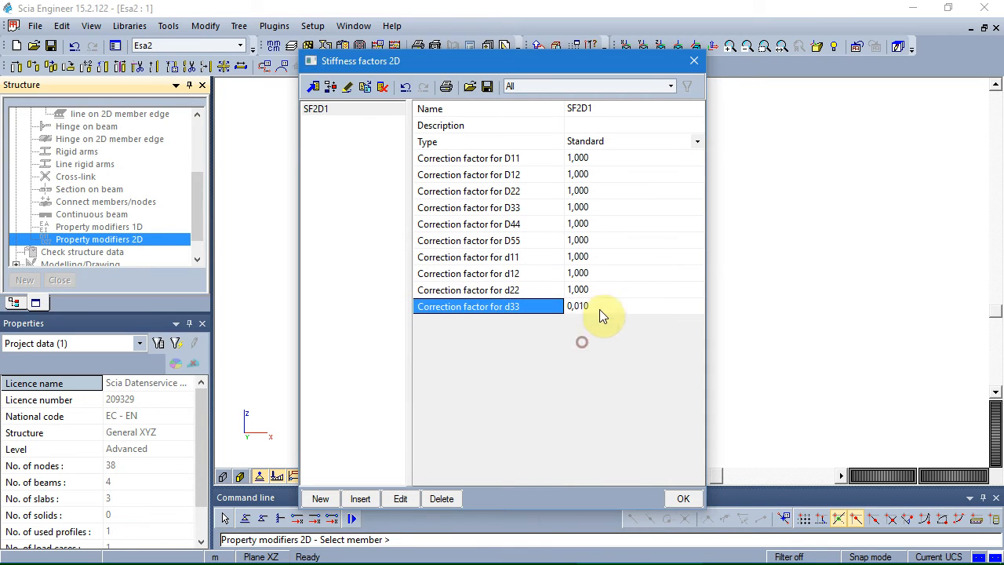
Step: Accept the stiffness factors SF2D1 and assign the 2D property modifier to wall S2, directly below the original wall
click(678, 498)
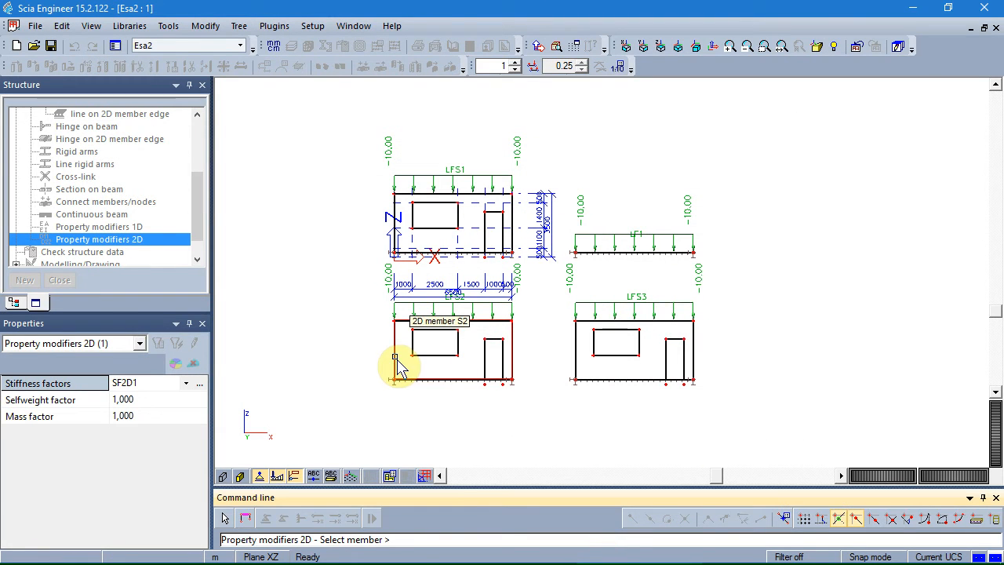
click(395, 358)
key(Escape)
click(484, 418)
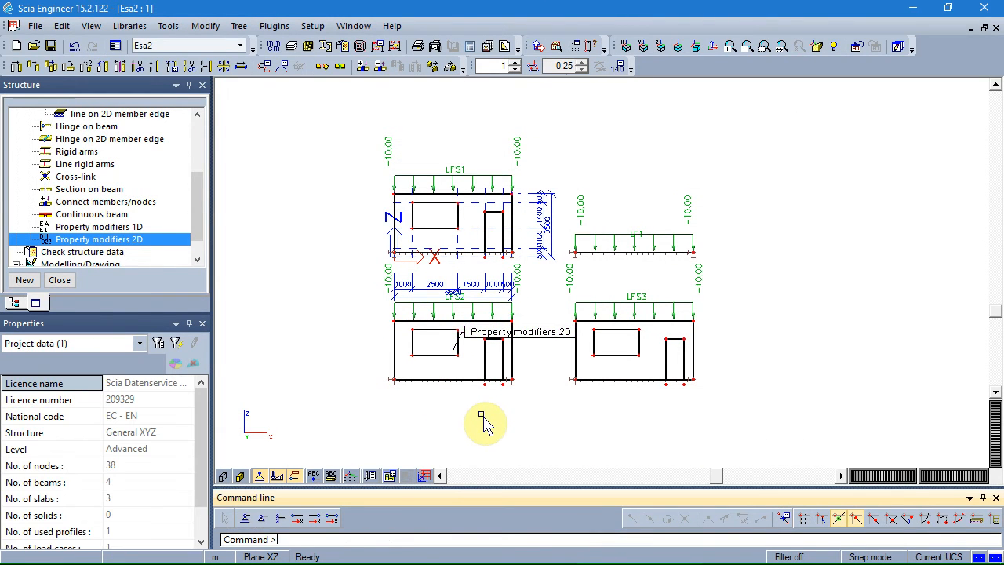
Step: Run the linear calculation and dismiss the end-of-analysis report
click(376, 45)
click(440, 435)
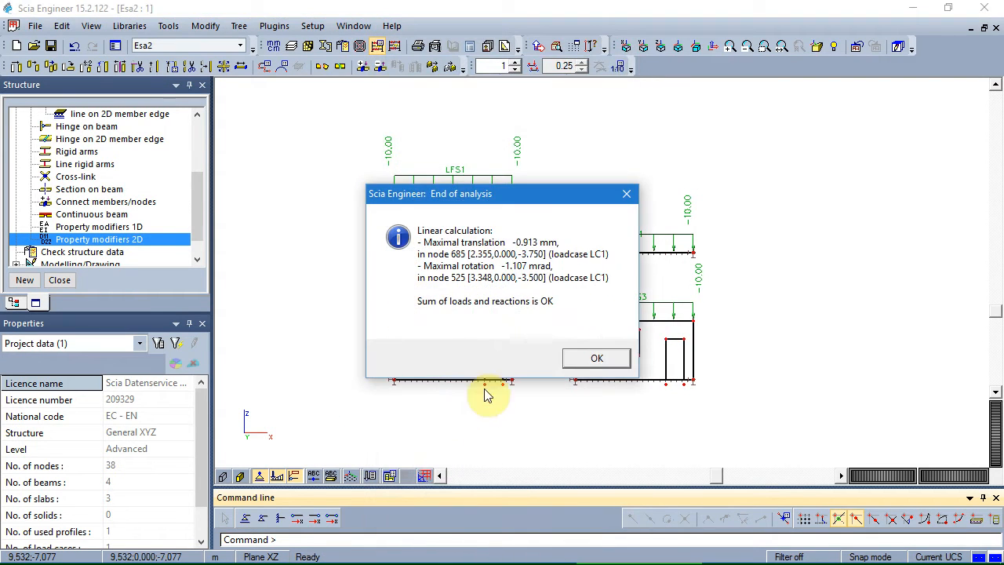
click(585, 361)
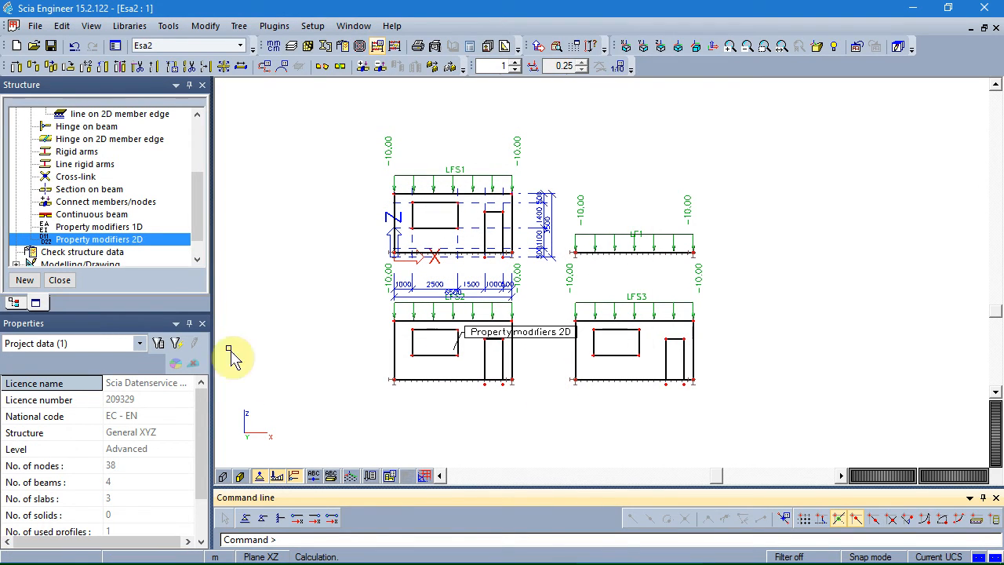
Step: Leave the structure input and display the Rz support reactions for LC1 on all walls and the beam
scroll(196, 225, down, 1)
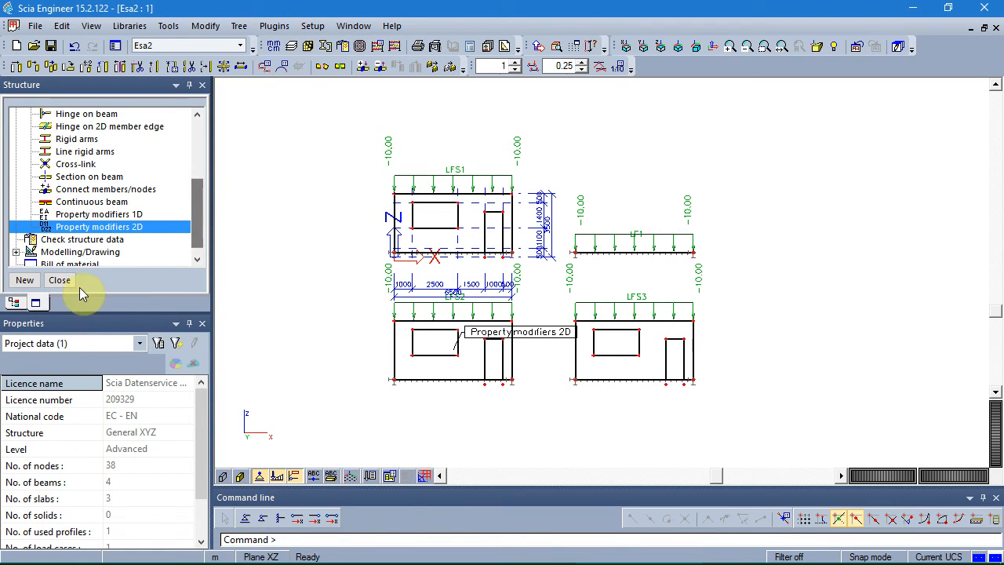
click(60, 280)
double_click(52, 218)
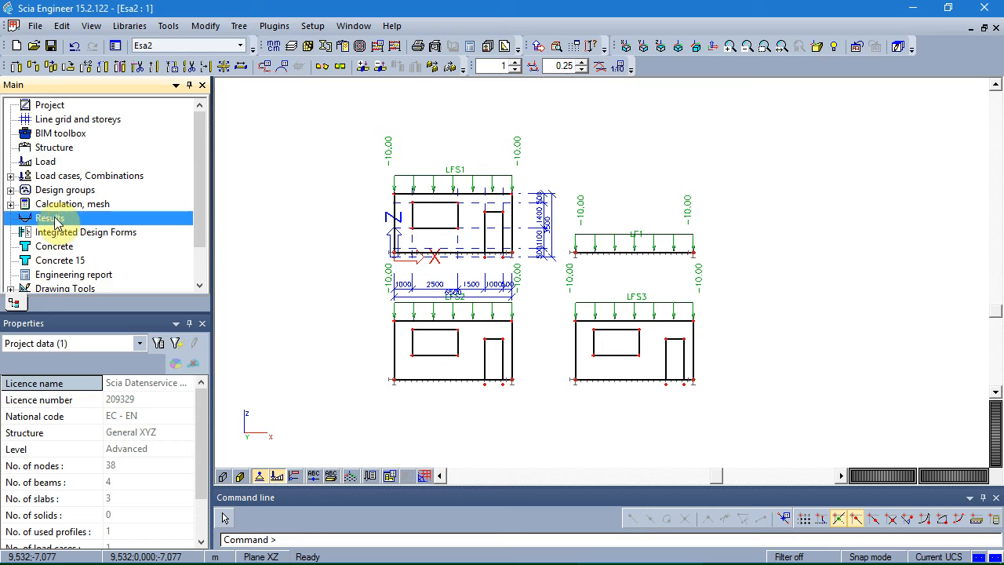
click(17, 227)
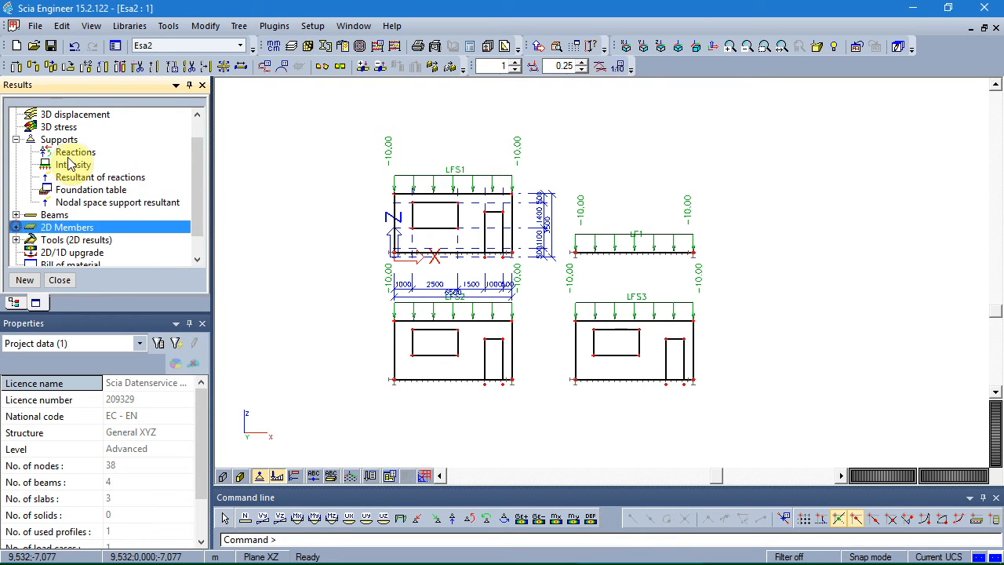
click(72, 152)
click(190, 524)
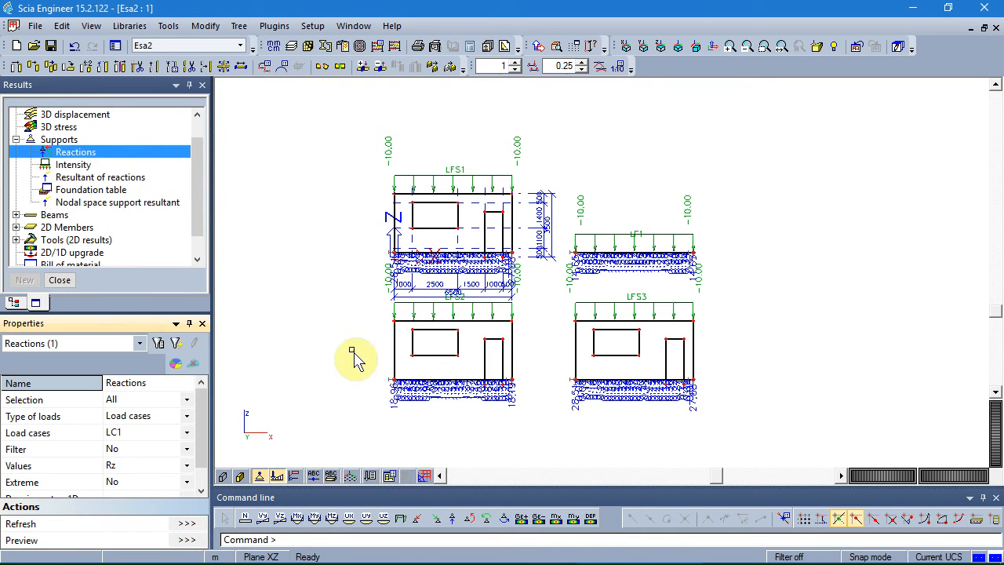
Step: Set the result drawing scale to 2 and examine the reactions along the original wall's base
scroll(437, 262, up, 5)
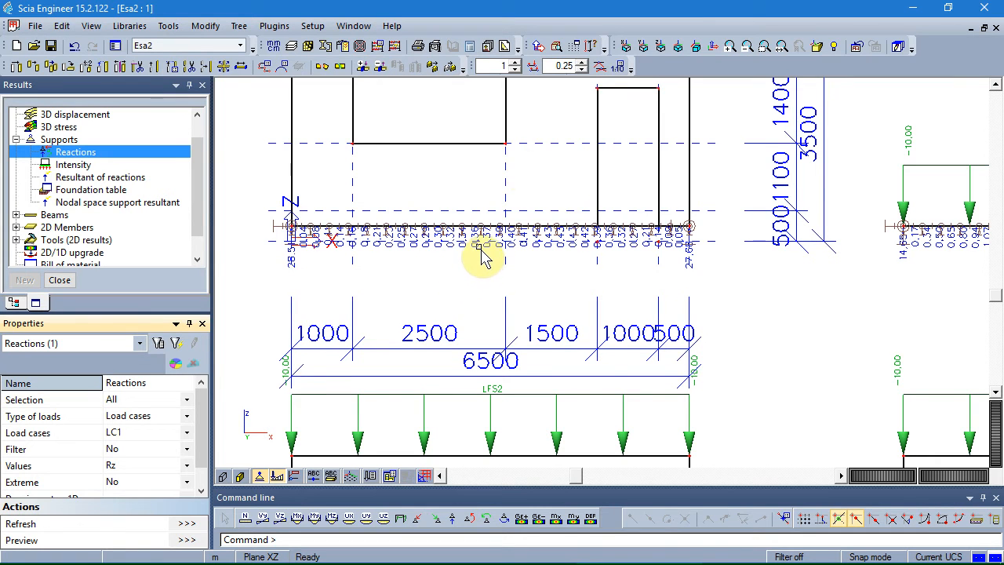
click(584, 63)
click(583, 63)
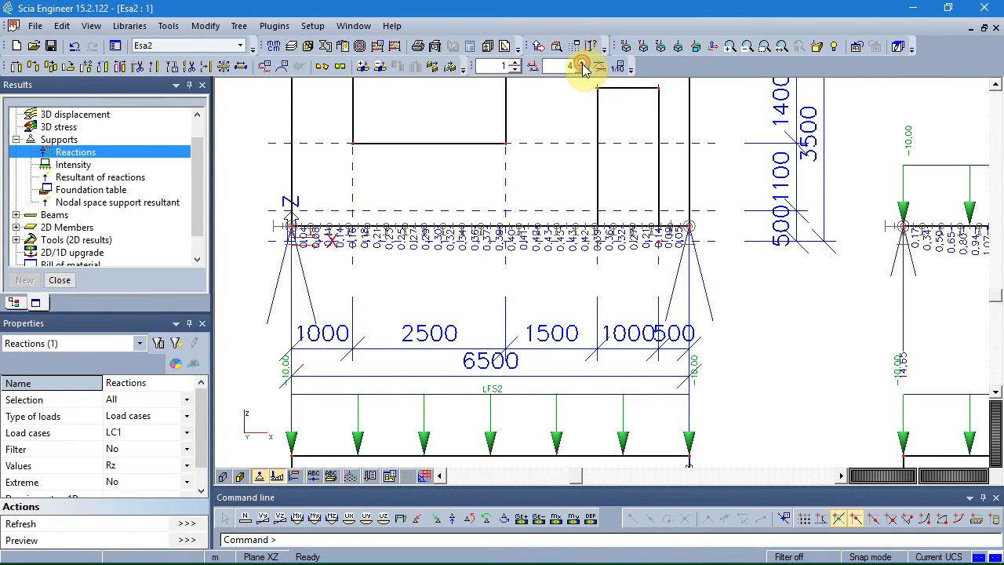
click(582, 71)
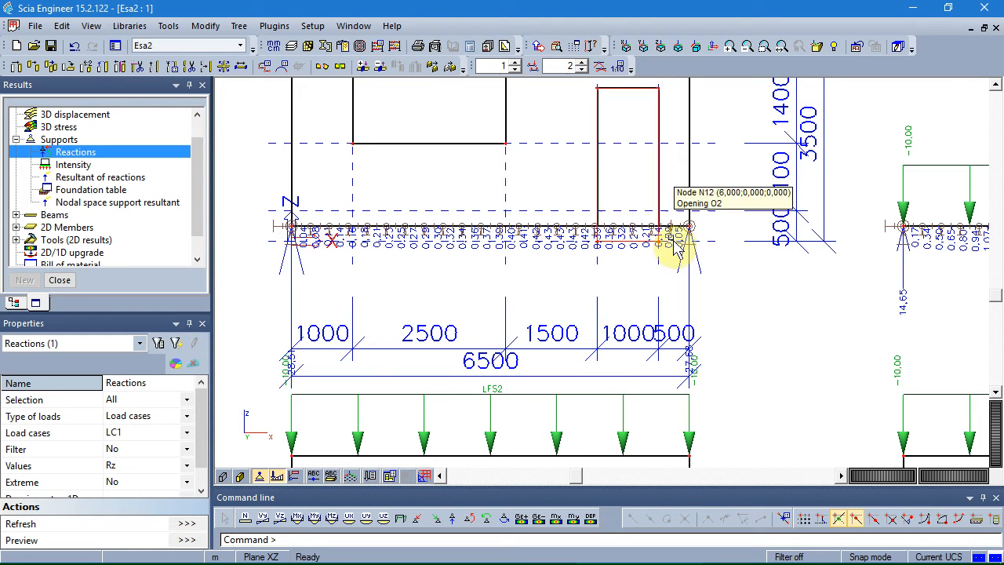
Step: Hide the 3D line grid and its Grid1 from the model view
click(424, 477)
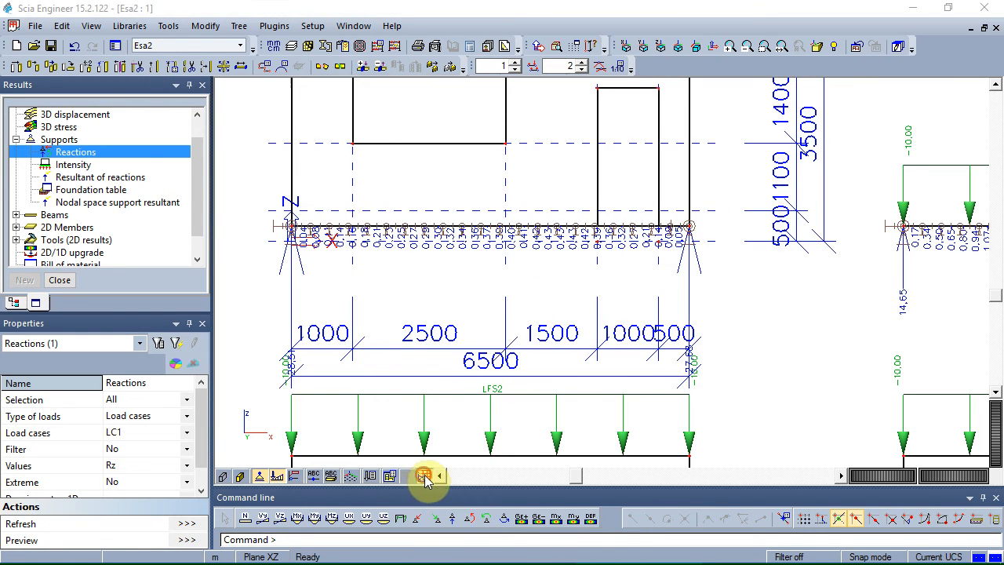
click(382, 133)
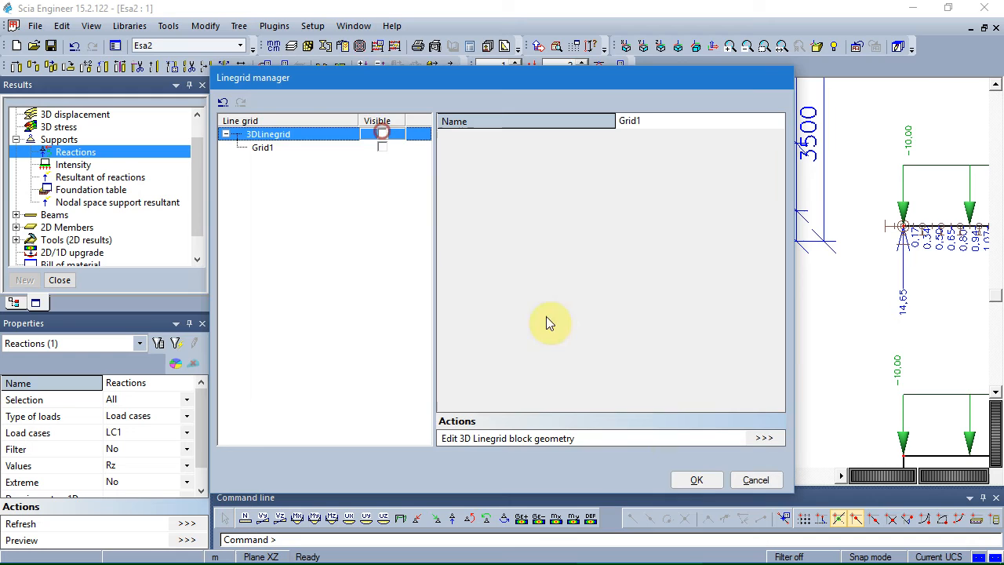
click(696, 482)
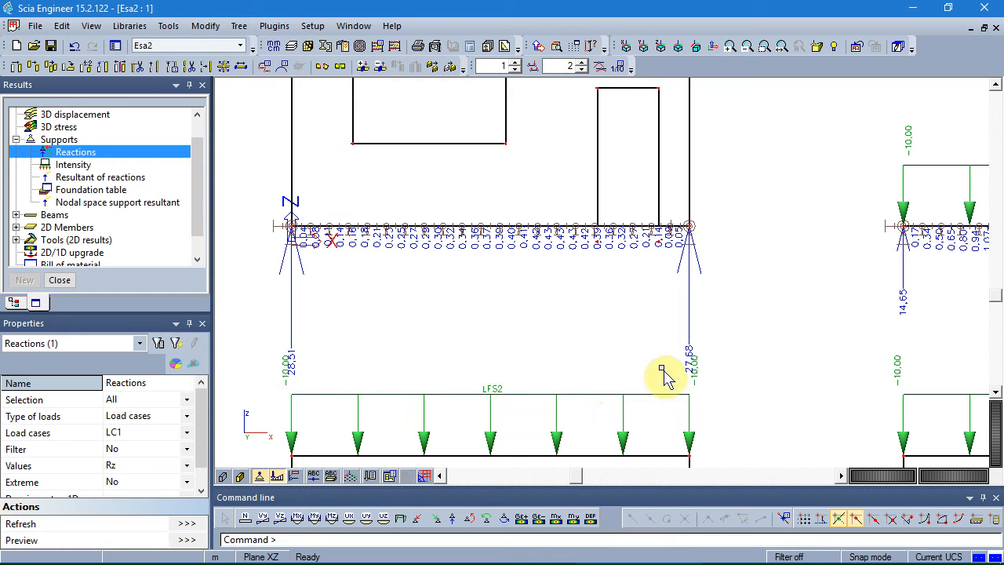
Step: Compare the Rz support reactions along the bases of the original wall, wall S2, wall S3 and the beam
scroll(808, 345, down, 3)
middle_drag(585, 430, 442, 274)
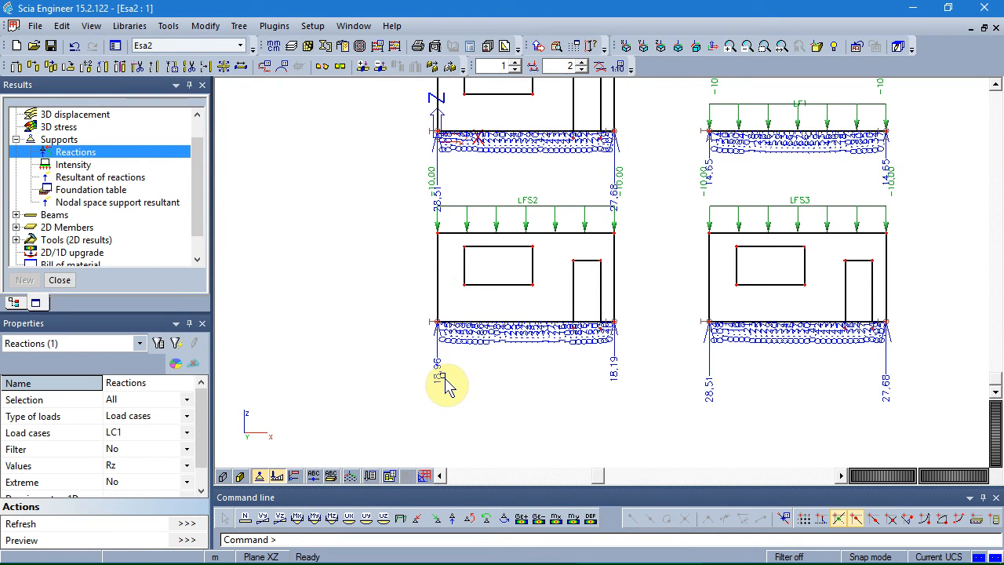
scroll(527, 338, up, 3)
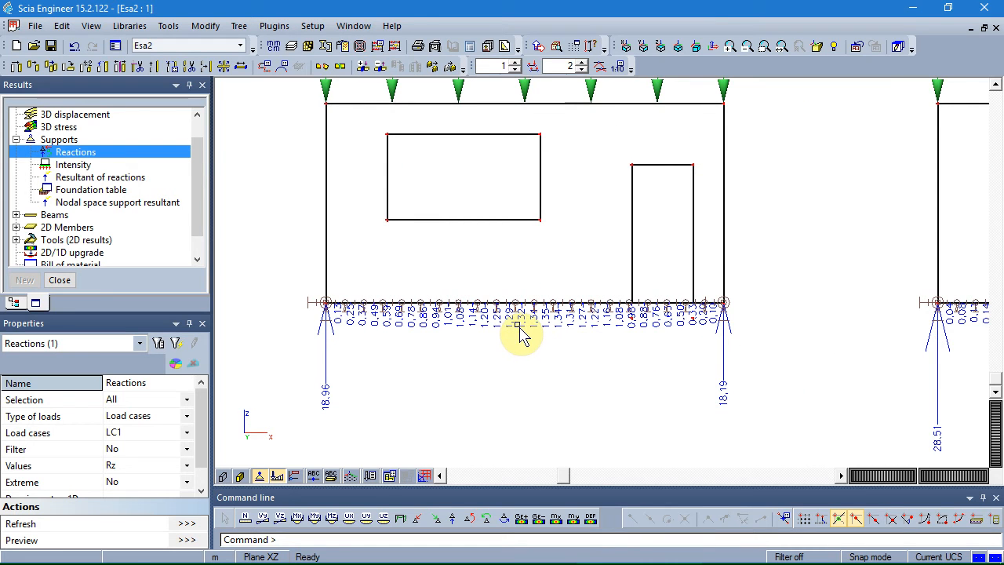
middle_drag(546, 196, 531, 361)
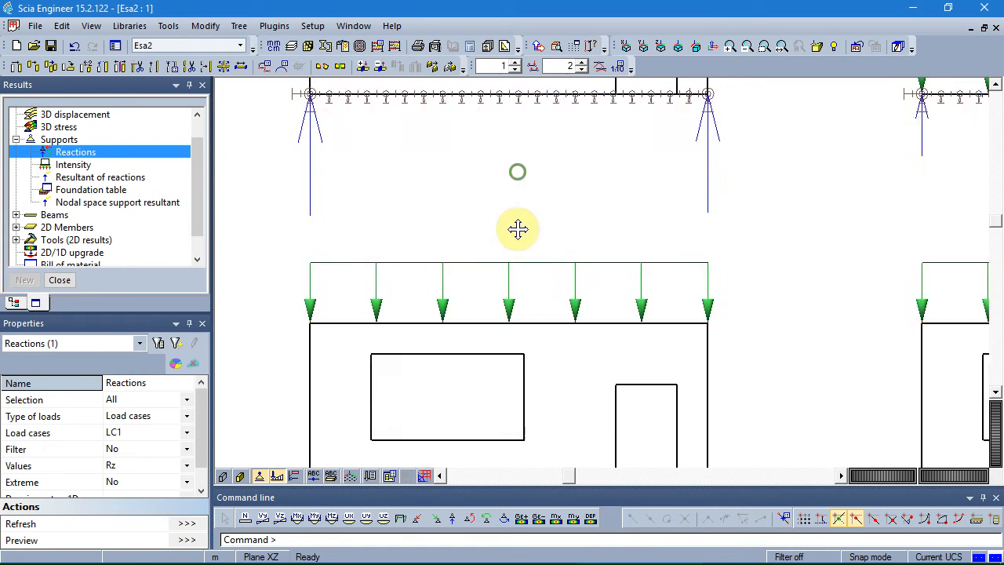
middle_drag(518, 229, 515, 369)
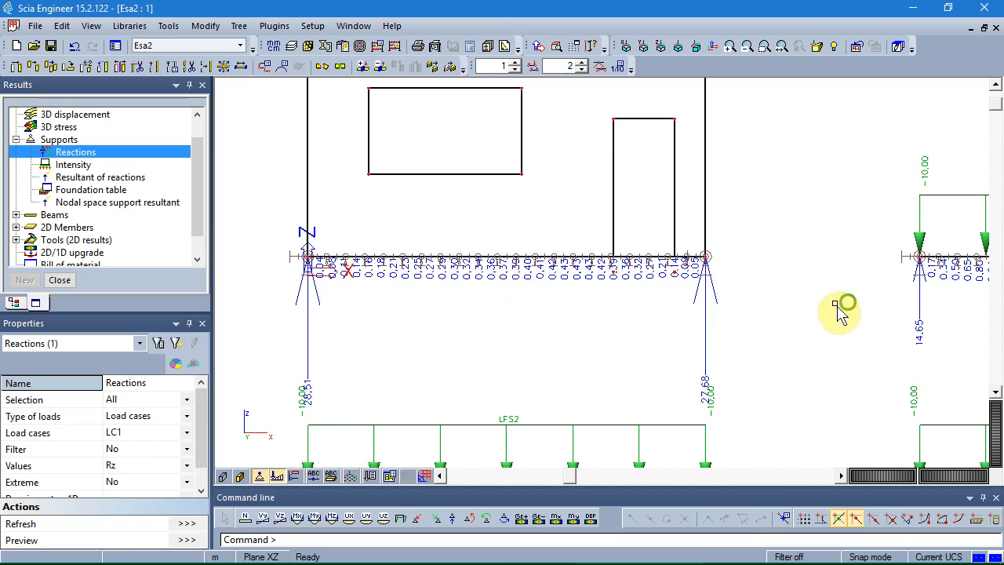
middle_drag(845, 306, 415, 319)
scroll(682, 302, down, 5)
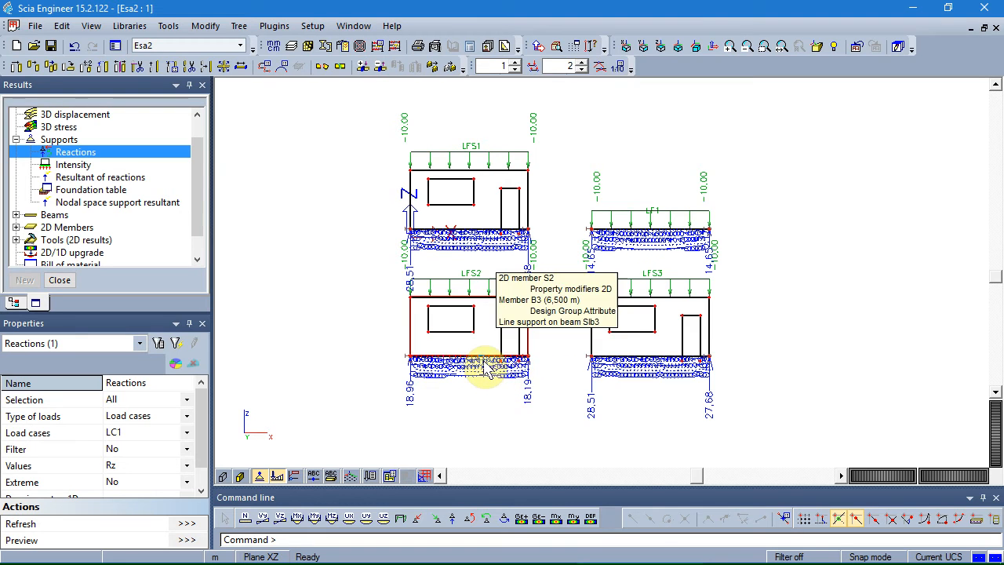
scroll(481, 356, up, 2)
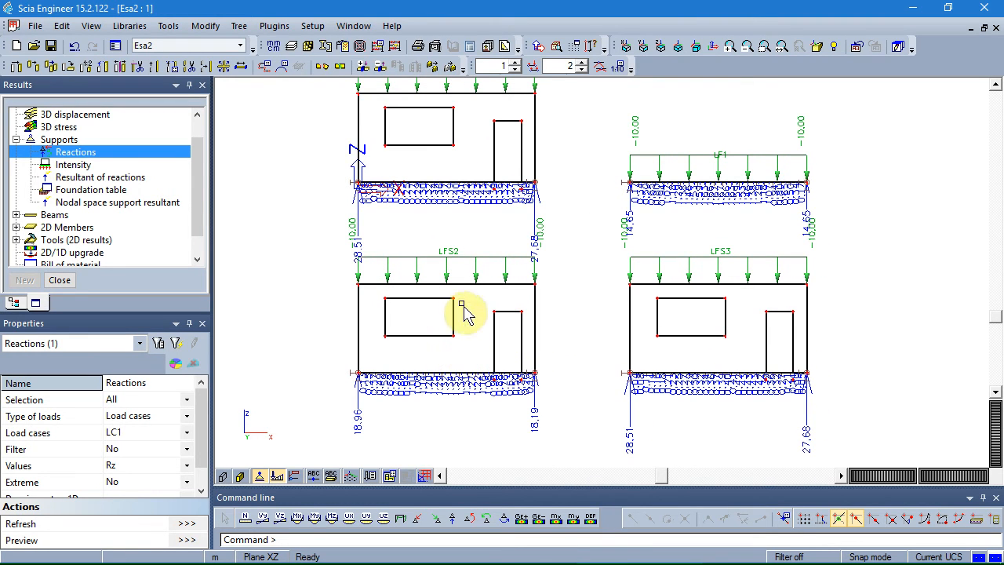
Step: Display the 3D displacement for LC1 on all walls and the beam and compare their deformed shapes
click(43, 114)
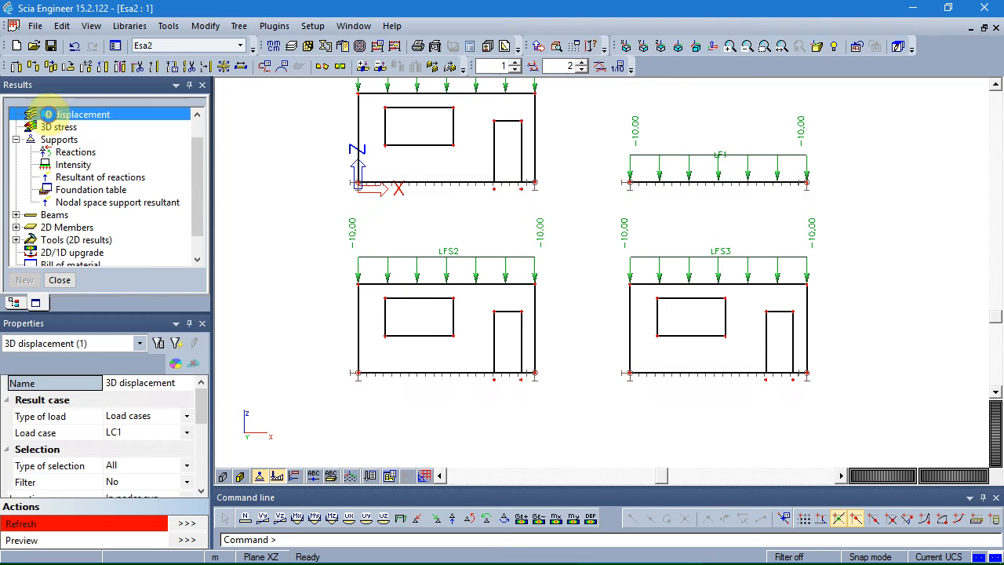
click(187, 523)
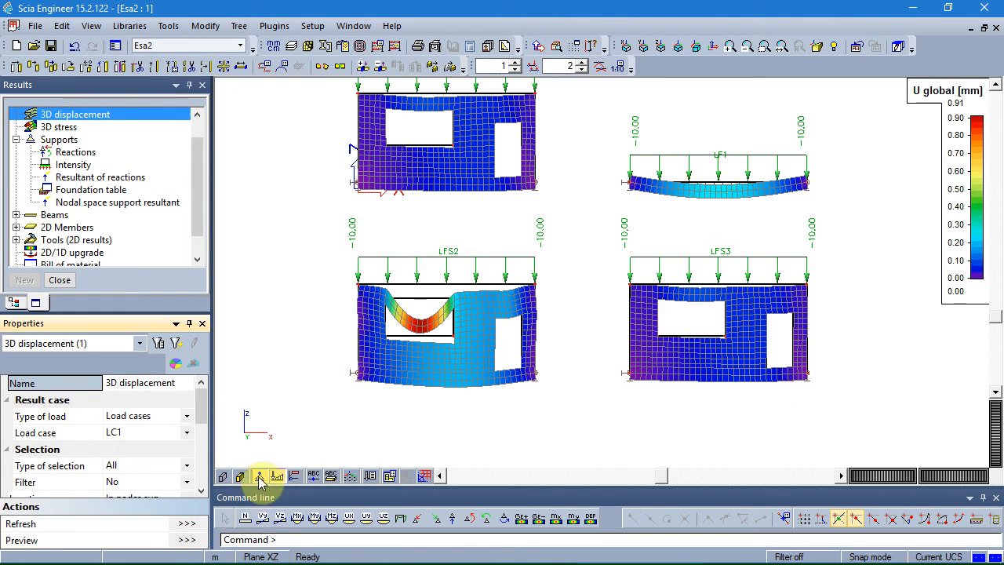
middle_drag(325, 281, 329, 327)
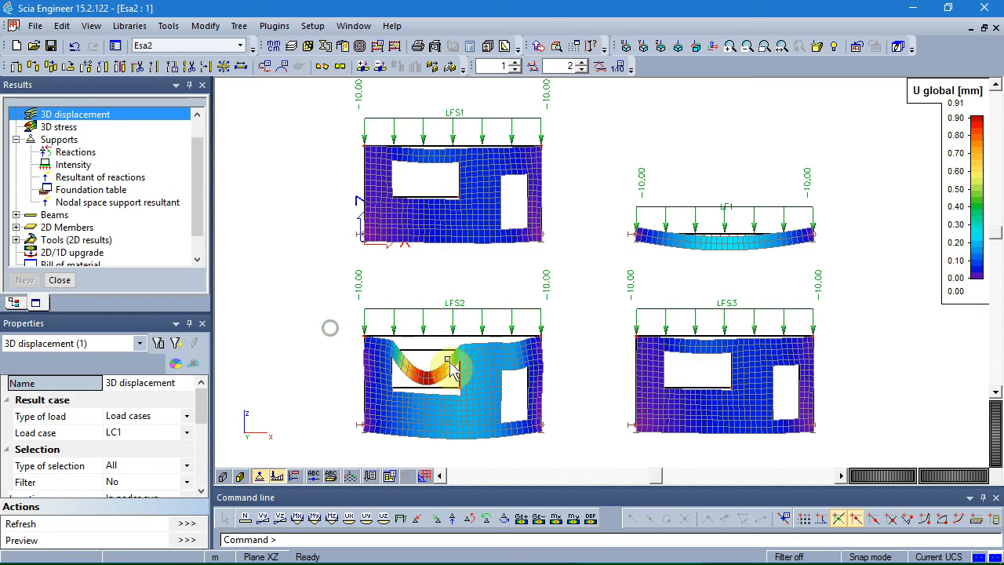
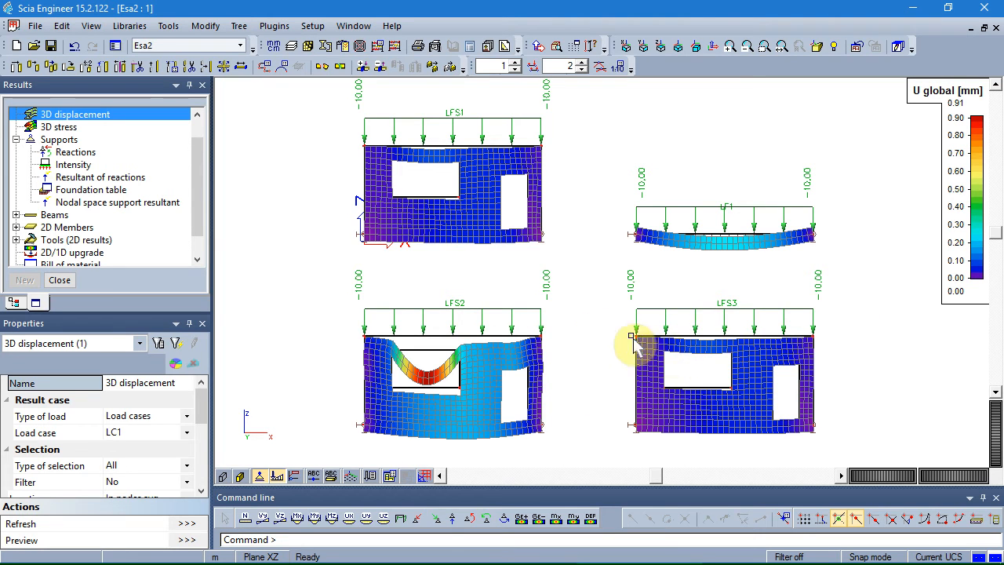
Step: Leave the results, select wall S3 below the beam and set its FEM model to Orthotropic in the structure input
click(62, 280)
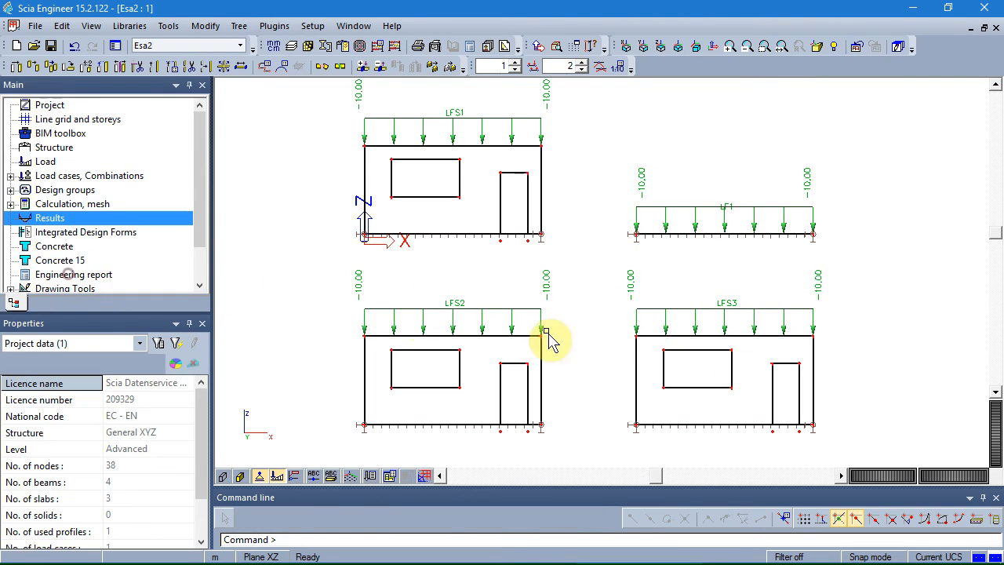
click(639, 379)
middle_drag(598, 366, 489, 332)
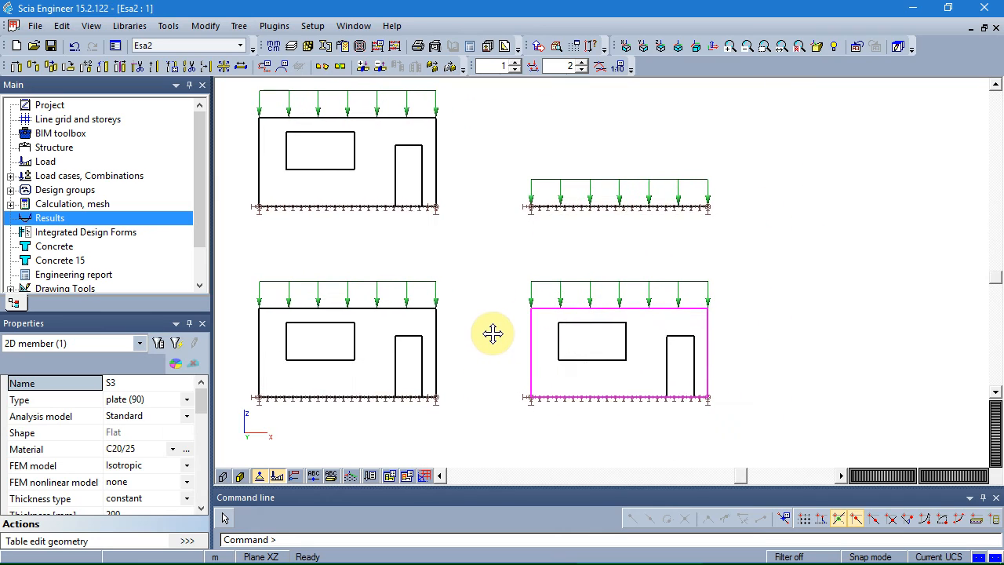
click(49, 149)
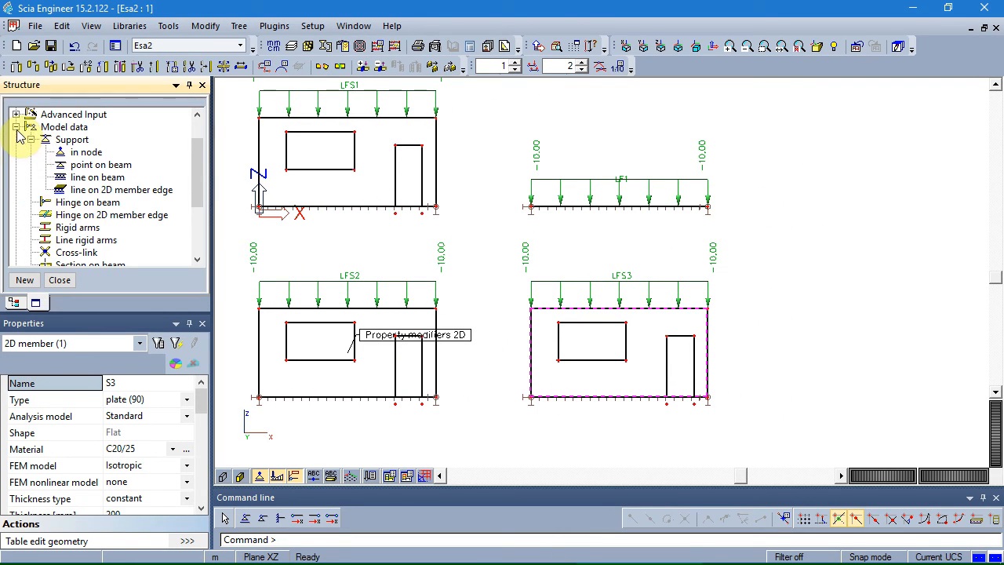
click(17, 127)
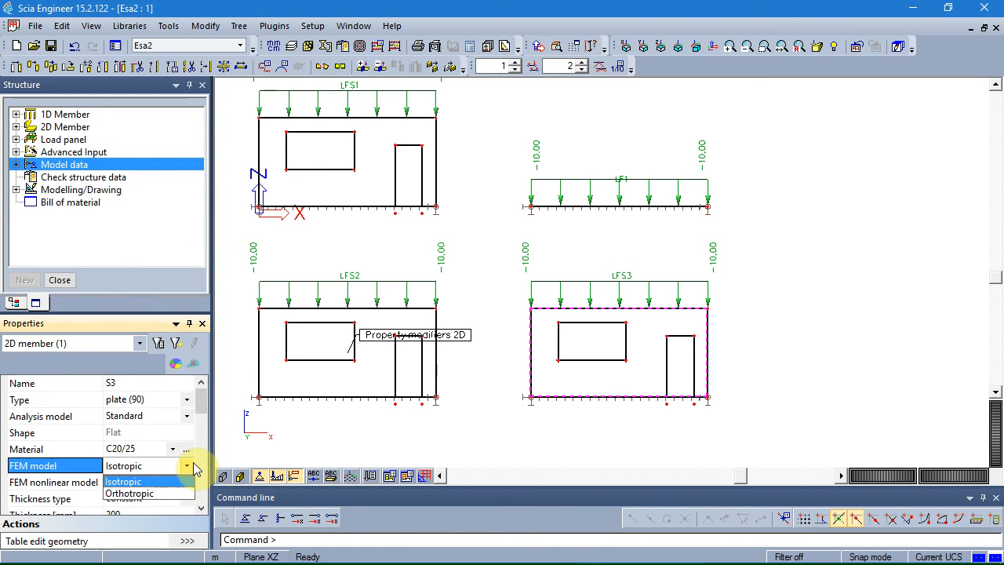
click(149, 493)
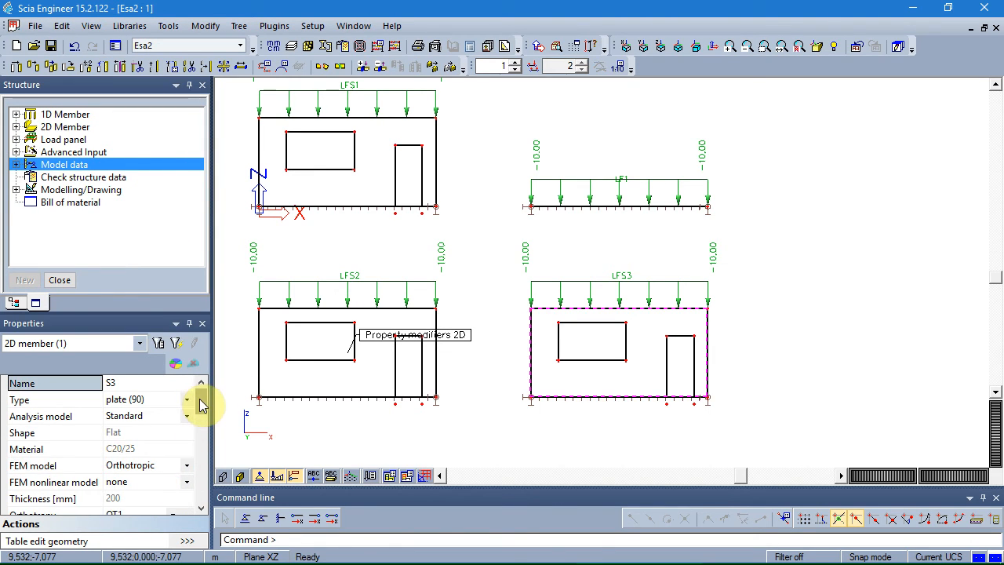
Step: Set the stiffness d33 of wall S3's orthotropy OT1 to 2,5e+00 MN/m and accept the orthotropy definition
drag(199, 404, 202, 424)
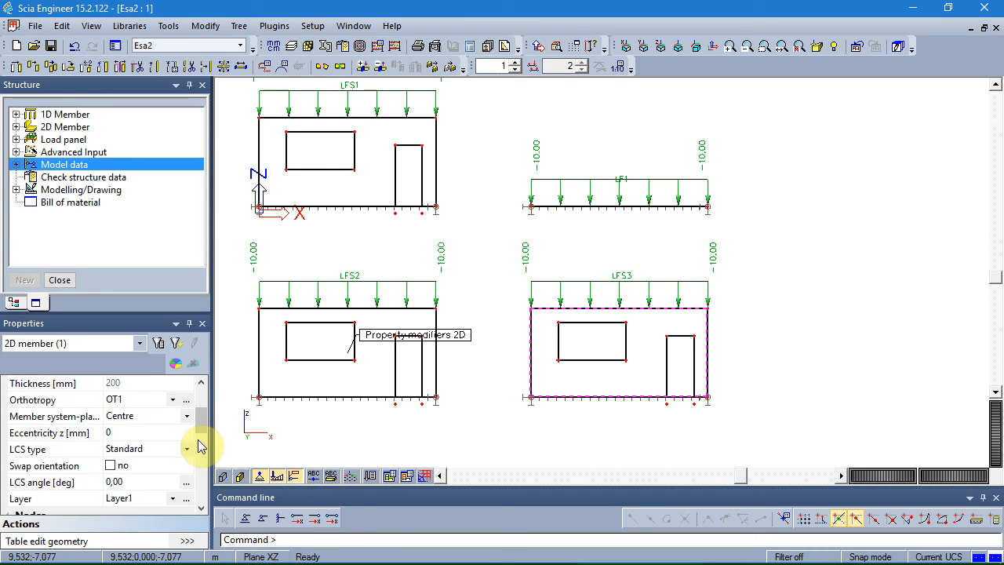
click(185, 401)
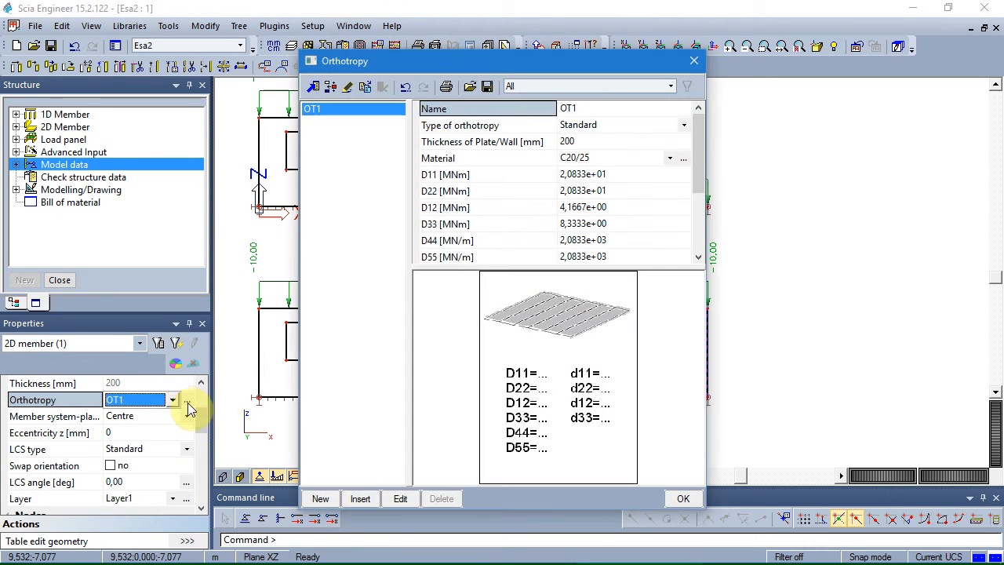
drag(697, 178, 703, 228)
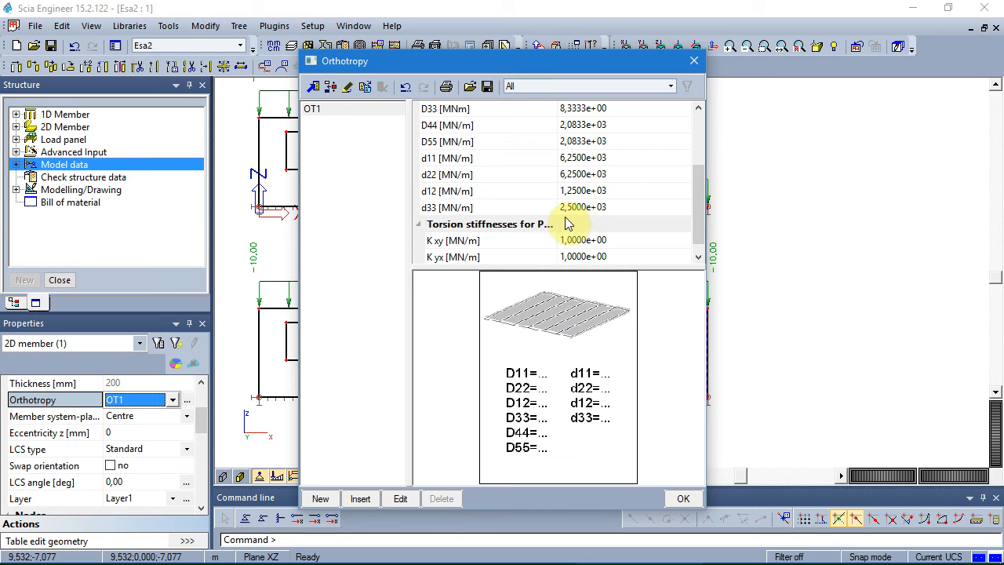
click(615, 206)
click(609, 207)
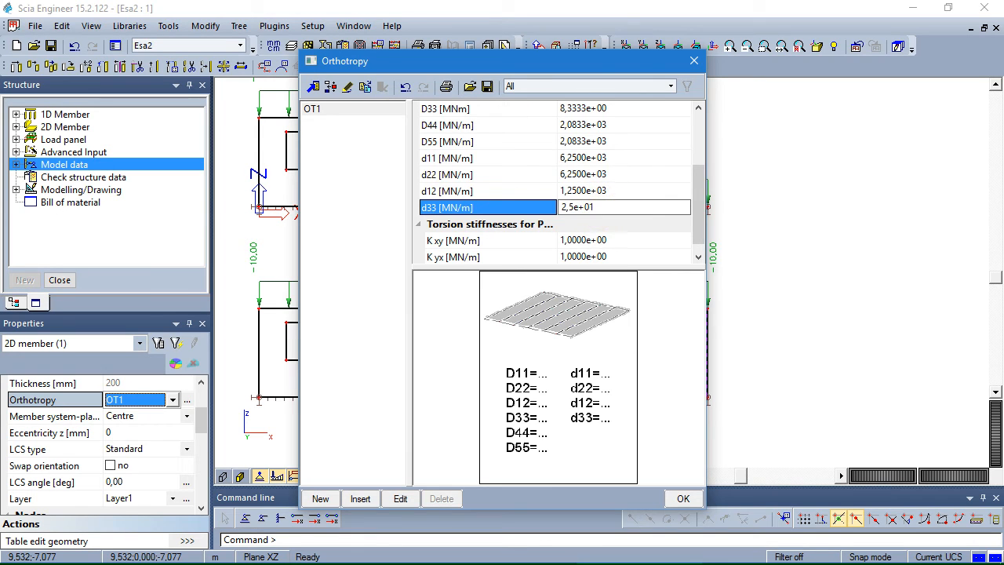
key(Return)
drag(698, 188, 698, 231)
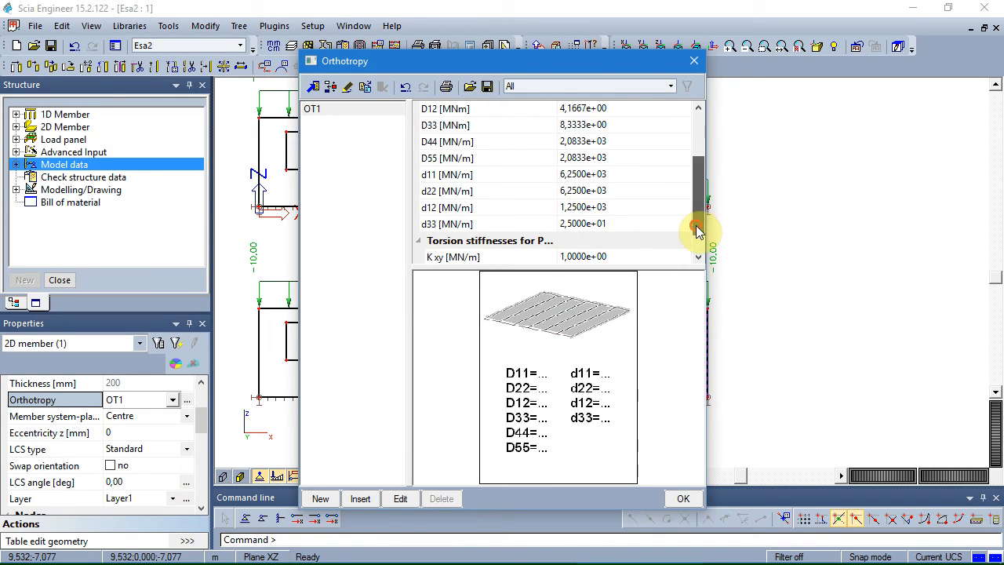
double_click(609, 224)
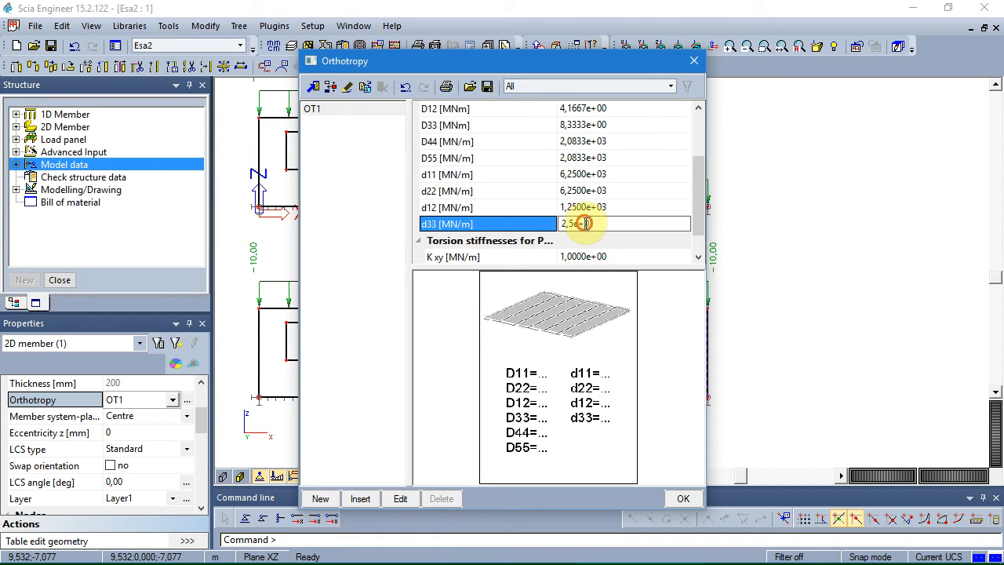
click(610, 239)
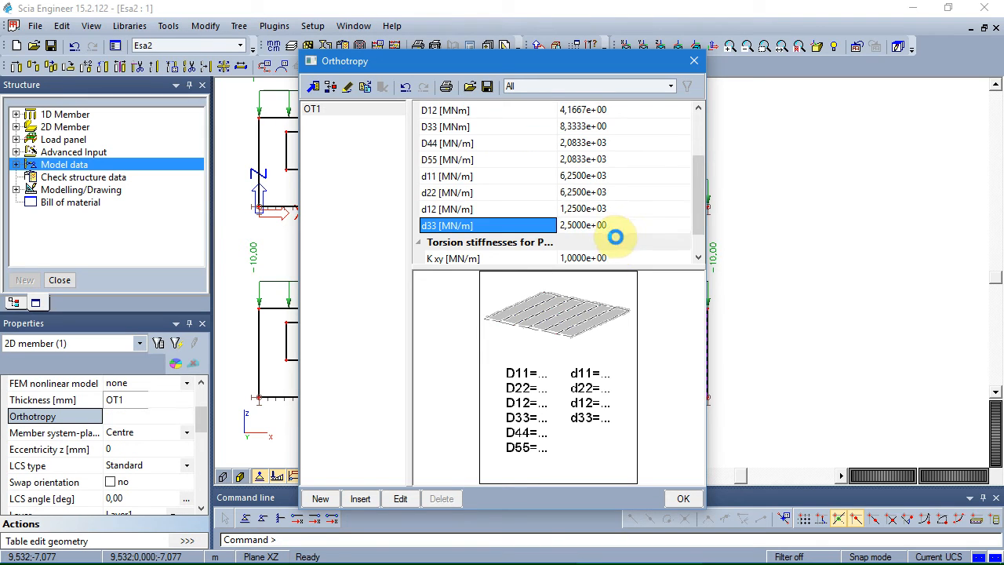
drag(697, 138, 695, 222)
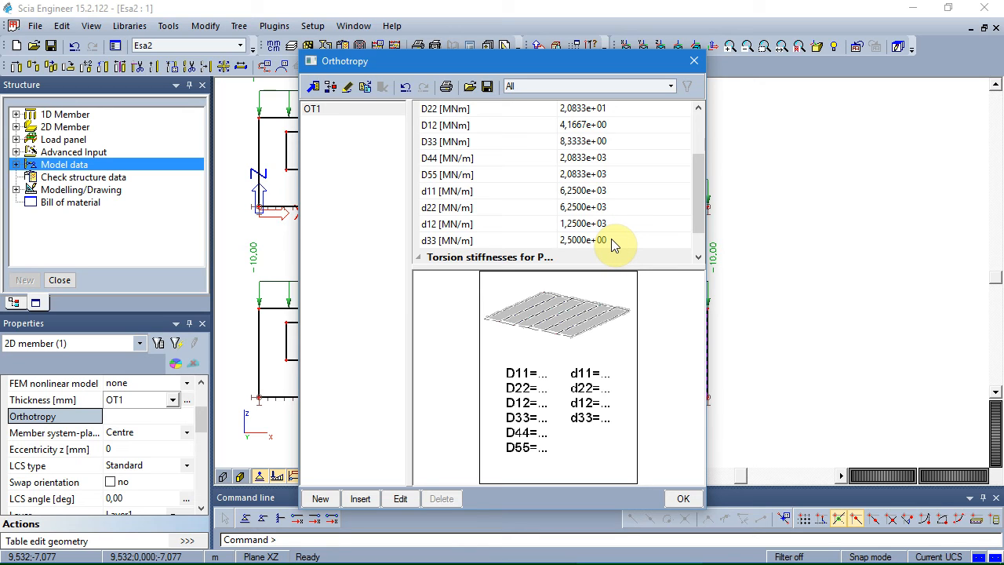
click(679, 499)
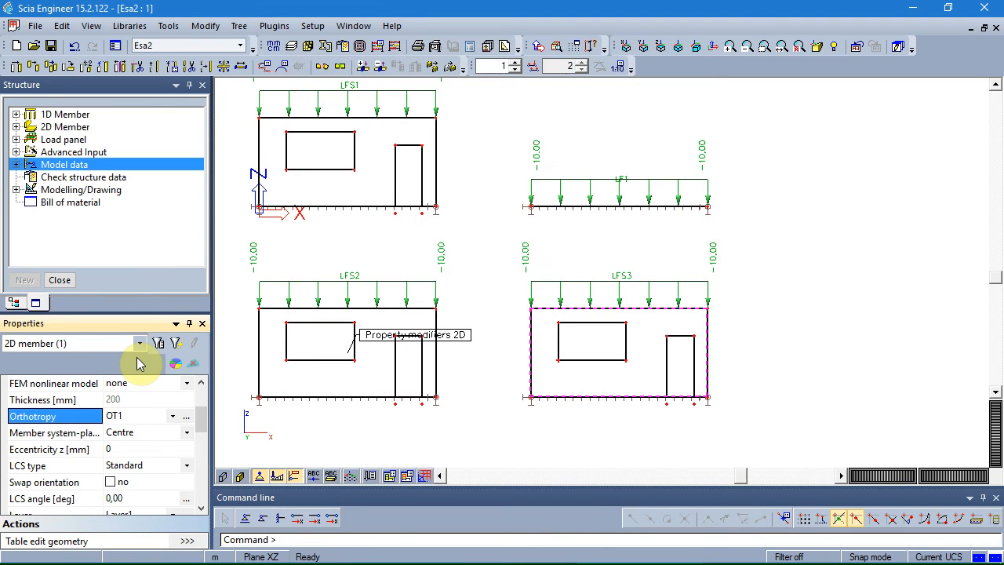
Step: Run the linear calculation with the orthotropic wall S3 and dismiss the end-of-analysis report
click(378, 48)
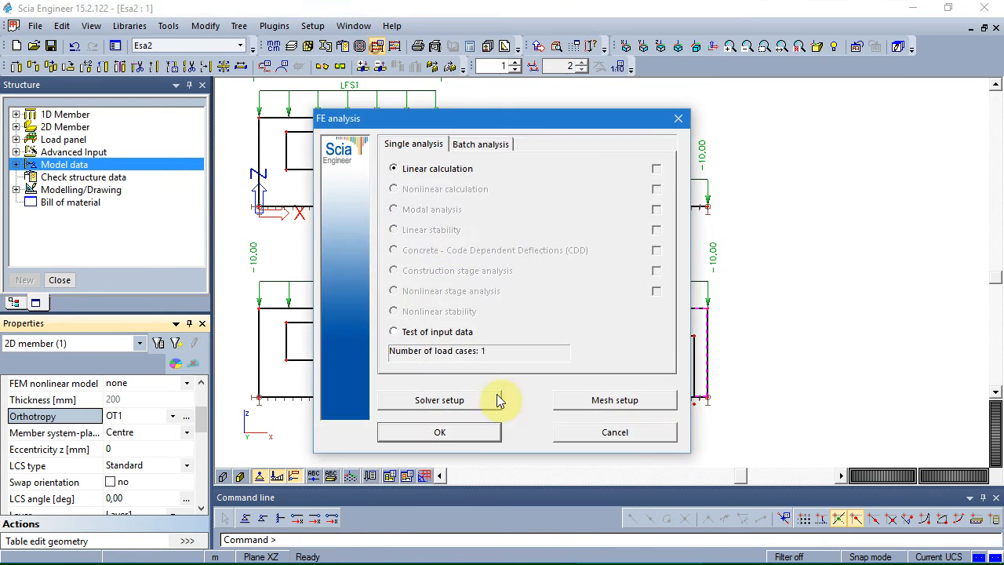
click(463, 432)
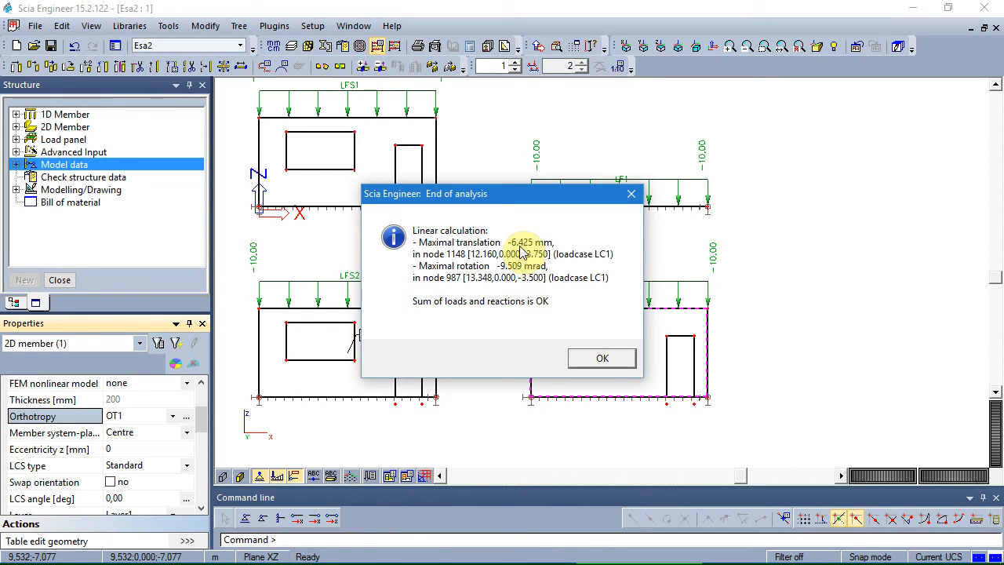
click(587, 360)
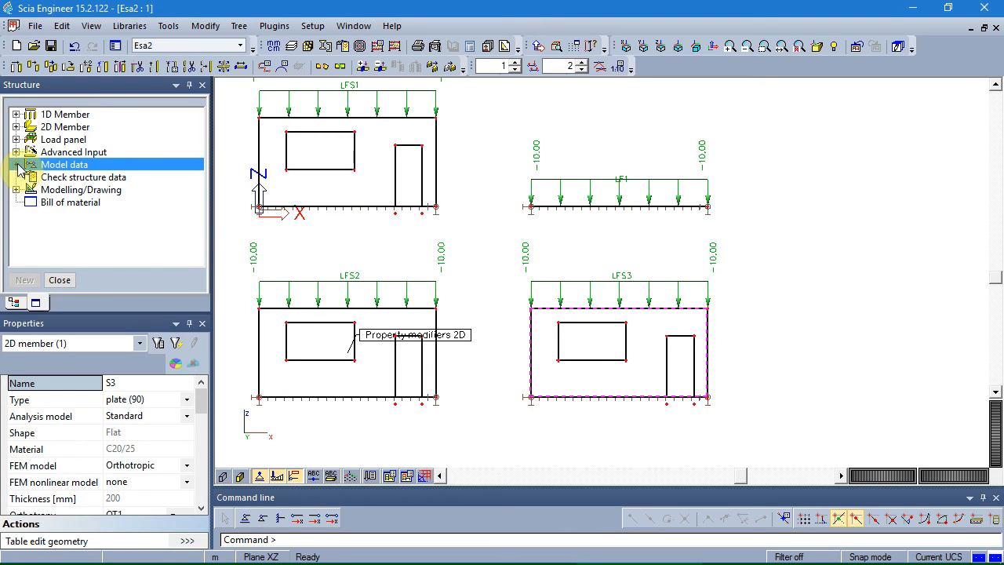
Step: Leave the structure input and display the recalculated 3D displacement and the Rz support reactions for LC1 on all members
click(58, 280)
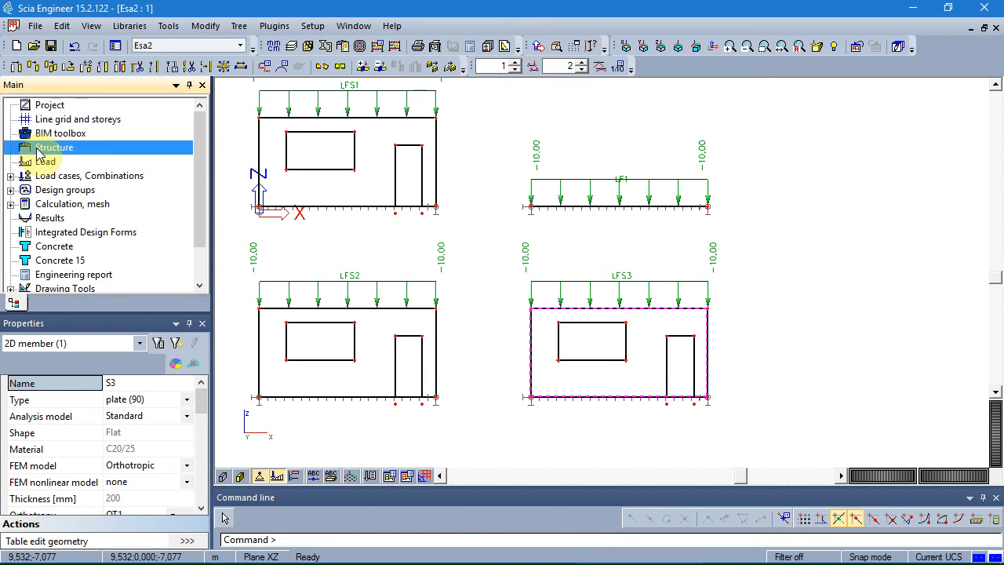
click(44, 217)
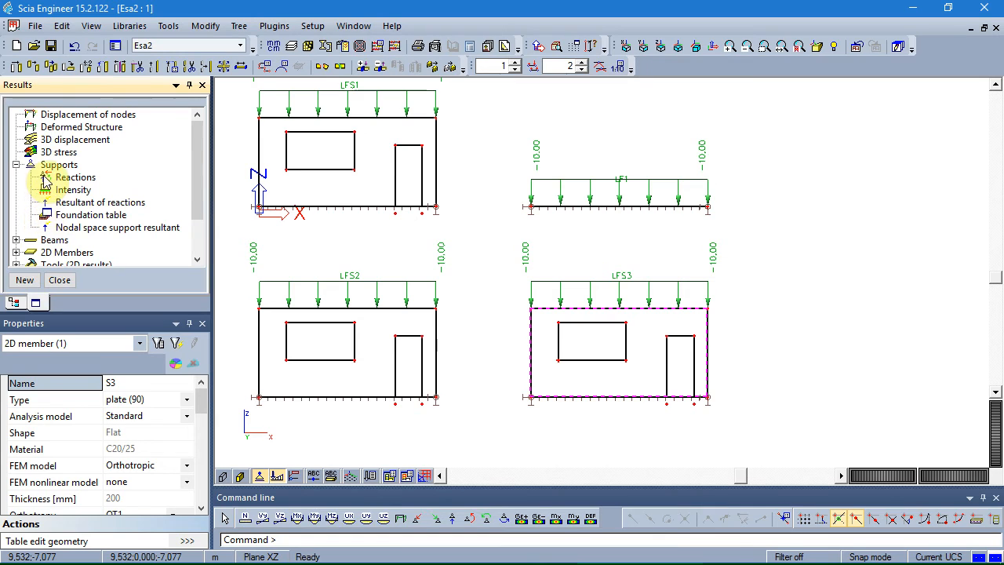
click(54, 140)
click(188, 523)
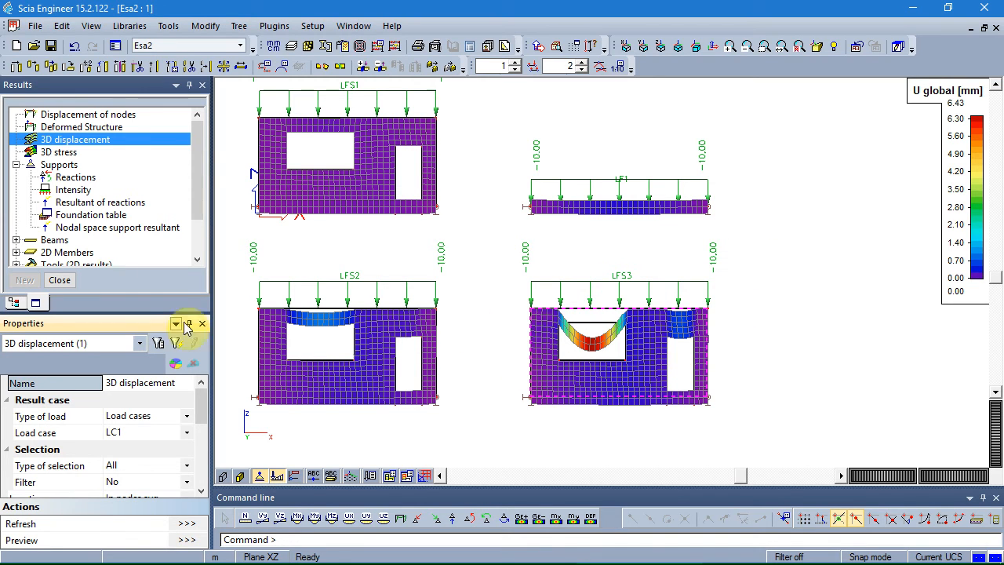
click(75, 178)
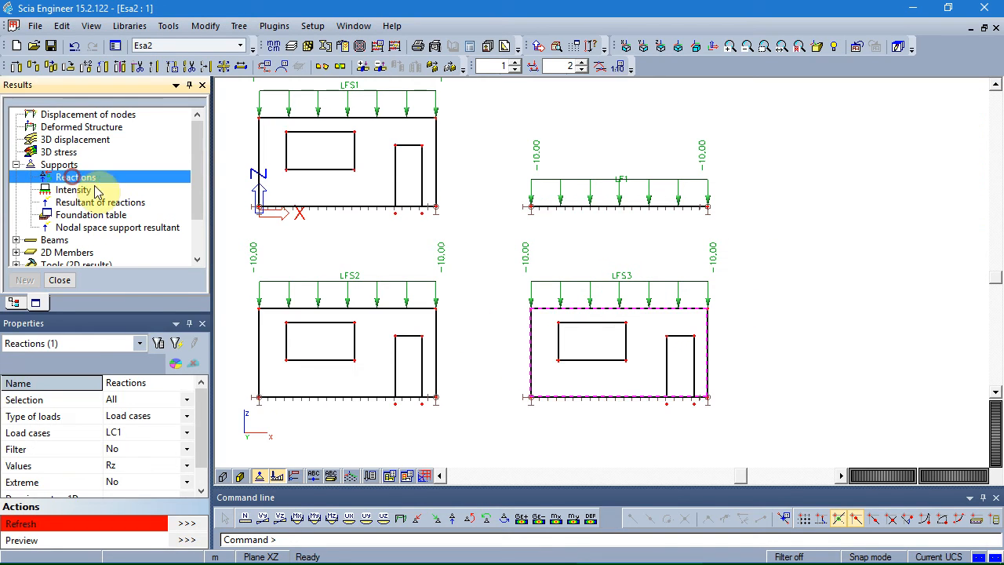
click(196, 524)
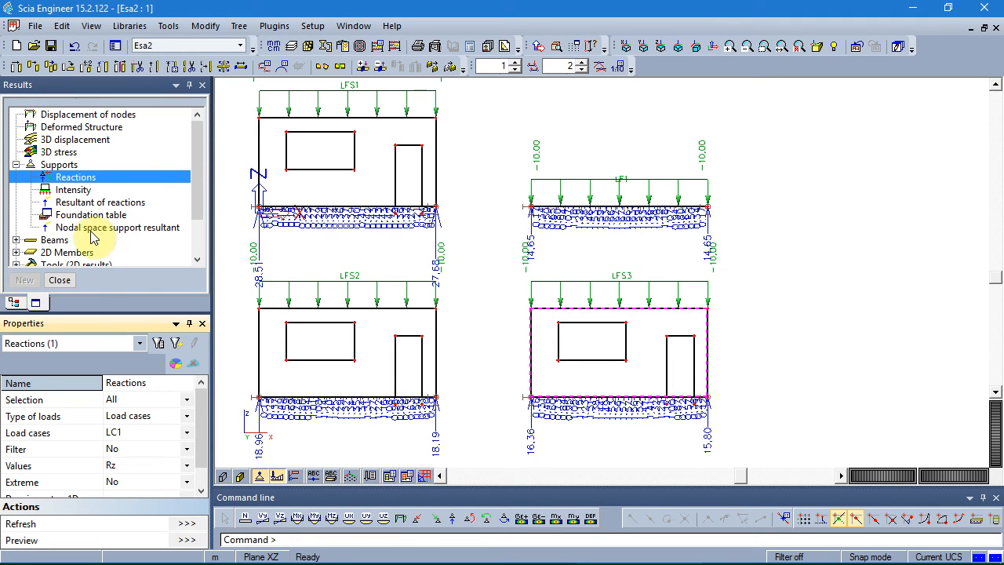
Step: Display the My internal forces on all beams for LC1 with extremes per member and compare the moment diagrams
click(17, 240)
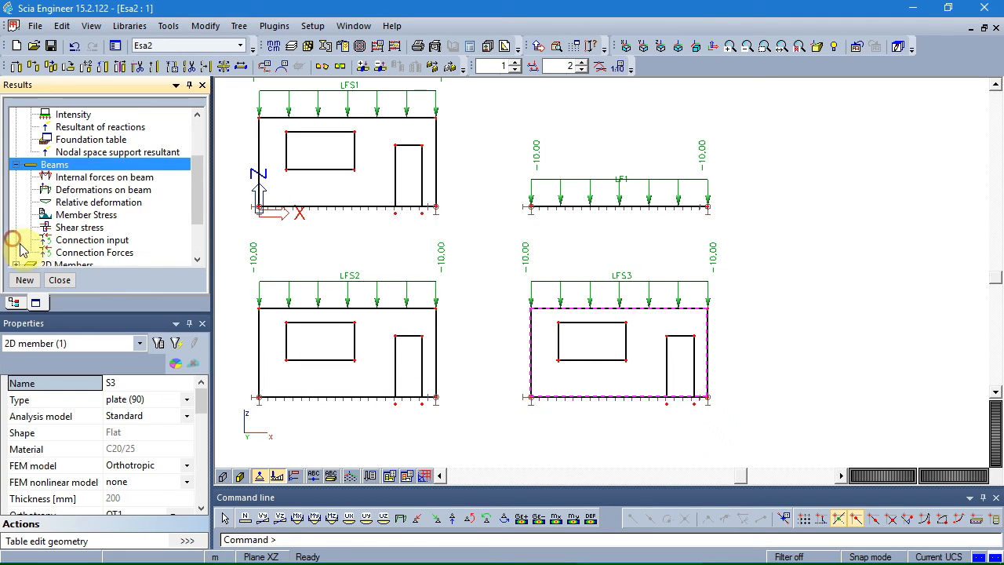
click(71, 180)
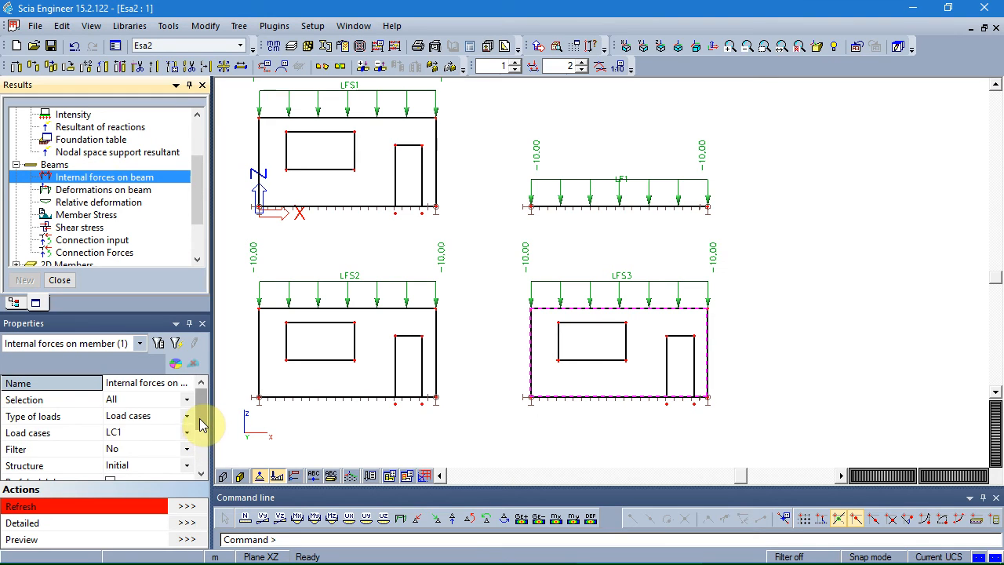
drag(200, 424, 204, 461)
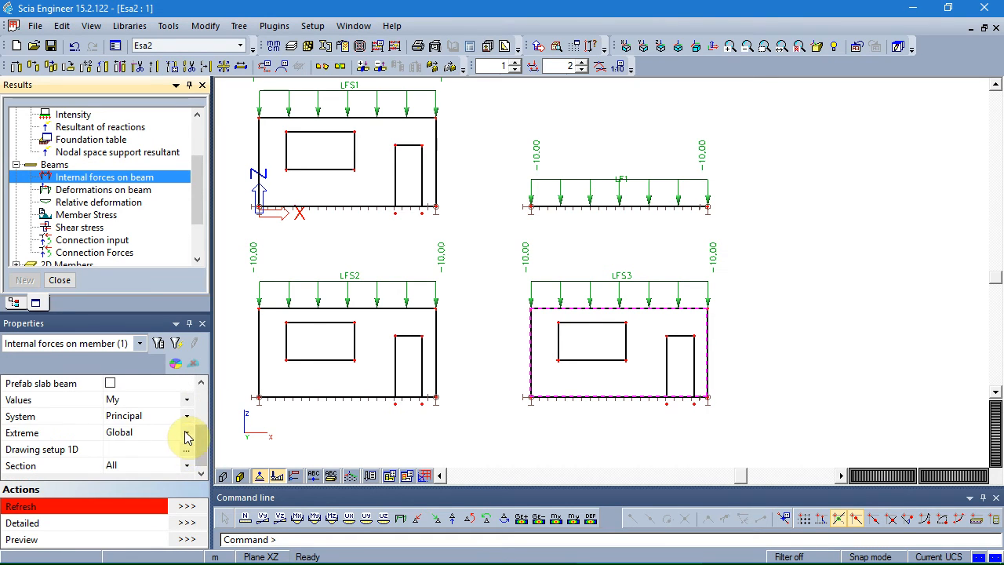
click(186, 435)
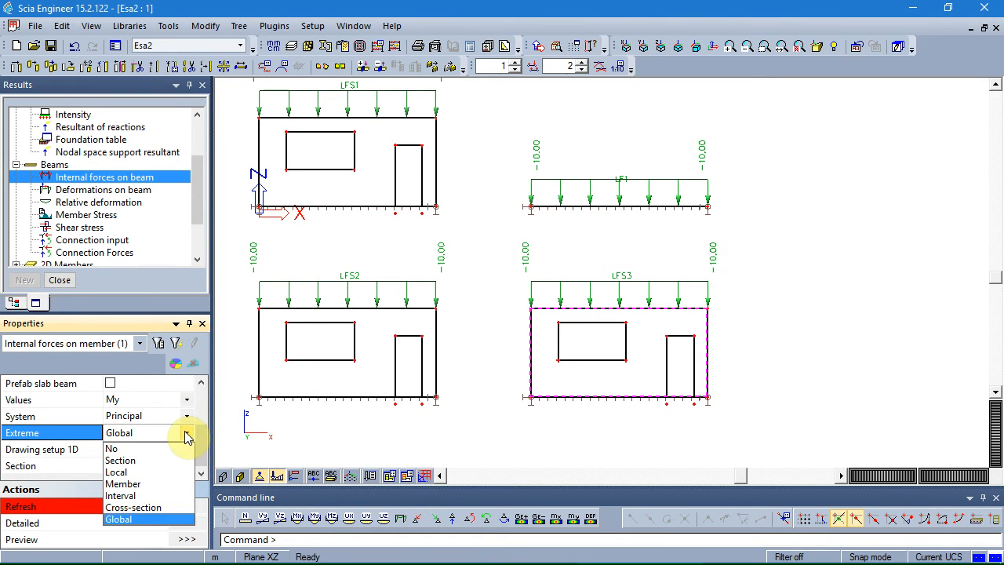
click(165, 484)
click(184, 507)
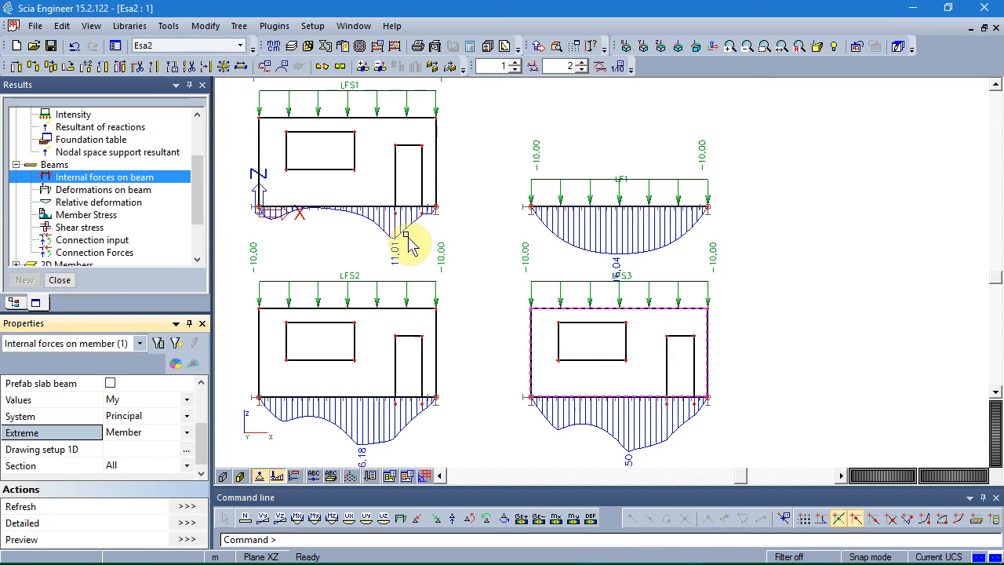
middle_drag(490, 337, 497, 279)
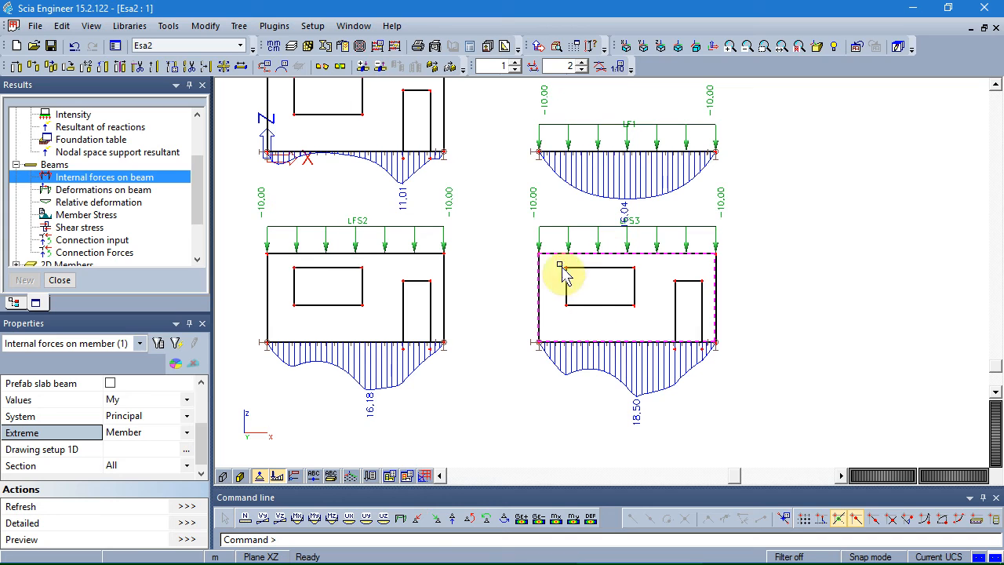
middle_drag(567, 274, 459, 401)
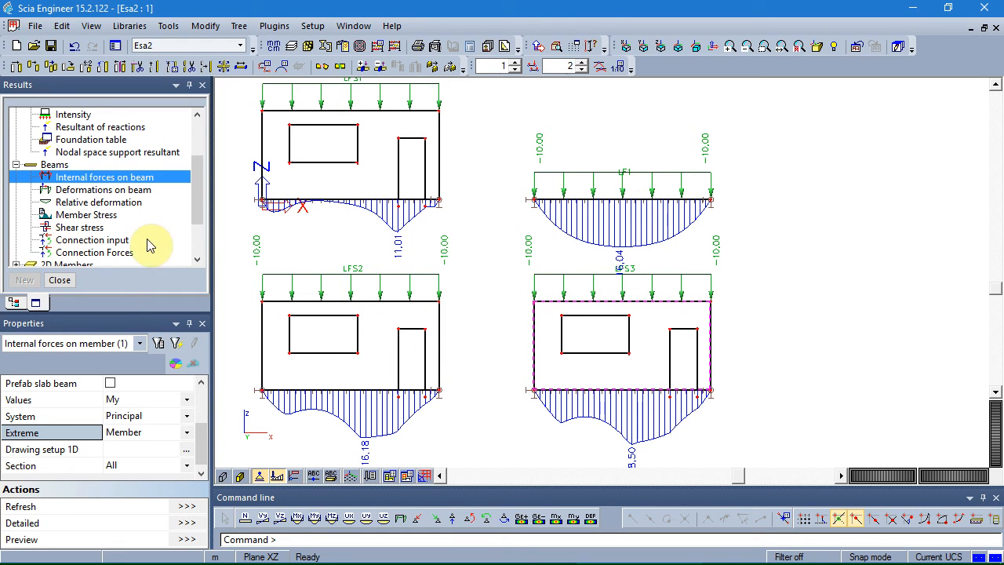
Step: Display the LC1 internal forces of all 2D members as n1 trajectories
drag(195, 213, 194, 239)
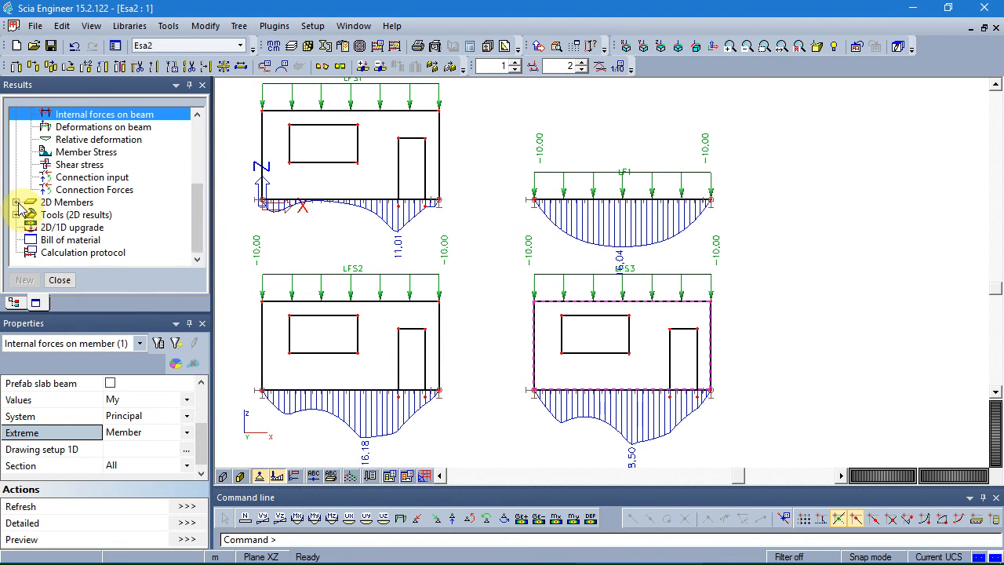
double_click(30, 203)
click(98, 228)
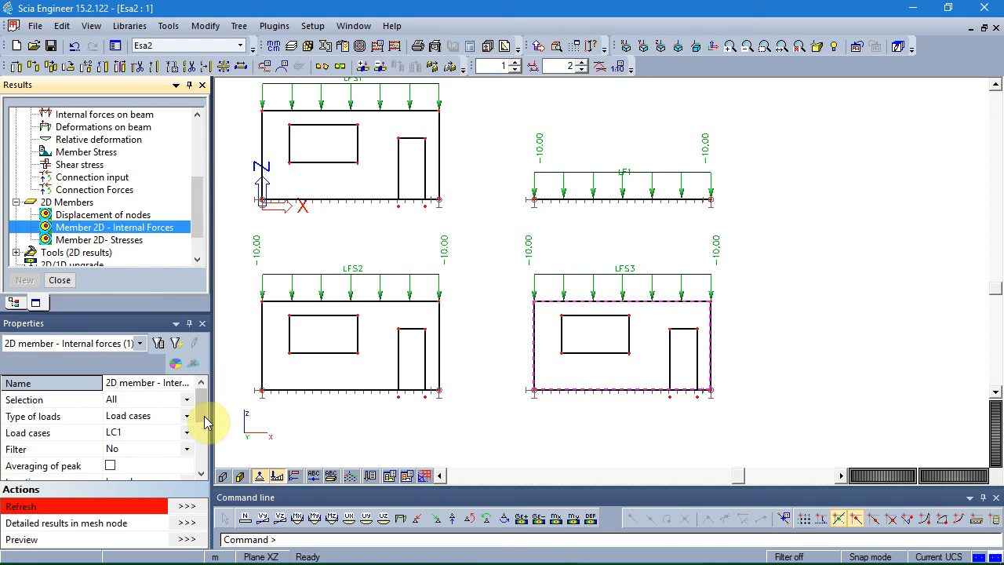
drag(202, 412, 201, 453)
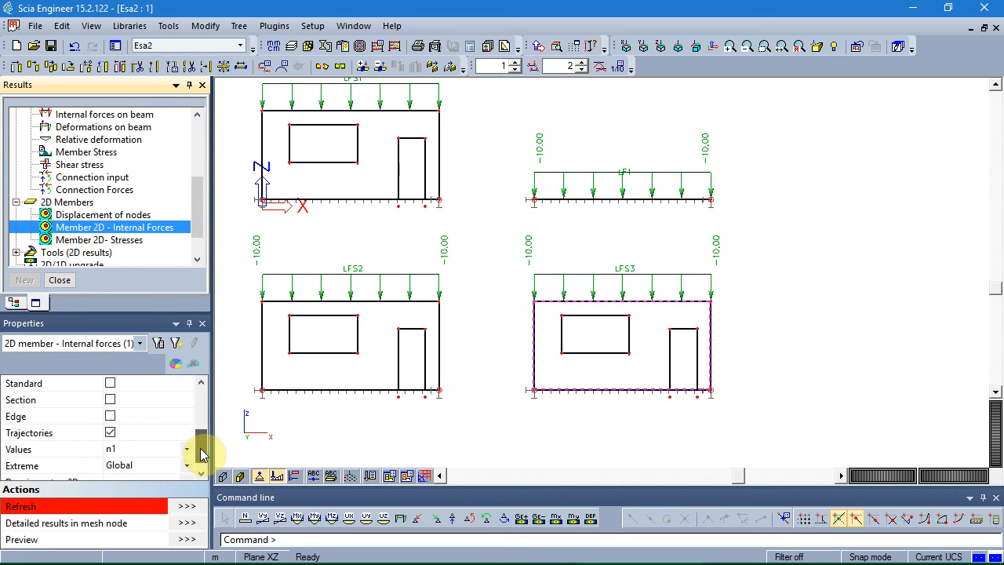
click(194, 503)
Step: Reduce the result display scale to 0.125 and compare the n1 trajectories of the lower two walls
click(582, 70)
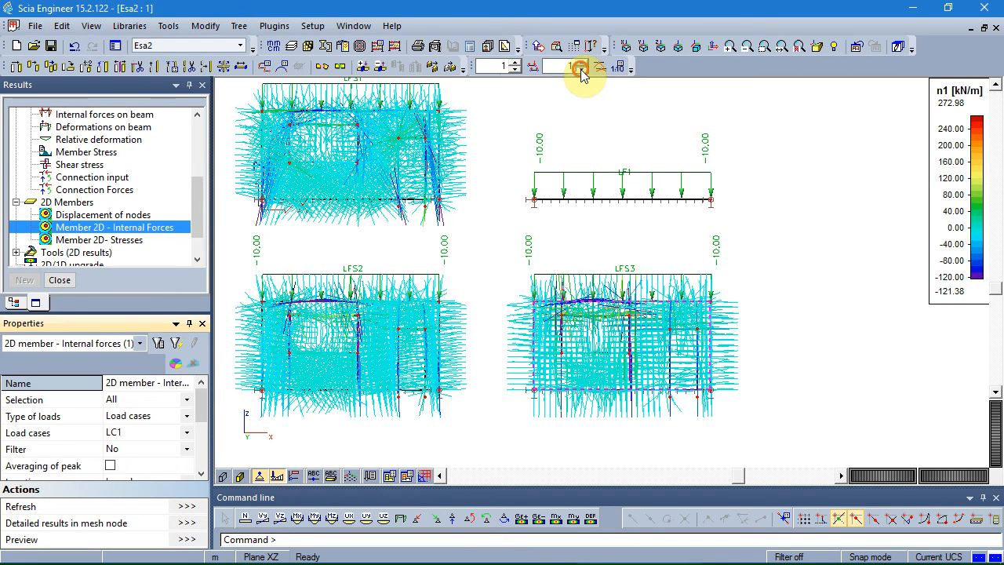
click(582, 70)
click(582, 69)
click(582, 70)
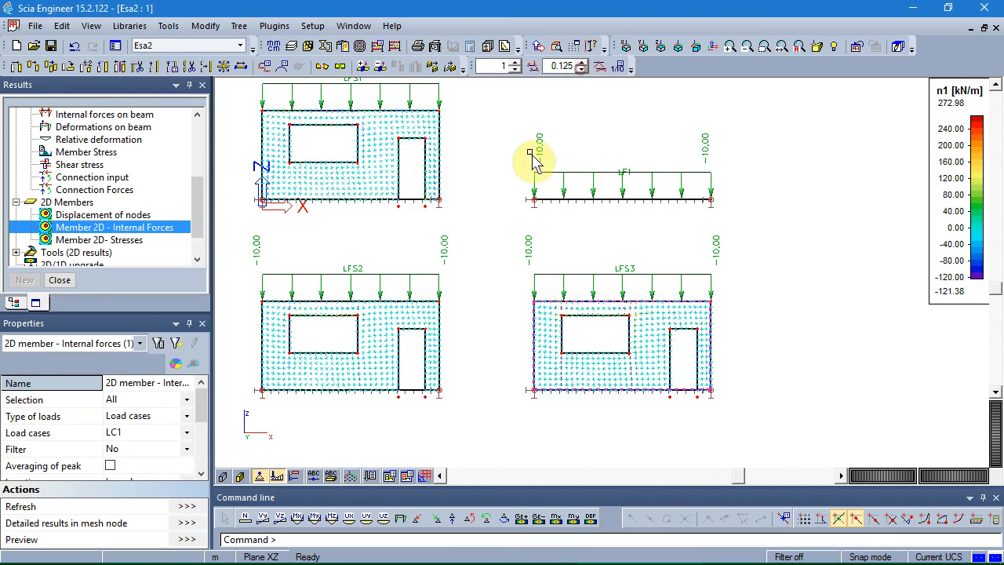
scroll(408, 270, up, 5)
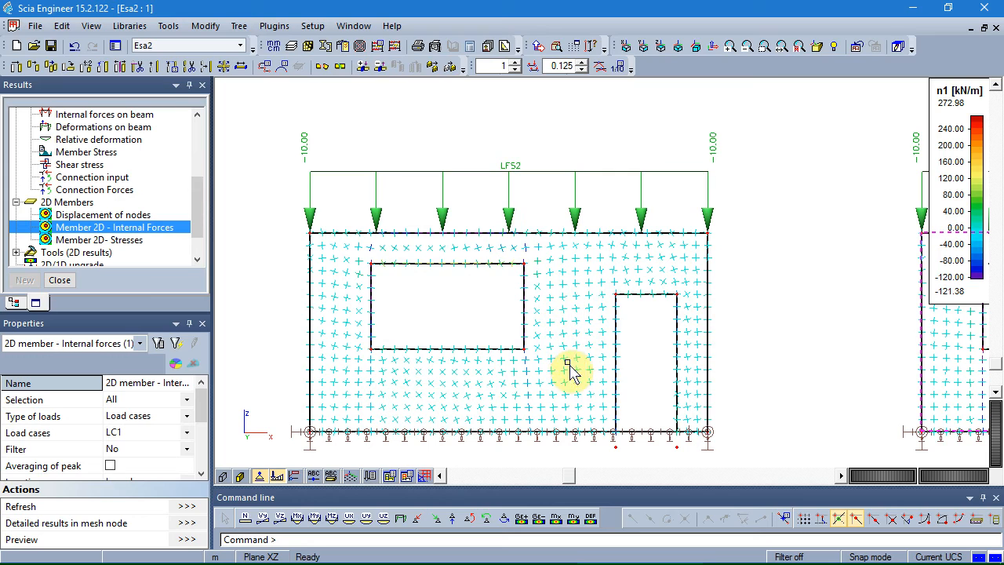
middle_drag(779, 363, 382, 345)
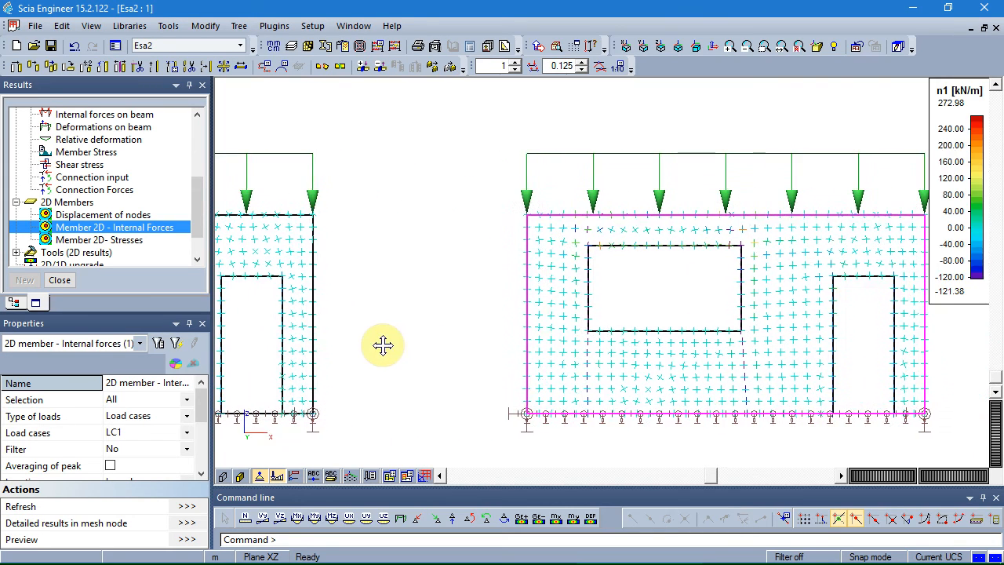
middle_drag(508, 328, 476, 322)
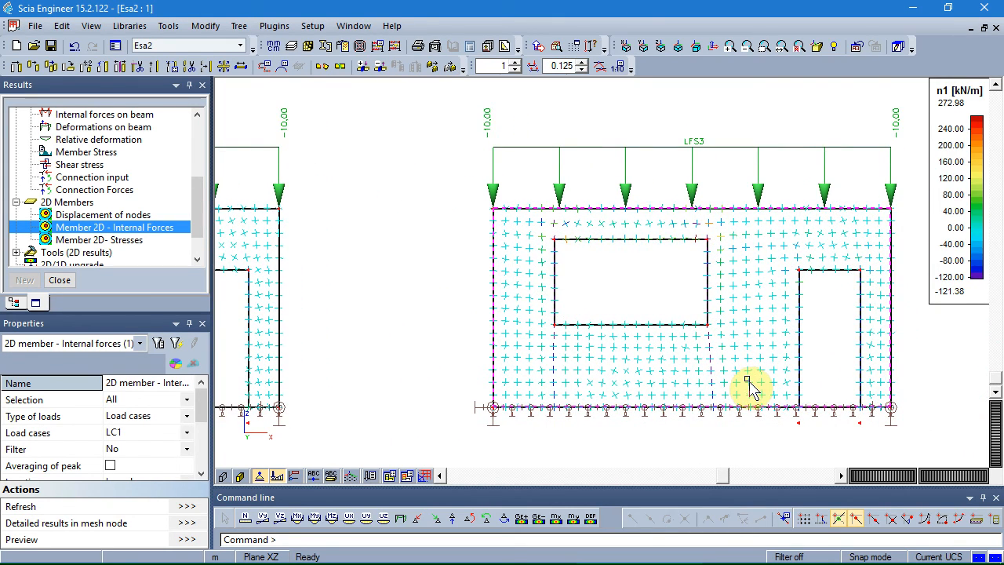
scroll(749, 384, down, 2)
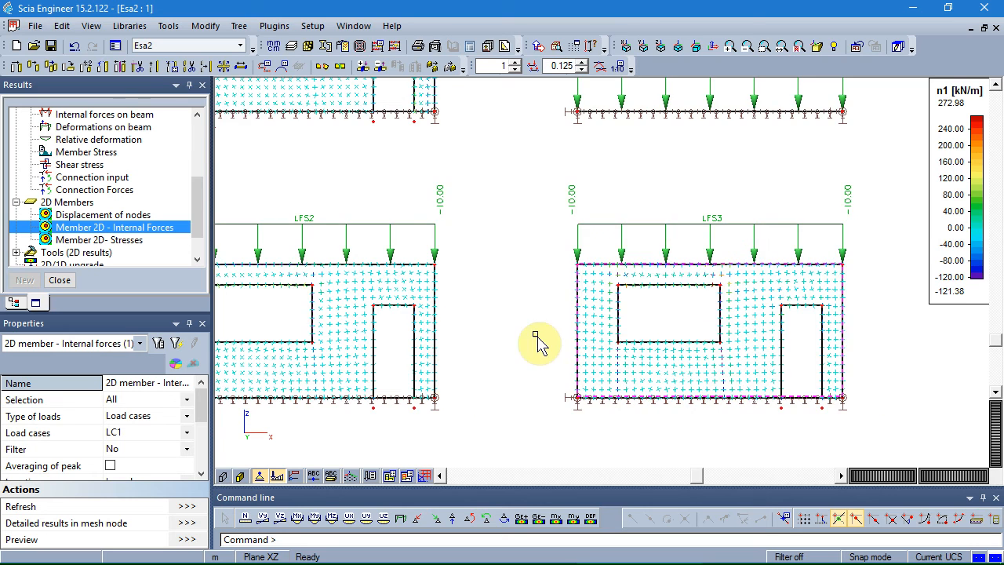
scroll(497, 280, down, 1)
middle_drag(491, 241, 513, 314)
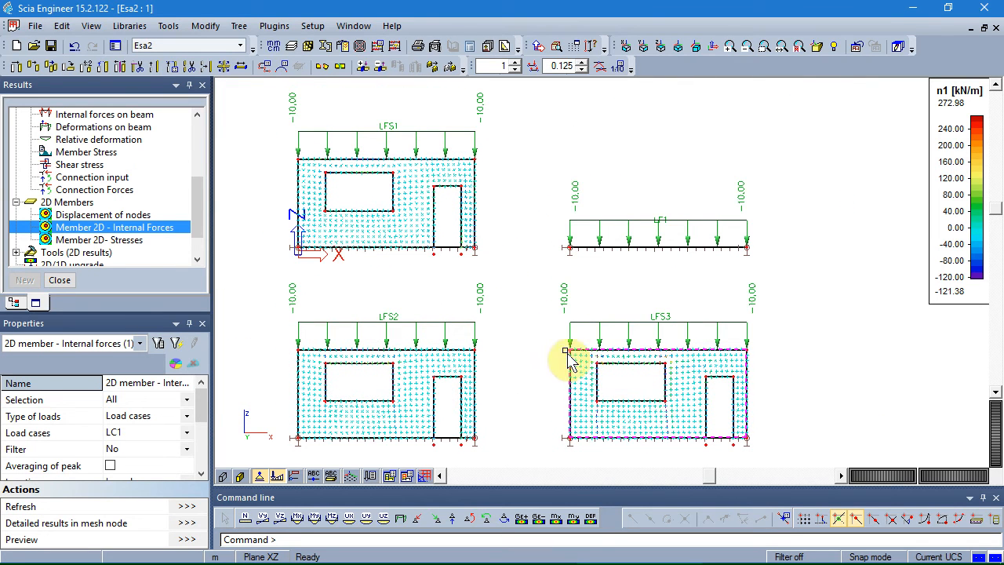
Step: Leave the results, set the stiffness d33 of wall S3's orthotropy OT1 to 0 and accept the definition
click(59, 281)
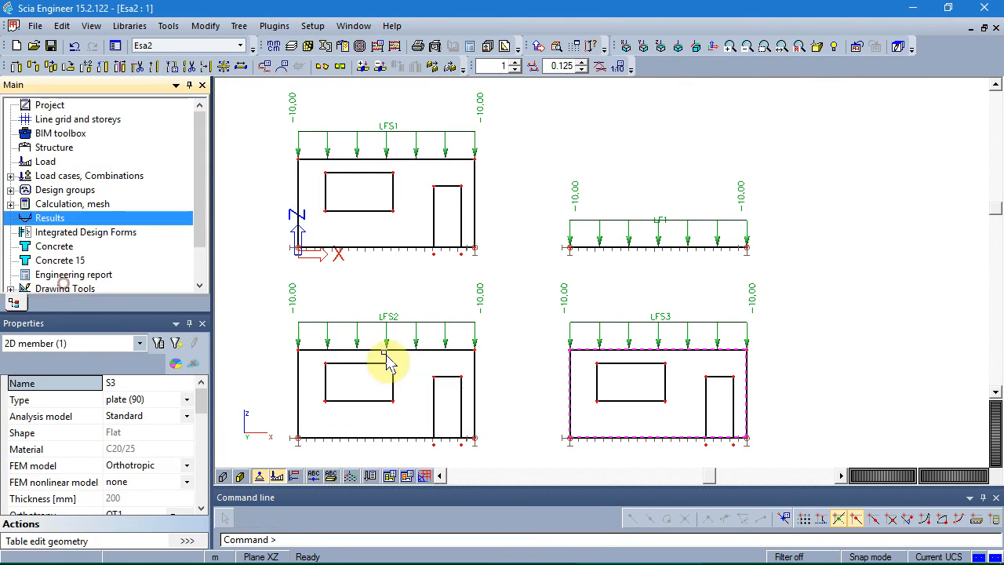
drag(202, 402, 202, 436)
click(187, 449)
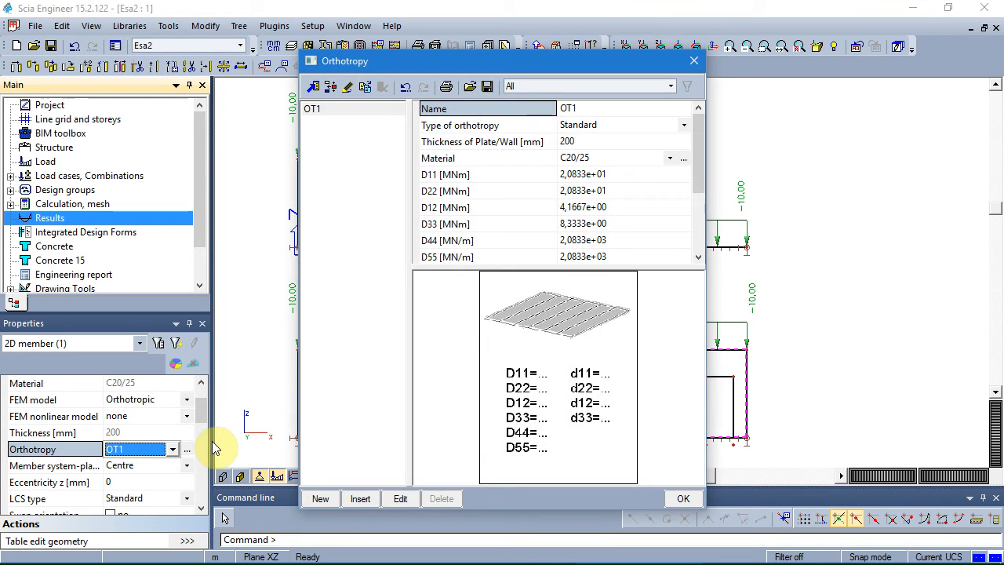
drag(695, 177, 701, 234)
click(612, 205)
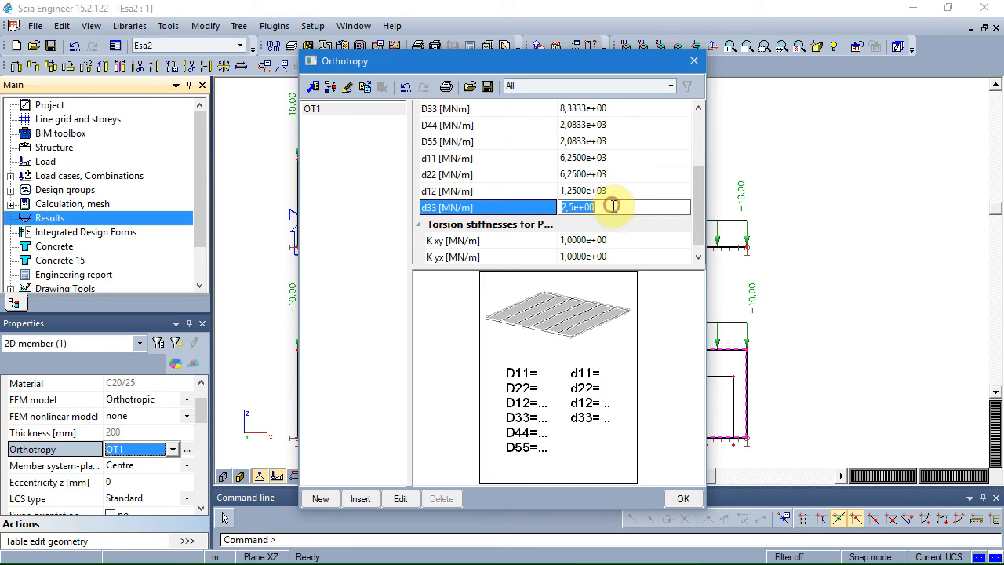
text(0)
key(Return)
click(678, 500)
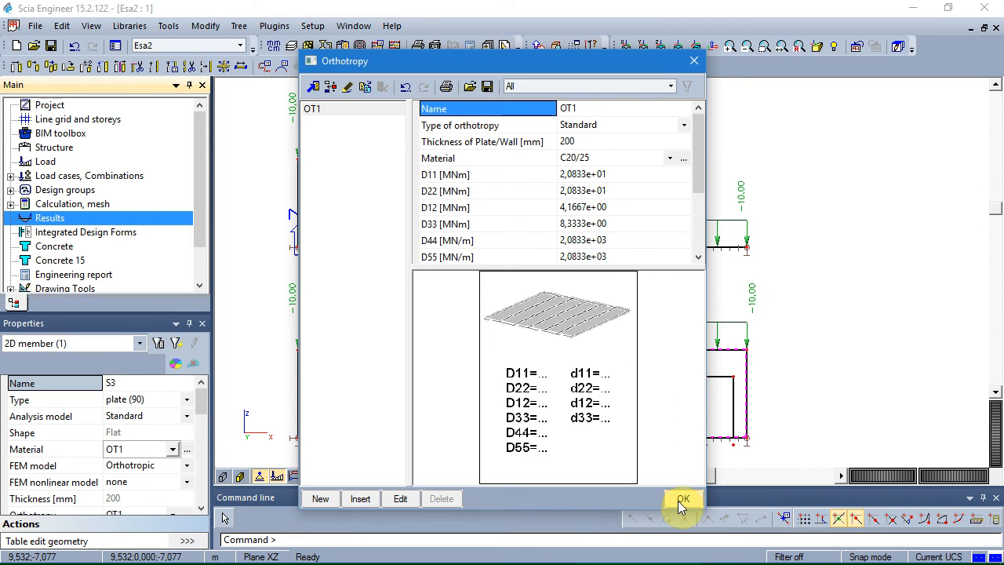
Step: Run the linear calculation with the changed orthotropy and accept the results at the end of the analysis
click(376, 46)
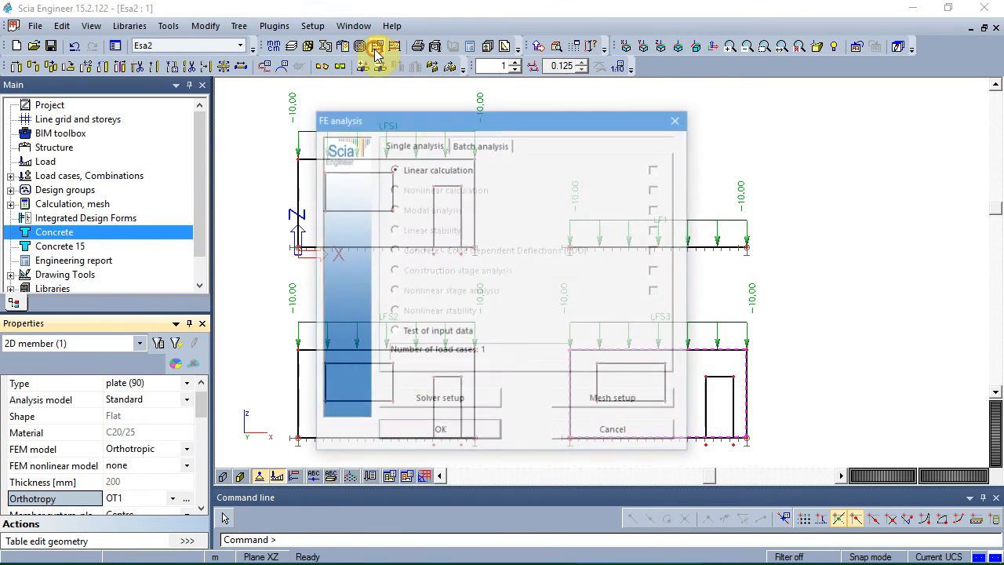
click(458, 434)
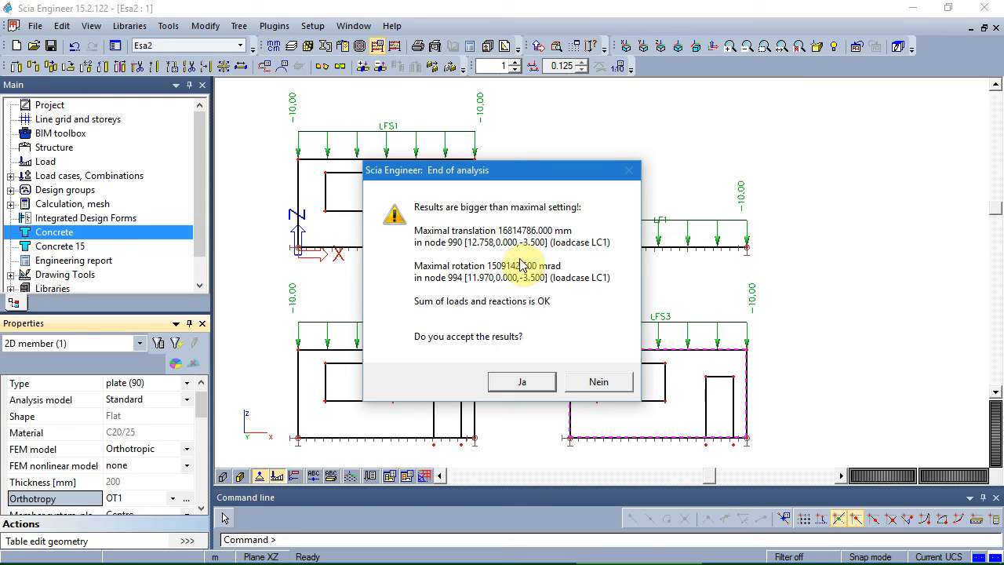
click(524, 382)
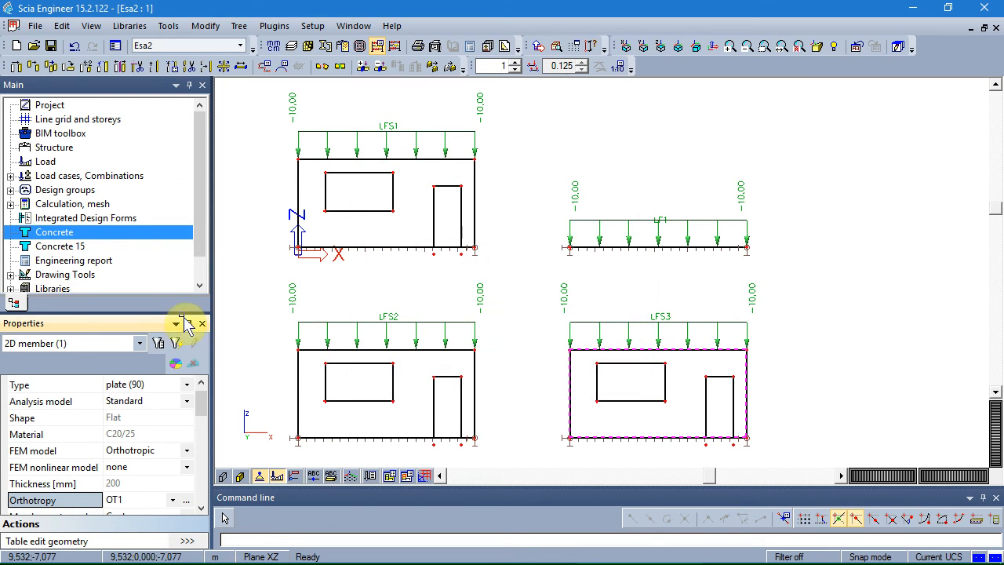
Step: Open the results and display the recalculated 3D displacement of all members for LC1
double_click(52, 219)
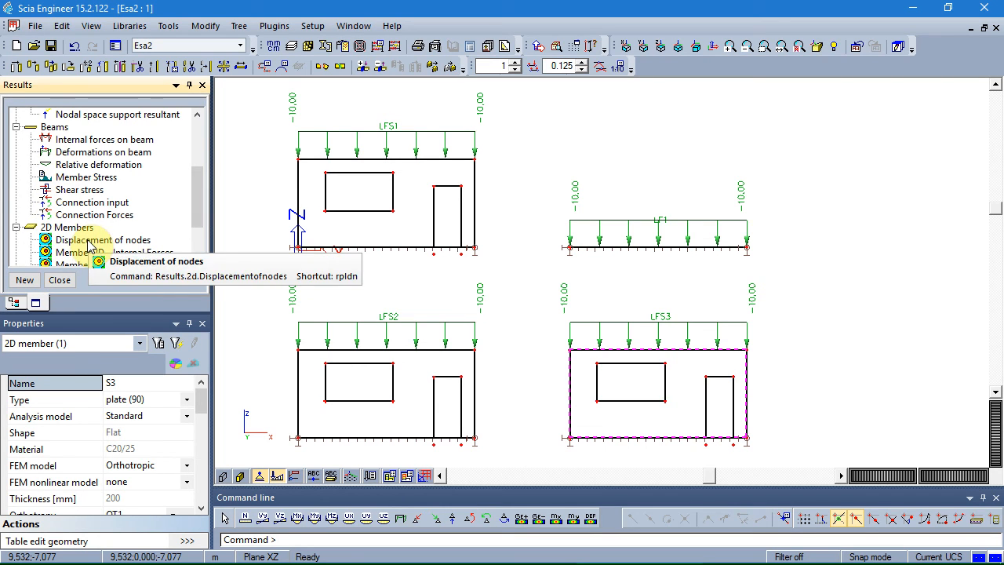
drag(196, 205, 197, 165)
click(75, 139)
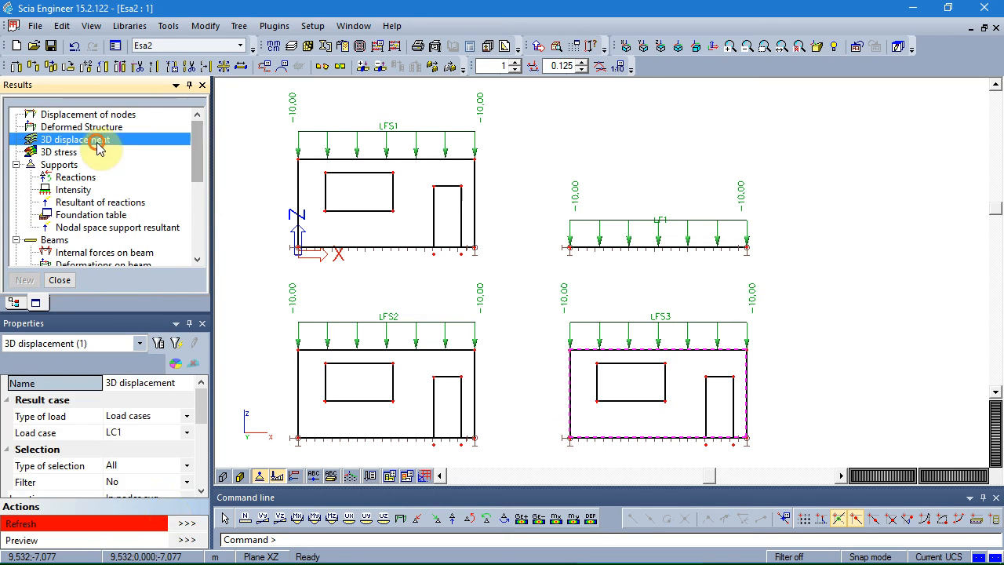
click(182, 523)
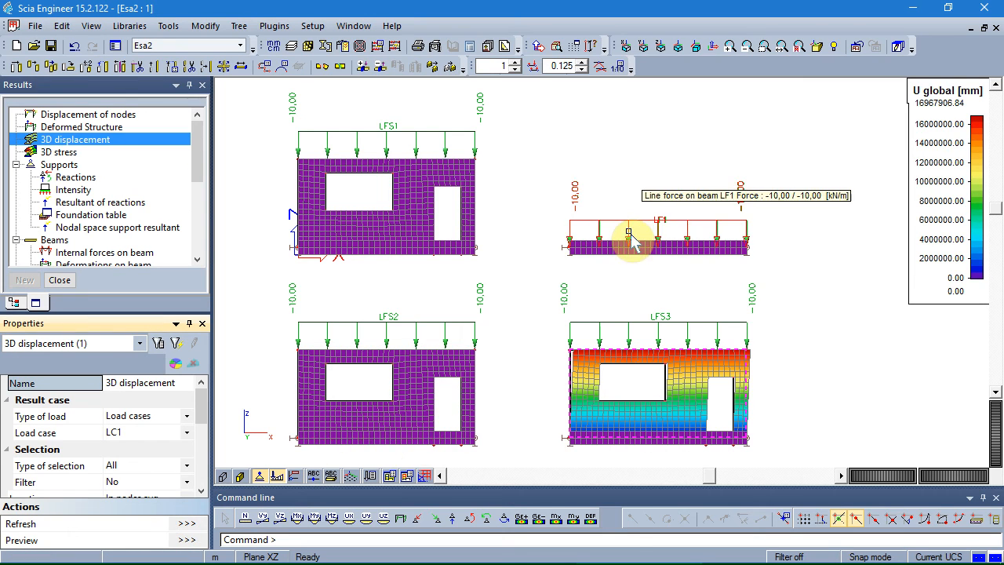
Step: Enlarge the deformation display scale up to 16 to examine wall S3's shear deformation, and bring it back to 4
click(582, 64)
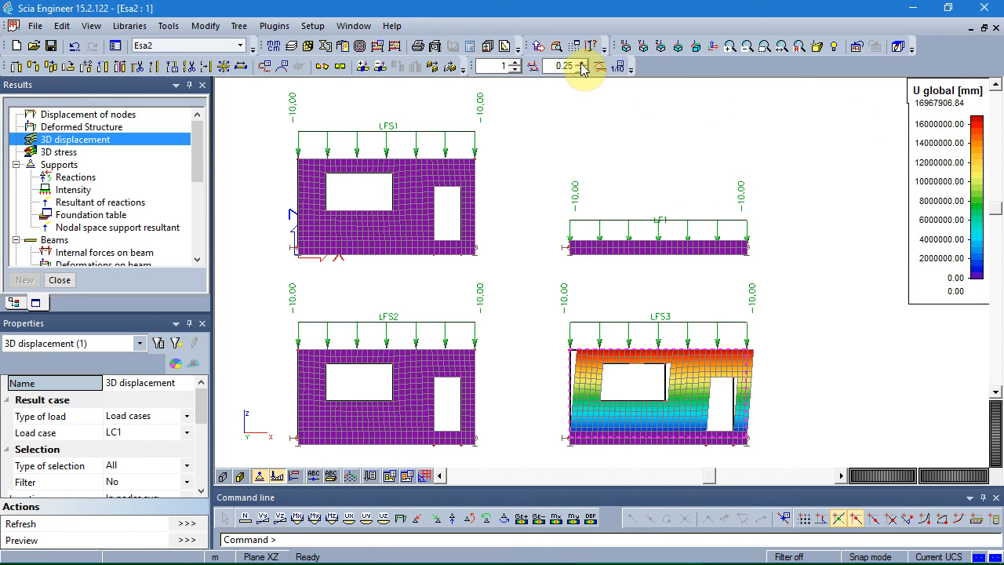
click(582, 64)
click(582, 65)
click(583, 64)
click(582, 65)
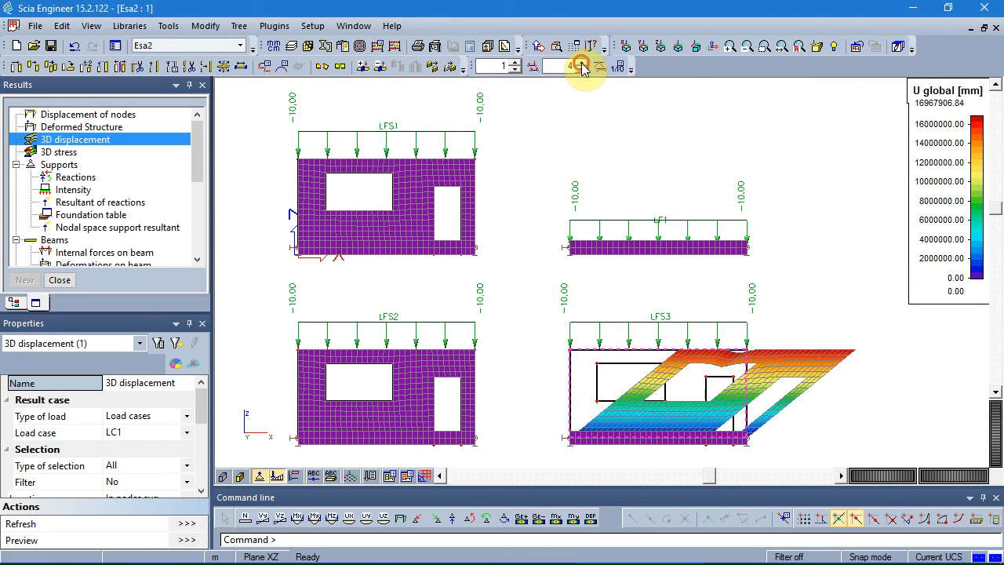
click(582, 65)
click(582, 65)
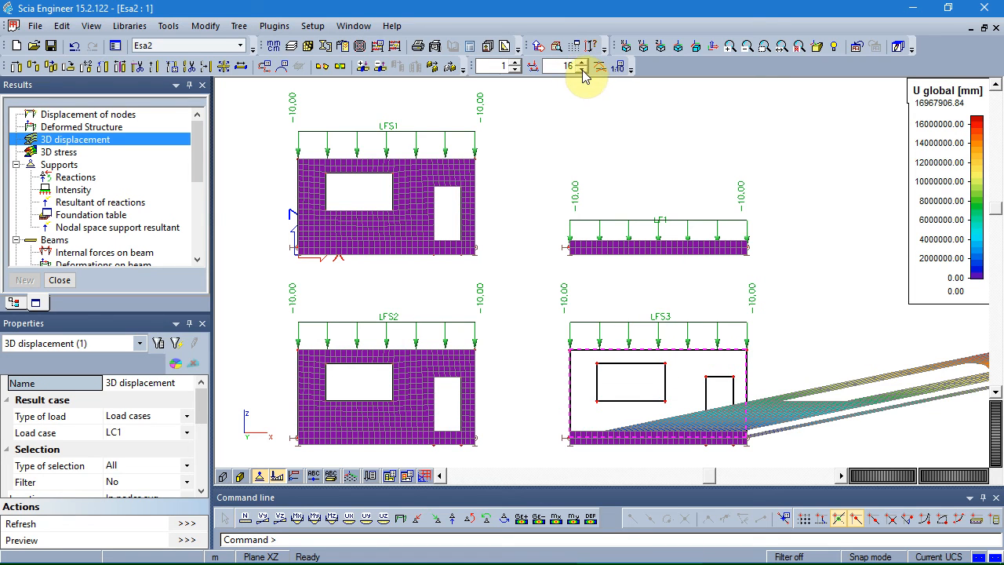
click(582, 69)
click(582, 69)
Step: Leave the results, clear the selection of wall S3 and start a new line support on a 2D member edge
click(60, 281)
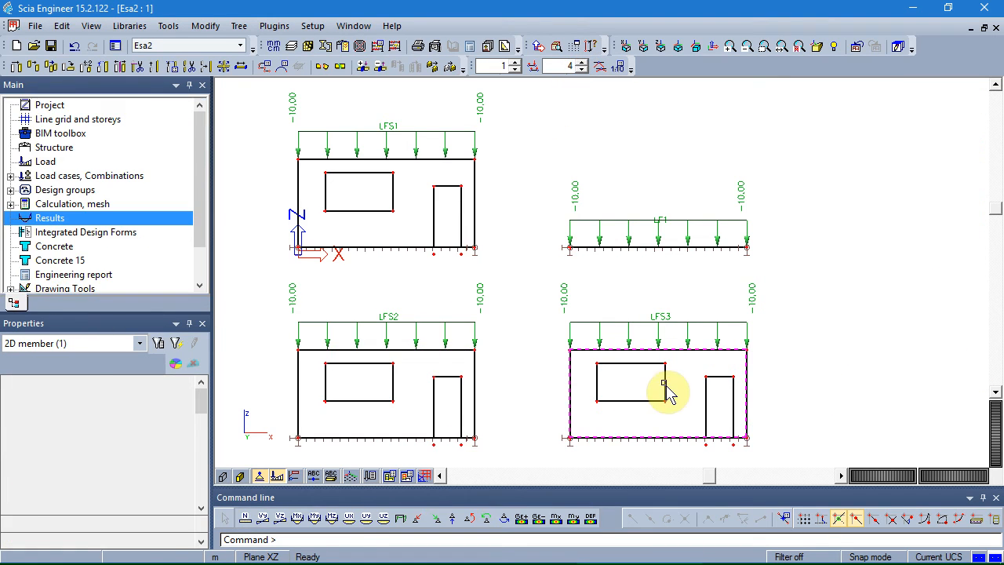
mouse_move(667, 393)
middle_down()
mouse_move(533, 307)
mouse_move(489, 262)
middle_up()
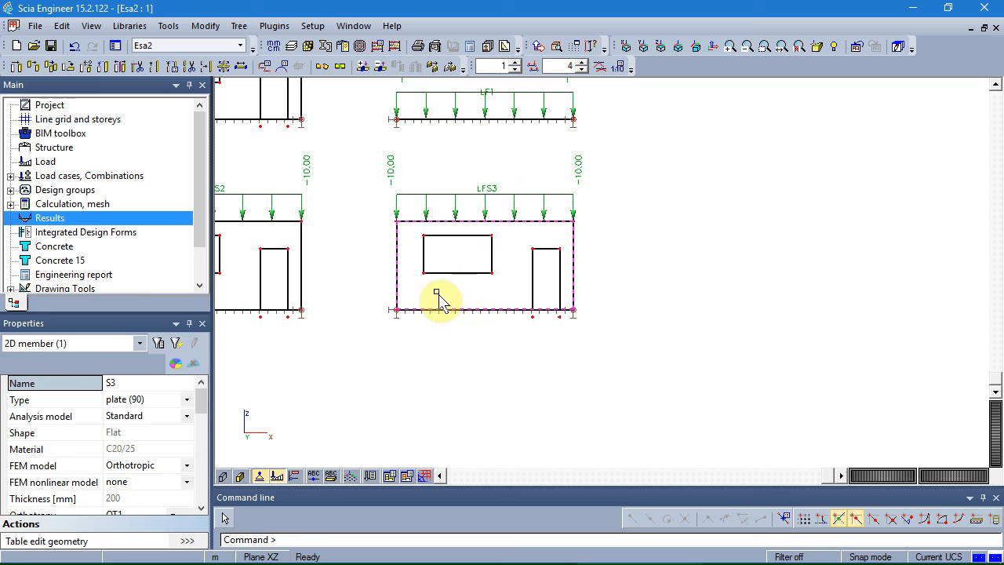
key(Escape)
click(54, 149)
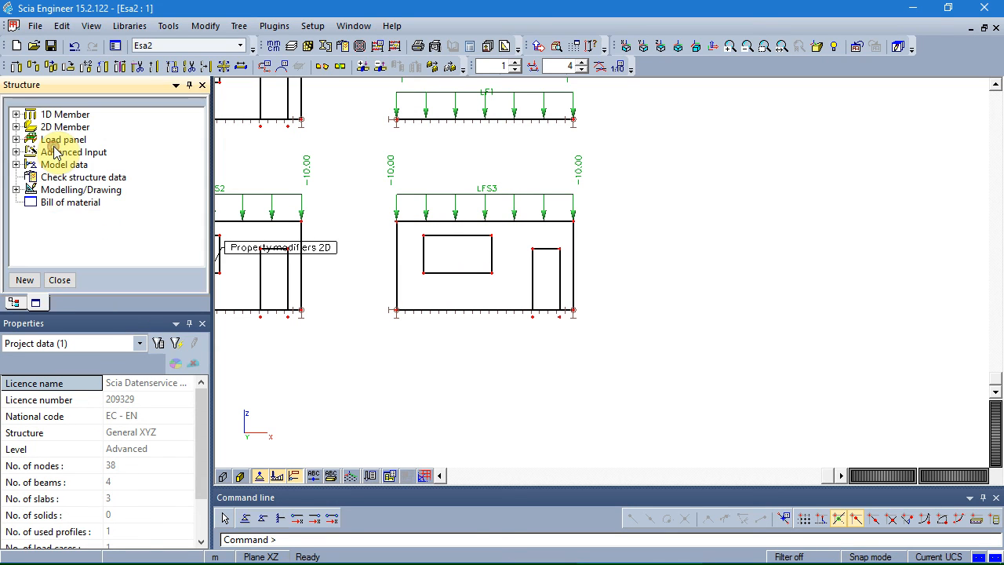
click(17, 166)
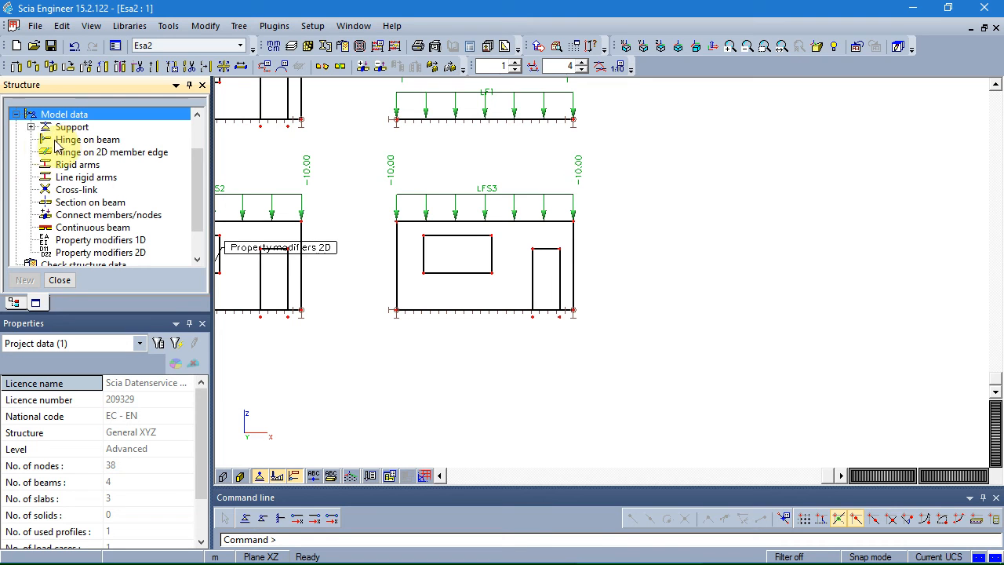
click(31, 128)
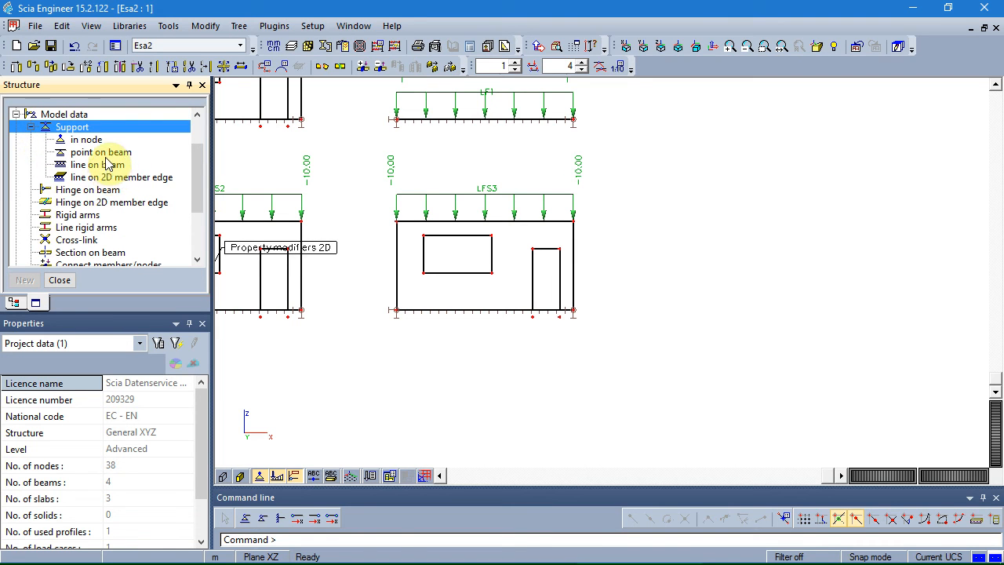
double_click(112, 179)
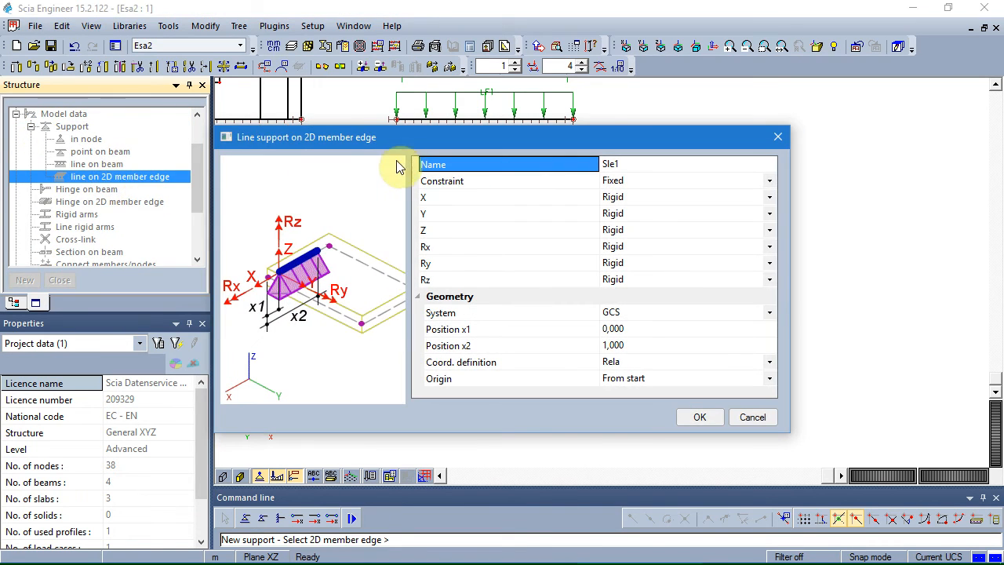
Step: Make the line support flexible in X with a stiffness of 0.1 MN/m^2
drag(392, 138, 396, 391)
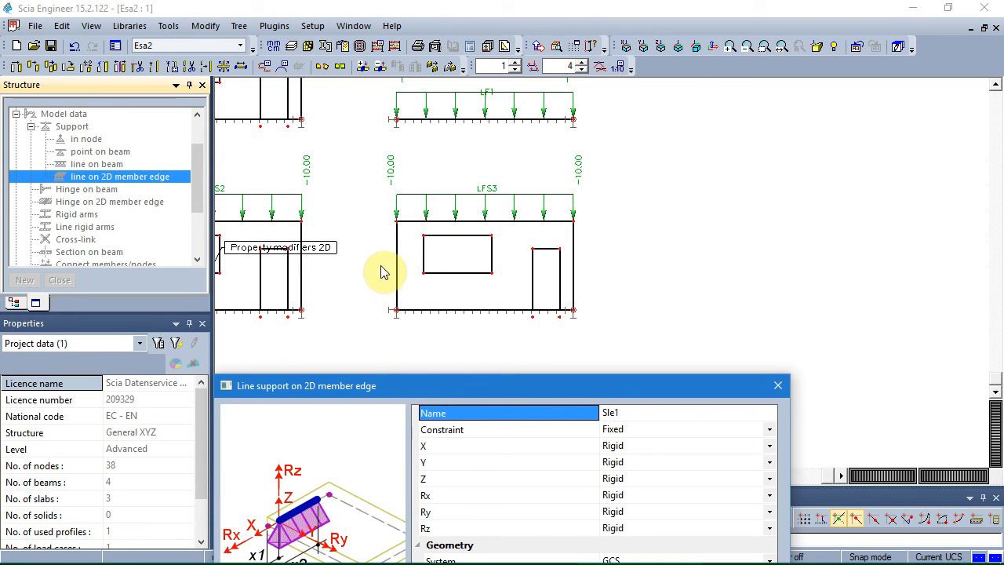
mouse_move(447, 387)
mouse_down()
mouse_move(443, 364)
mouse_move(452, 377)
mouse_up()
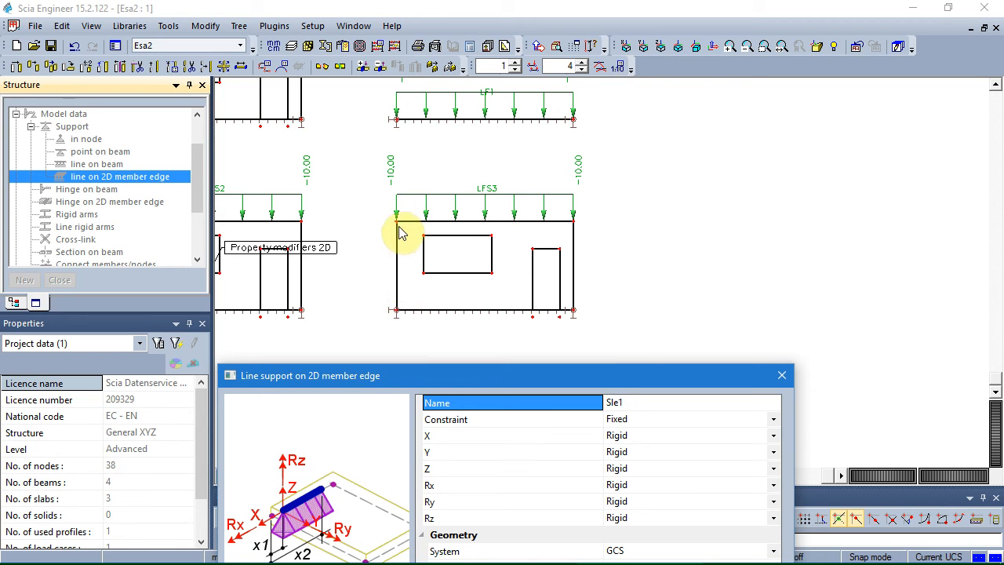
drag(415, 376, 379, 293)
click(600, 354)
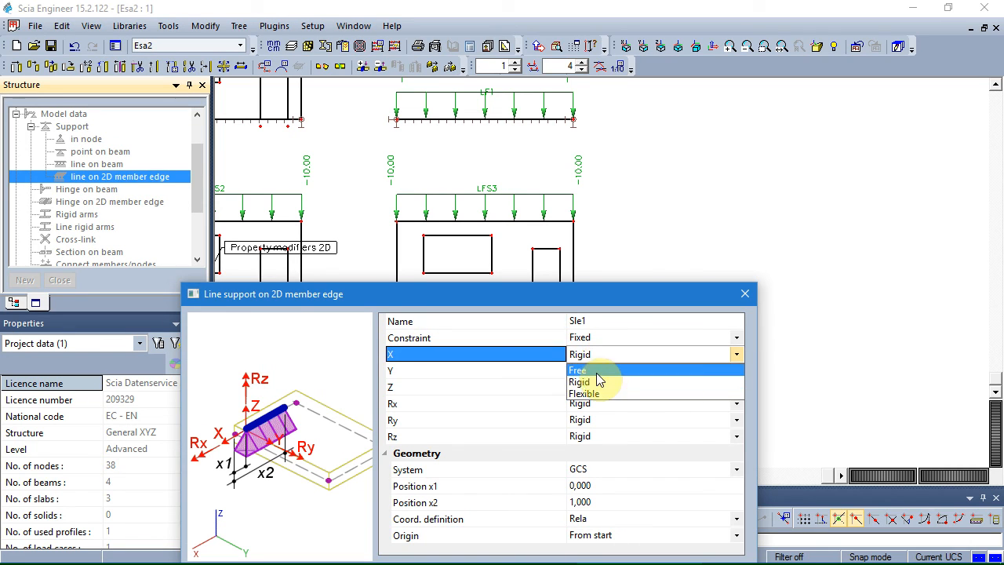
click(597, 394)
click(604, 370)
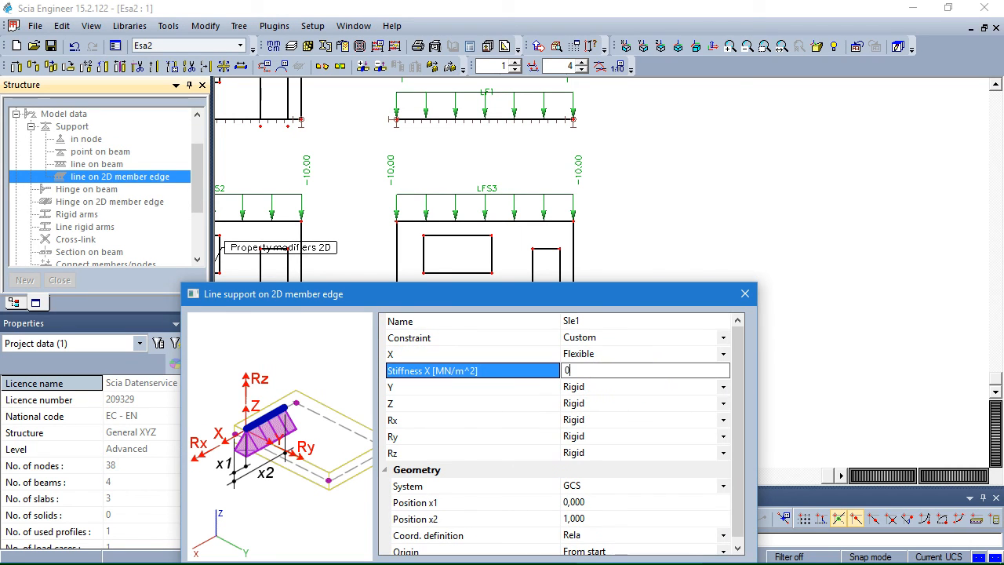
key(Return)
Step: Set the line support's Y and Z translations and its Rx, Ry and Rz rotations to Free
click(610, 387)
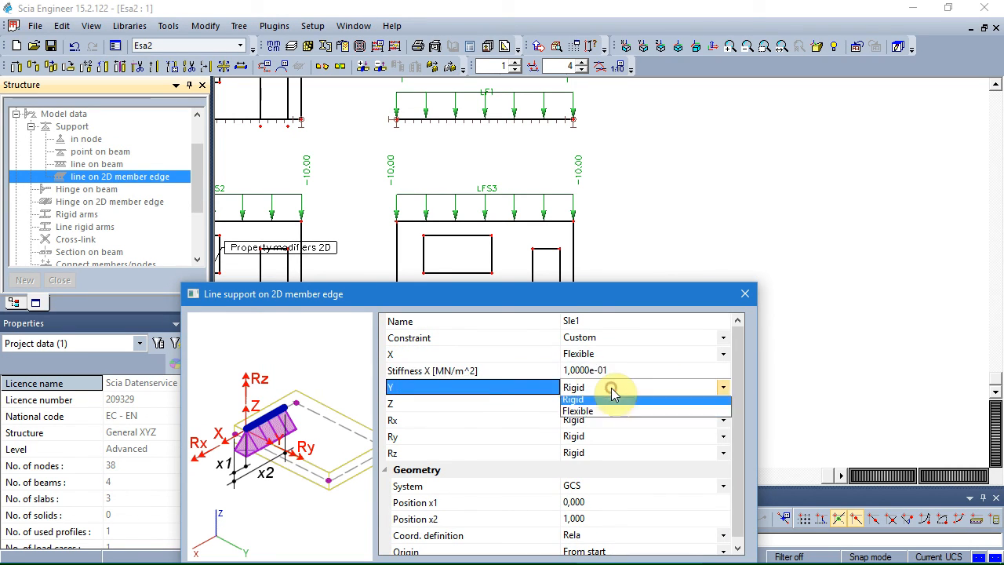
click(602, 403)
click(607, 404)
click(598, 418)
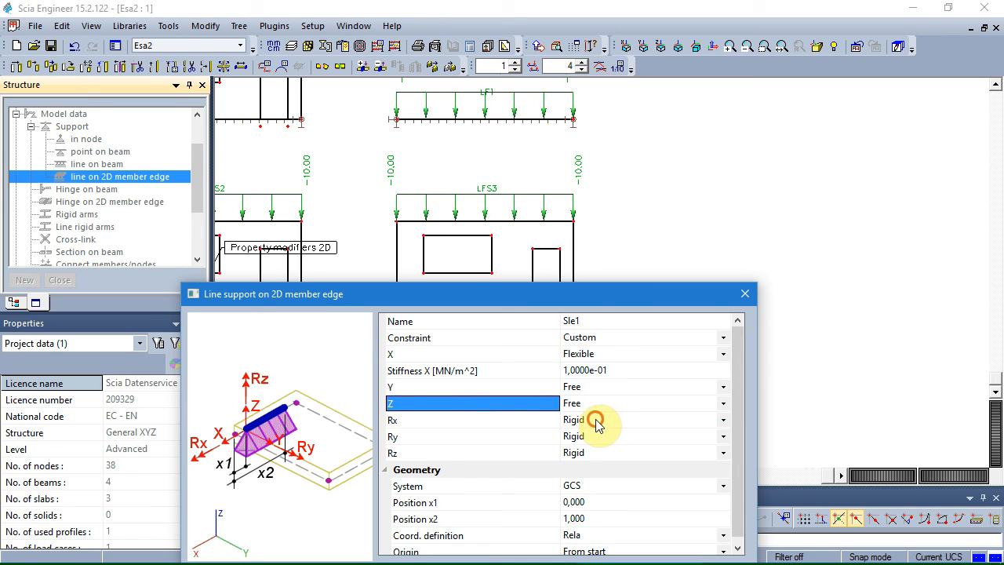
click(596, 419)
click(596, 437)
click(596, 437)
click(596, 436)
click(594, 452)
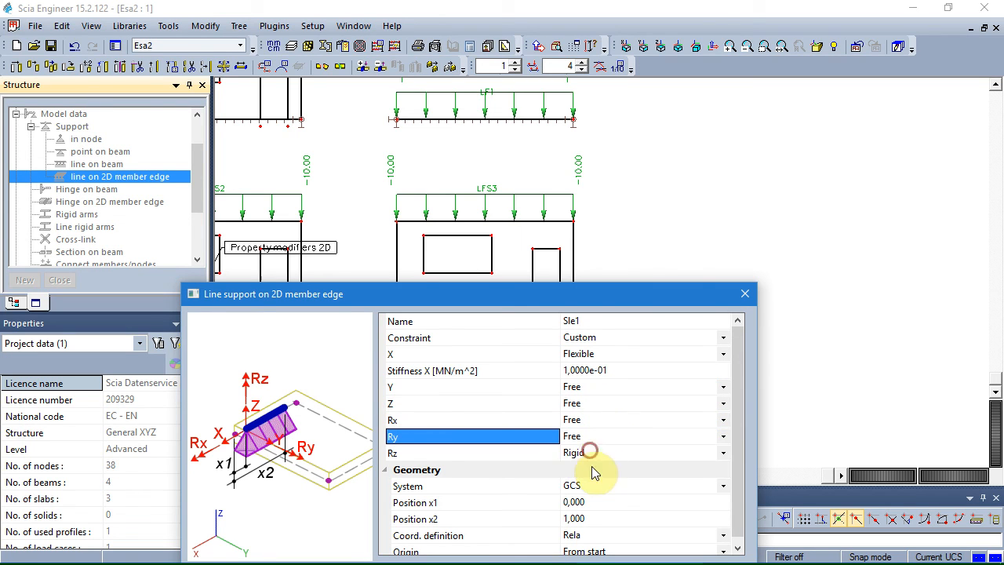
click(592, 453)
click(590, 454)
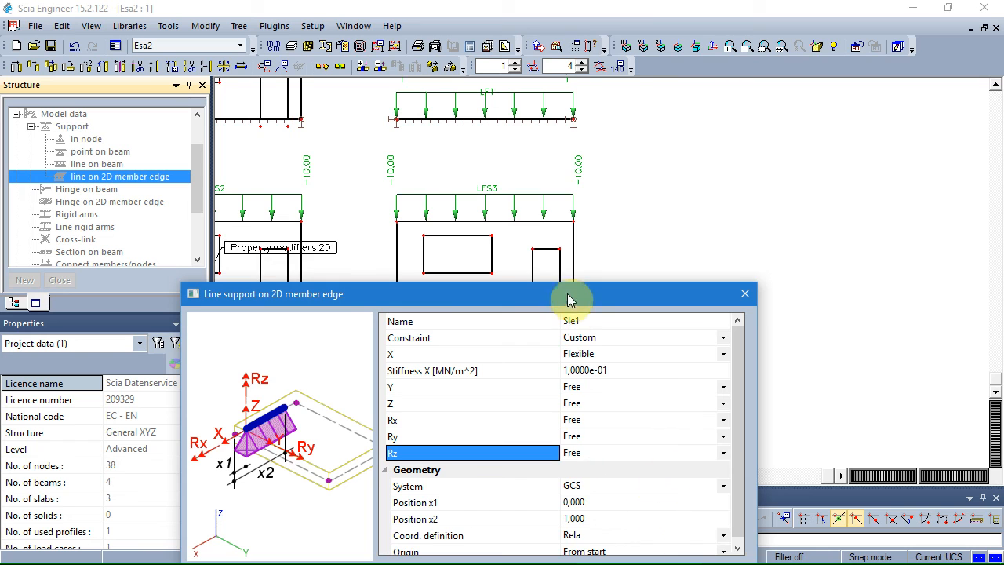
Step: Accept the support definition and assign it to both vertical outer edges of wall S3
drag(570, 300, 558, 162)
click(649, 447)
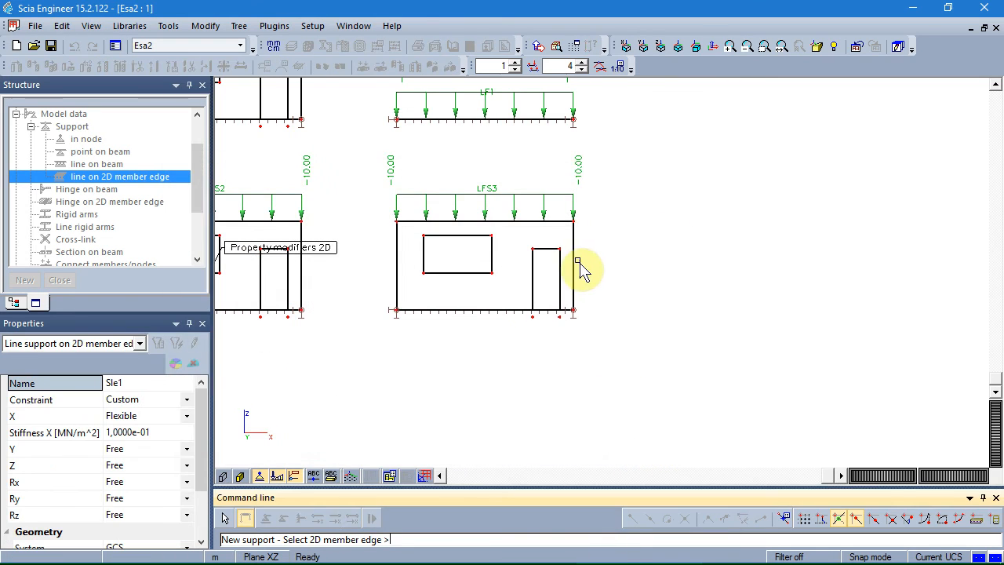
click(414, 276)
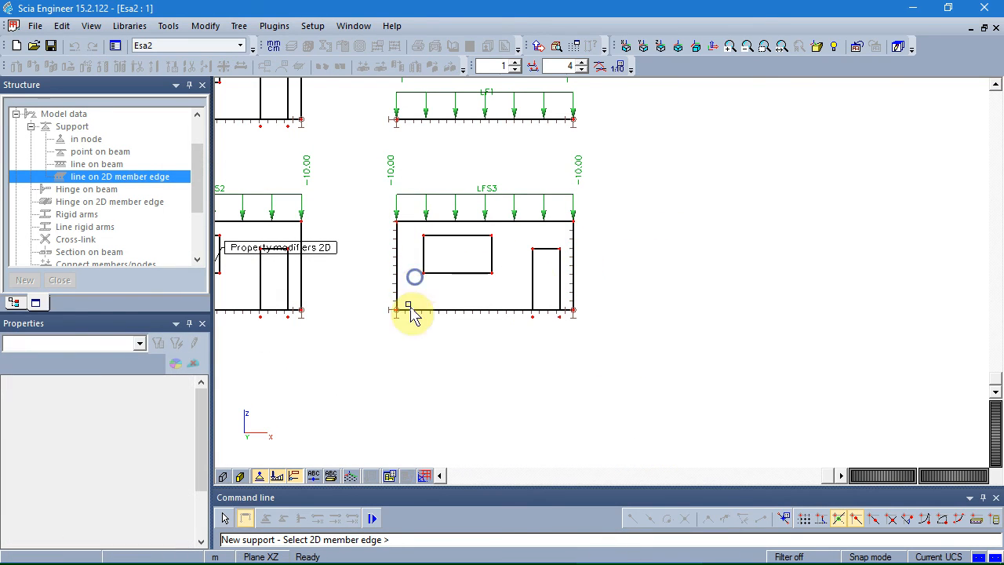
key(Escape)
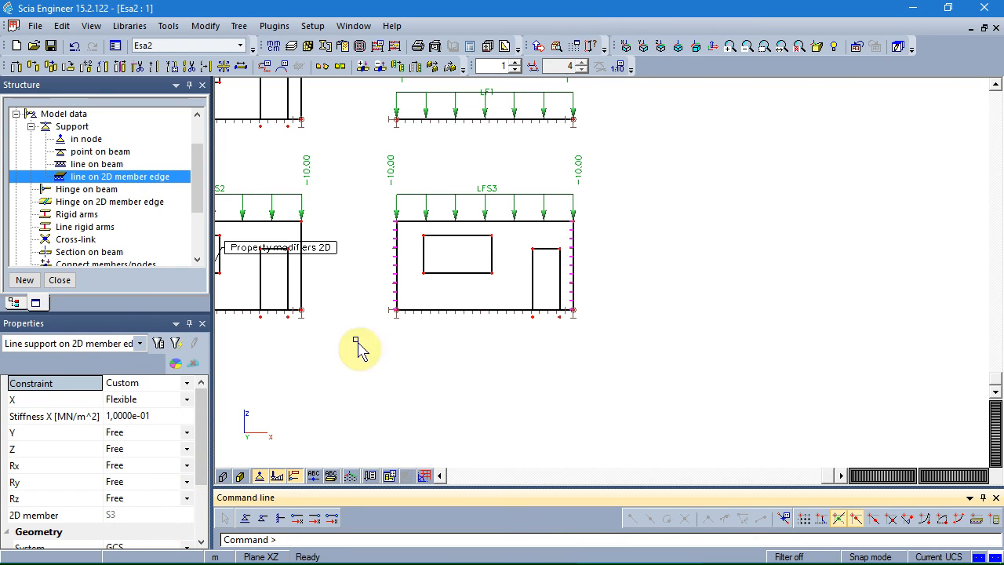
scroll(385, 251, up, 3)
key(Escape)
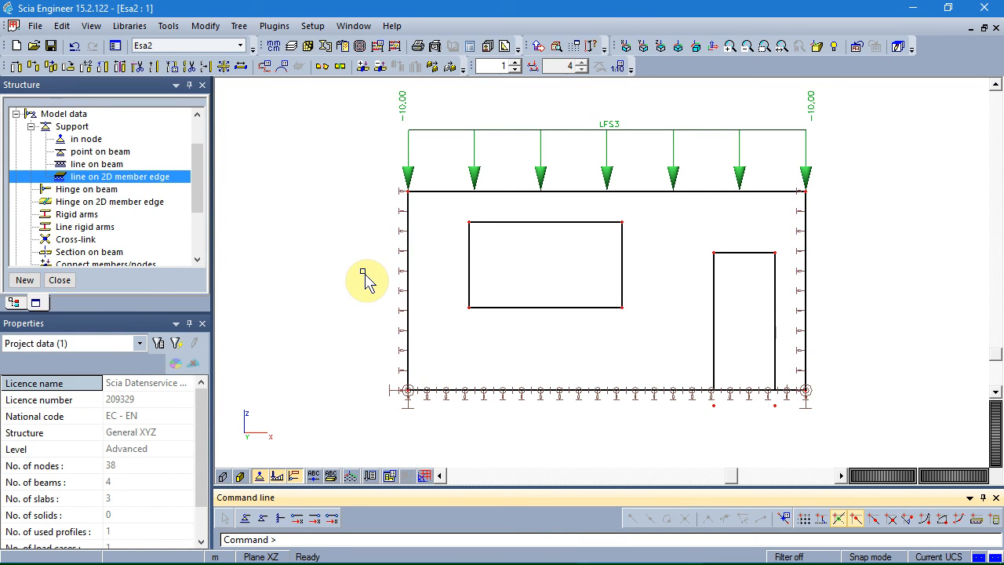
scroll(361, 281, down, 3)
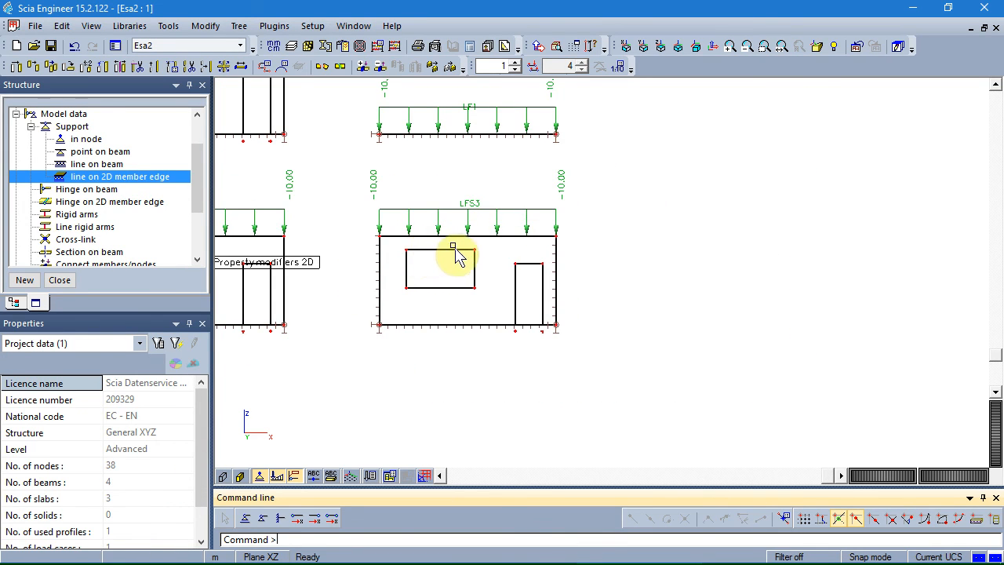
middle_drag(437, 274, 523, 302)
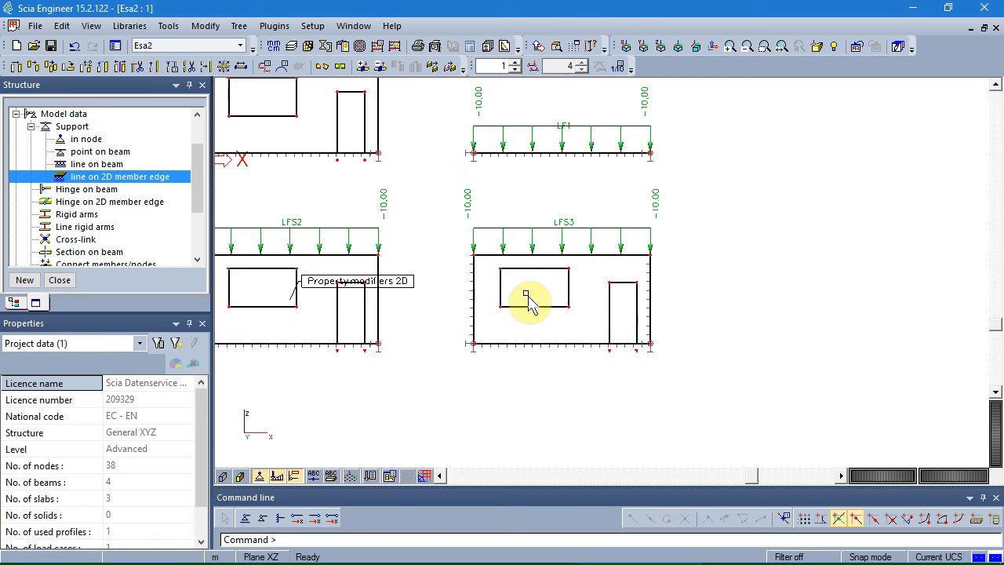
Step: Add a concrete rectangular cross-section with H 200 mm and B 200 mm to the project
click(328, 49)
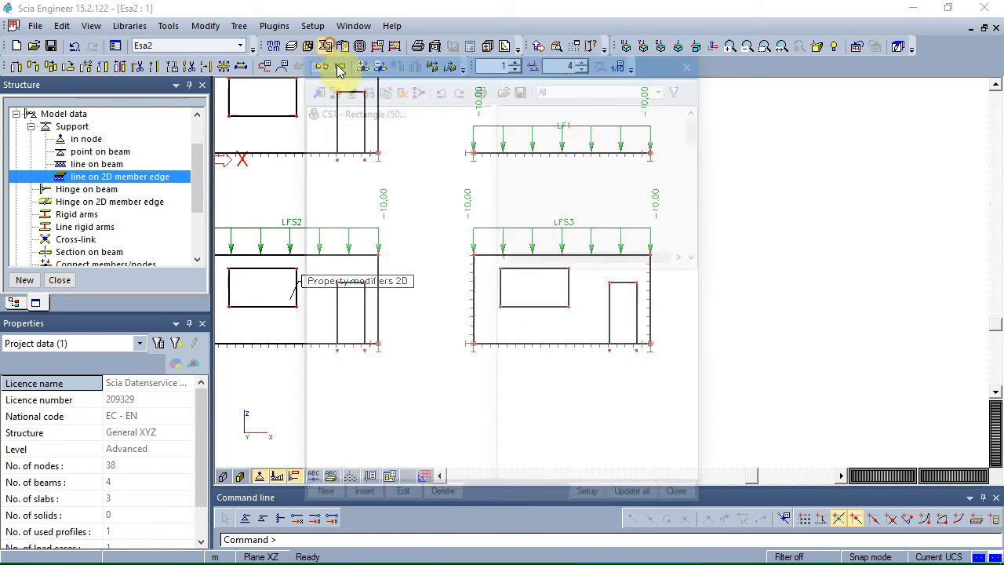
click(325, 499)
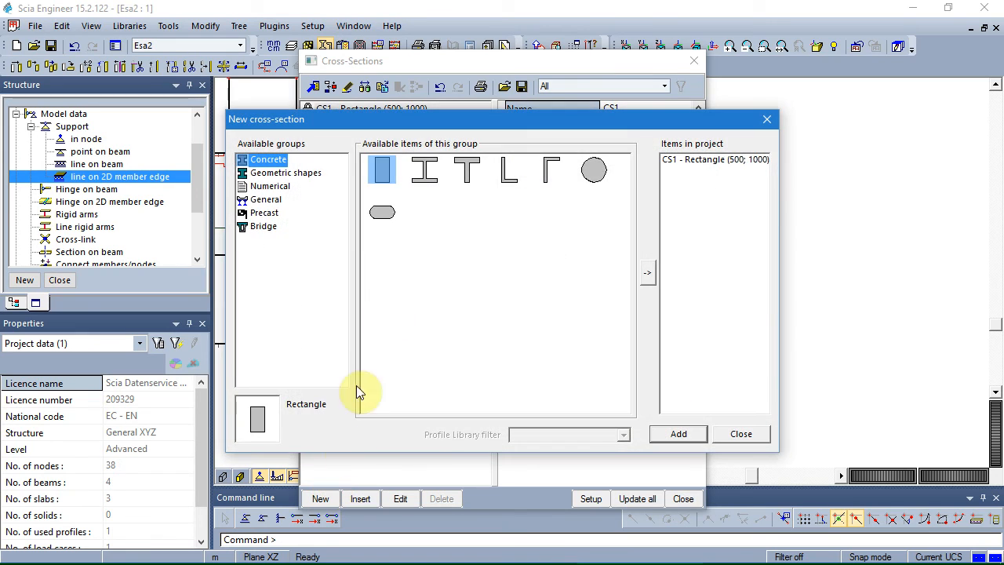
double_click(382, 168)
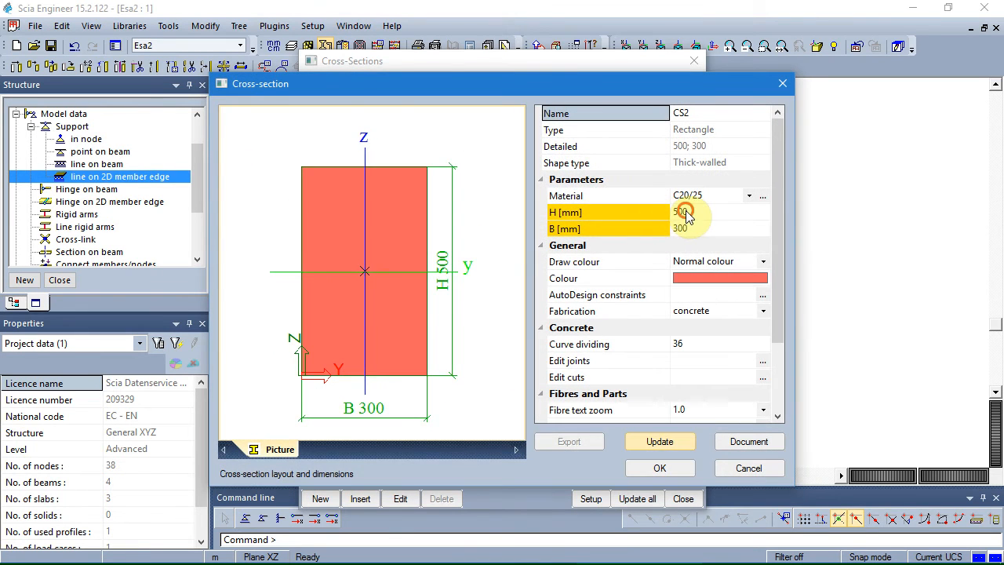
click(686, 213)
text(200)
click(695, 227)
text(200)
key(Return)
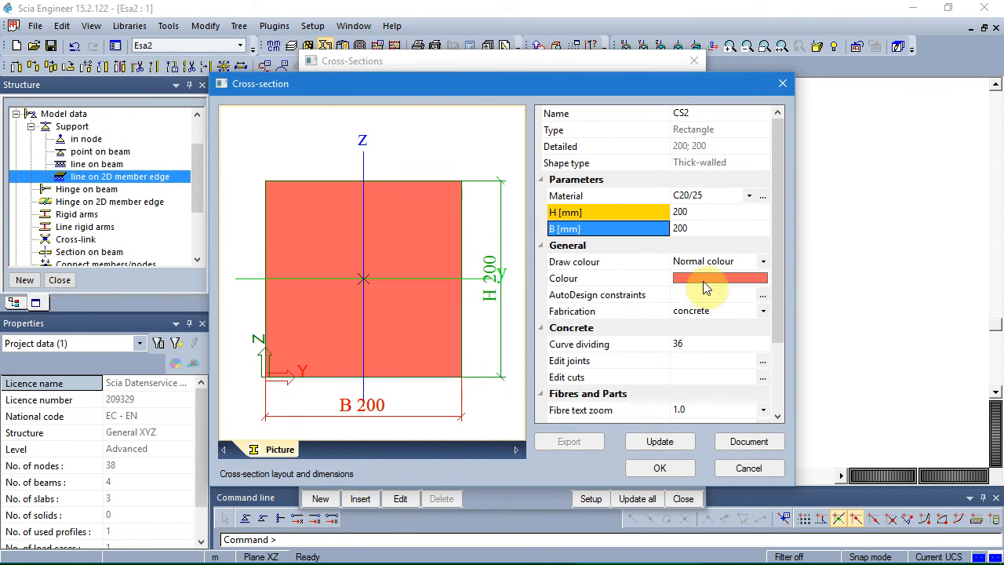
click(672, 456)
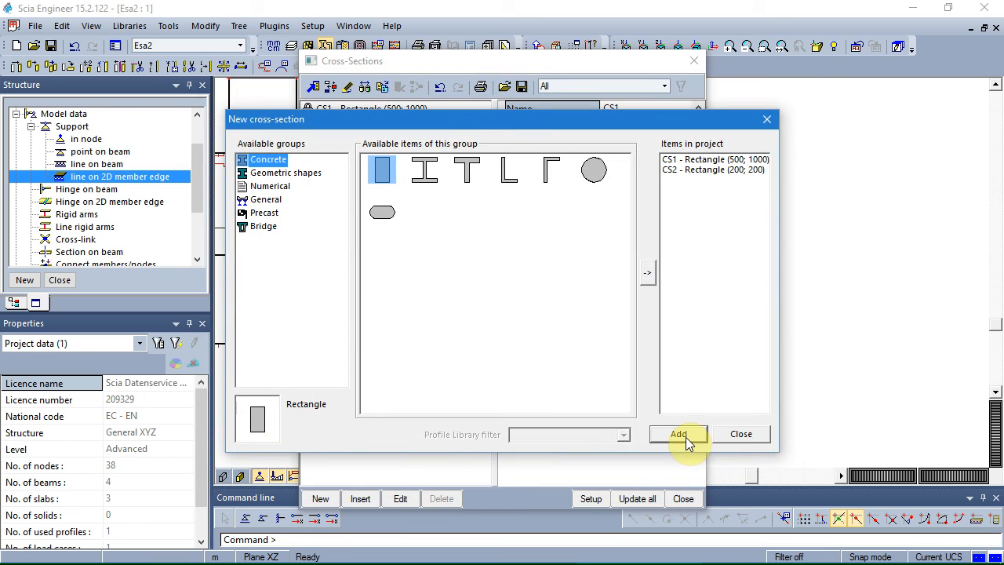
click(725, 433)
click(682, 497)
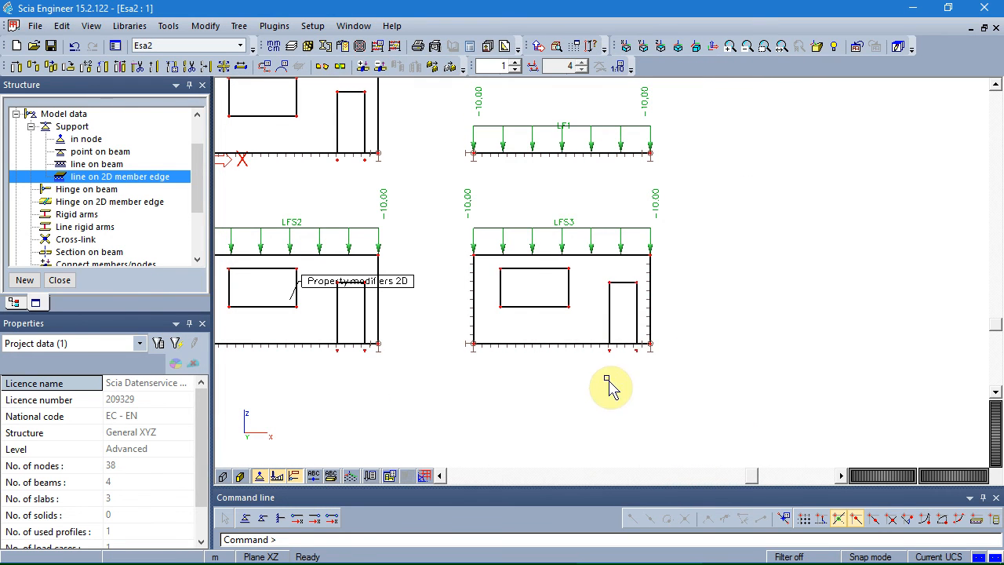
Step: Start a new general 1D member using the cross-section CS2 - Rectangle (200; 200)
click(59, 280)
double_click(44, 151)
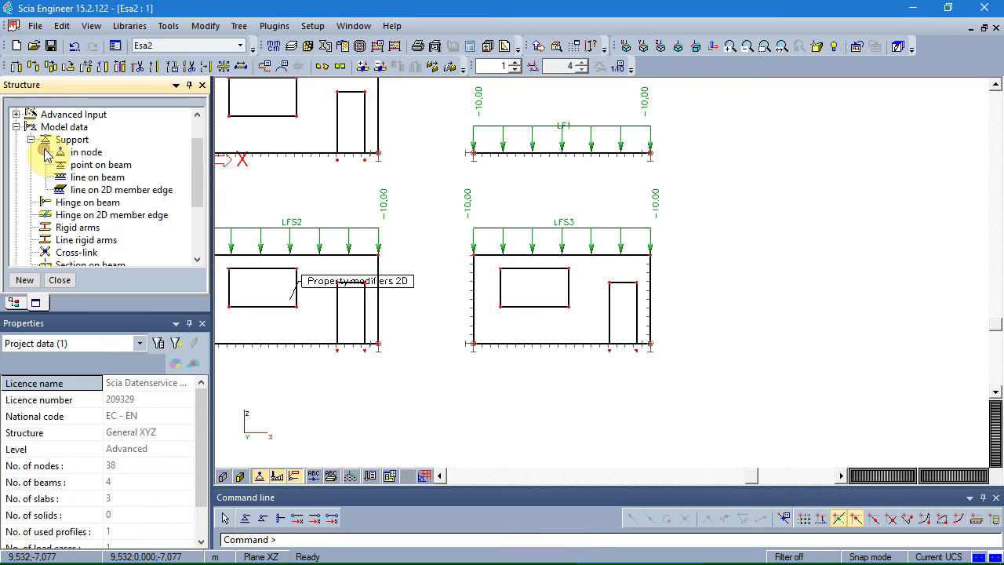
click(16, 128)
click(16, 115)
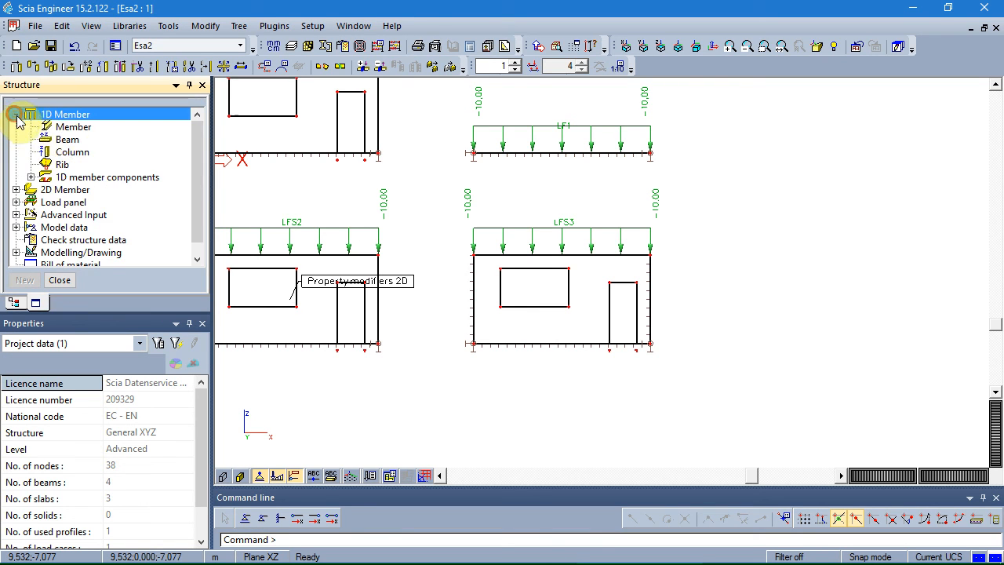
double_click(66, 128)
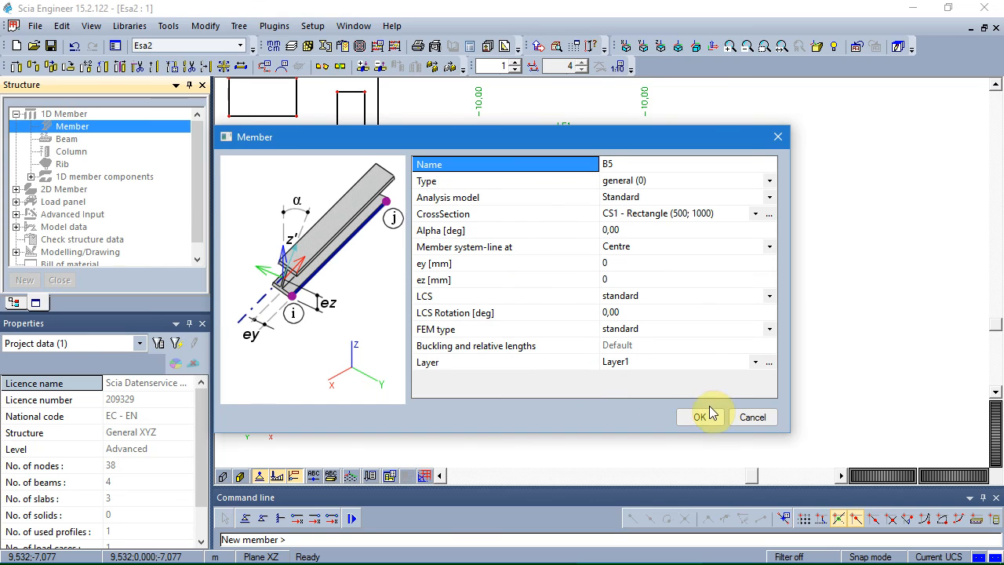
click(668, 225)
click(666, 239)
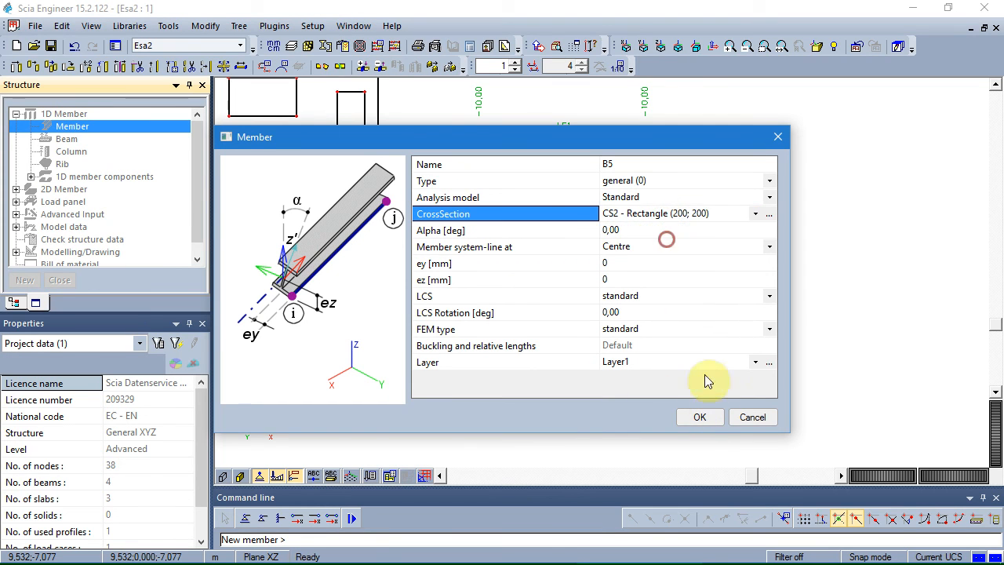
click(704, 418)
Step: Draw one member along the top edge of wall S3's window opening and another along the top of its door opening
click(499, 269)
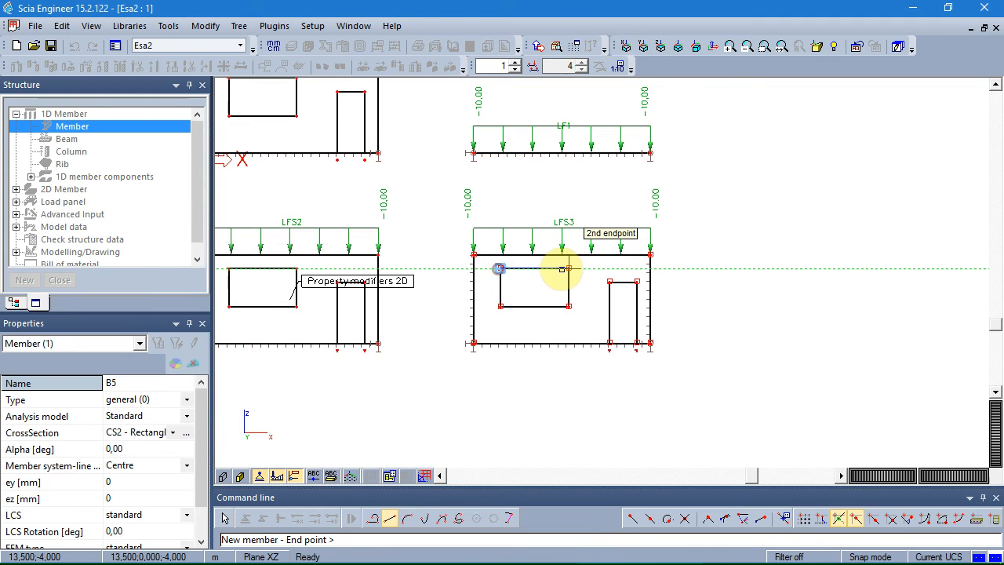
click(610, 281)
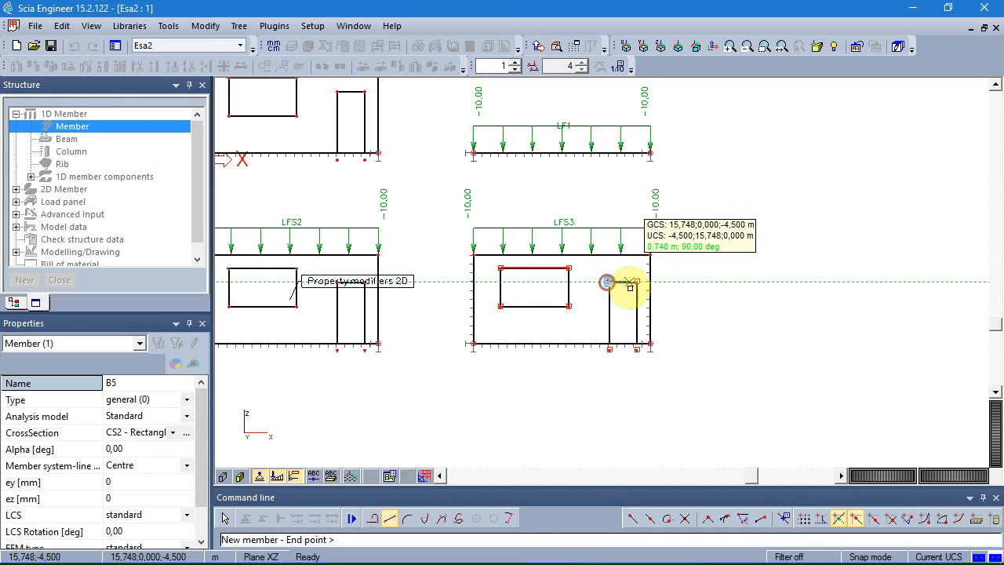
click(637, 281)
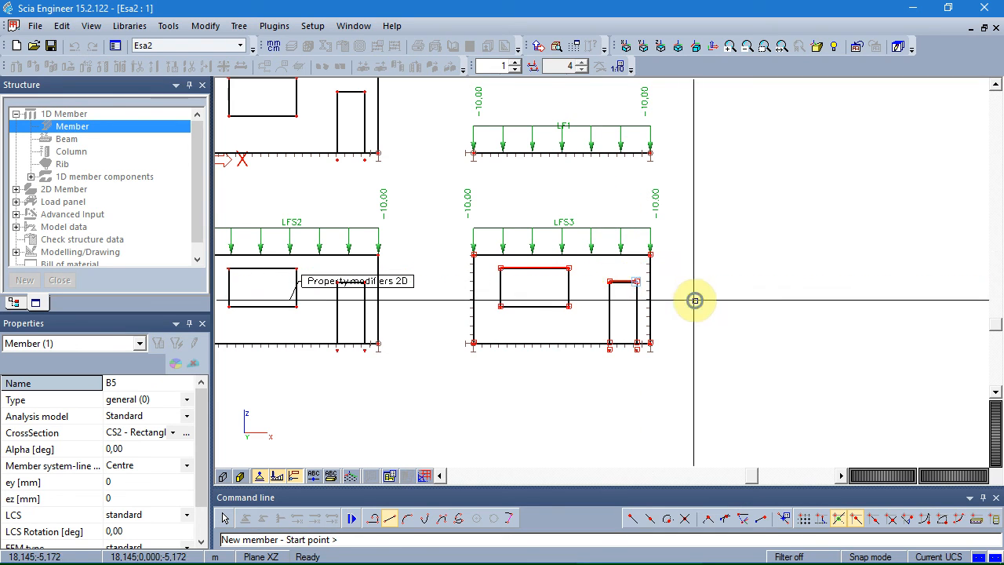
key(Escape)
key(Escape)
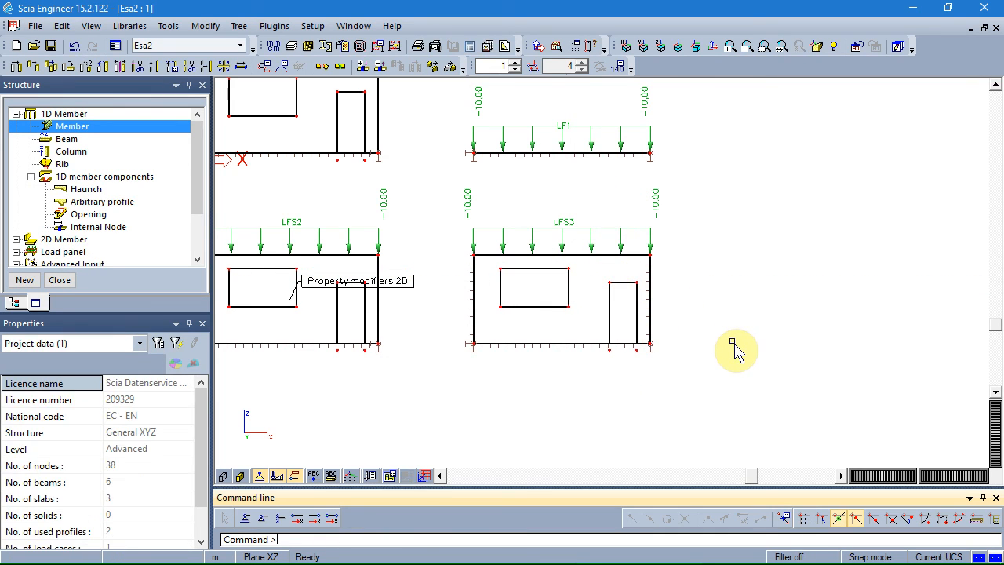
Step: Run the linear calculation of the model with wall S3's flexible edge supports and lintel beams
click(379, 47)
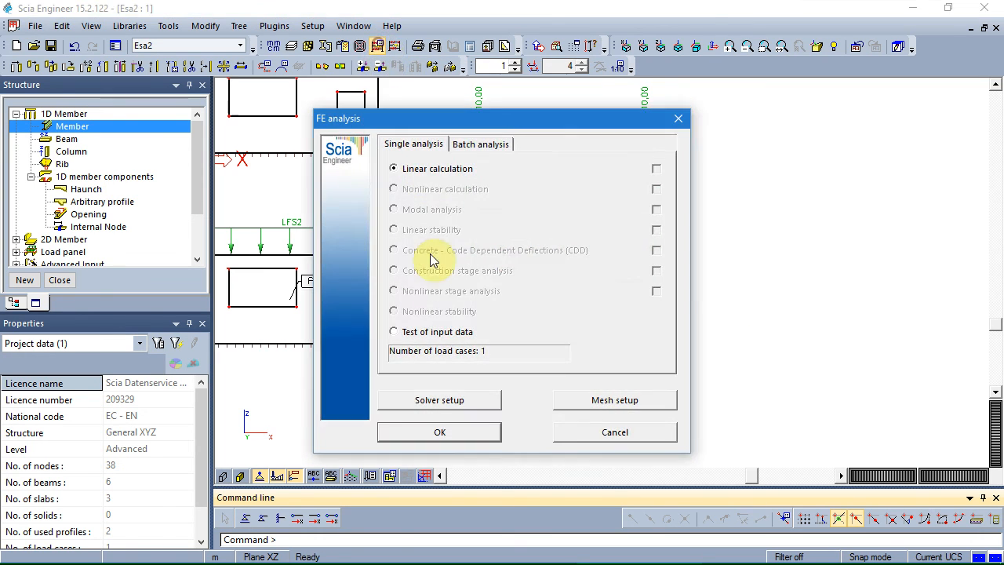
click(455, 434)
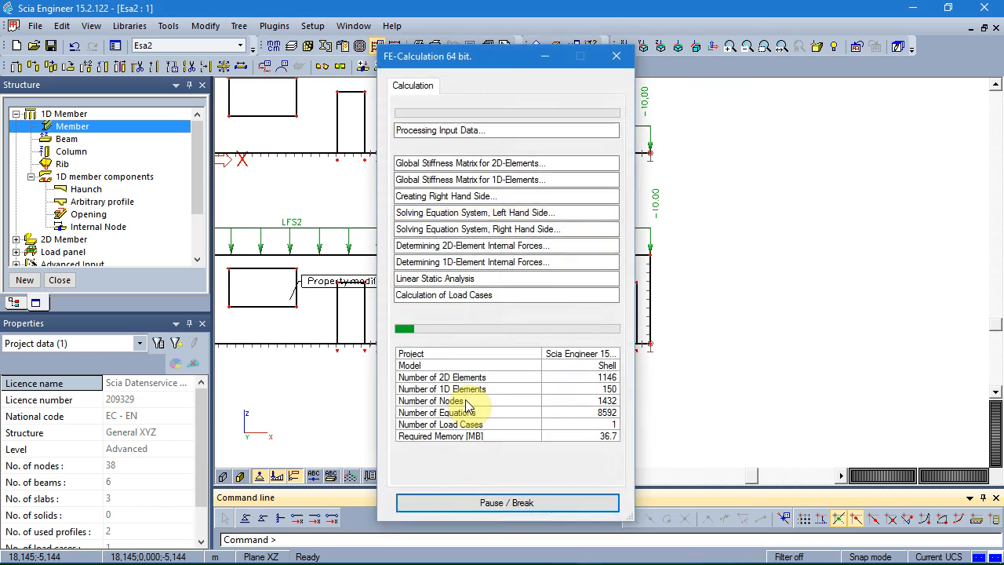
click(581, 362)
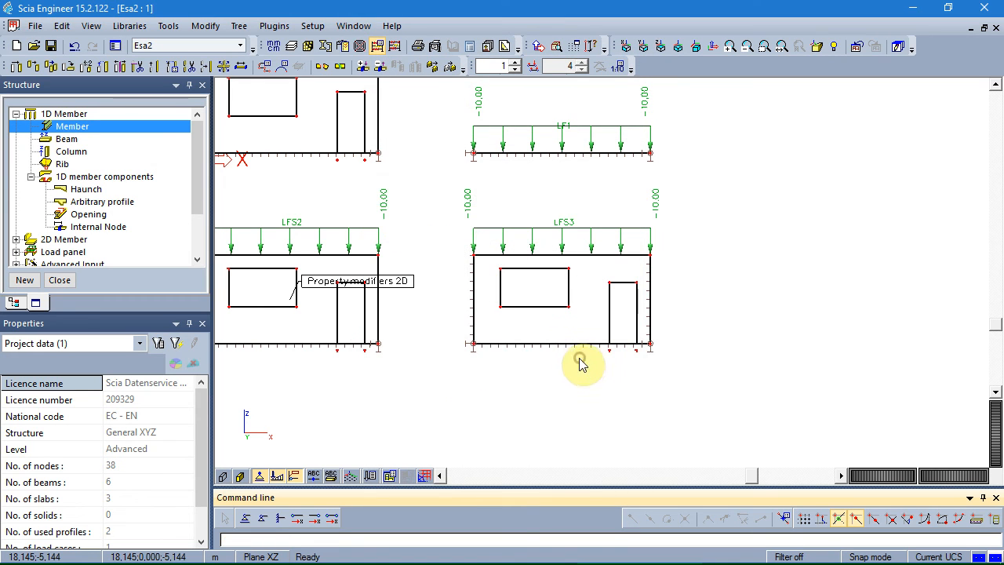
Step: Display the Rz support reactions for load case LC1 and compare those under wall S3 with the other walls and the single beam
click(63, 283)
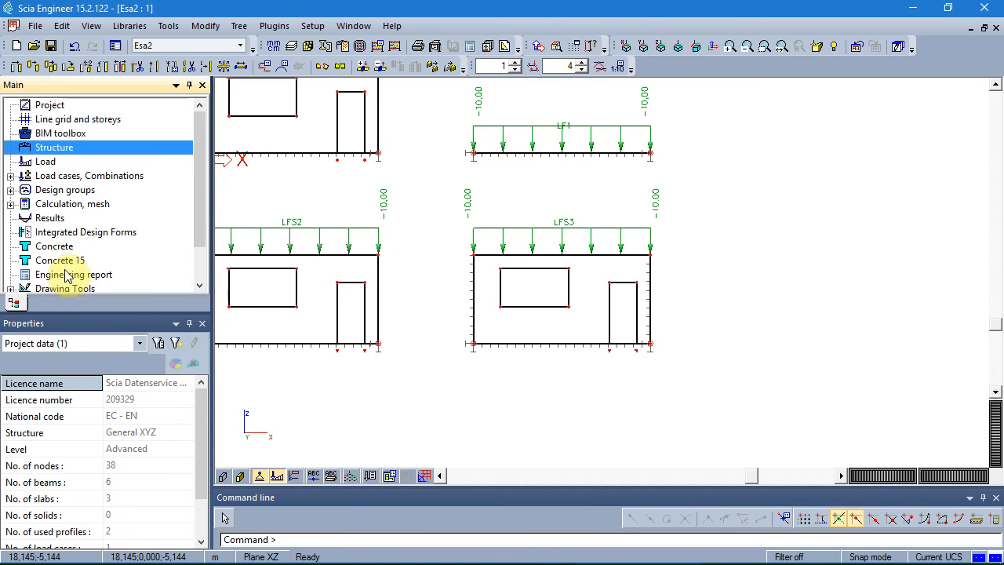
click(54, 218)
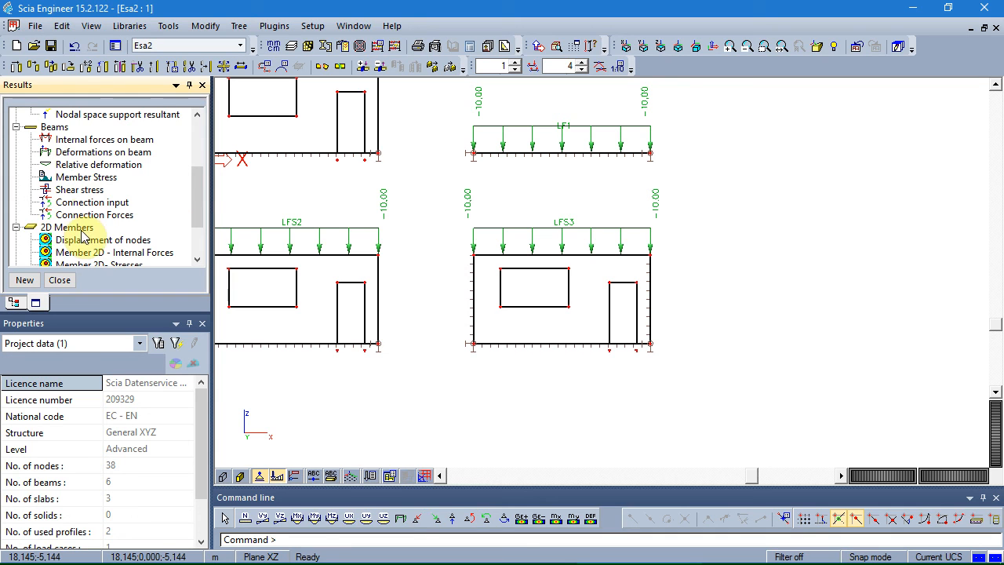
drag(197, 190, 196, 147)
click(85, 168)
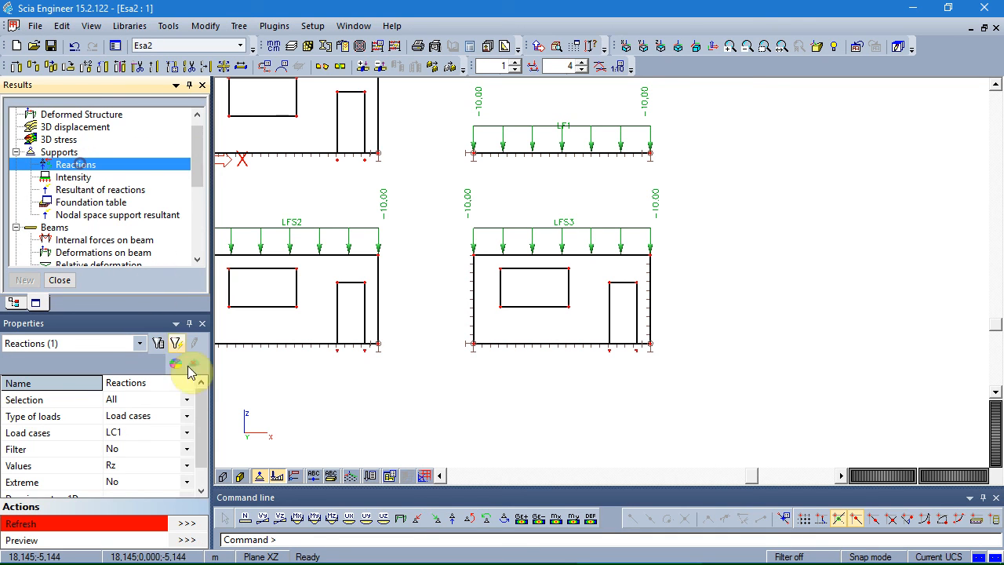
click(187, 523)
middle_drag(446, 374, 516, 369)
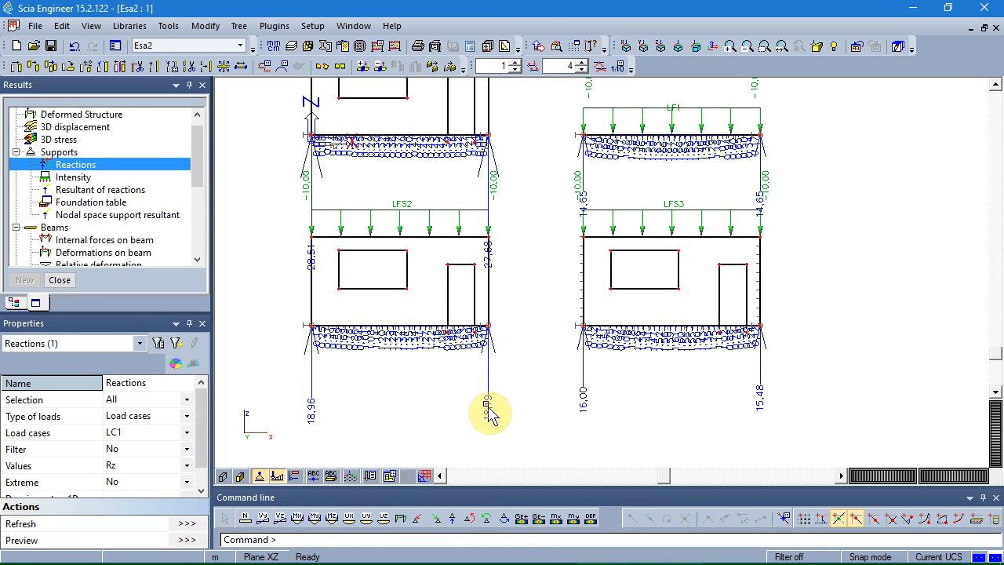
scroll(668, 318, up, 5)
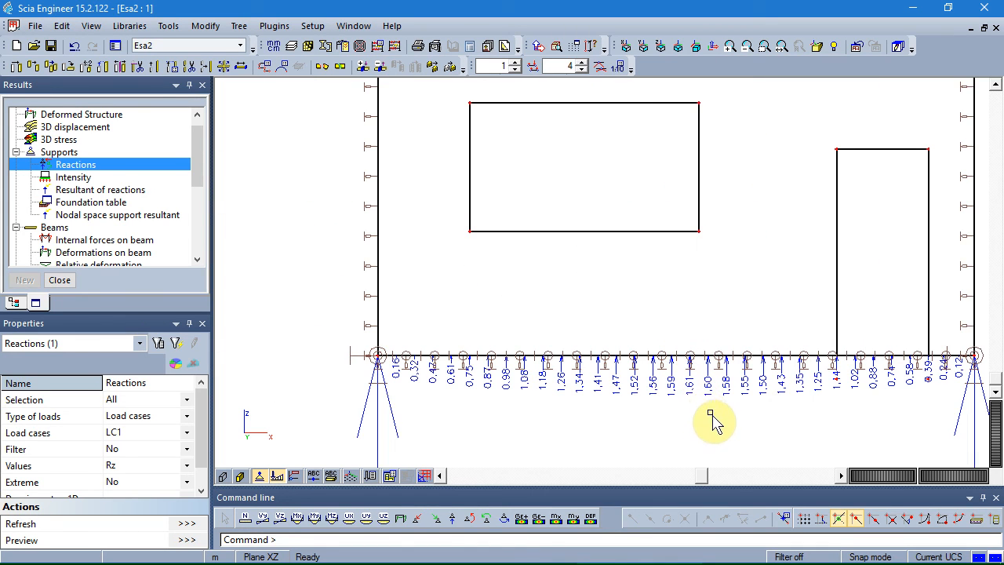
middle_drag(710, 185, 642, 515)
middle_drag(637, 197, 634, 238)
scroll(651, 416, down, 3)
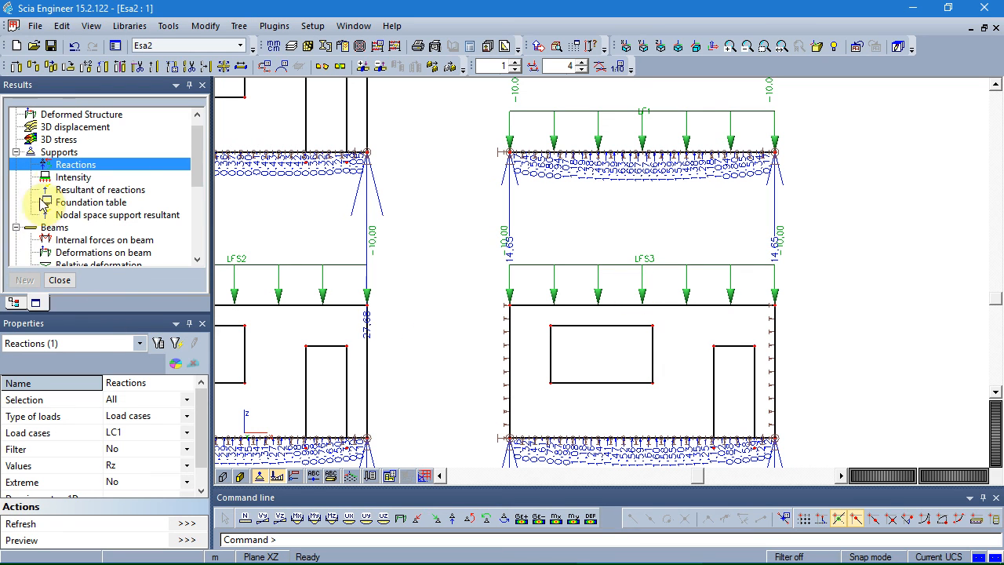
Step: Display the internal forces on the beams for load case LC1 and compare the base beams and wall S3's lintels, then close the results
scroll(198, 183, down, 2)
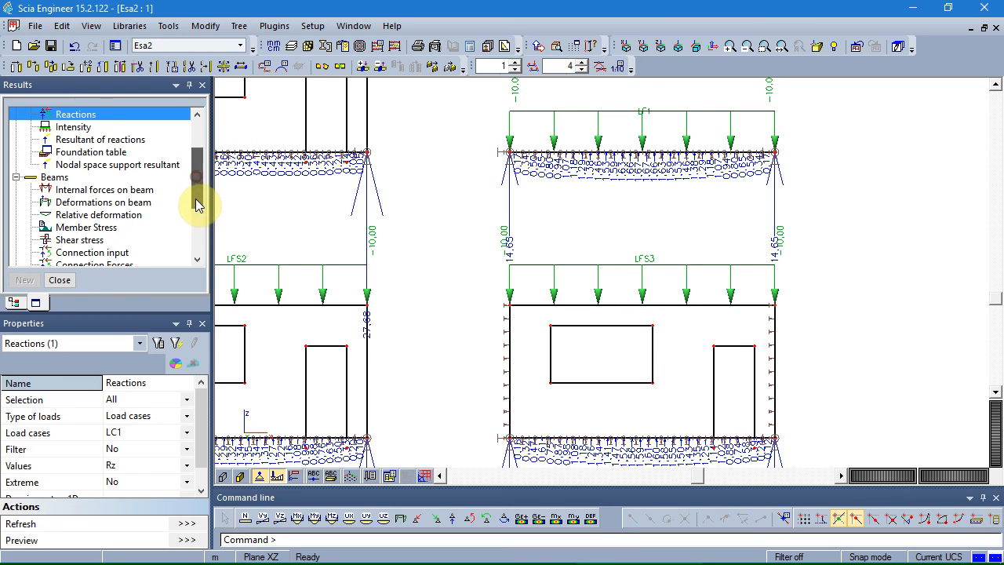
click(121, 189)
click(188, 506)
scroll(442, 363, down, 2)
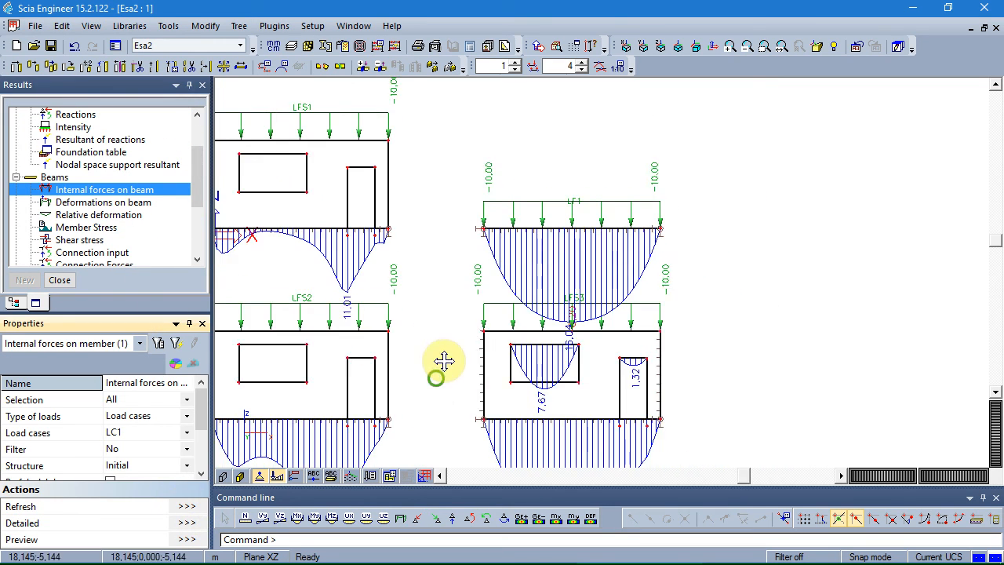
scroll(502, 271, up, 1)
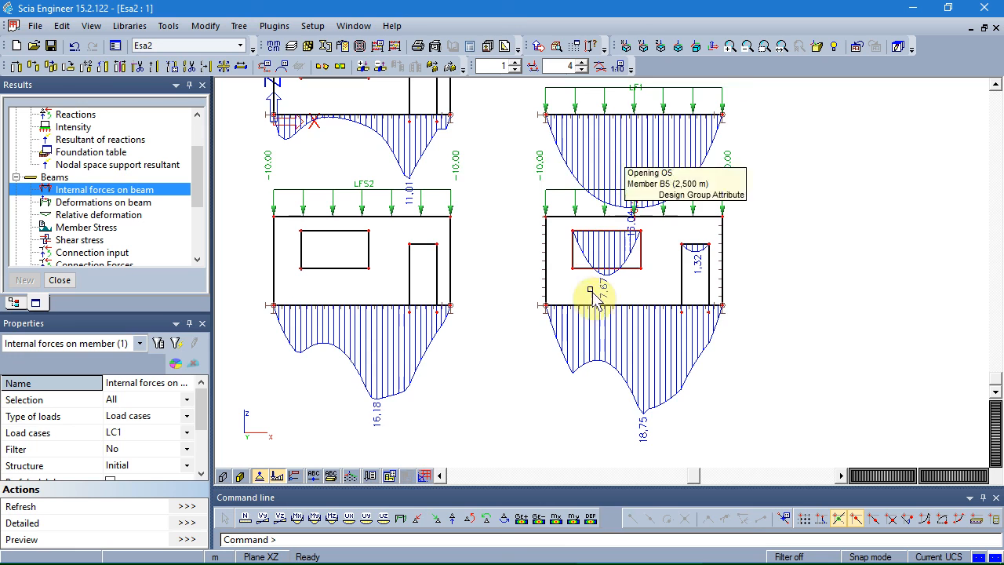
scroll(542, 366, down, 1)
middle_drag(528, 355, 532, 363)
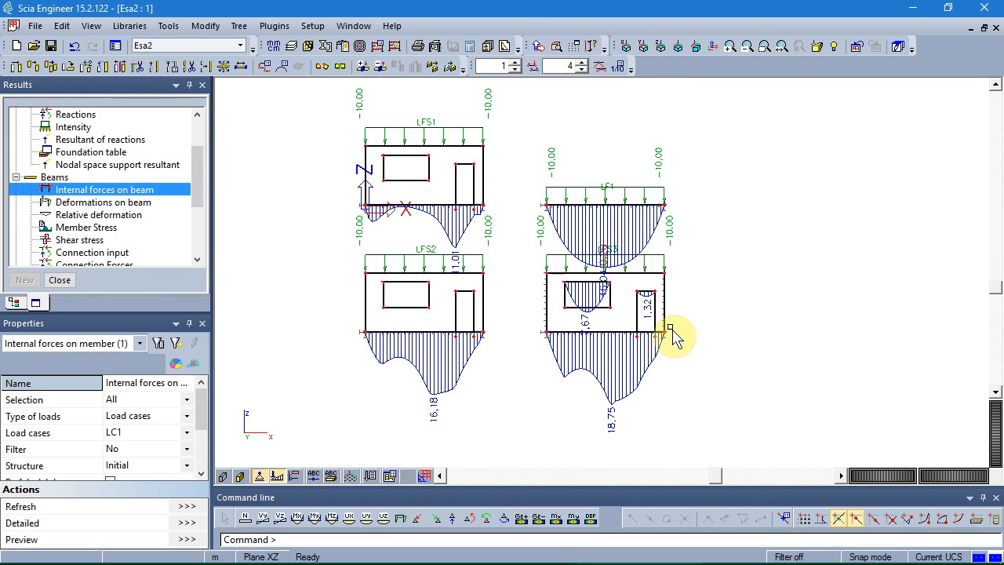
click(64, 284)
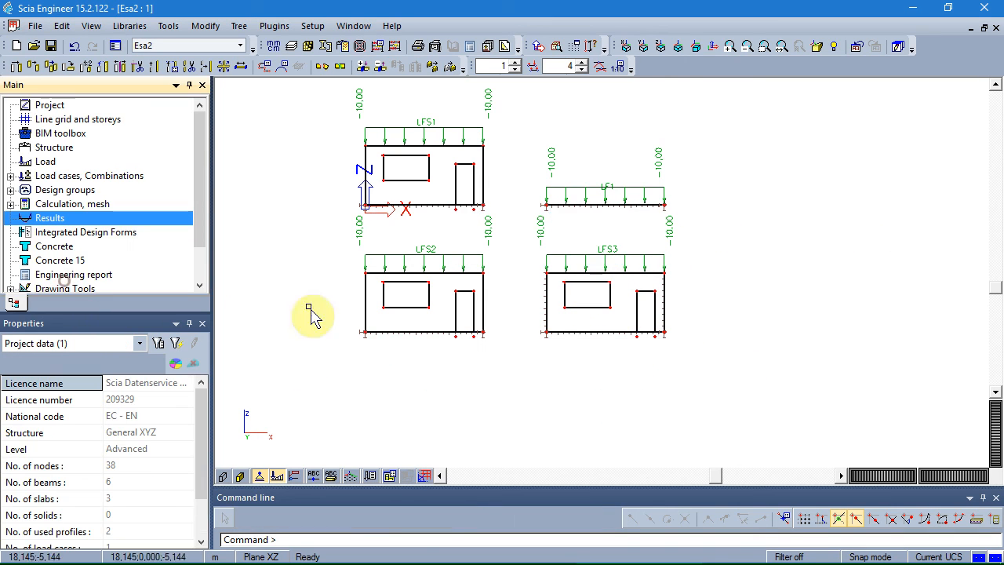
Step: Inspect the stiffness values of orthotropy OT1 assigned to wall S3, then close the orthotropy library and clear the selection
click(560, 280)
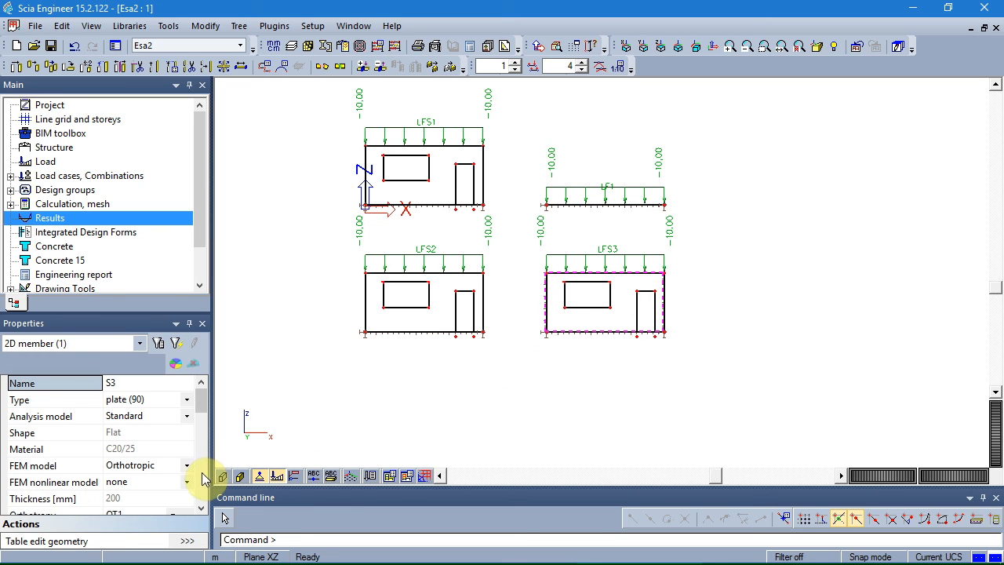
scroll(203, 408, down, 1)
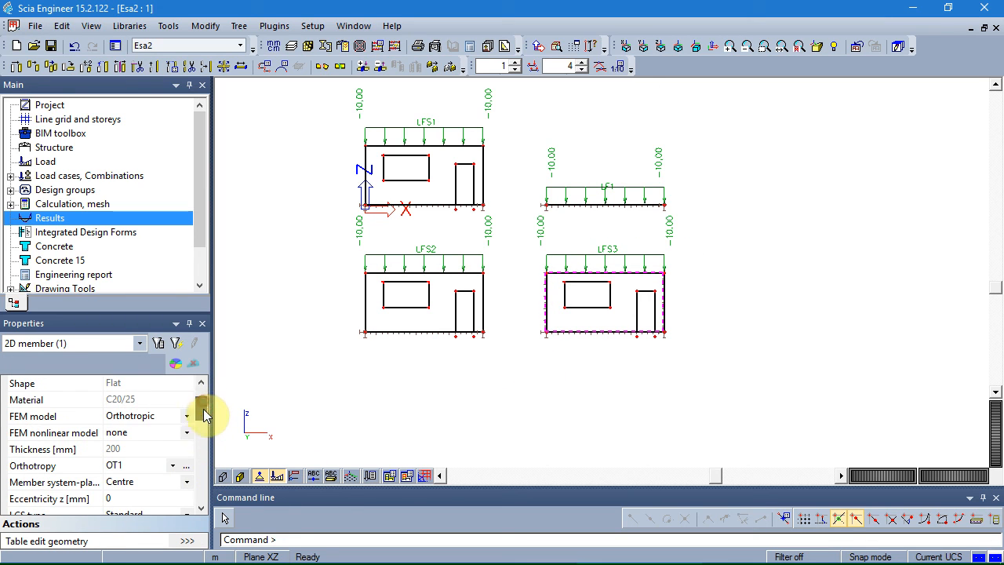
click(189, 467)
click(701, 212)
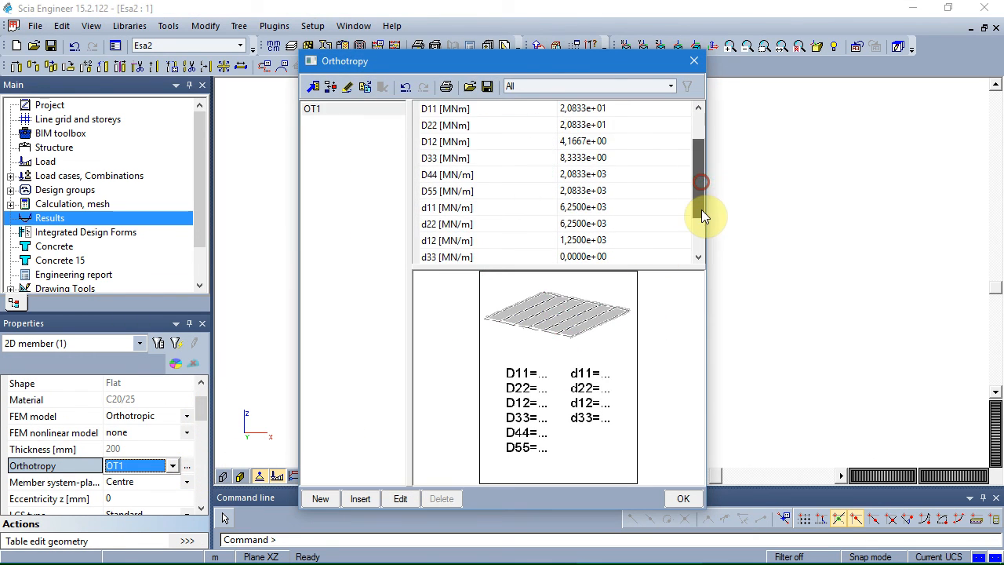
click(694, 61)
key(Escape)
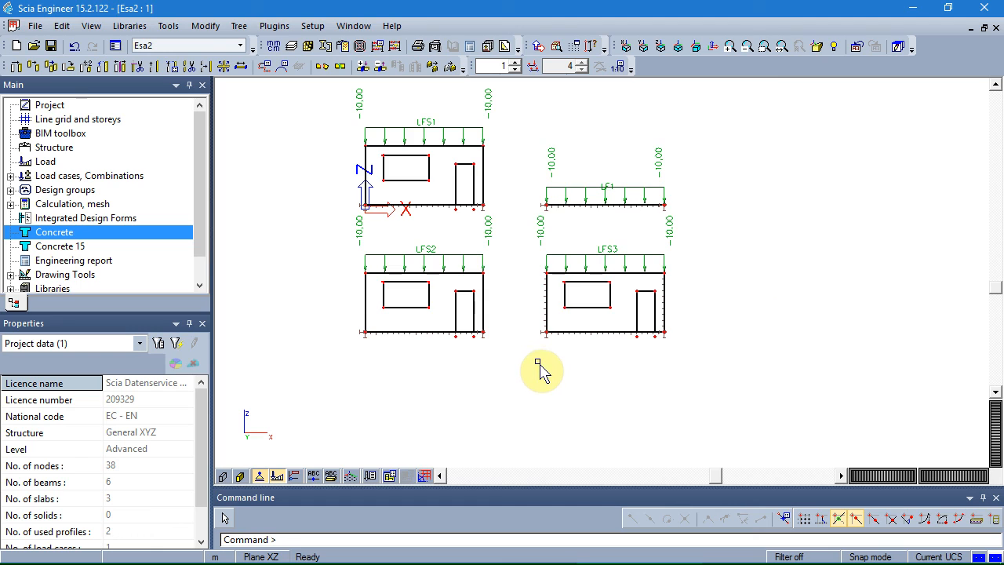
middle_drag(521, 318, 576, 381)
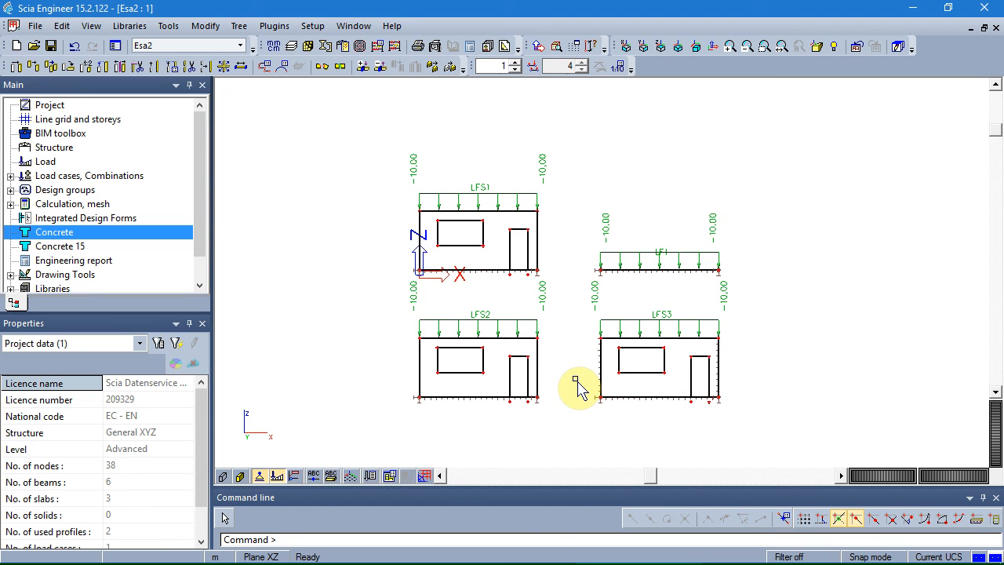